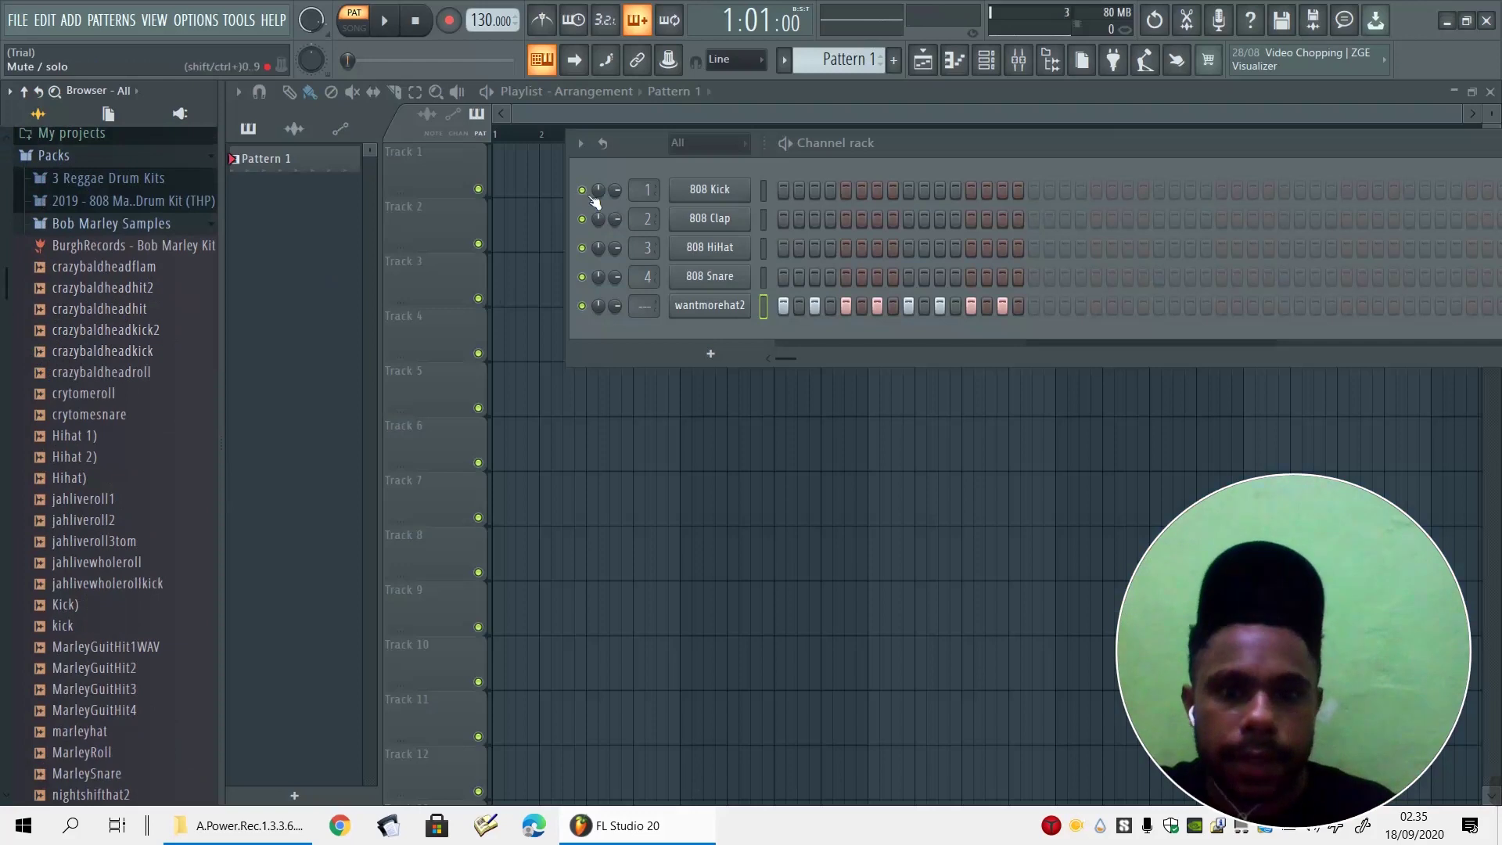
Mute the wantmorehat2 channel and insert a Purity instrument channel above 808 Kick
click(581, 306)
right_click(709, 189)
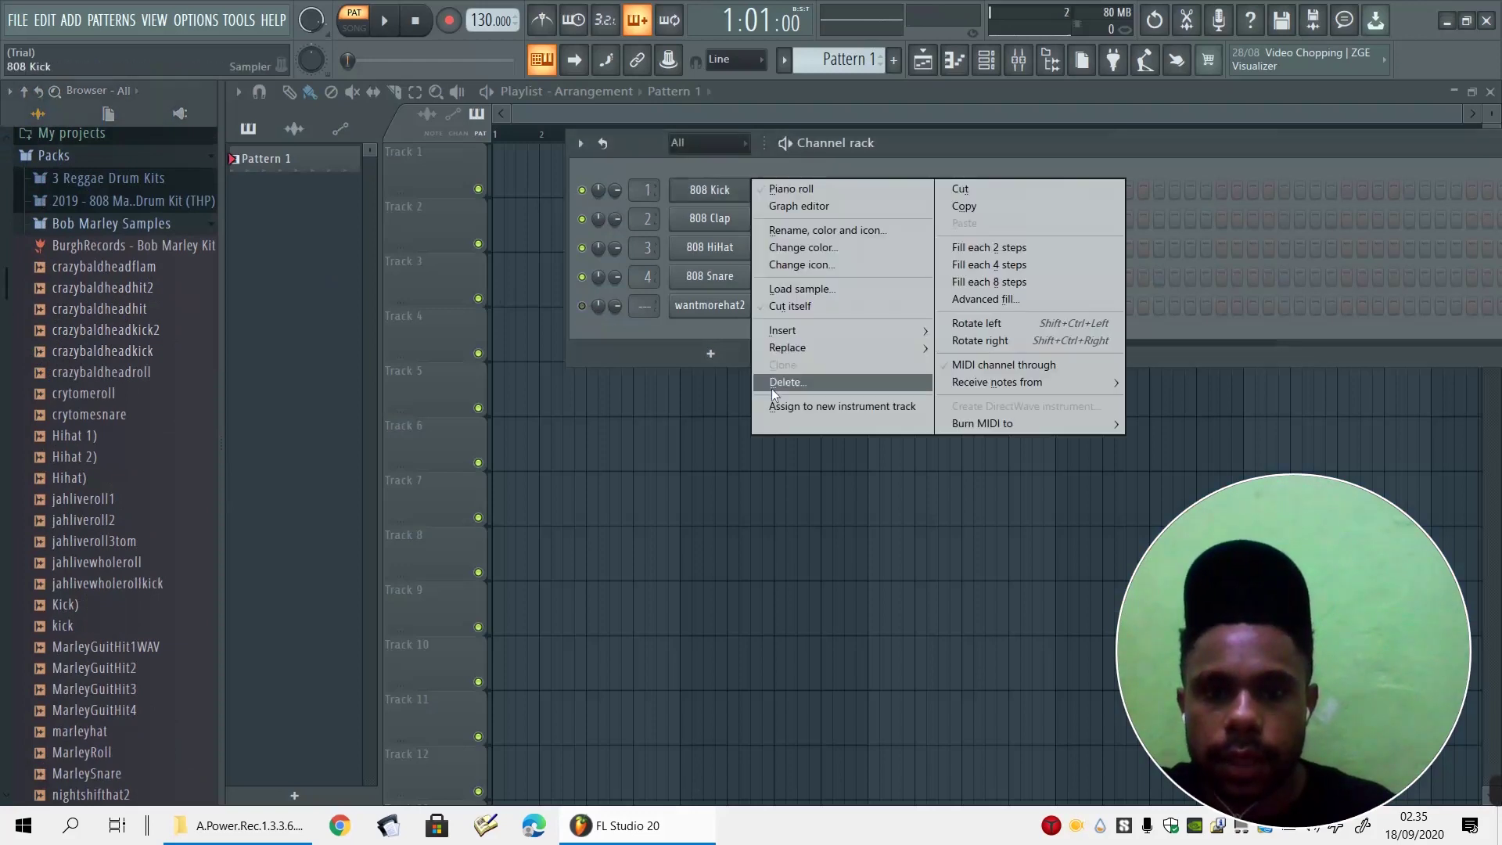
mouse_move(801, 326)
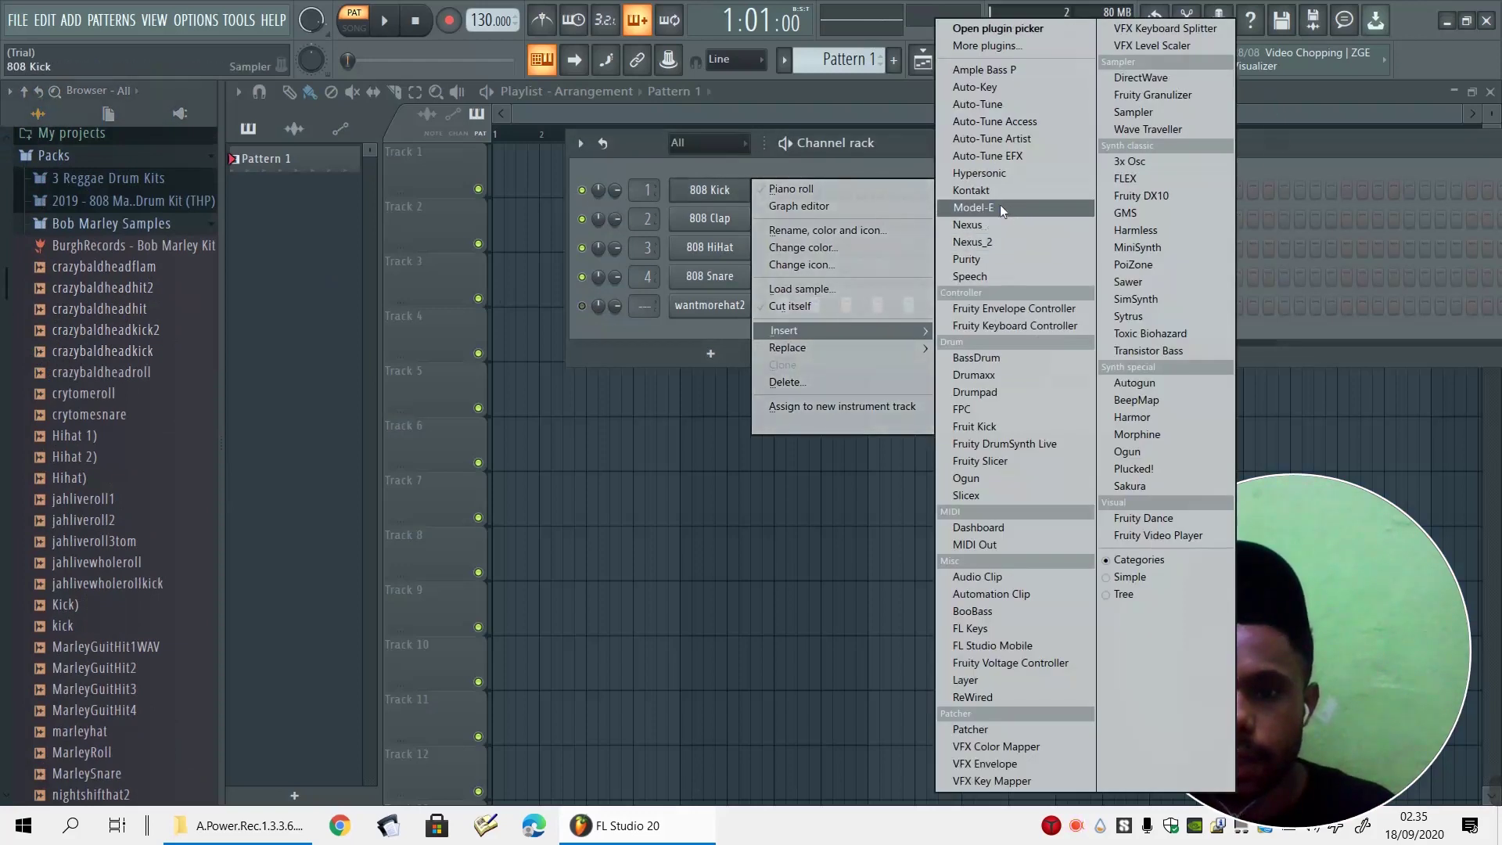
click(998, 262)
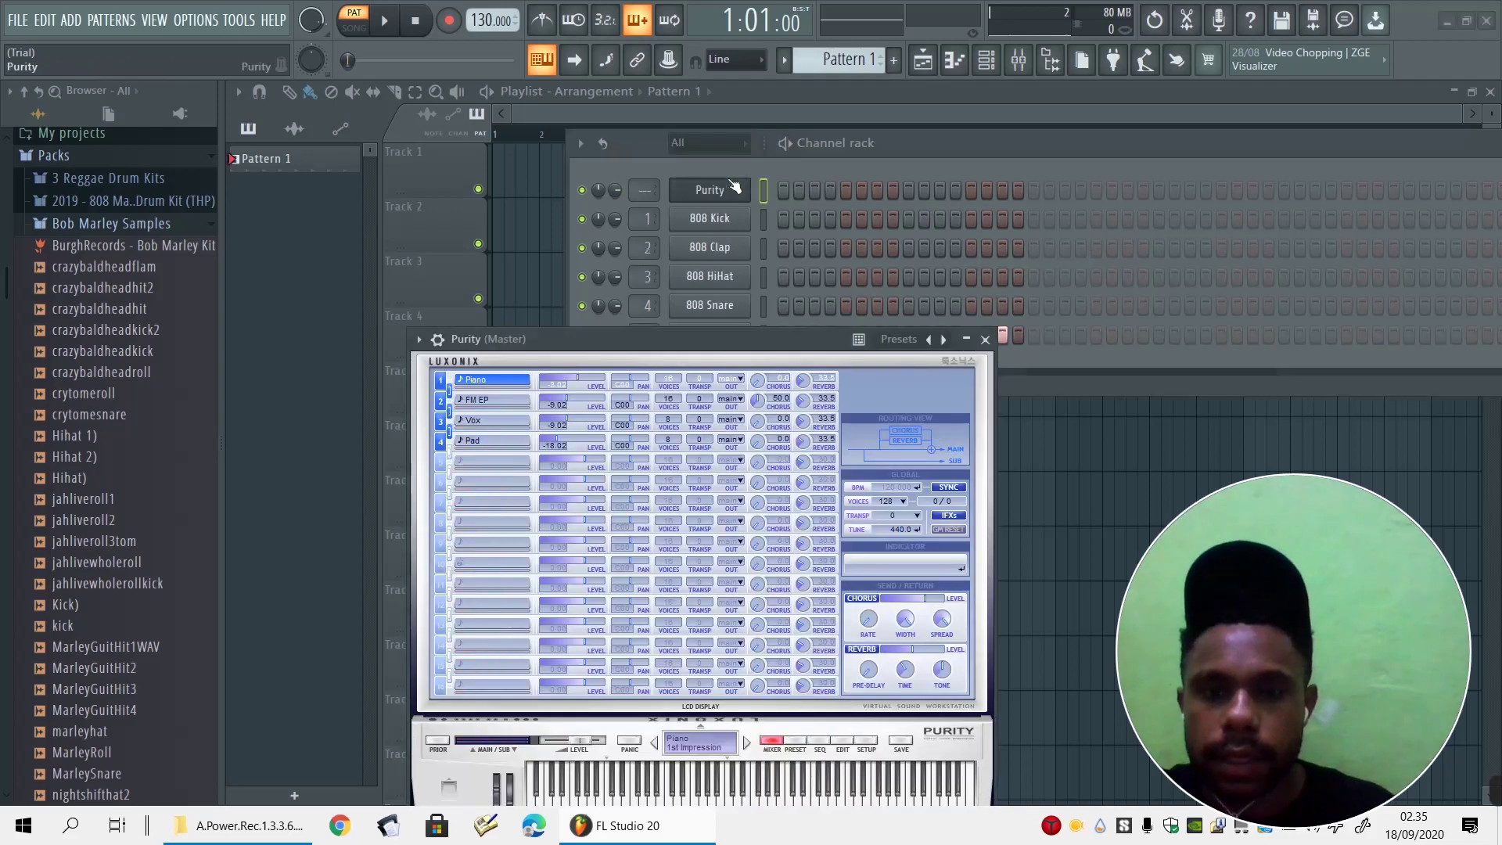
click(740, 173)
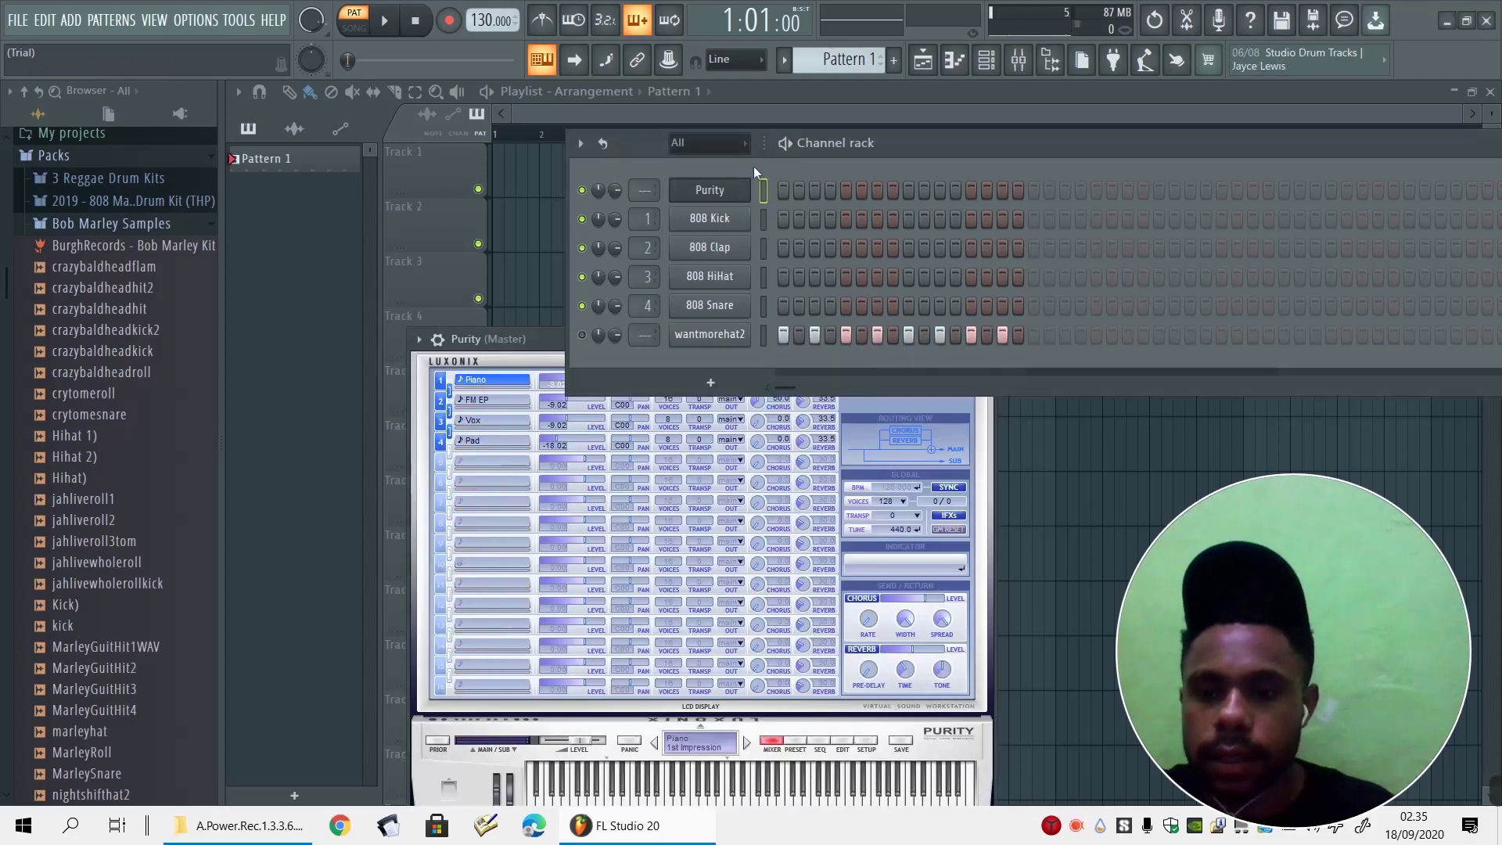
In Purity's piano roll, place A5-C6-E6 chords on beats 2 and 4 of bar 1
right_click(723, 195)
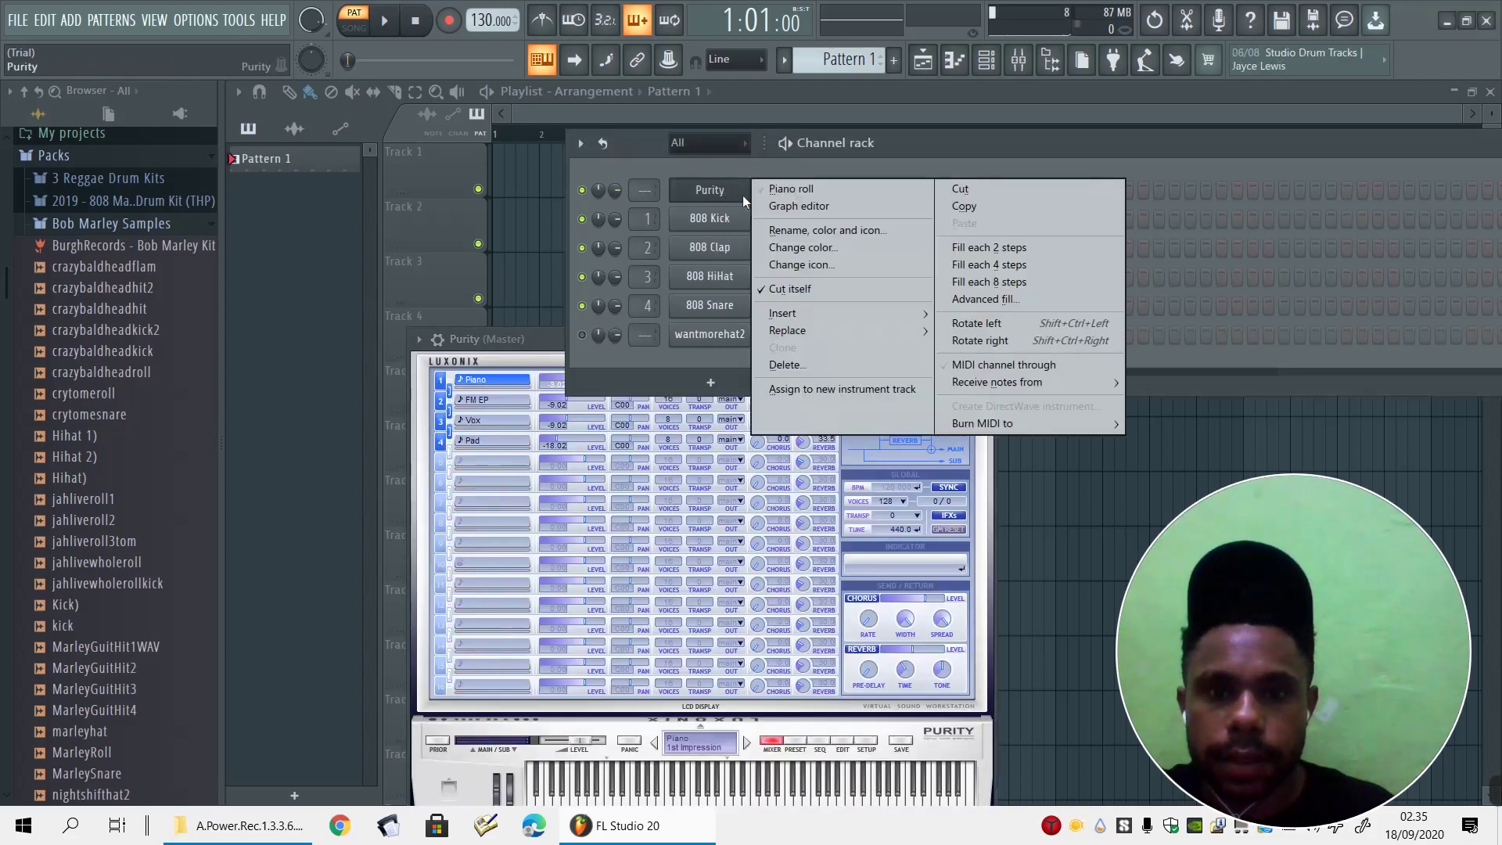
click(782, 190)
mouse_move(392, 465)
mouse_down()
mouse_move(369, 493)
mouse_move(376, 595)
mouse_move(409, 474)
mouse_move(395, 366)
mouse_up()
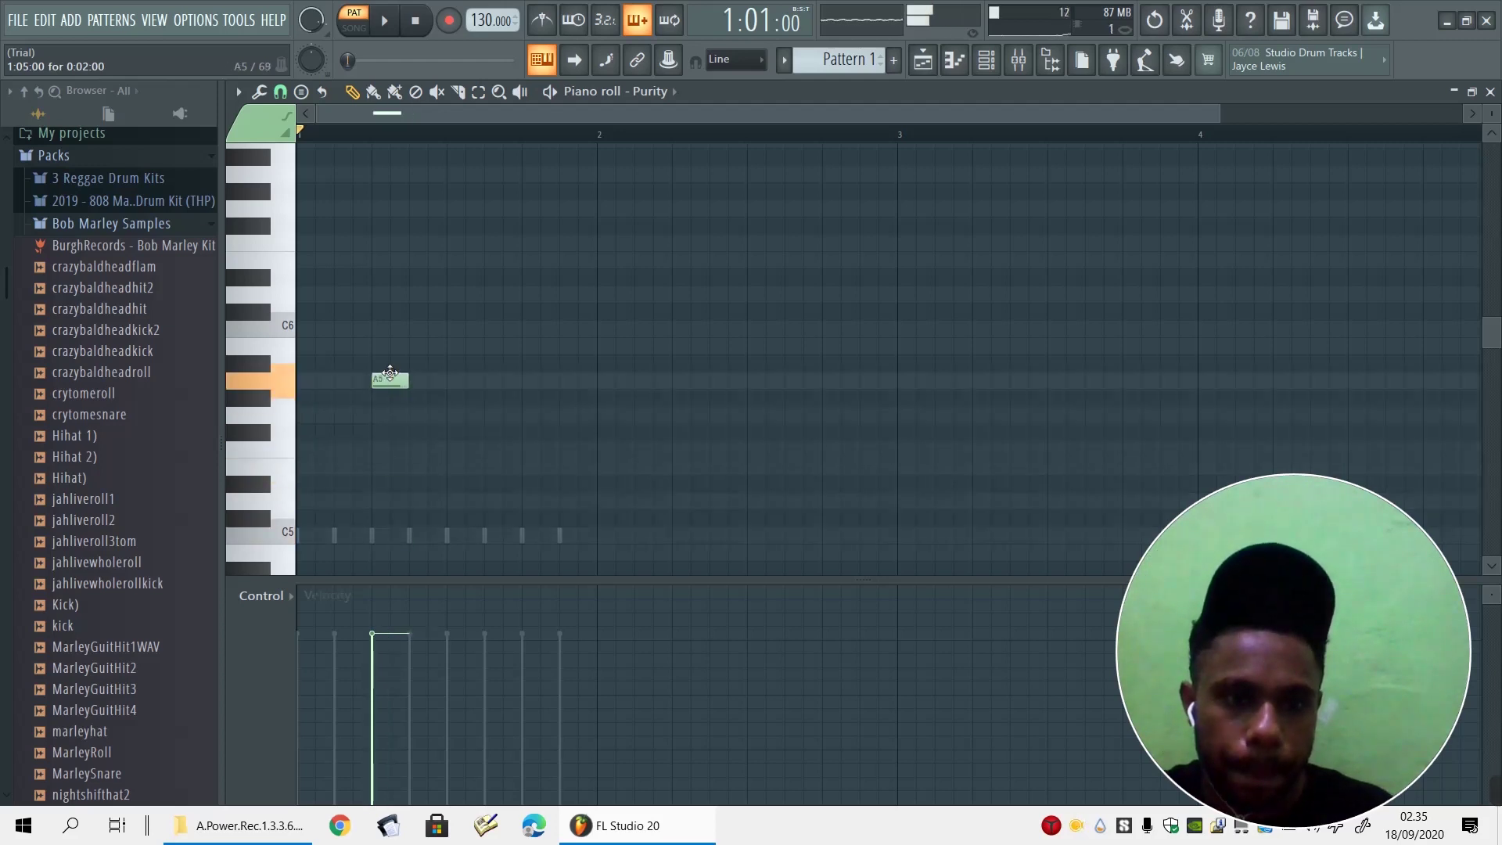
click(374, 331)
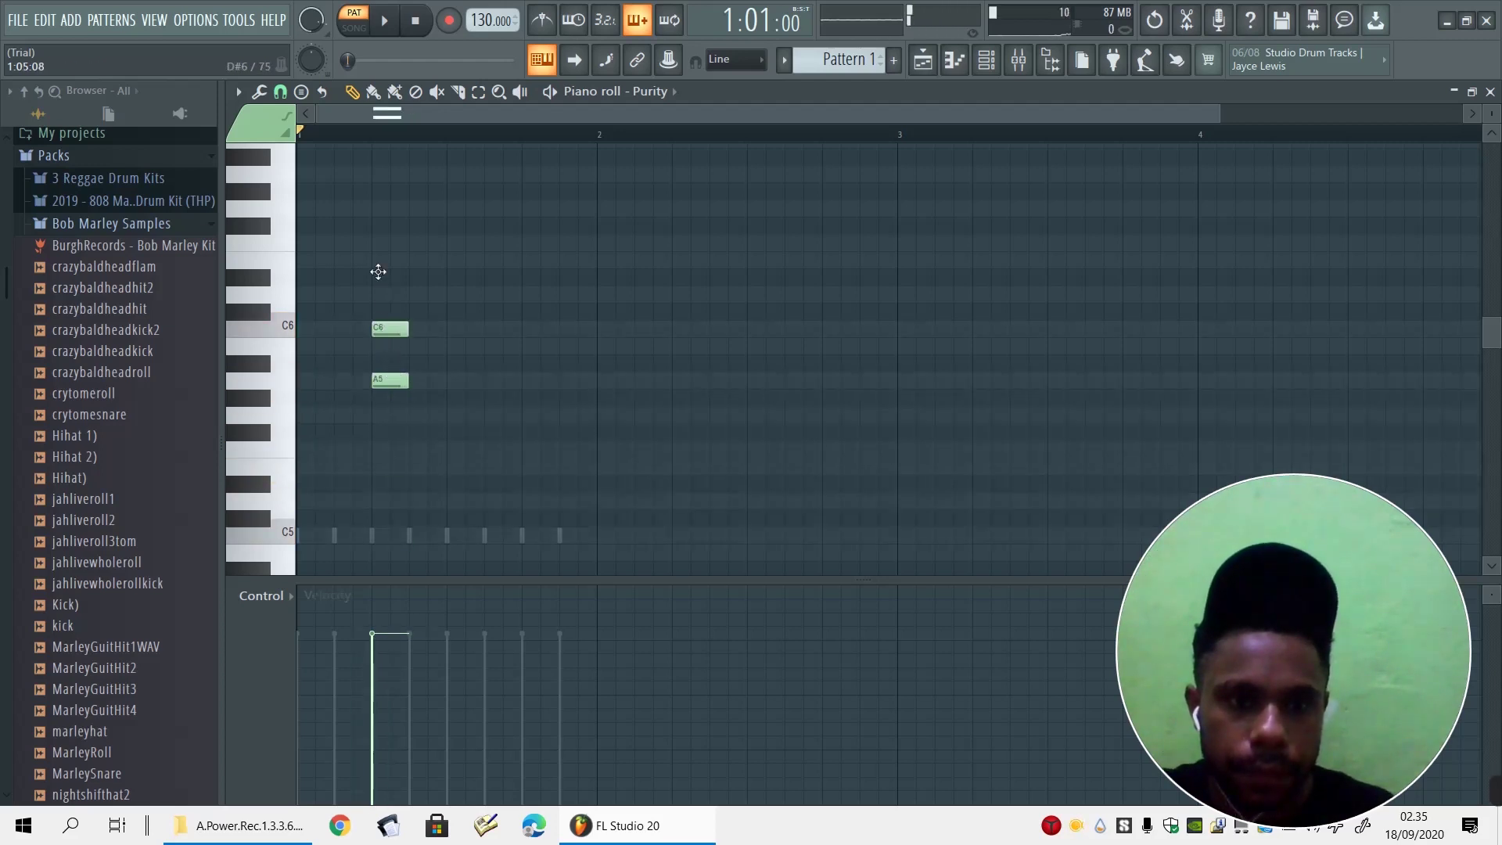
click(377, 259)
drag(541, 396, 524, 366)
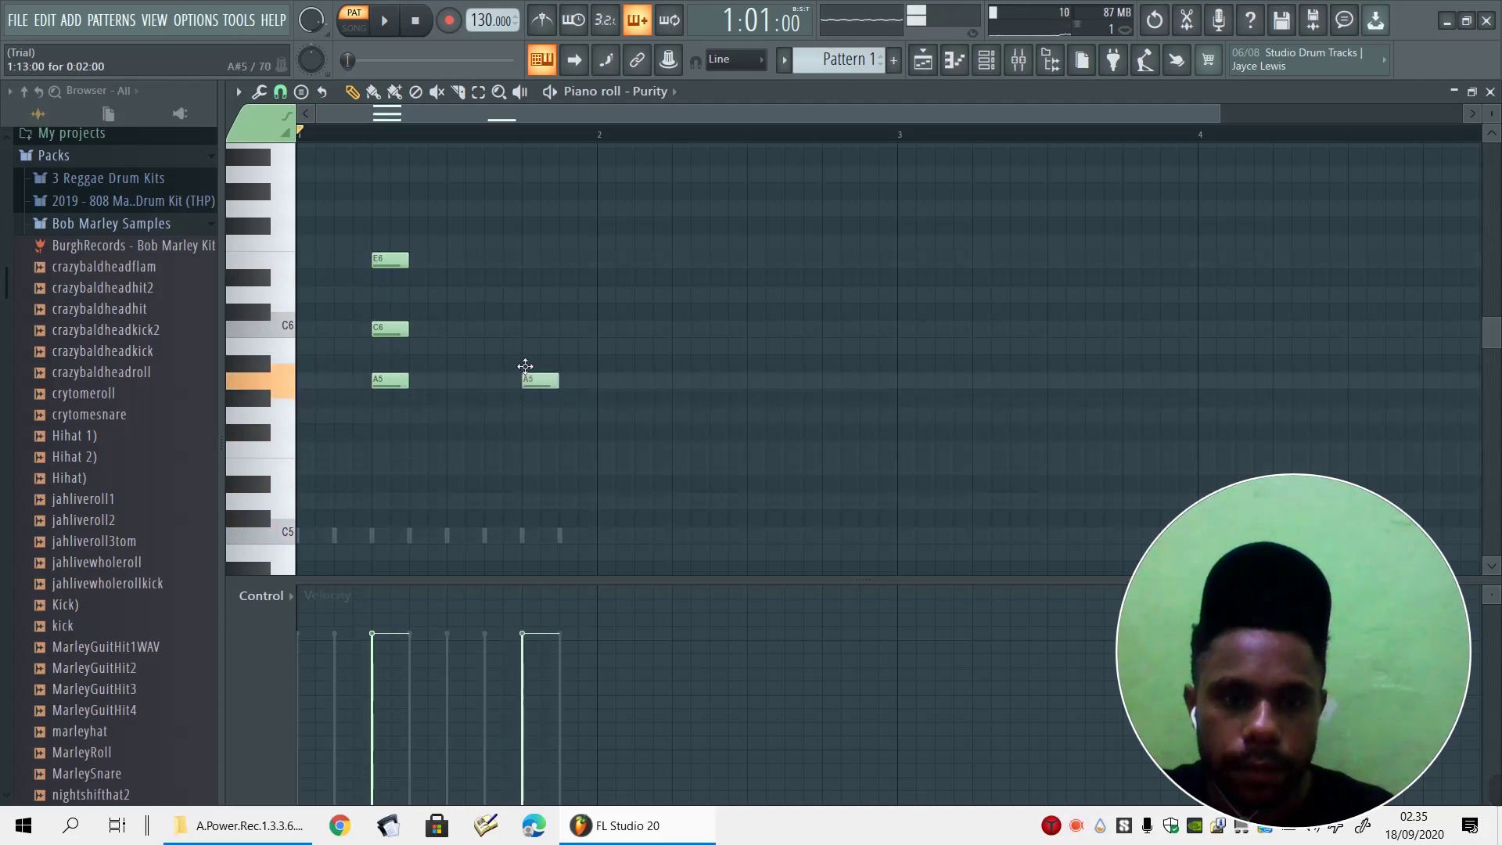
drag(543, 313, 513, 328)
drag(510, 262, 525, 261)
Place F5-A5-C6 chords on beats 2 and 4 of bar 2
drag(626, 451, 673, 444)
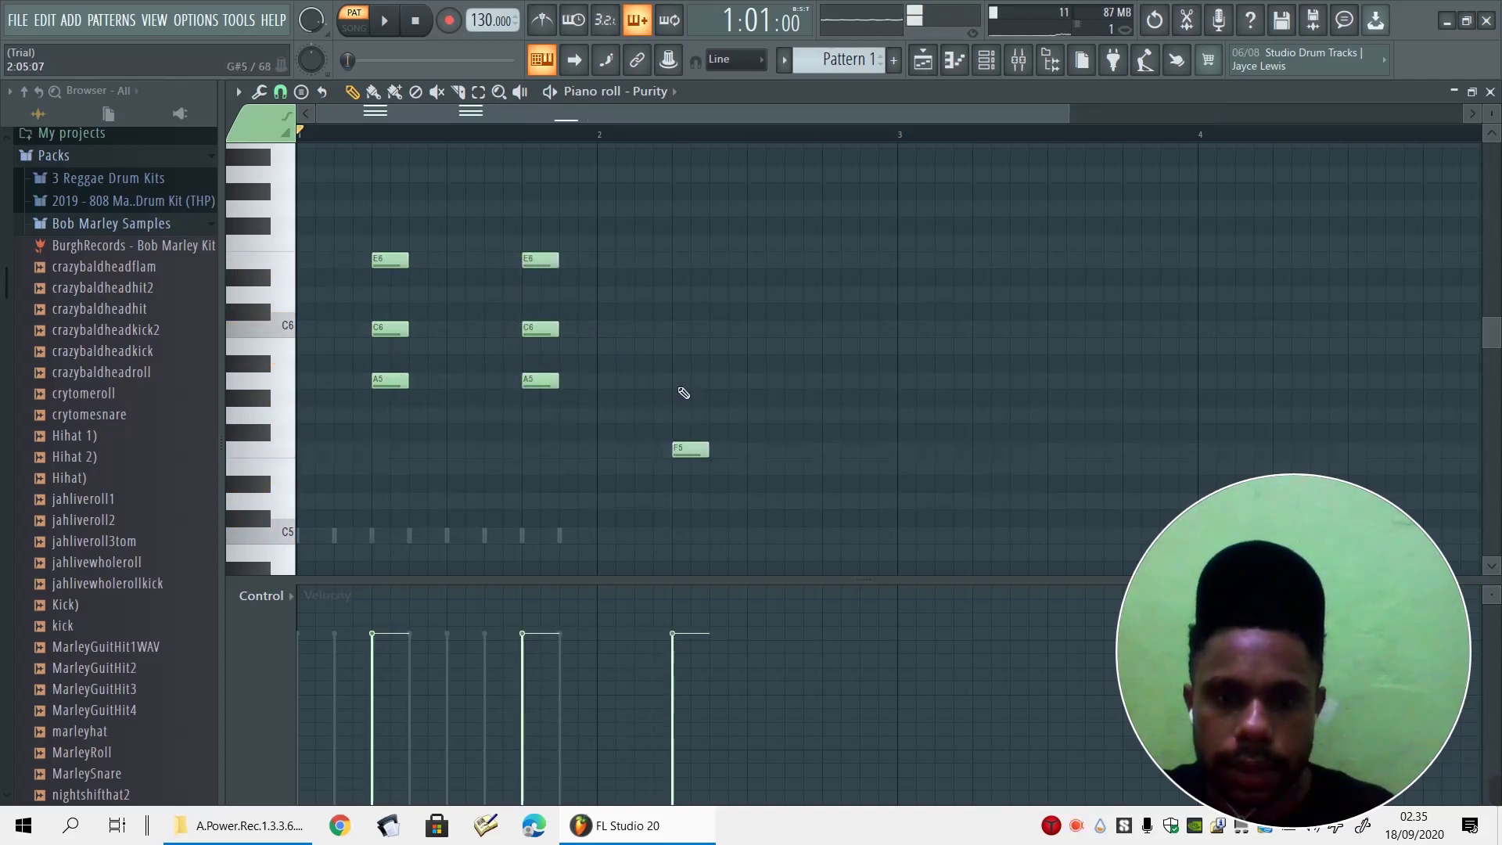
click(675, 380)
click(675, 329)
mouse_move(834, 463)
mouse_down()
mouse_move(823, 431)
mouse_move(823, 449)
mouse_up()
drag(821, 395, 821, 380)
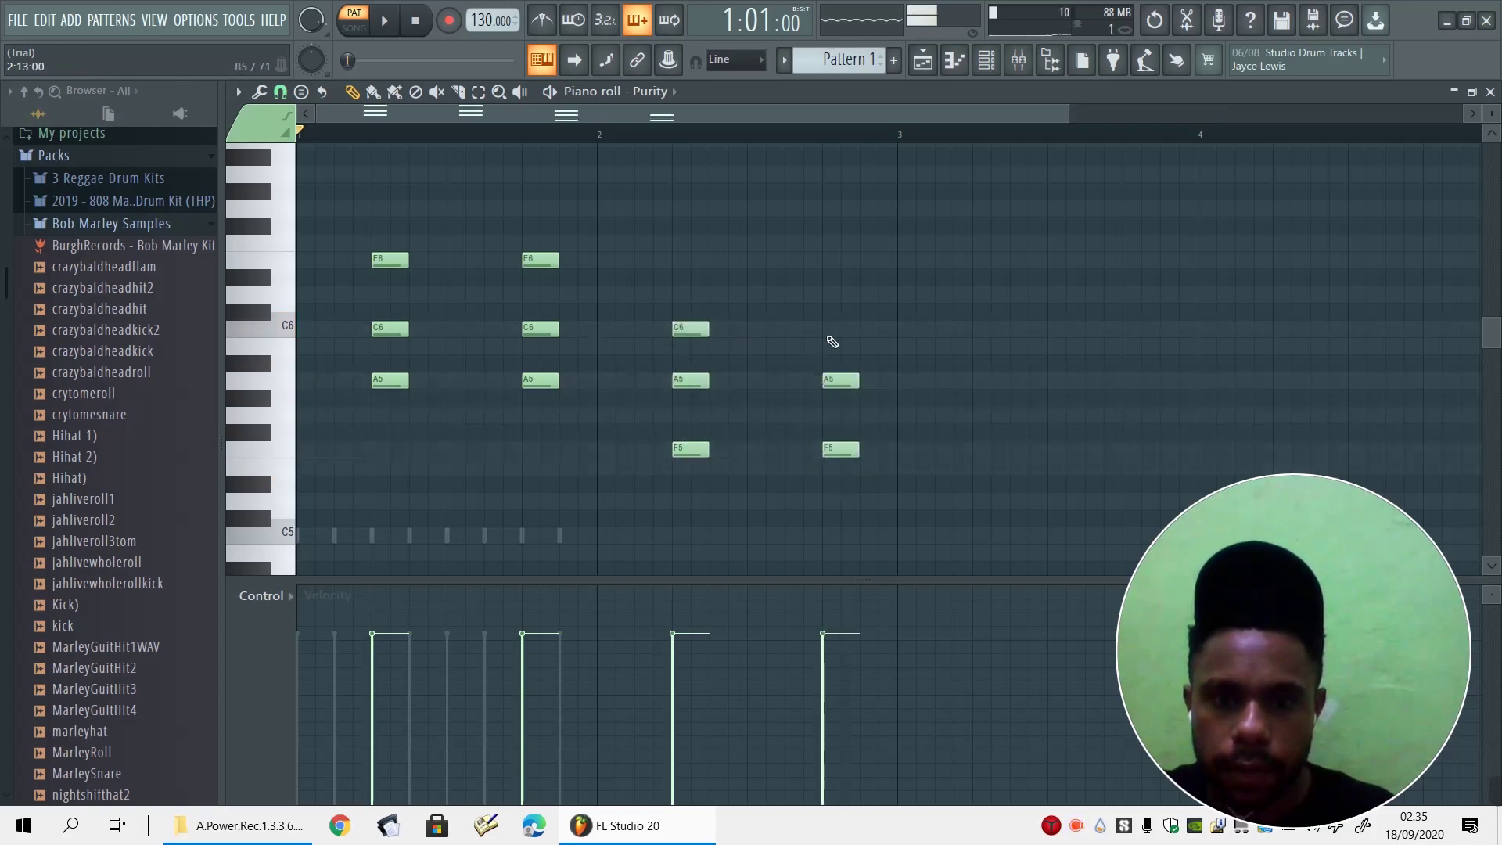
click(831, 329)
Place C6-E6-G6 chords on beats 2 and 4 of bar 3
click(984, 329)
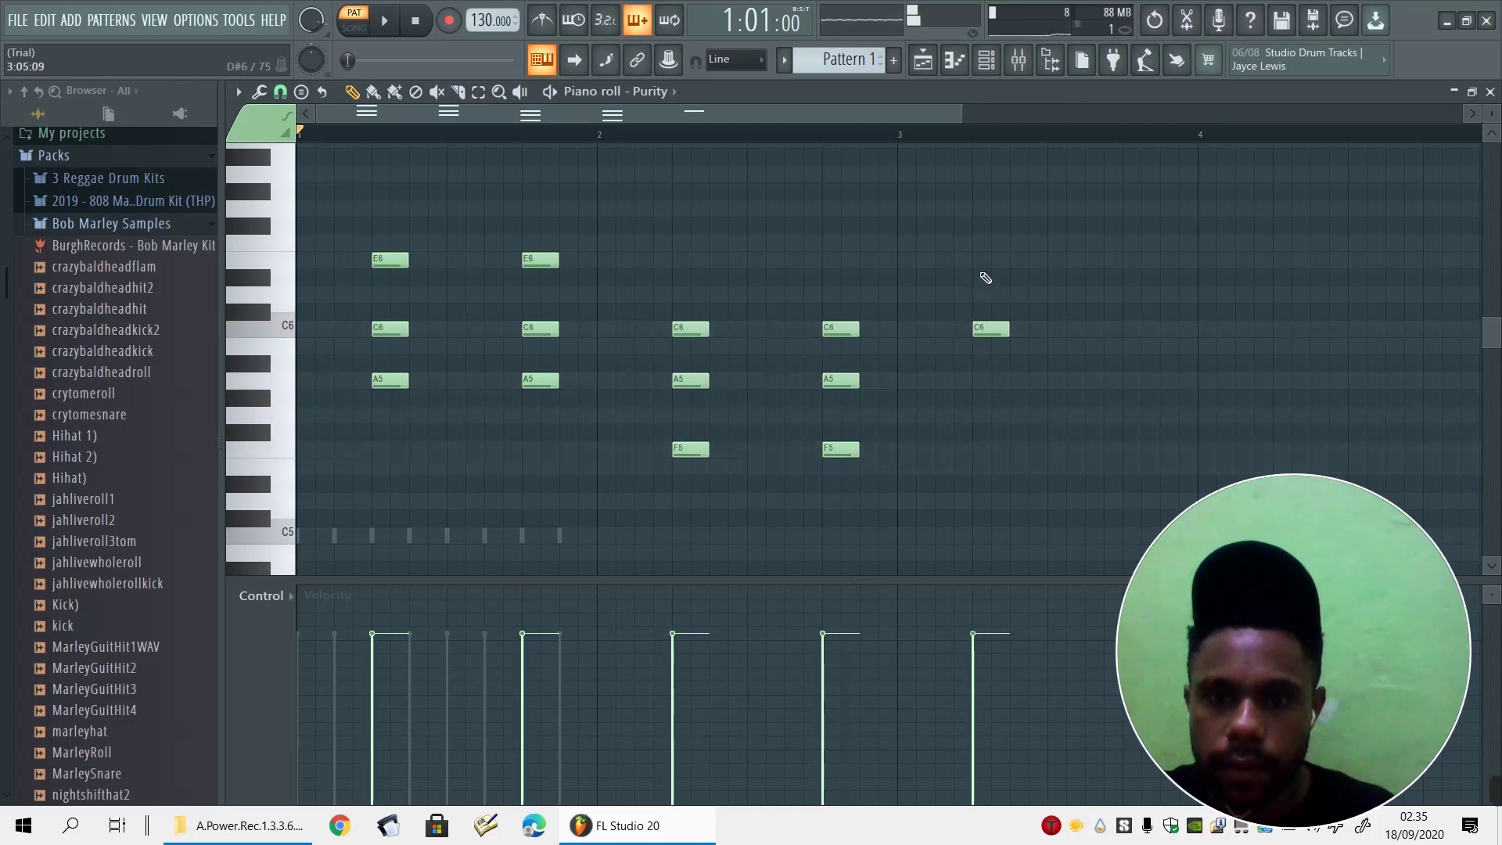
click(974, 200)
drag(980, 195, 980, 211)
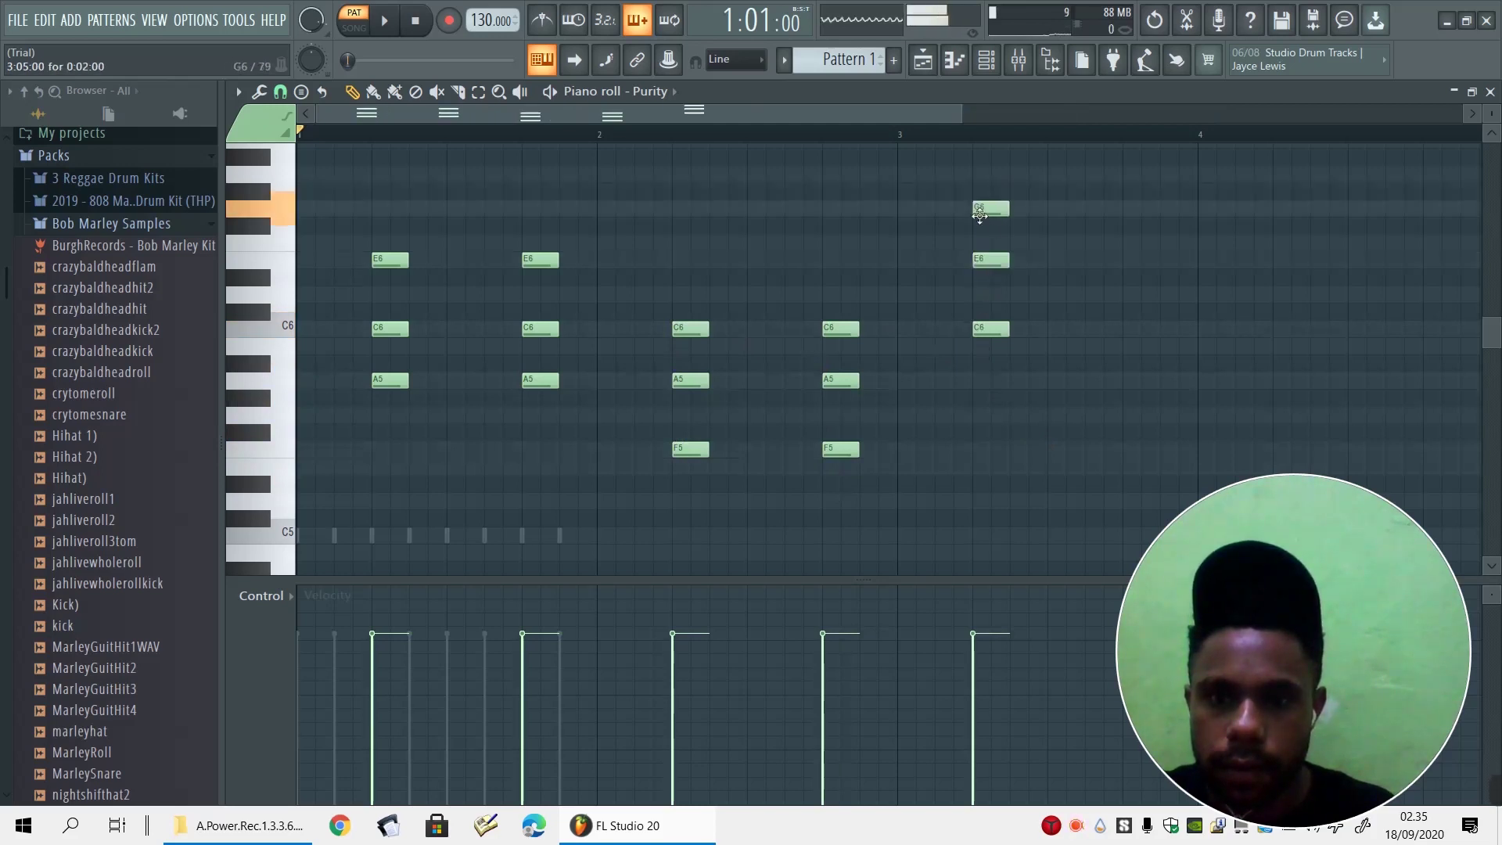
drag(1178, 329, 1131, 322)
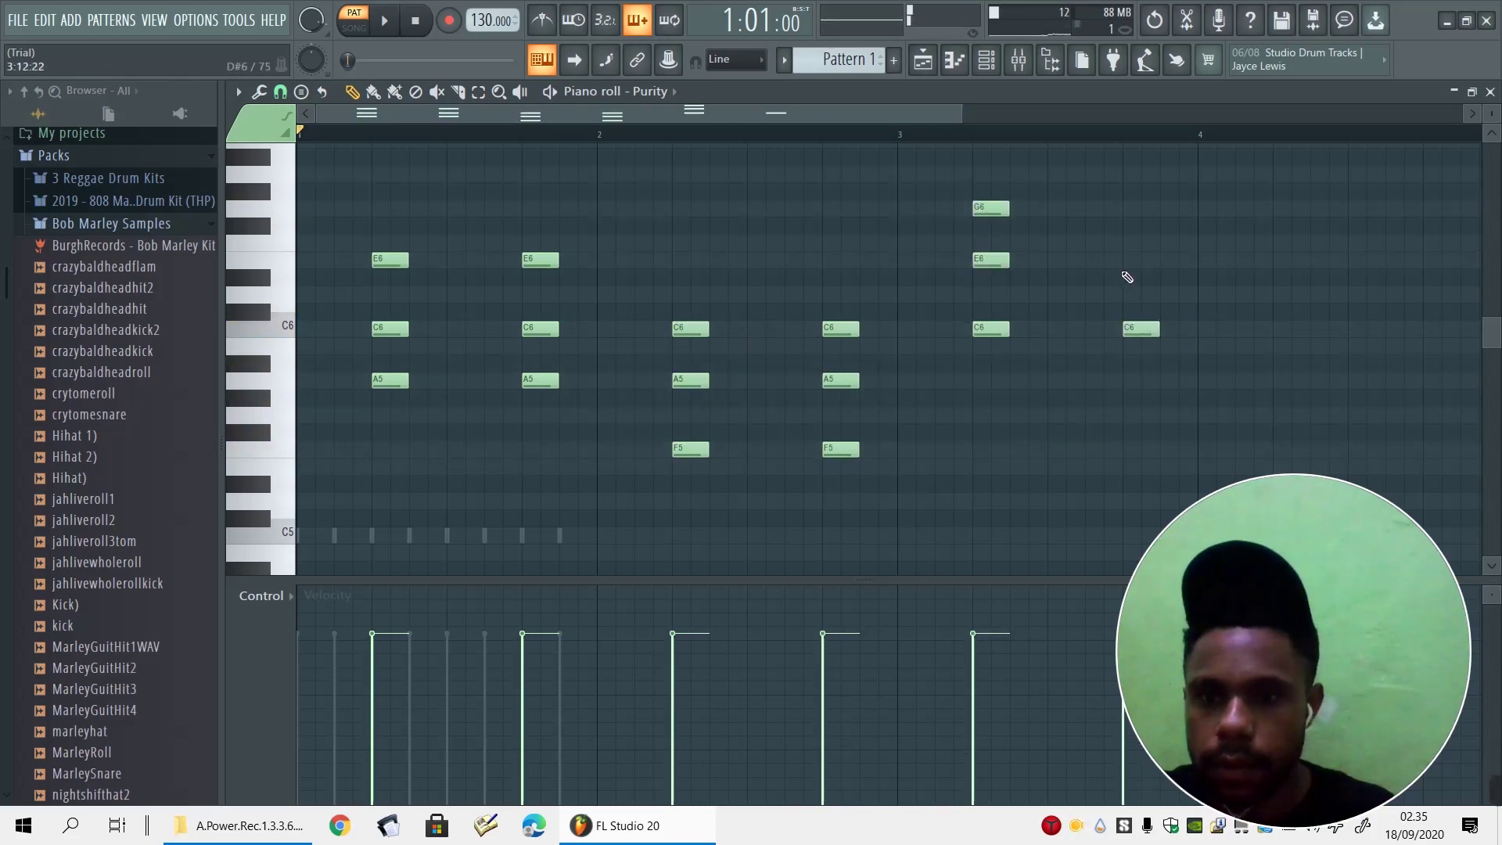
click(1128, 278)
drag(1143, 270, 1141, 255)
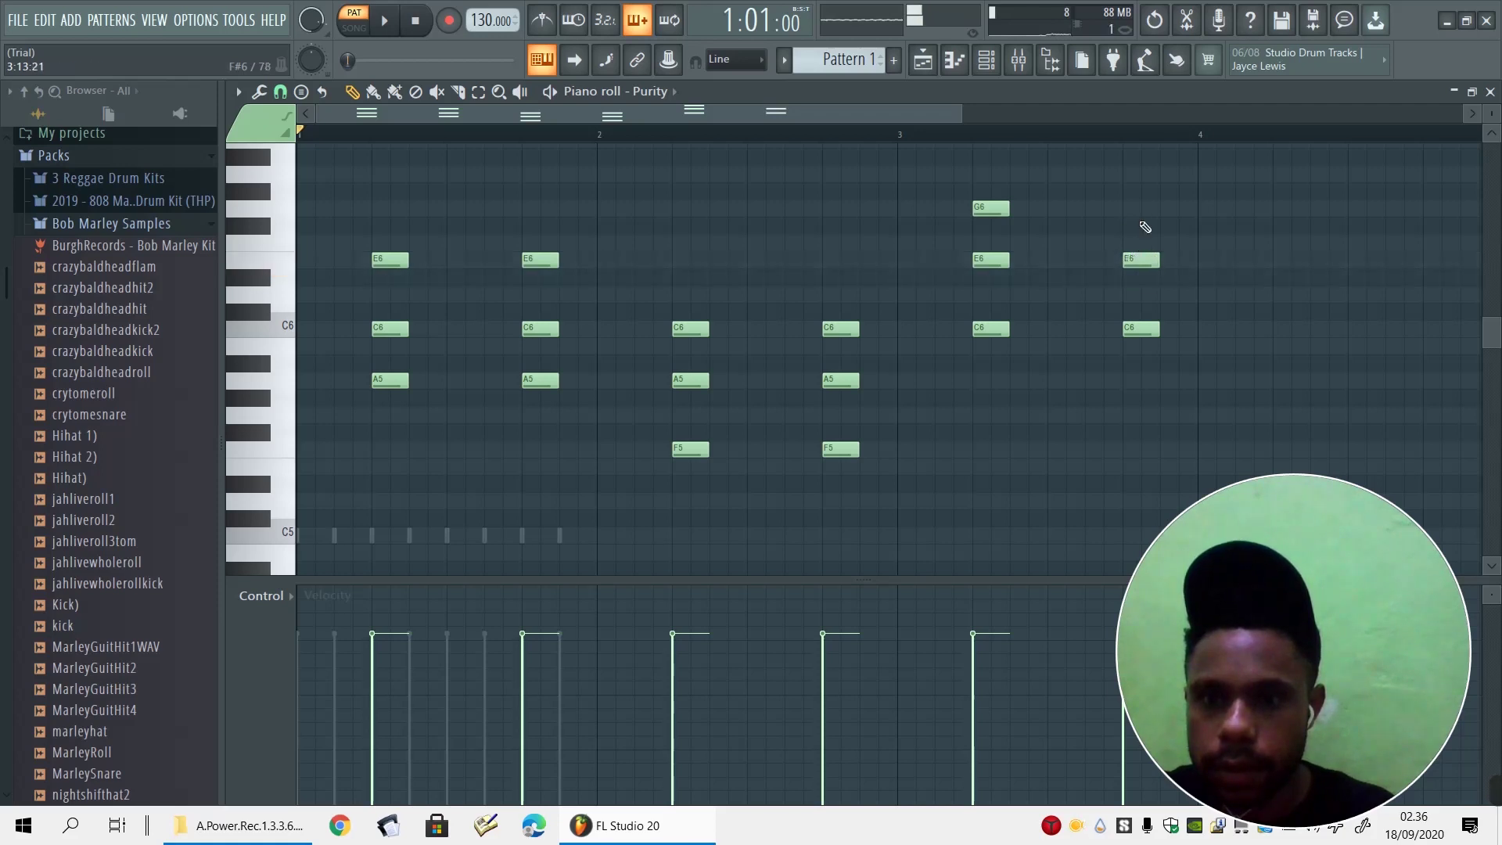
click(1138, 210)
Place G5-B5-D6 chords on beats 2 and 4 of bar 4
drag(1474, 489, 1156, 411)
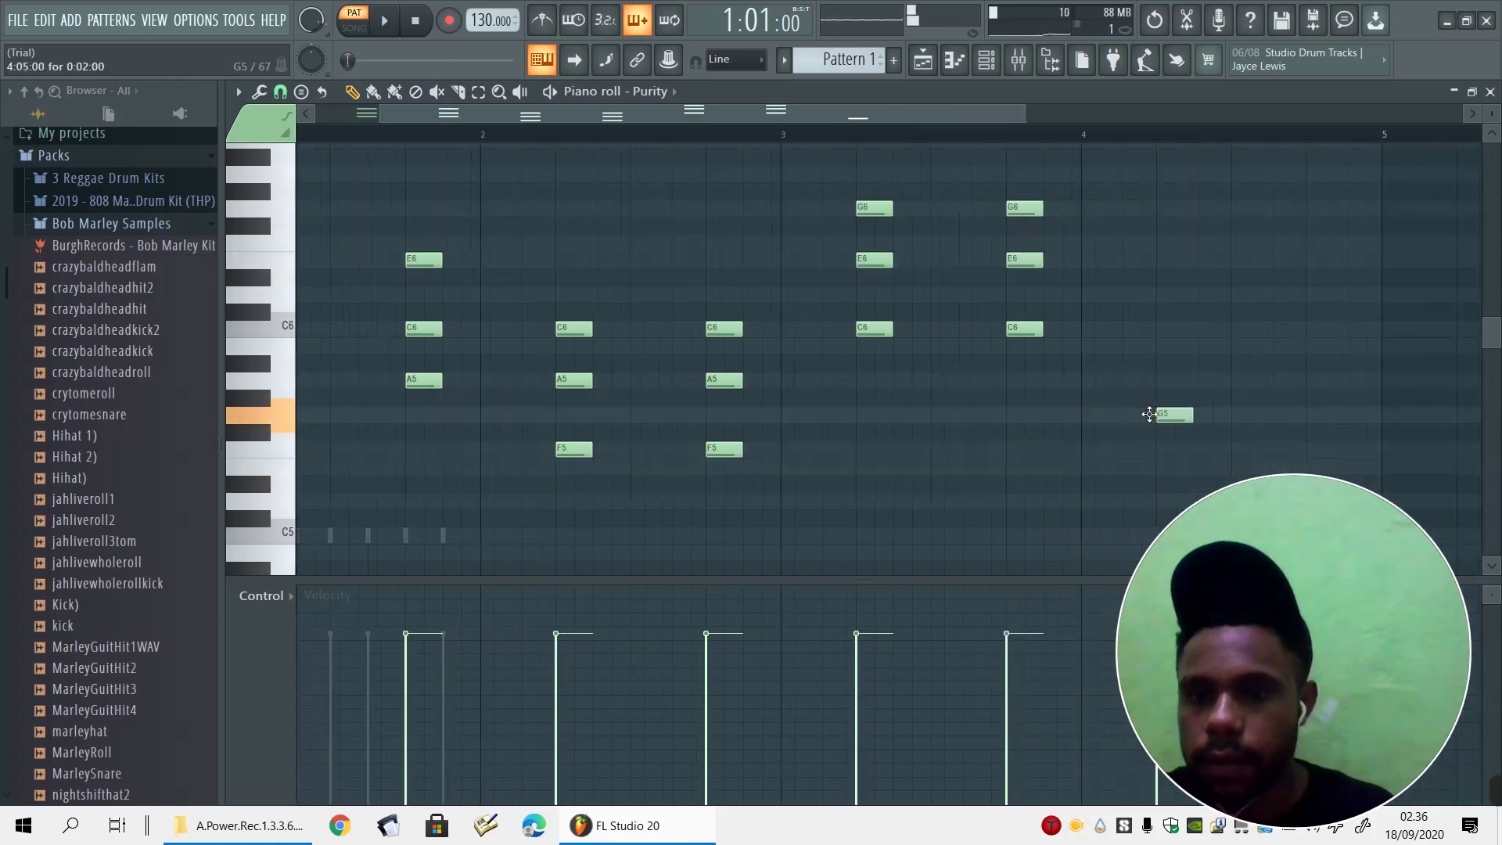
click(1159, 337)
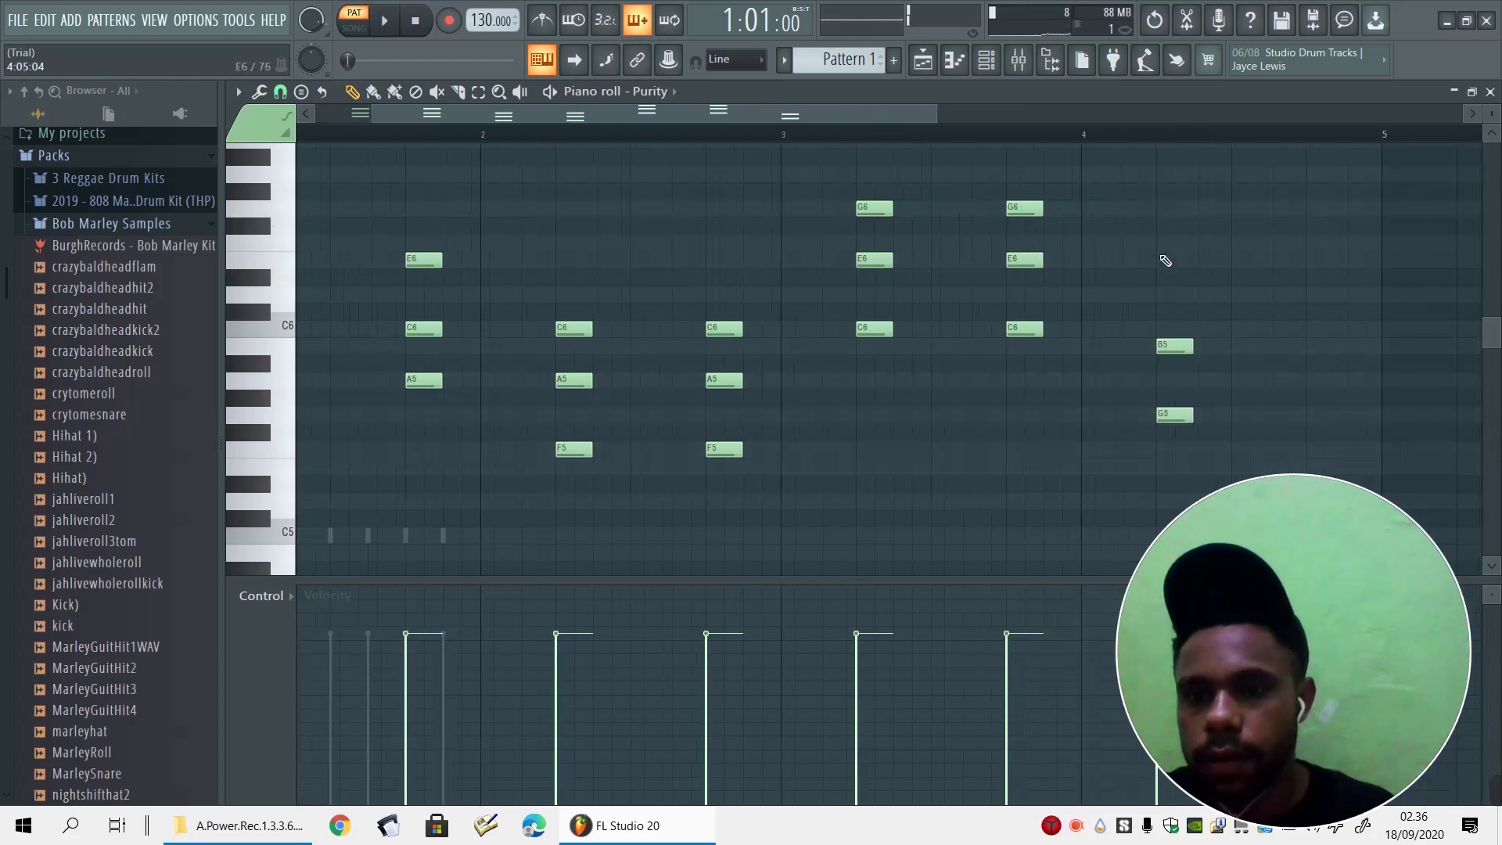
drag(1166, 260, 1166, 295)
scroll(1493, 378, right, 2)
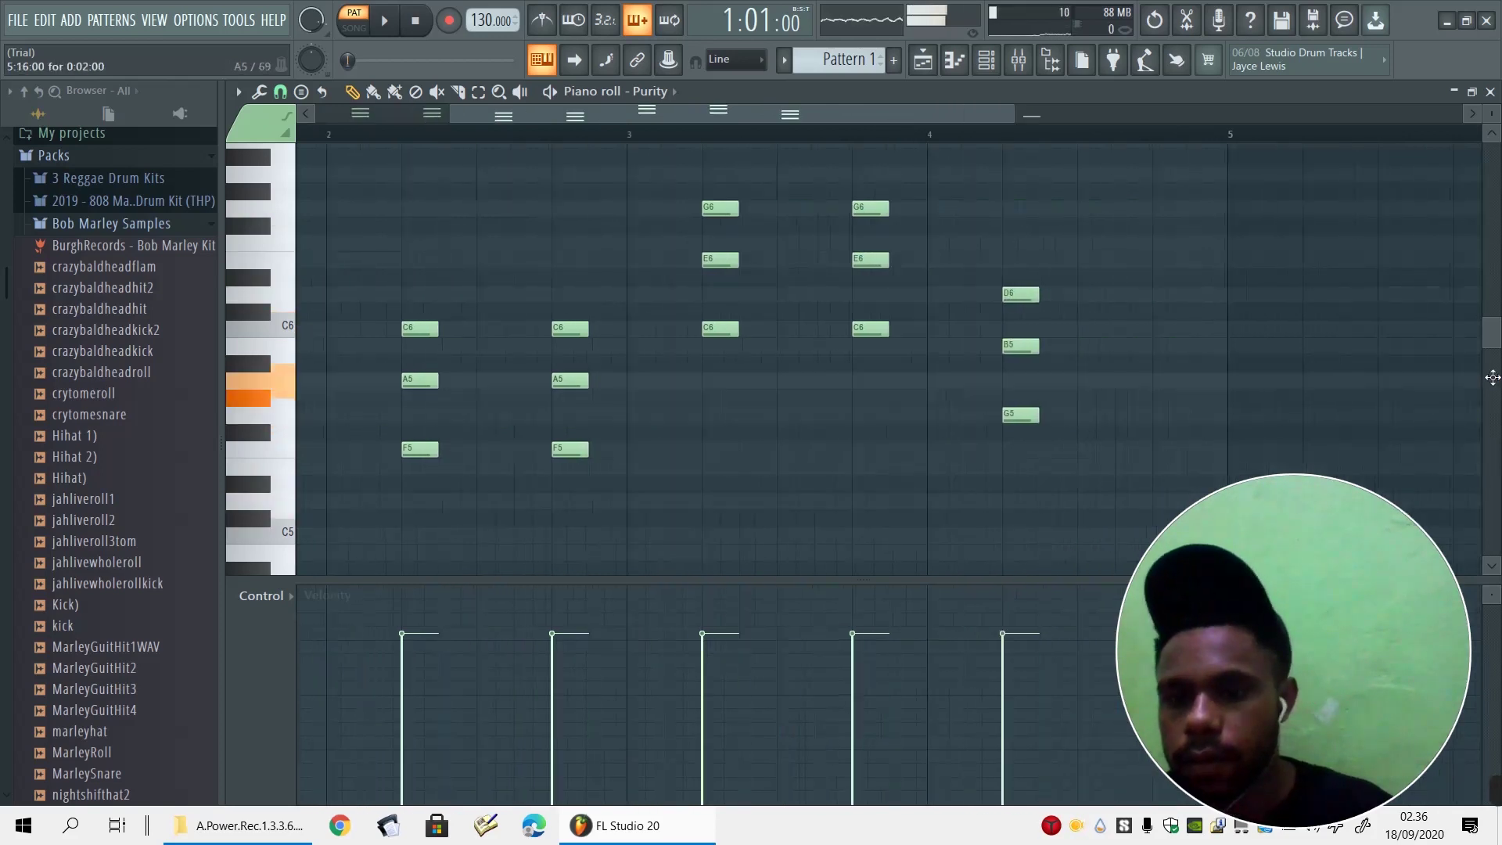
scroll(1493, 378, right, 1)
drag(1126, 397, 1122, 416)
click(1126, 347)
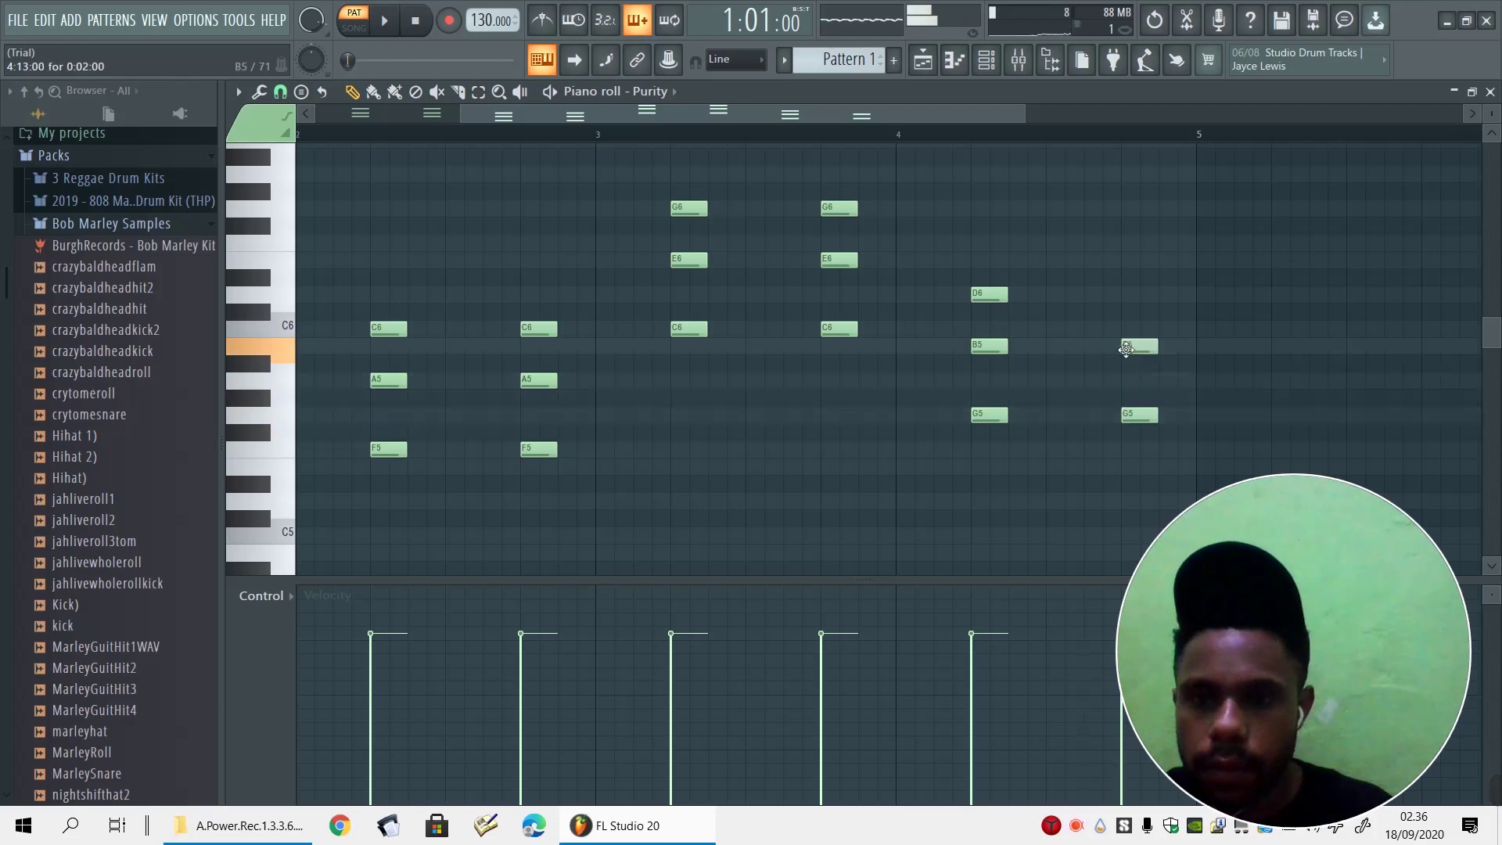
click(1127, 295)
Shorten all the chord notes to half their length and play the pattern back
key(ctrl+a)
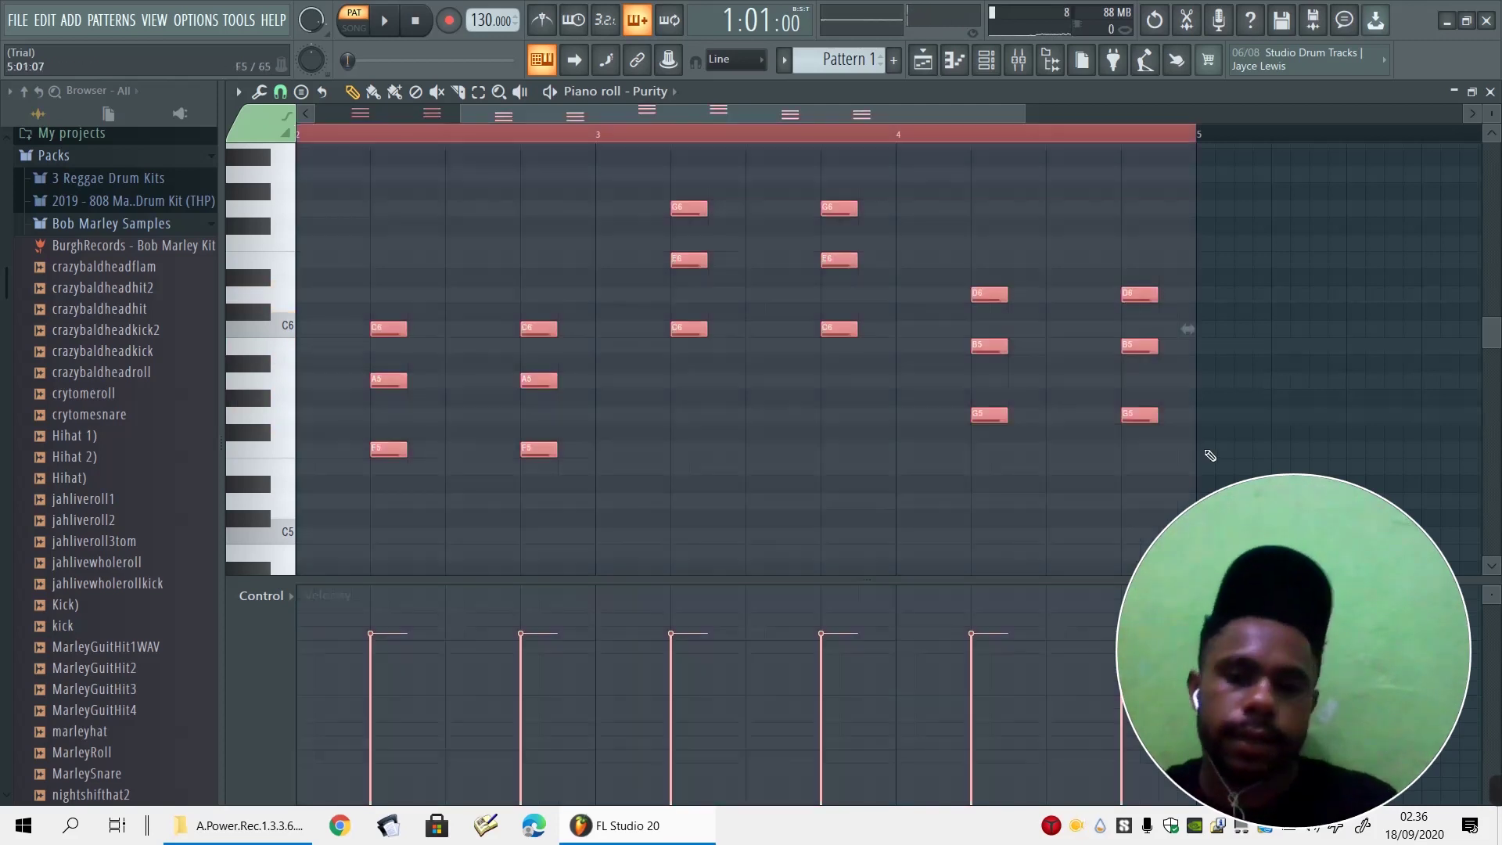
drag(1158, 415, 1131, 415)
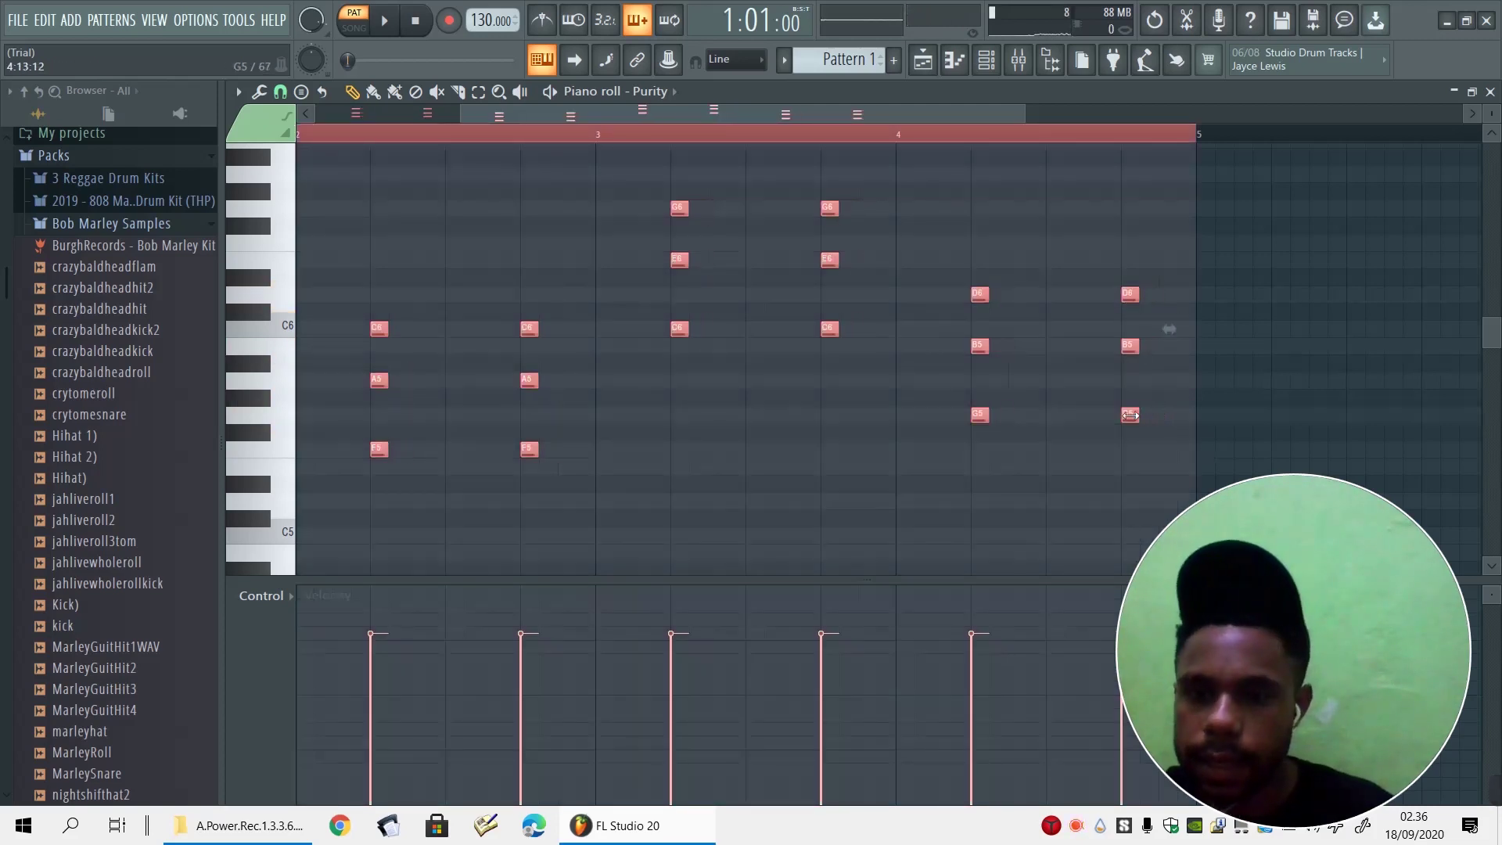
scroll(963, 139, left, 3)
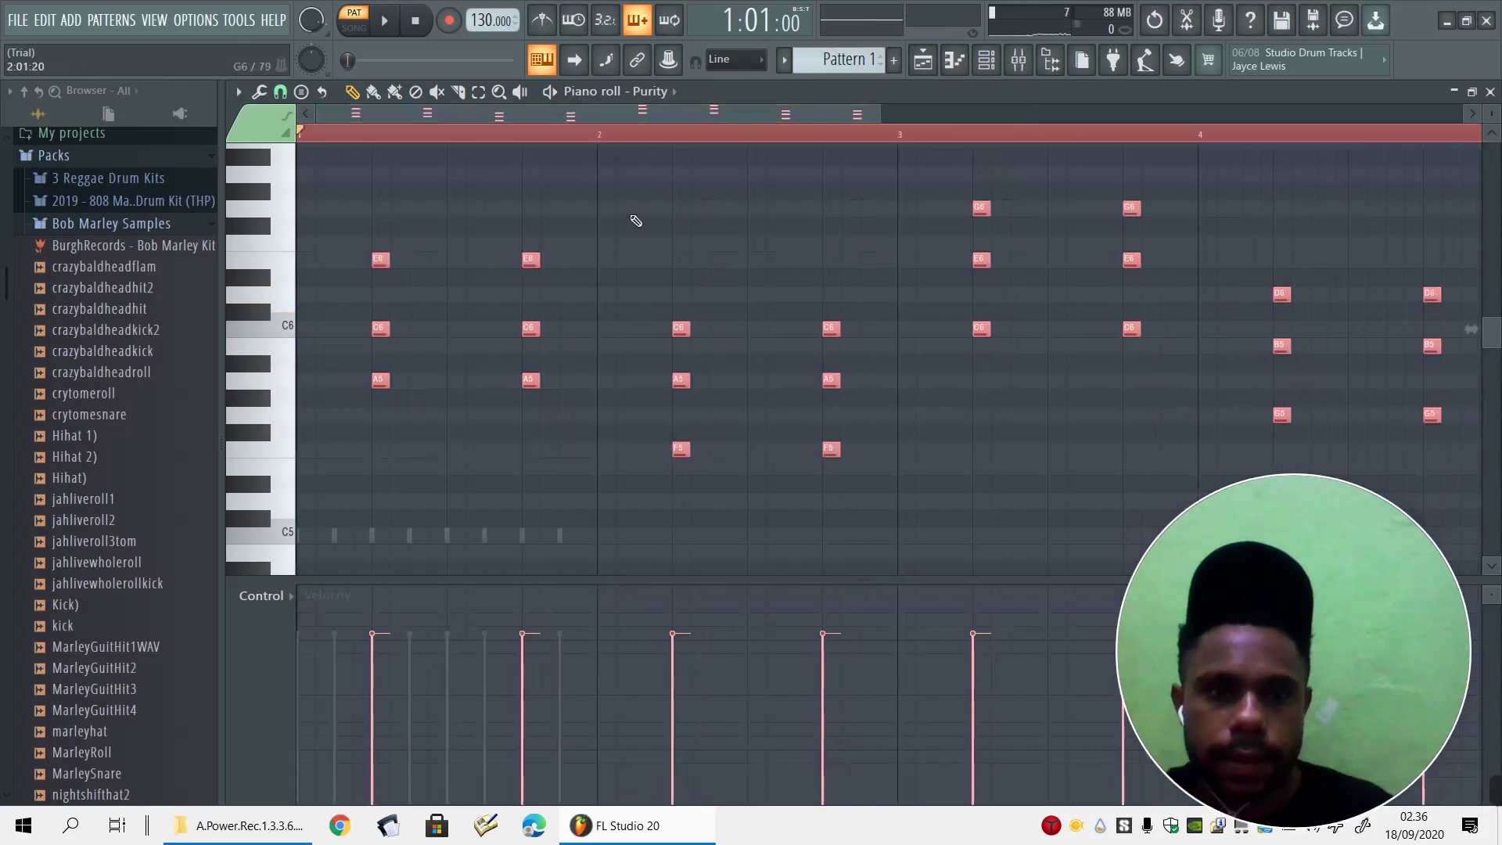
key(space)
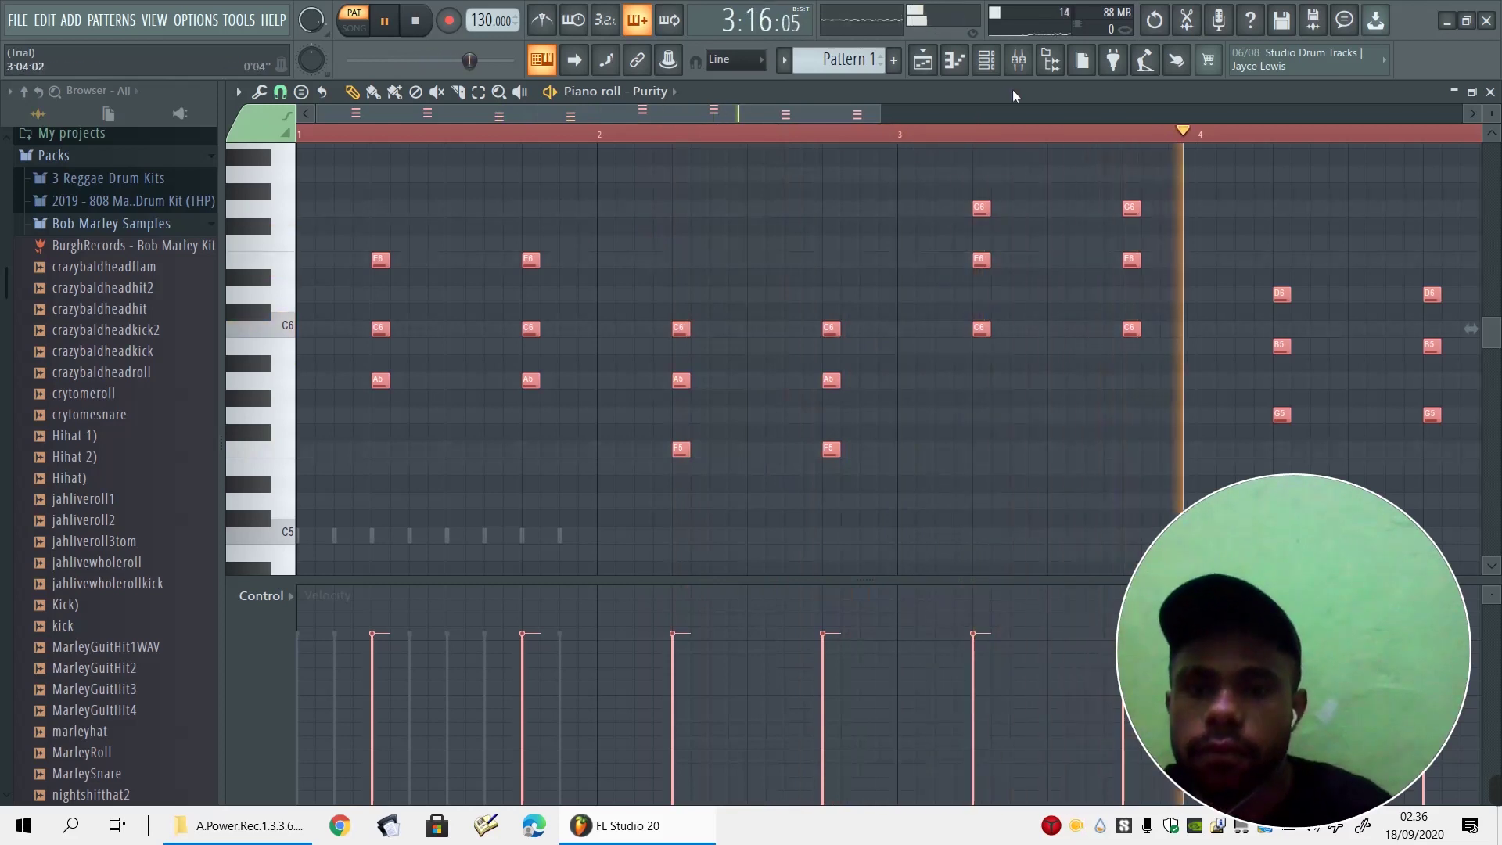
click(987, 60)
key(space)
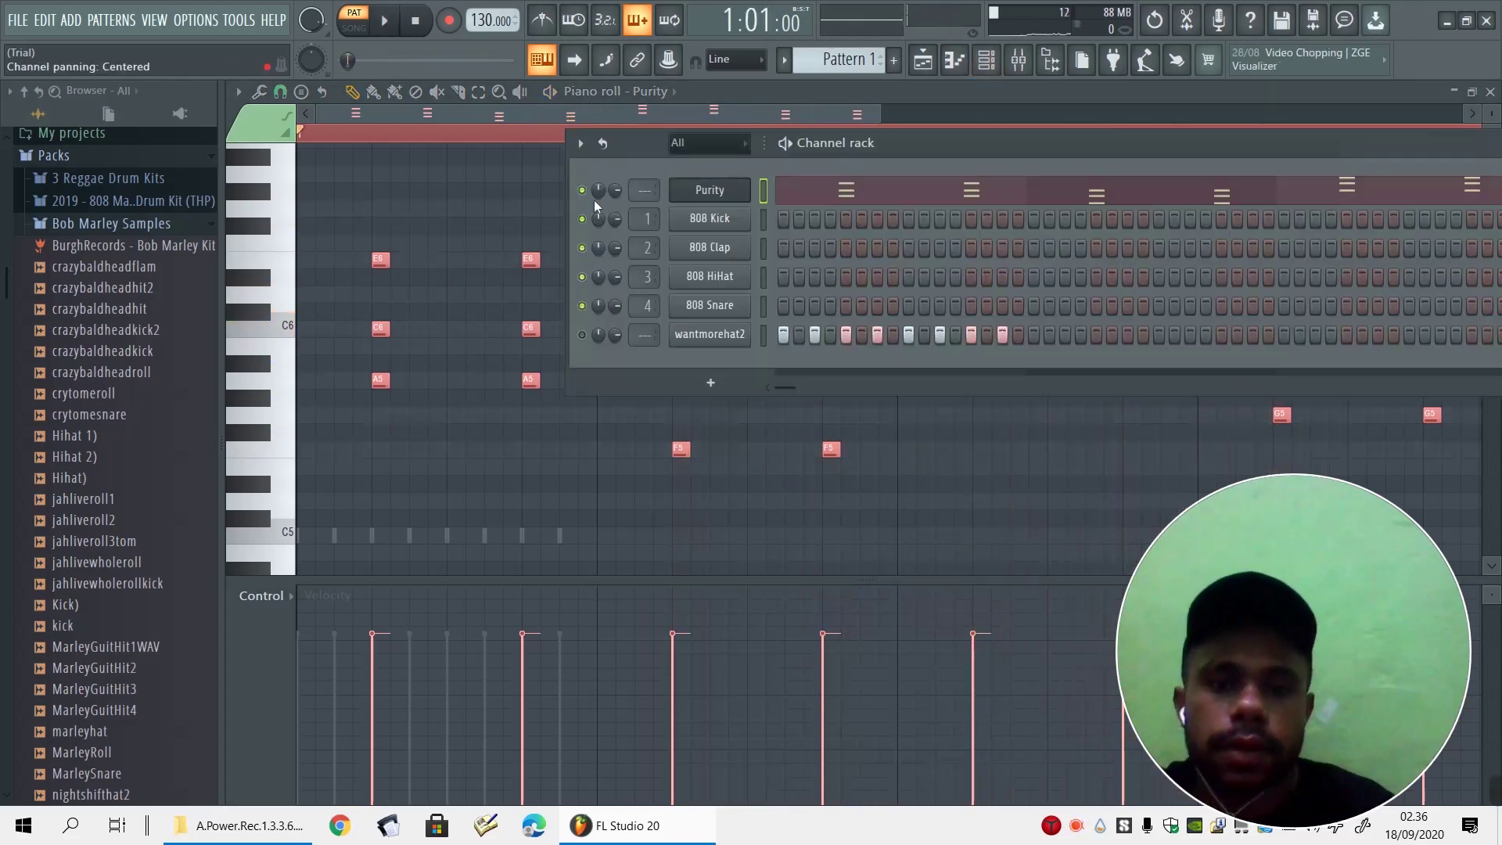
Load the Stage MOD Piano preset from the Piano category in Purity and audition the pattern
click(708, 187)
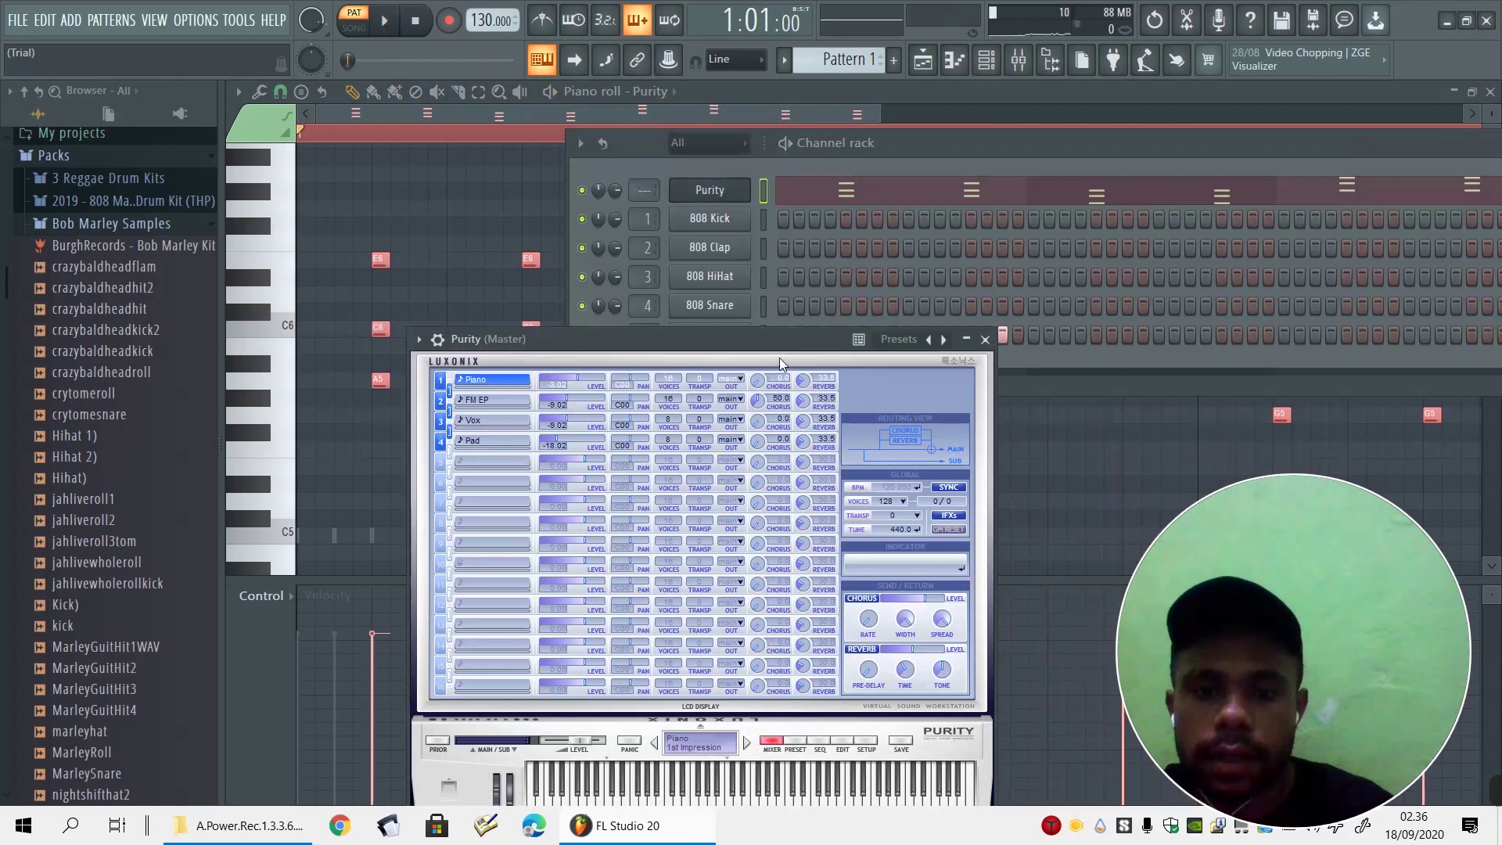
drag(779, 350, 785, 92)
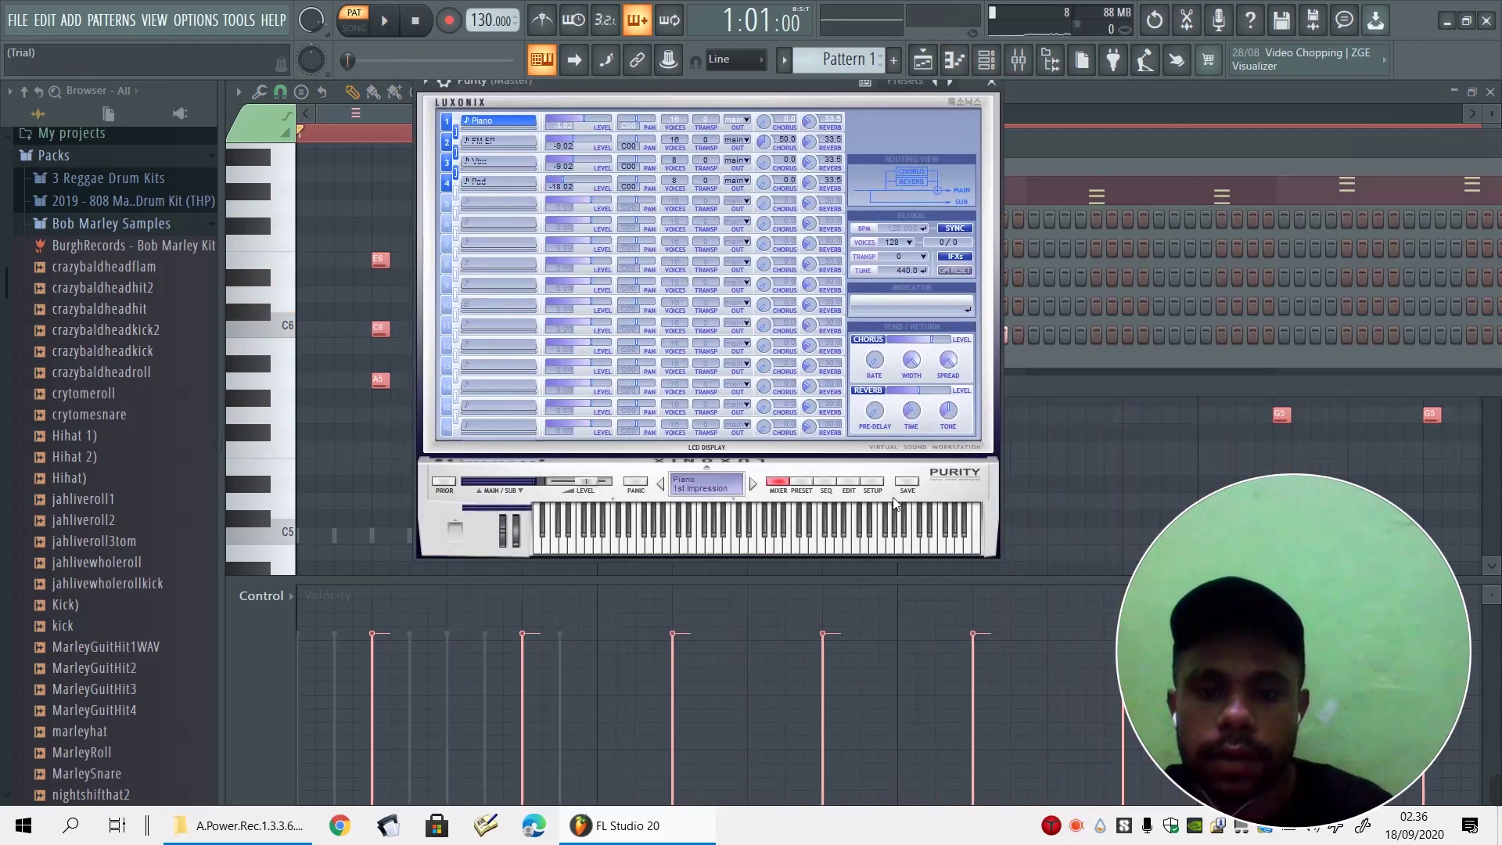
click(800, 483)
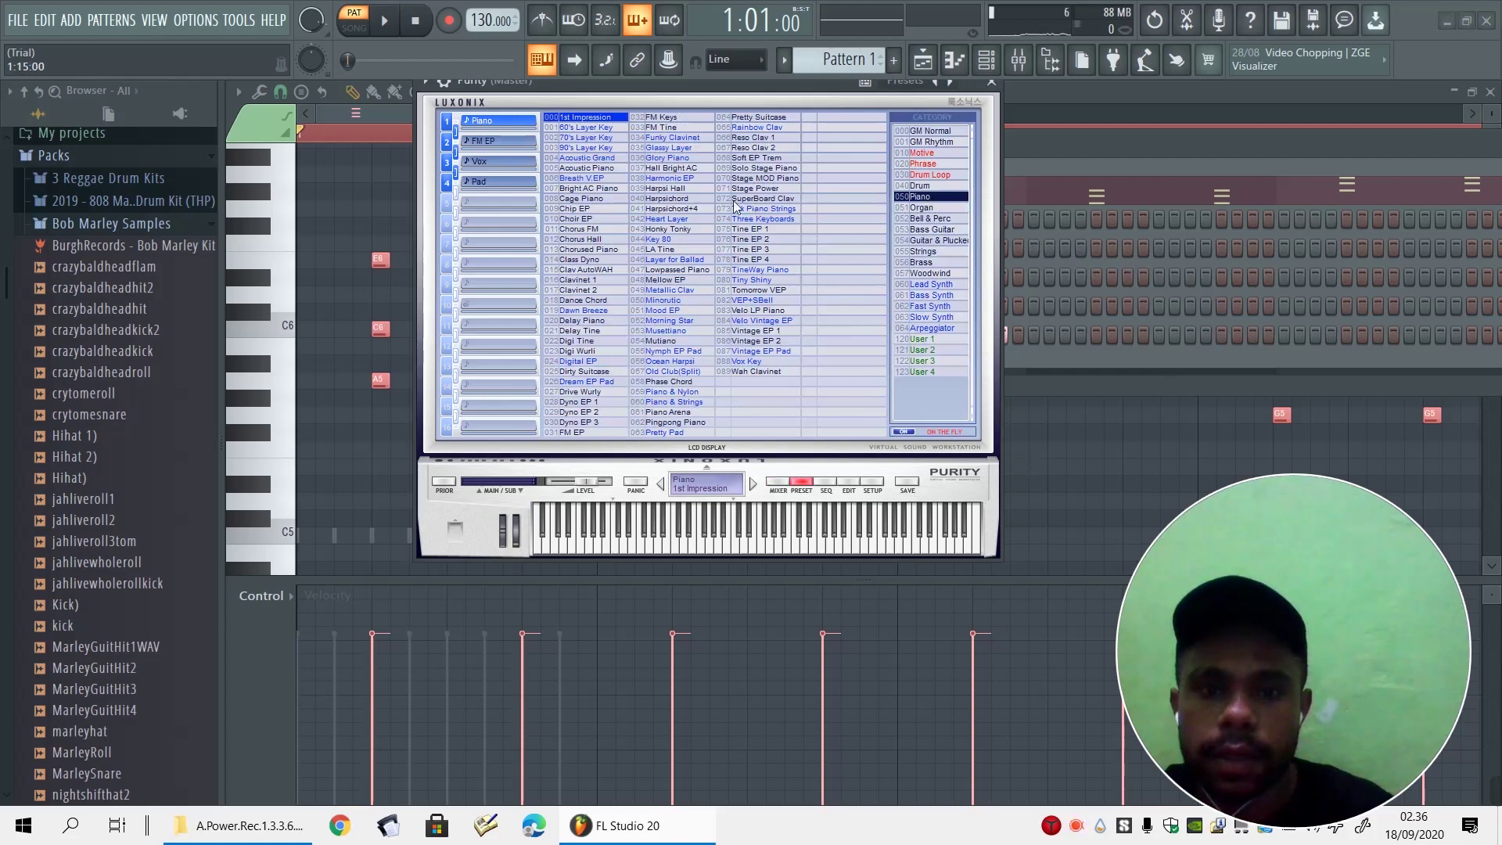
click(781, 179)
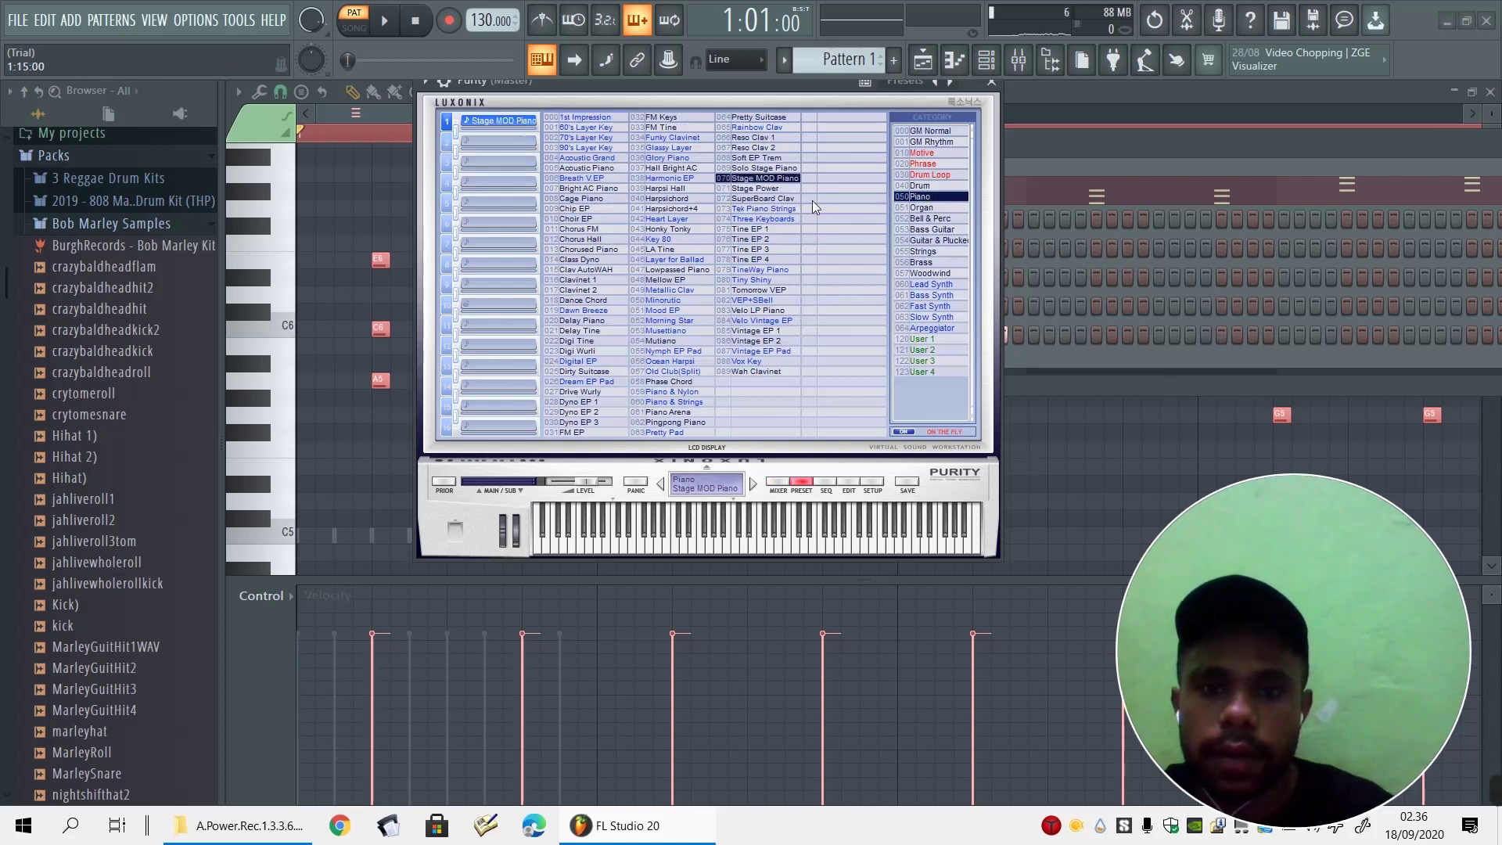
click(795, 181)
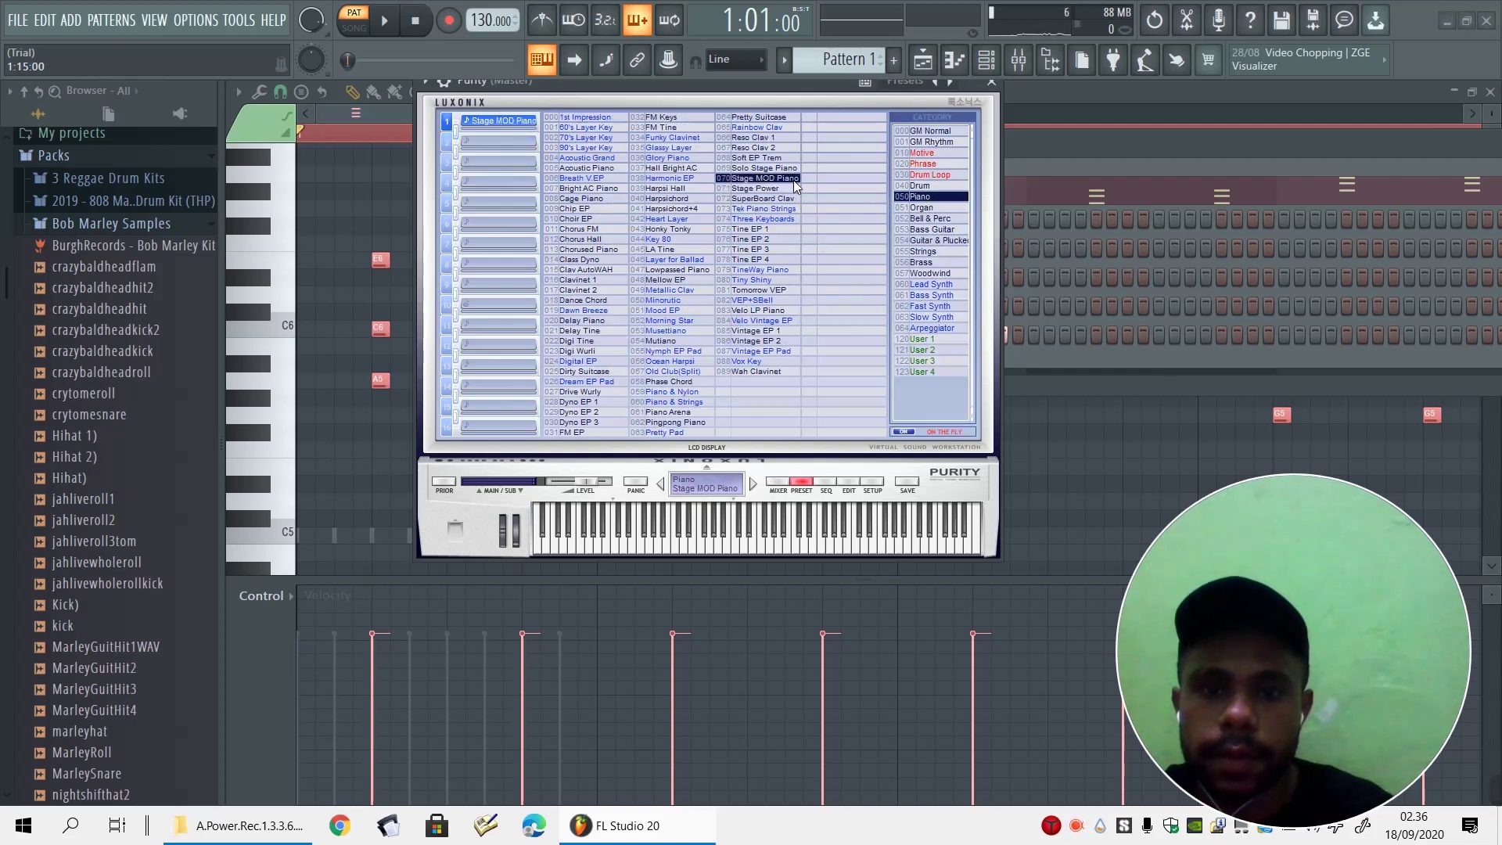
click(1213, 121)
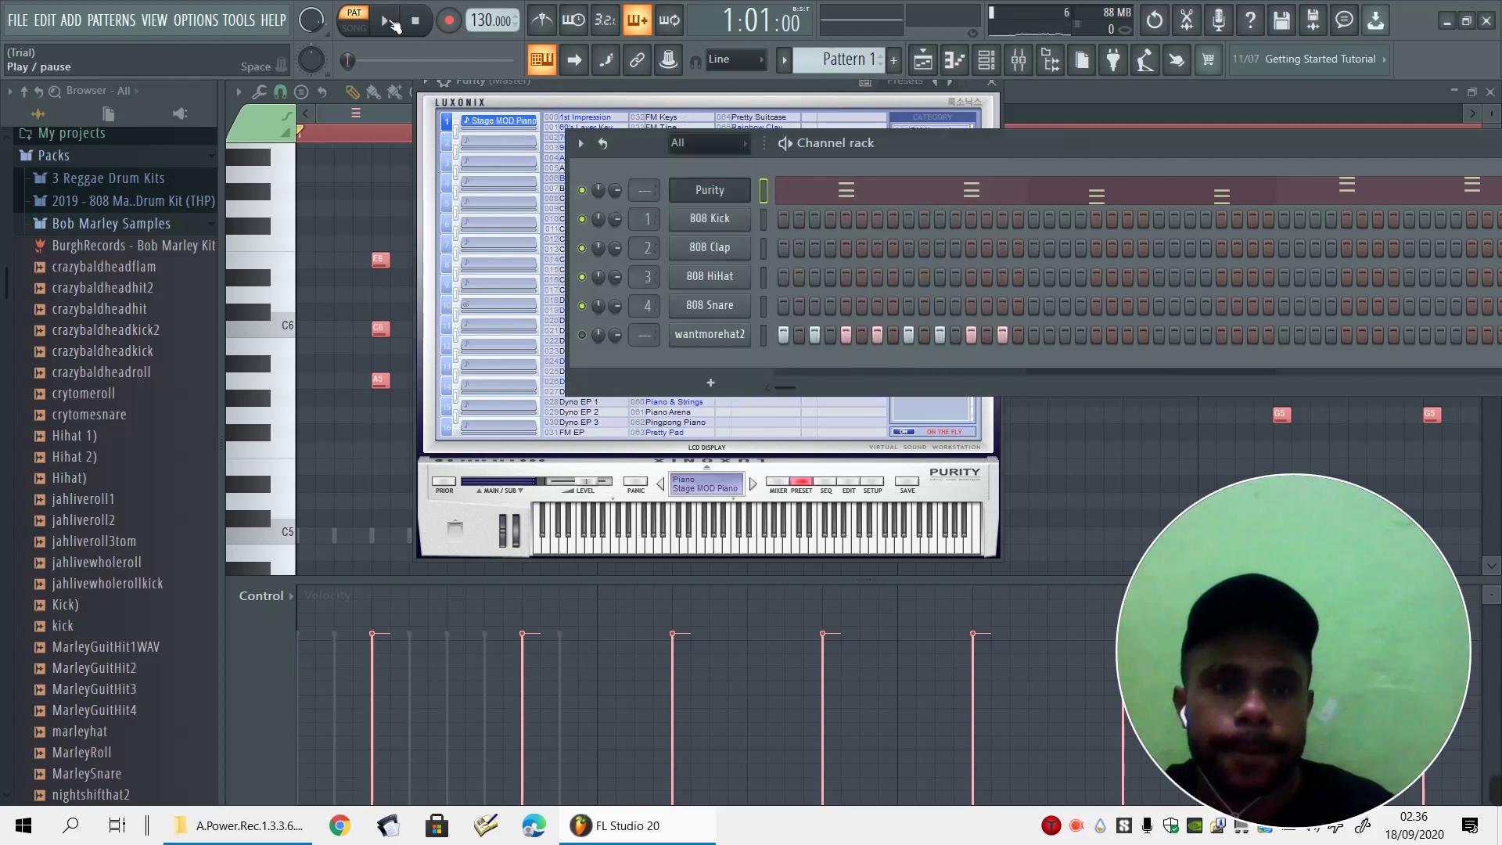
key(space)
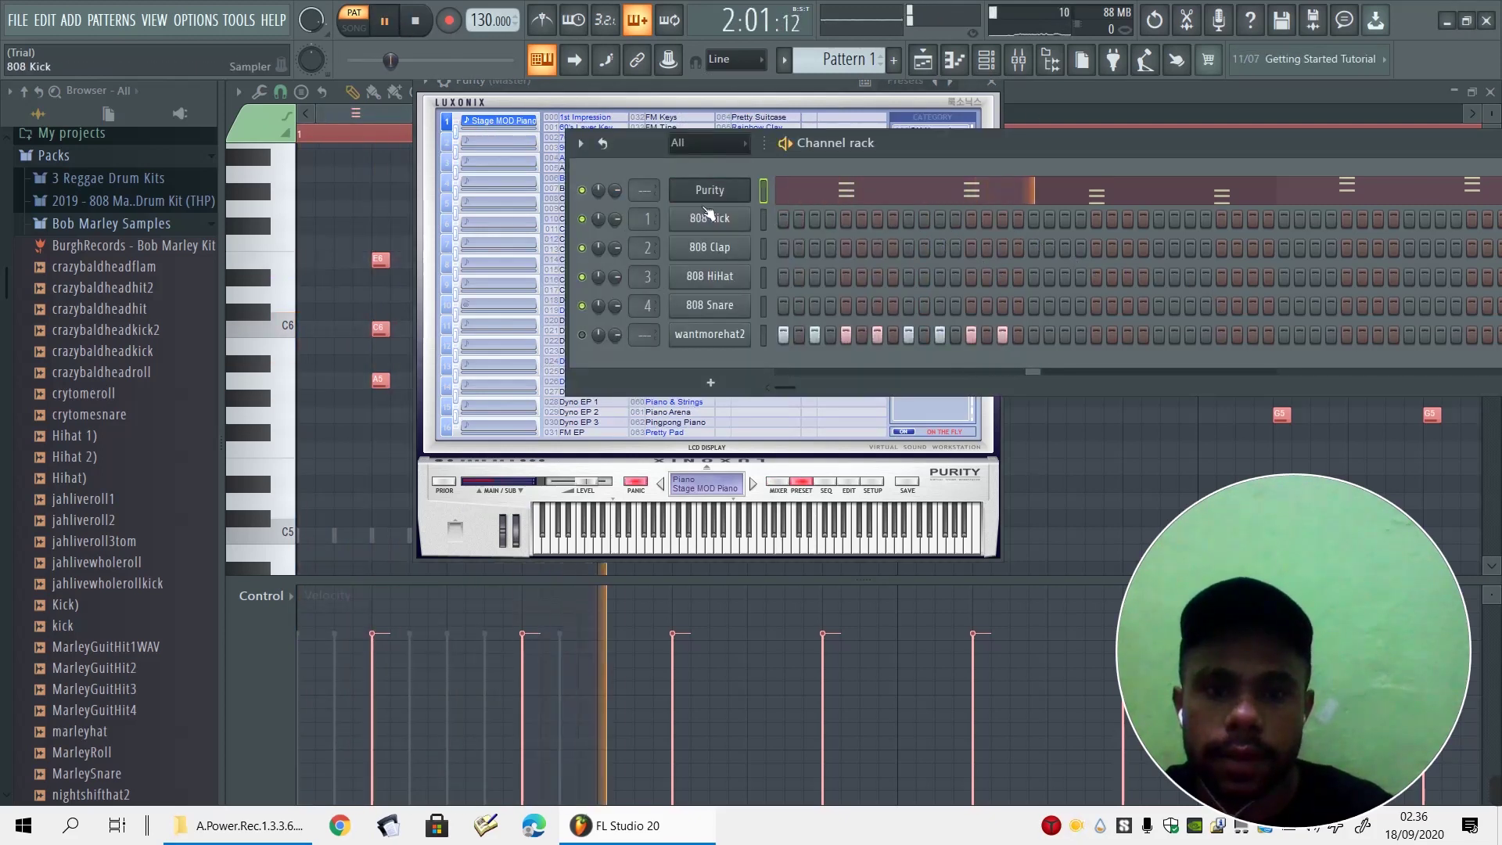
key(space)
Insert a second Purity channel directly below the first and copy the first channel's chord notes into it
right_click(747, 189)
click(1024, 208)
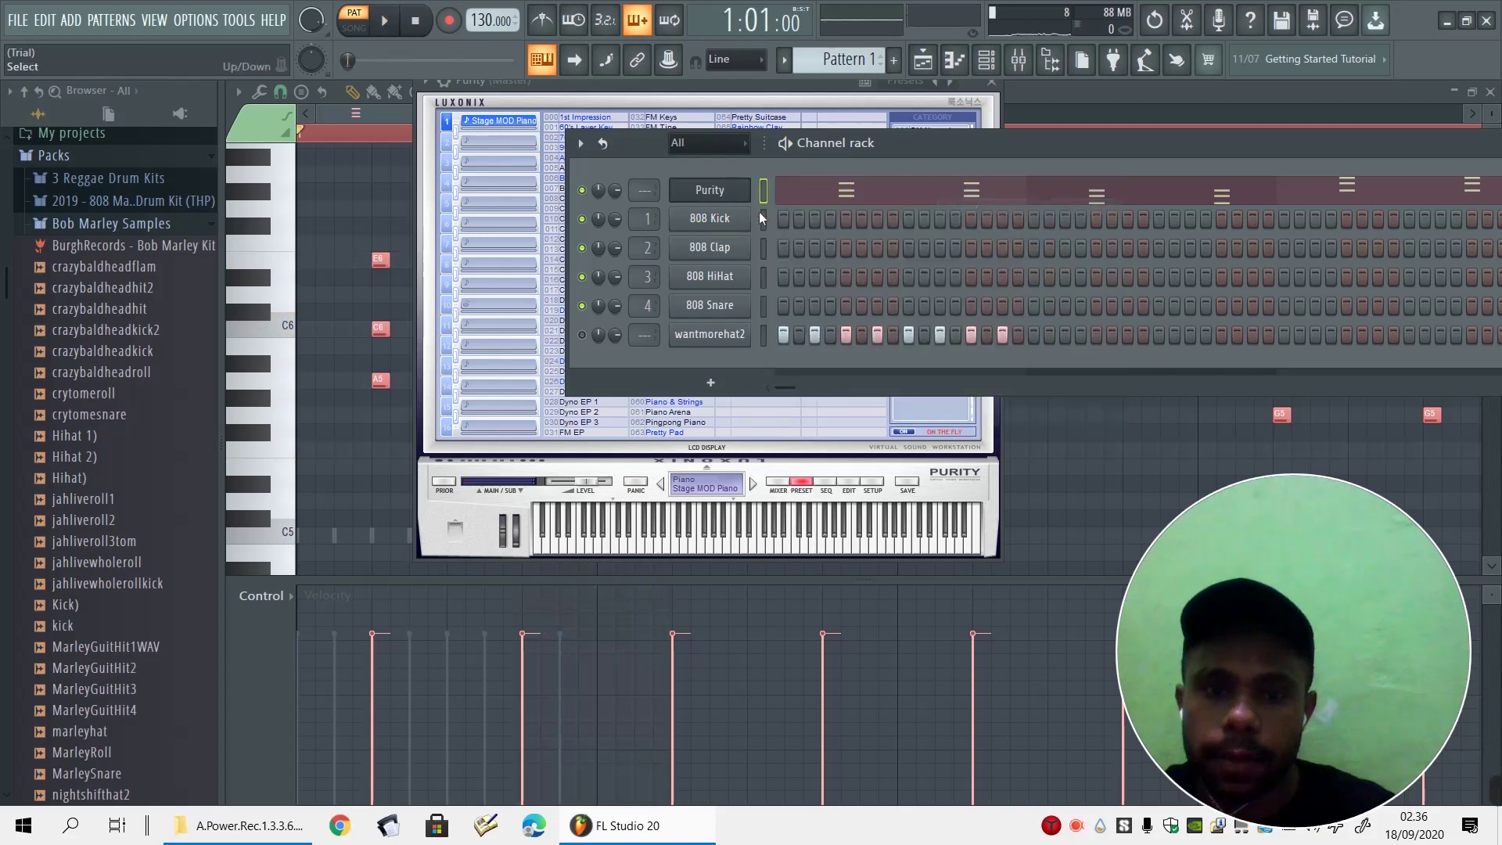
right_click(751, 211)
mouse_move(790, 359)
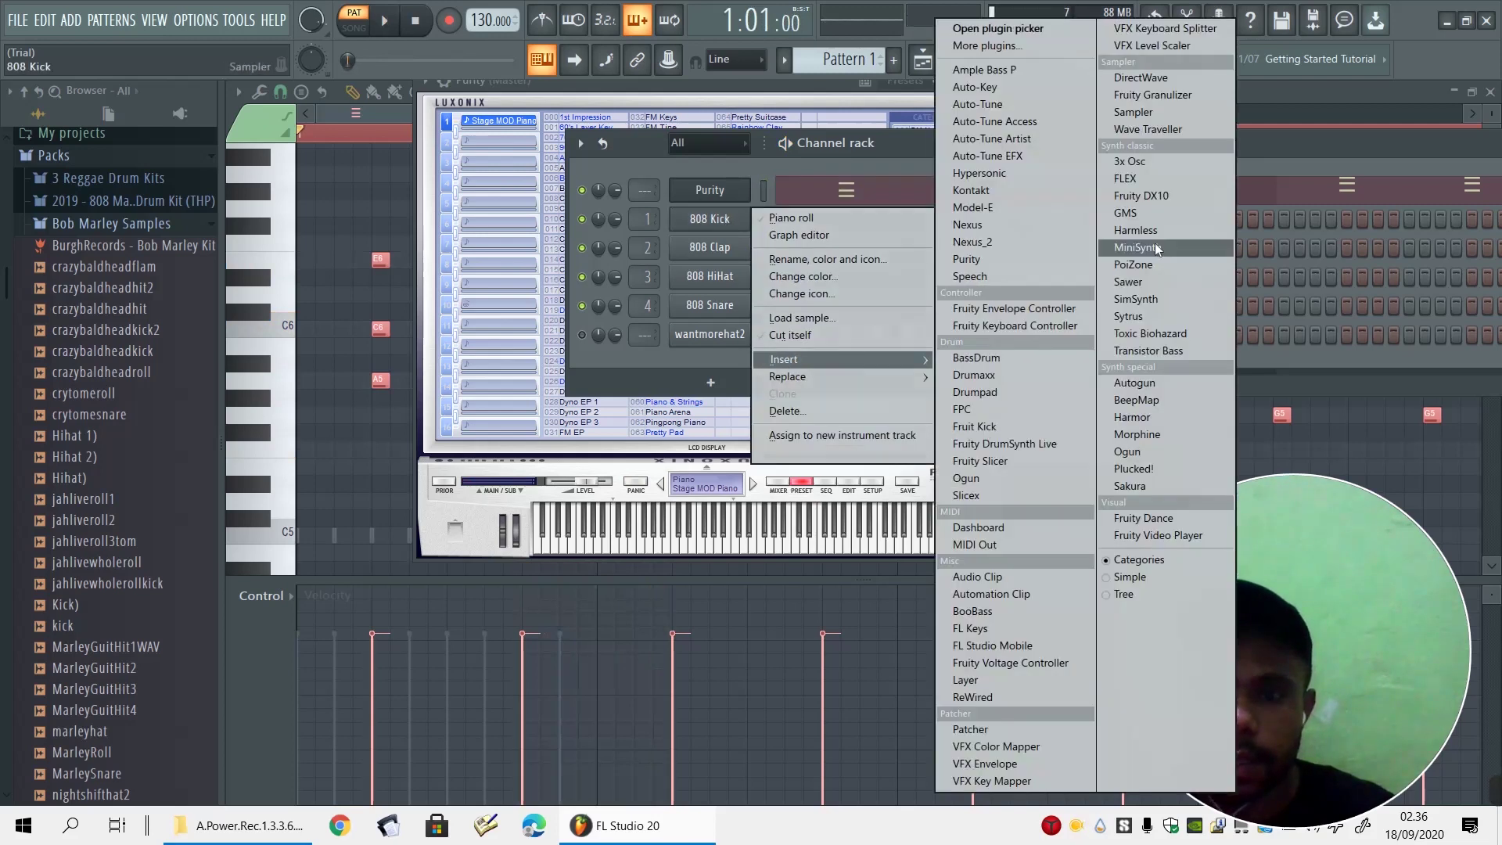
click(984, 260)
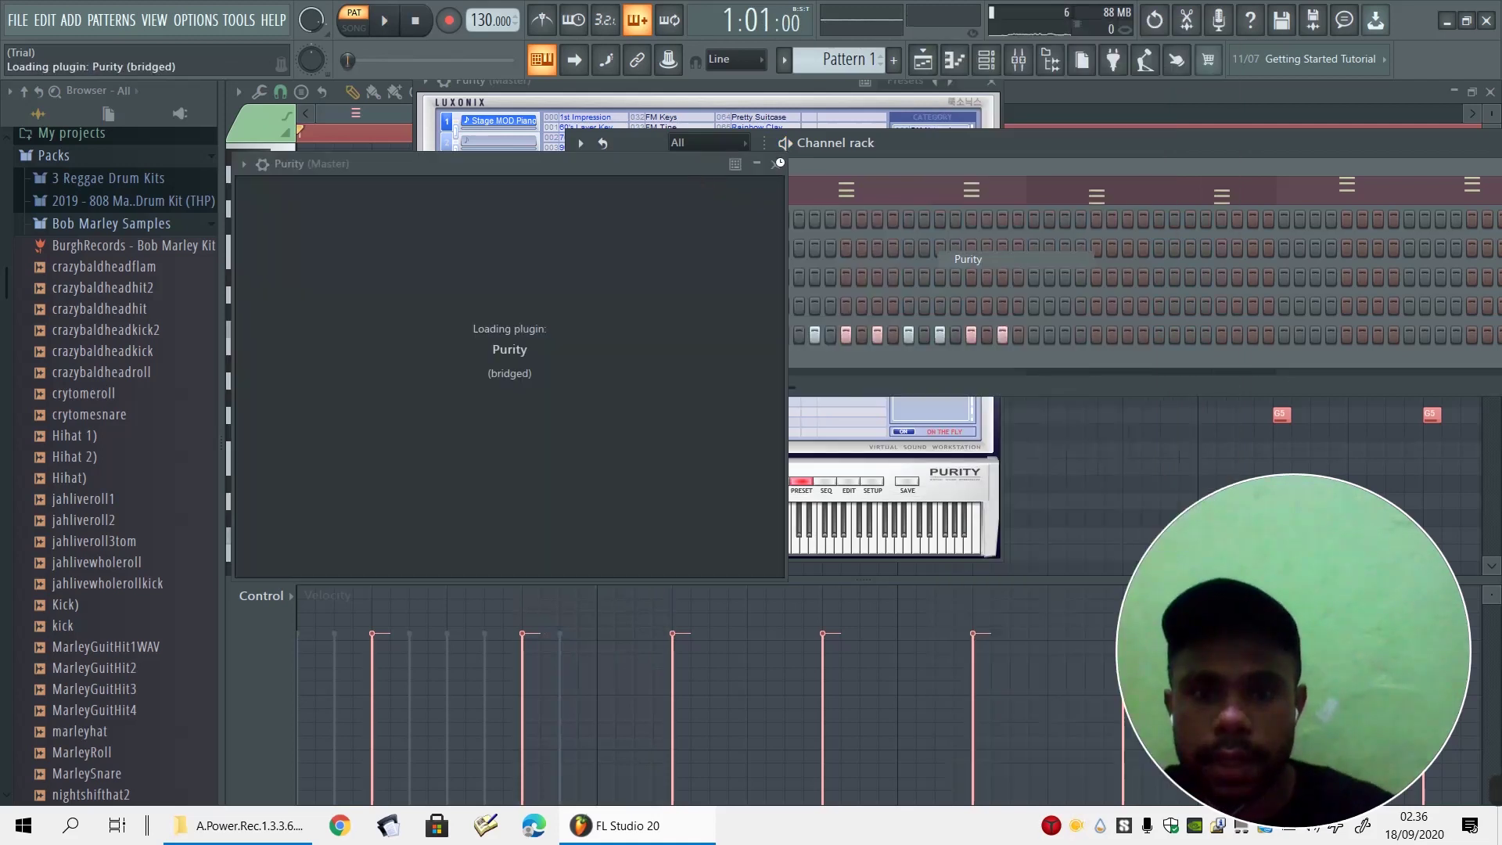
right_click(713, 221)
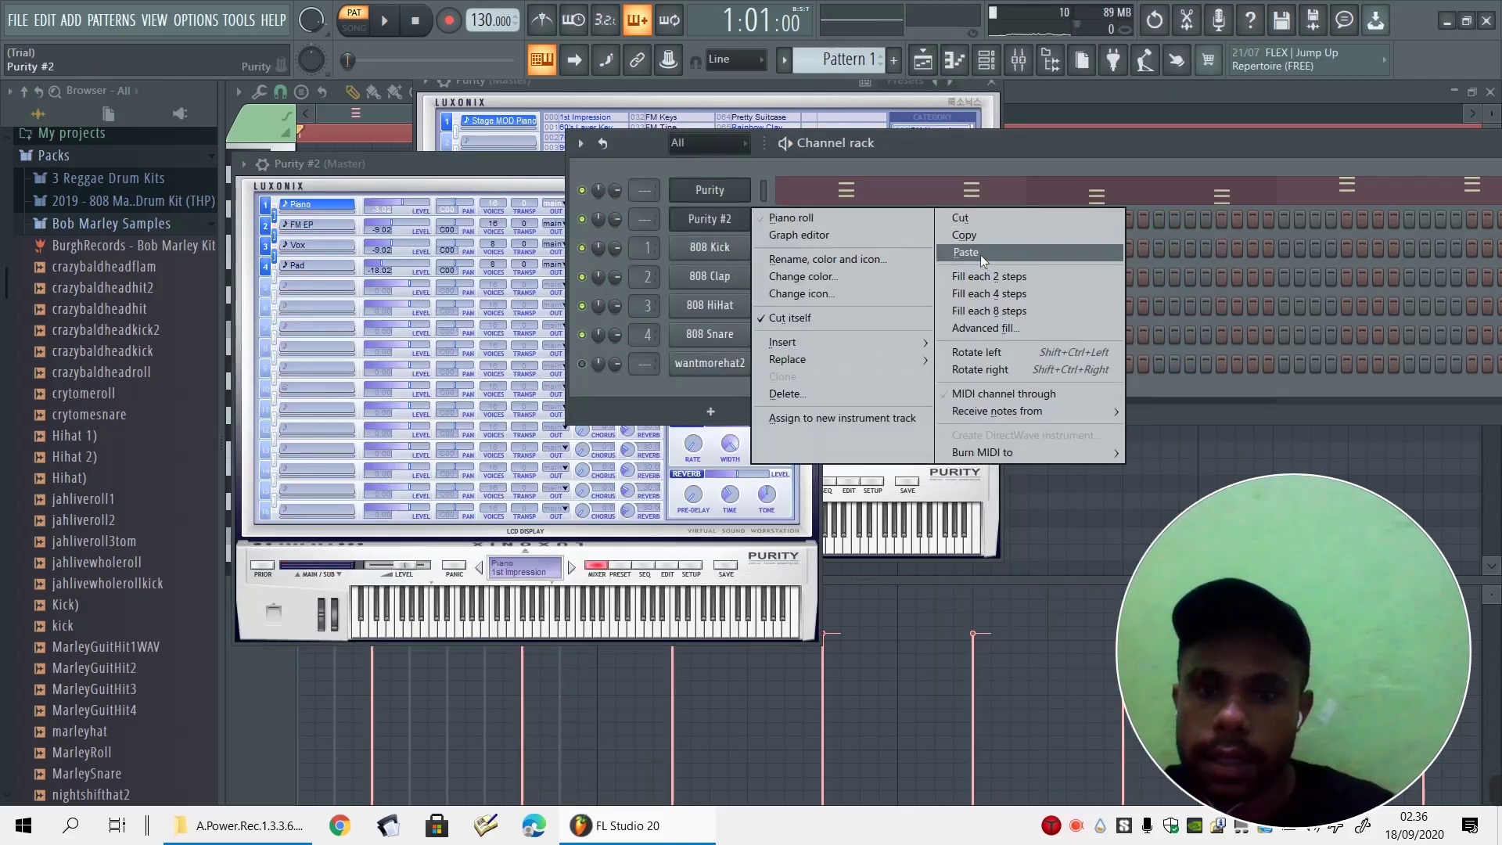
click(980, 254)
click(847, 244)
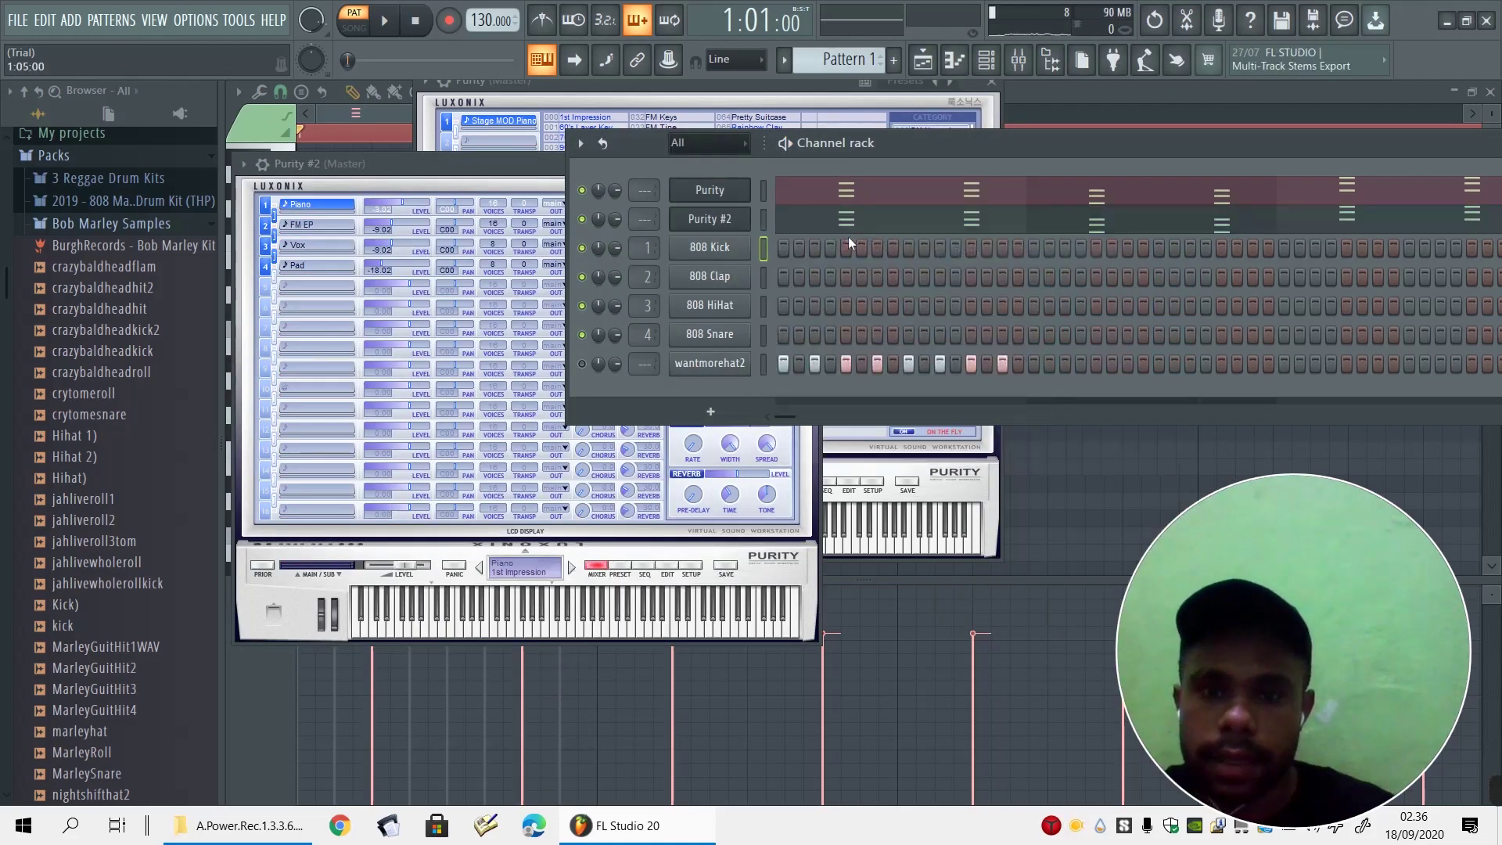
Move all of Purity #2's chord notes two steps earlier so the first chord starts on step 3
click(861, 217)
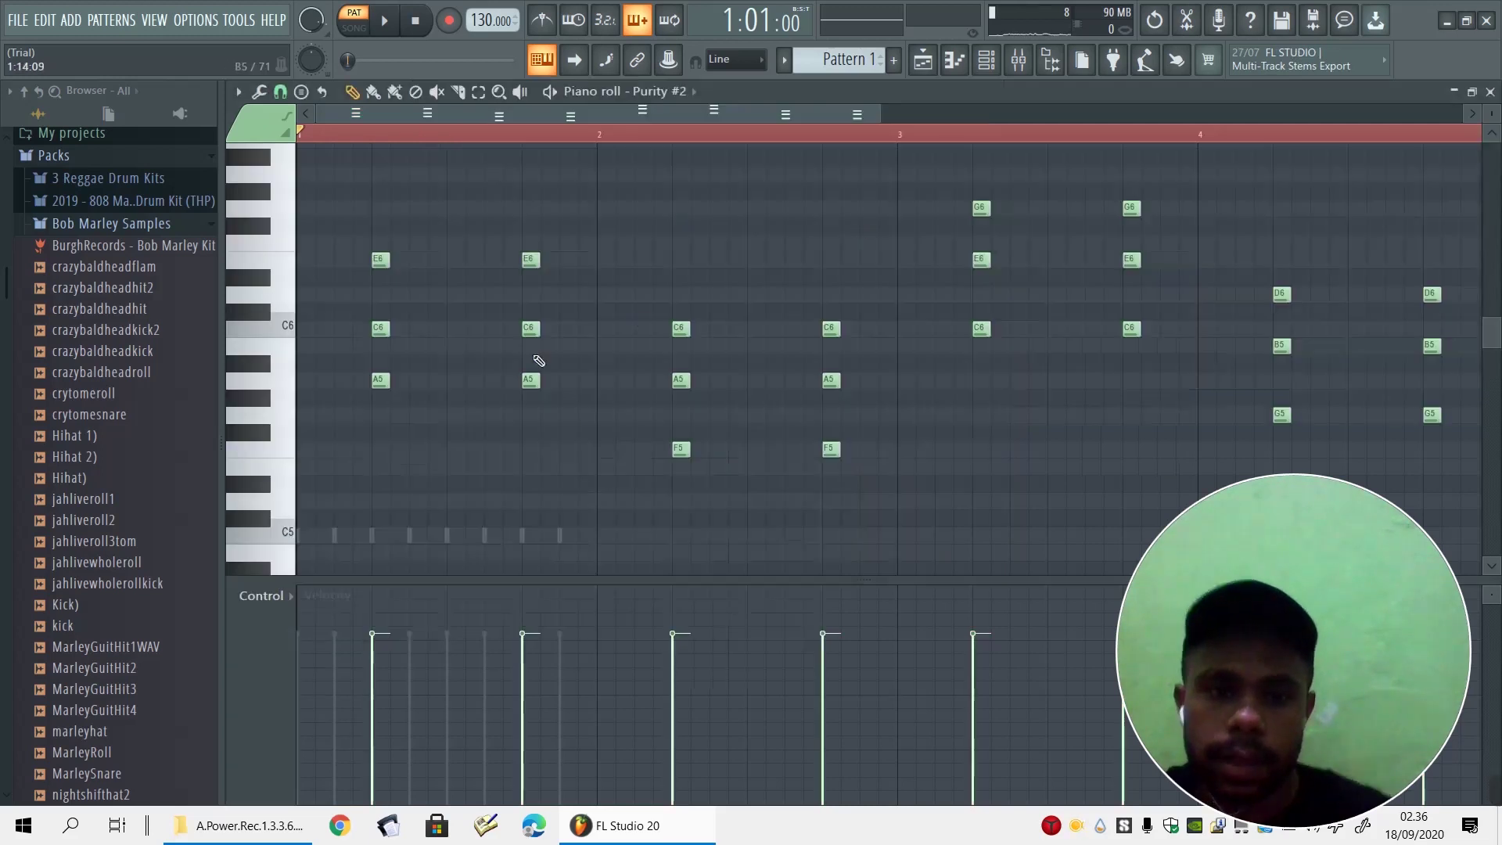
key(ctrl+a)
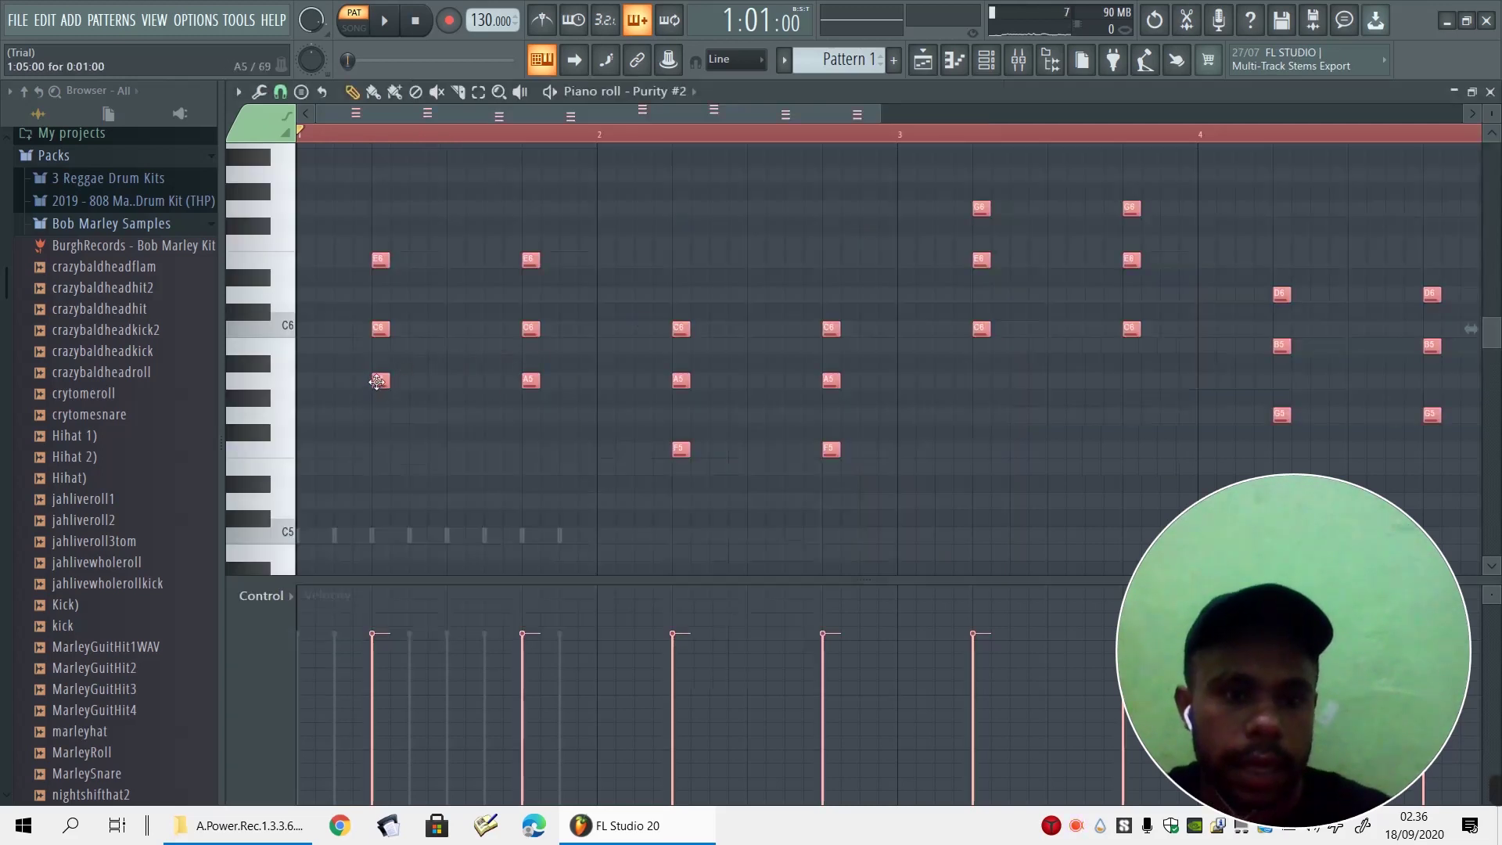
drag(378, 382, 338, 383)
Turn off note snapping and shorten all the Purity #2 chord notes to 0:00:16, nudging them slightly later
click(280, 92)
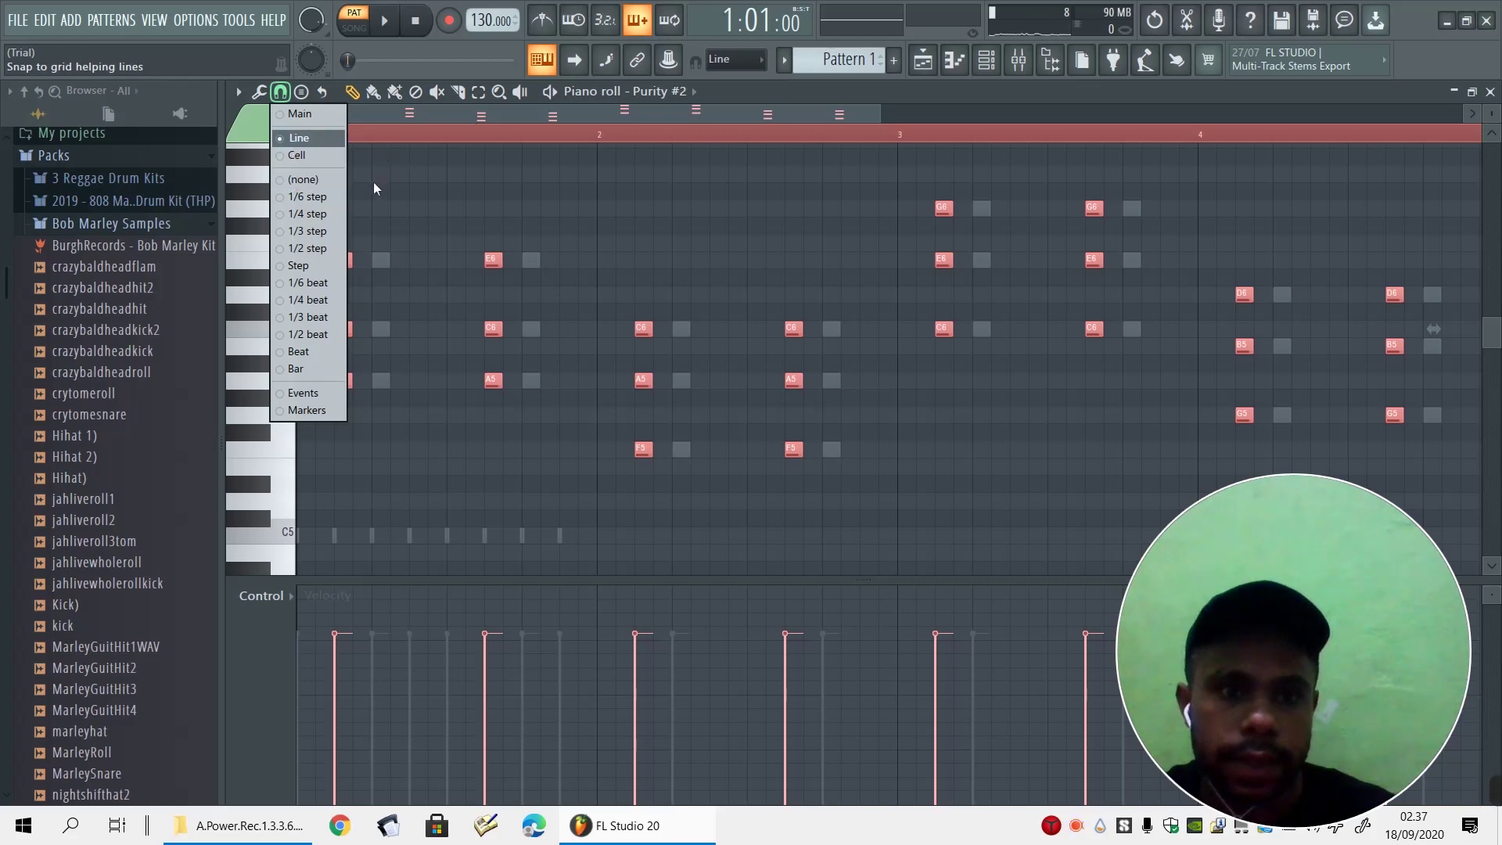
click(385, 135)
drag(338, 260, 324, 210)
click(280, 92)
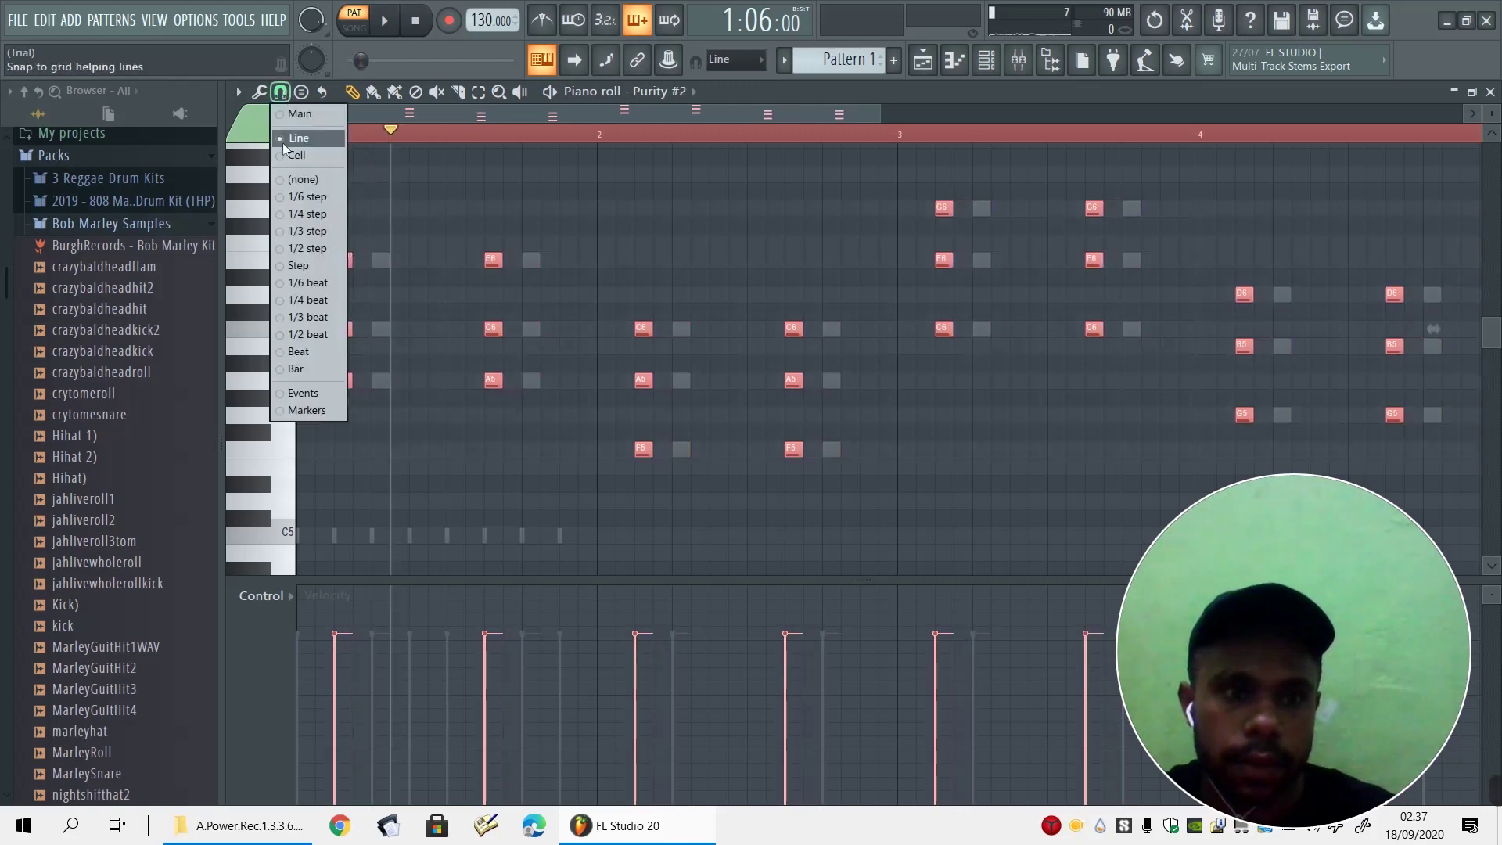
click(304, 181)
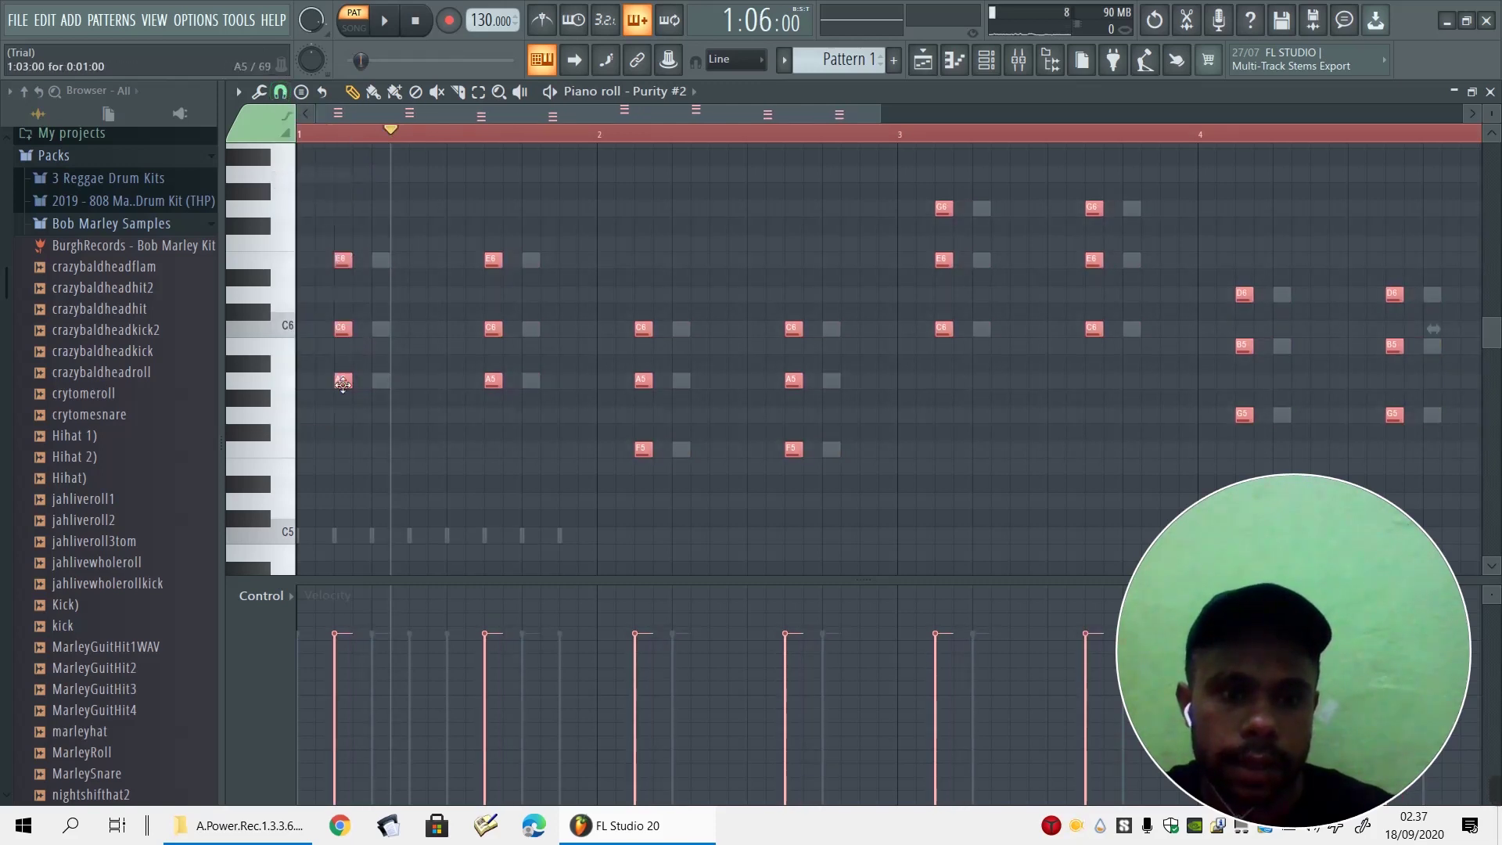
mouse_move(342, 383)
mouse_down()
mouse_move(329, 382)
mouse_move(344, 399)
mouse_move(340, 383)
mouse_up()
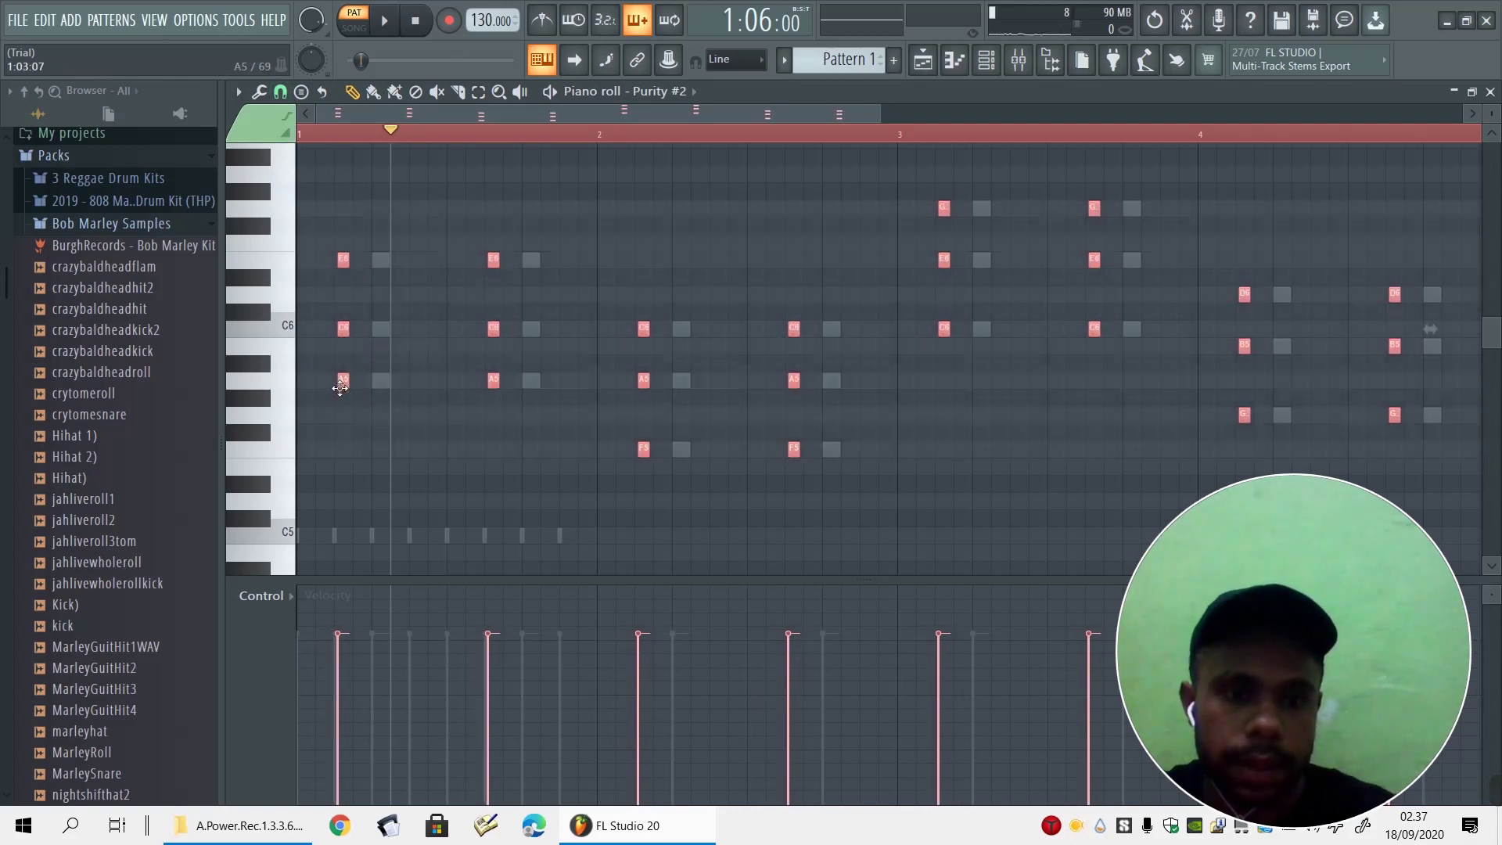
Play the pattern back, restarting from just before the first Purity #2 chord
key(space)
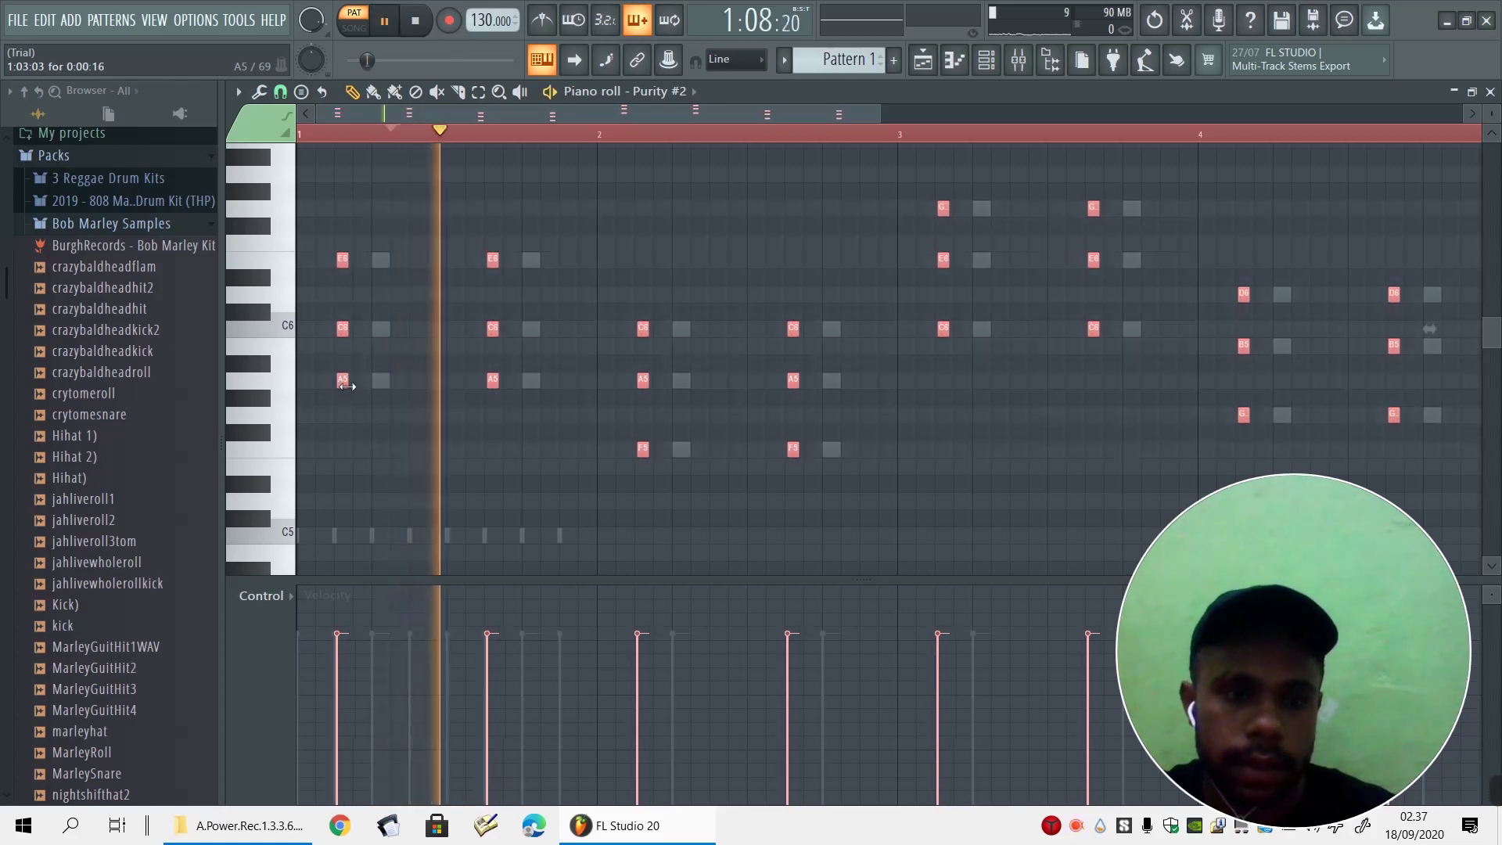
key(space)
click(323, 133)
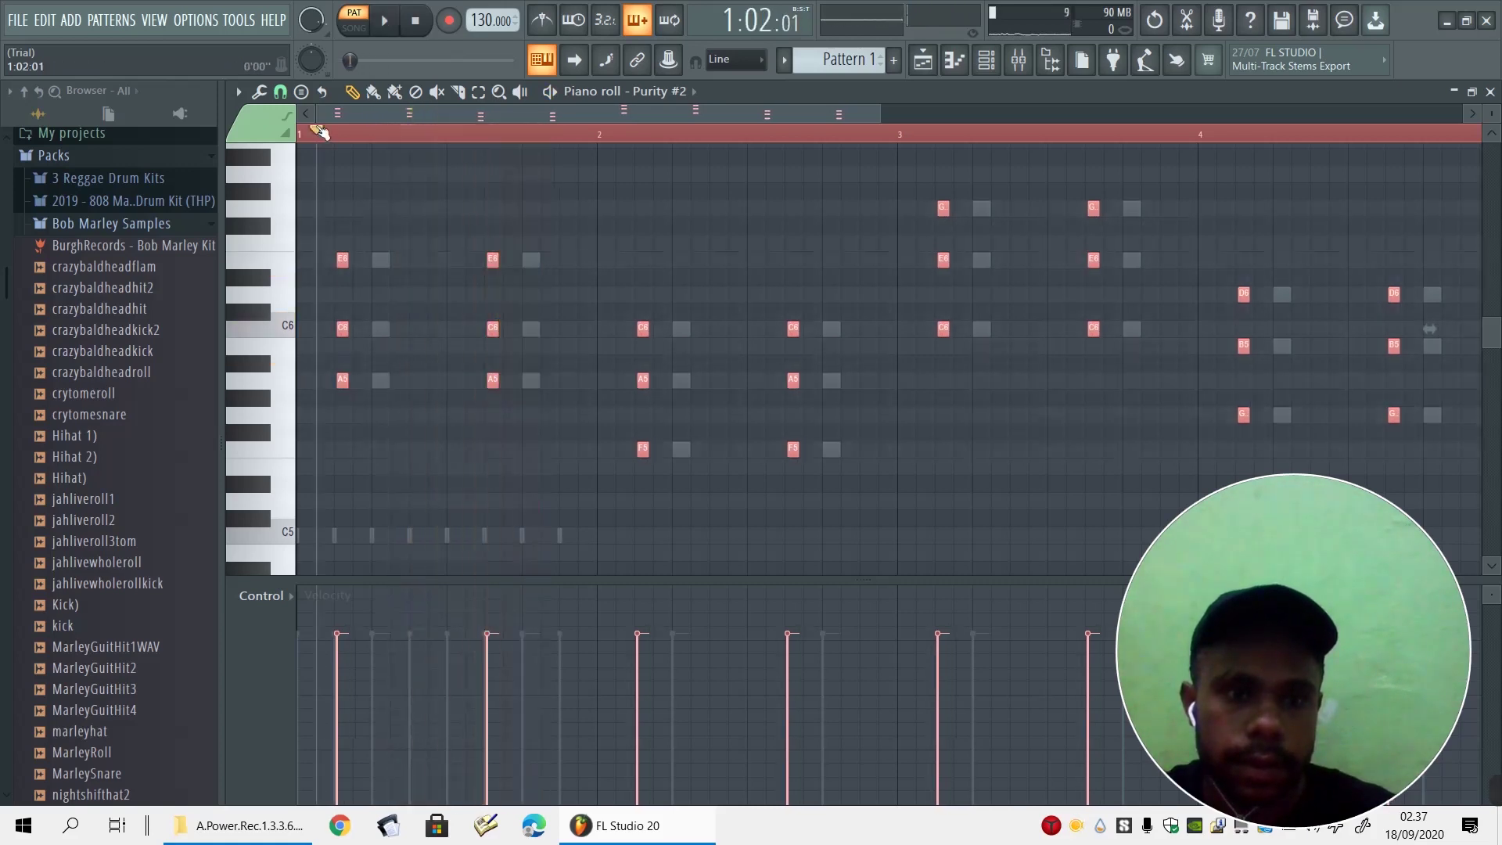
key(space)
key(space)
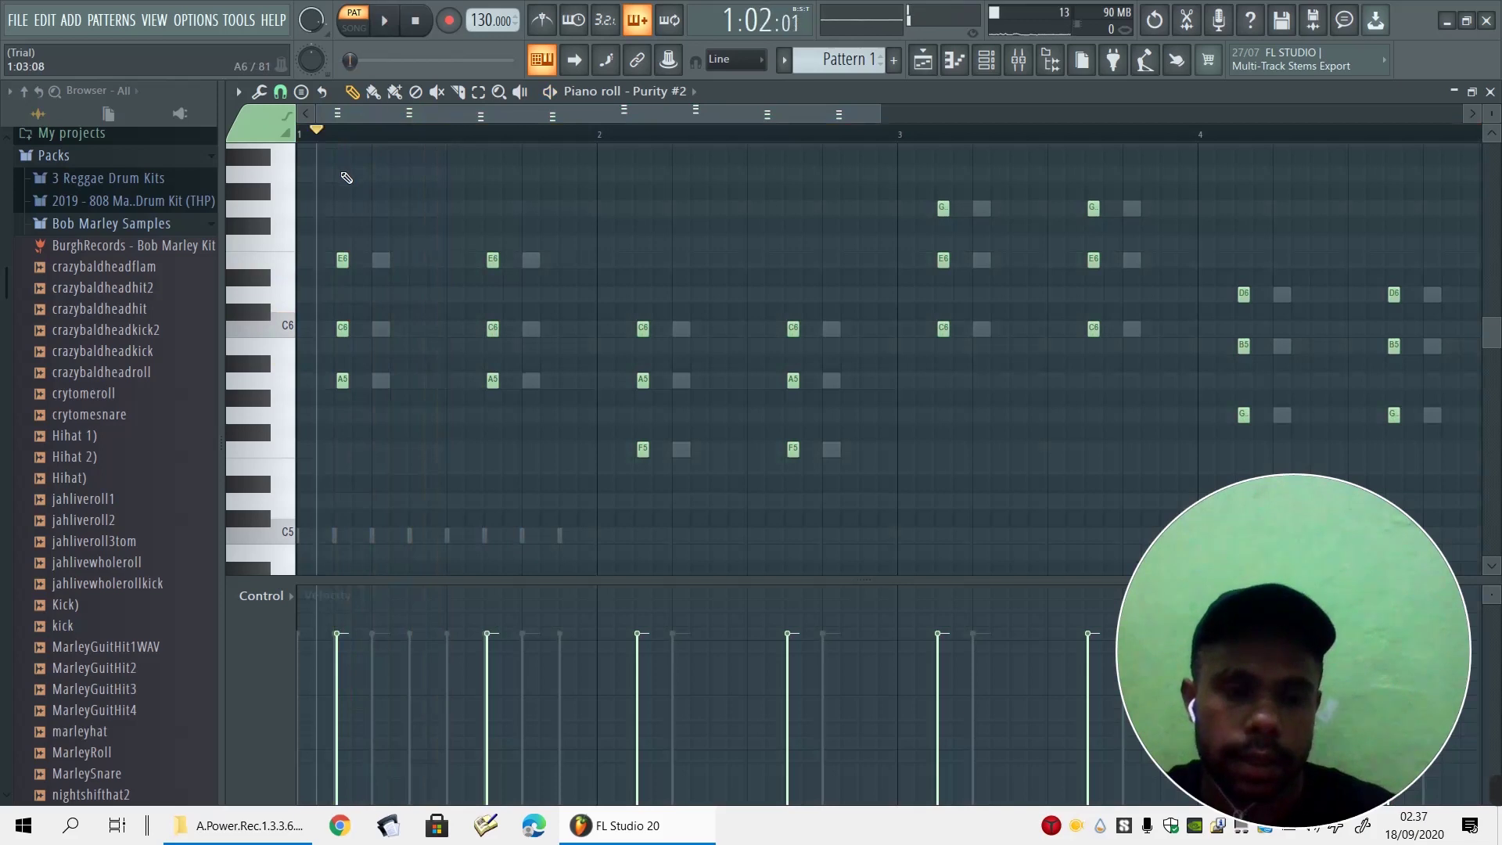
Duplicate all the Purity #2 chords, place the copies just under one beat after the originals and play the pattern back
key(ctrl+a)
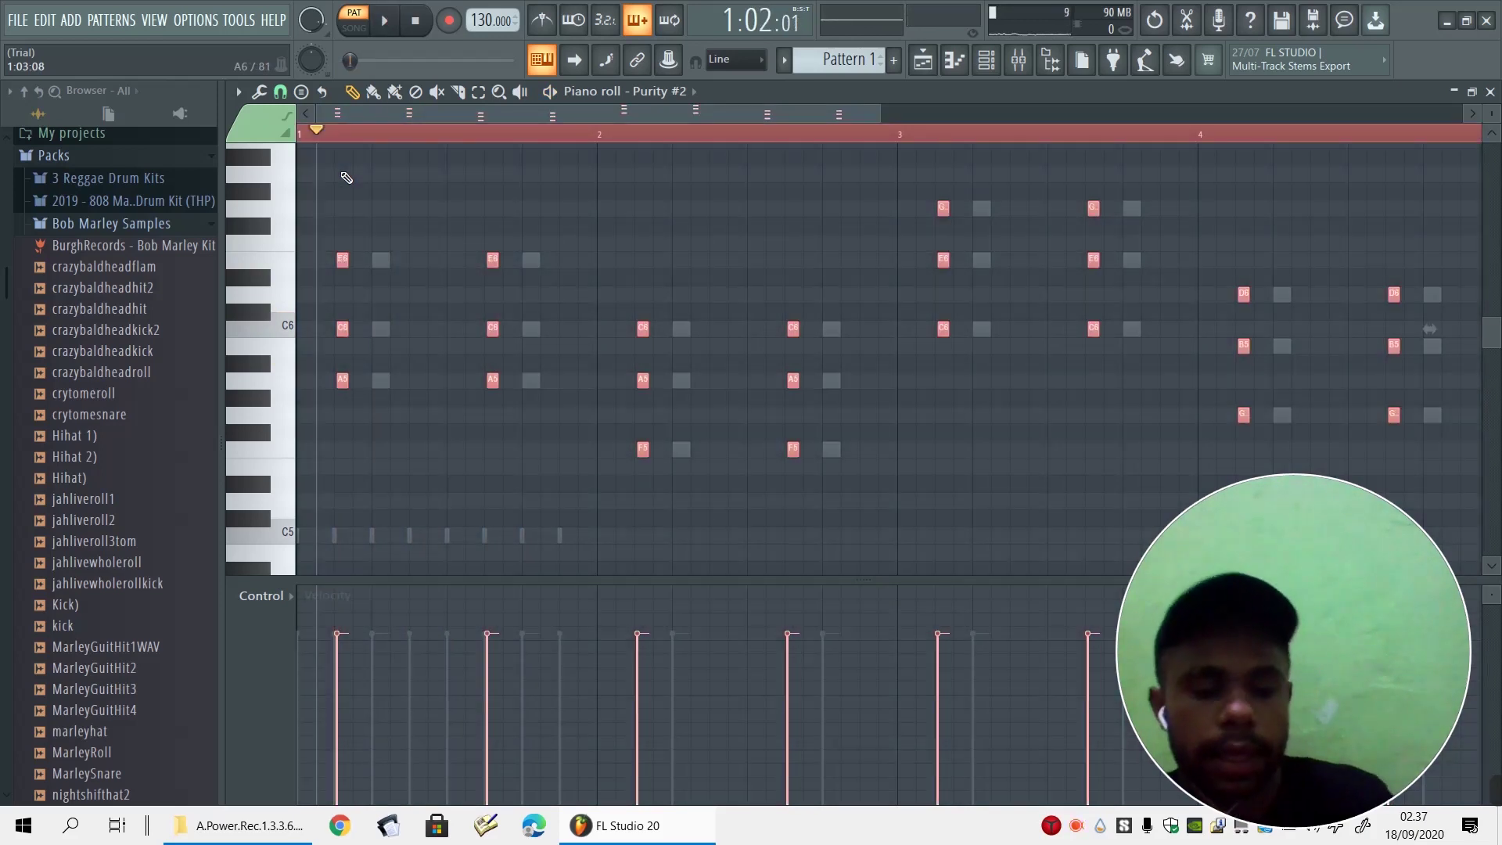
key(ctrl+b)
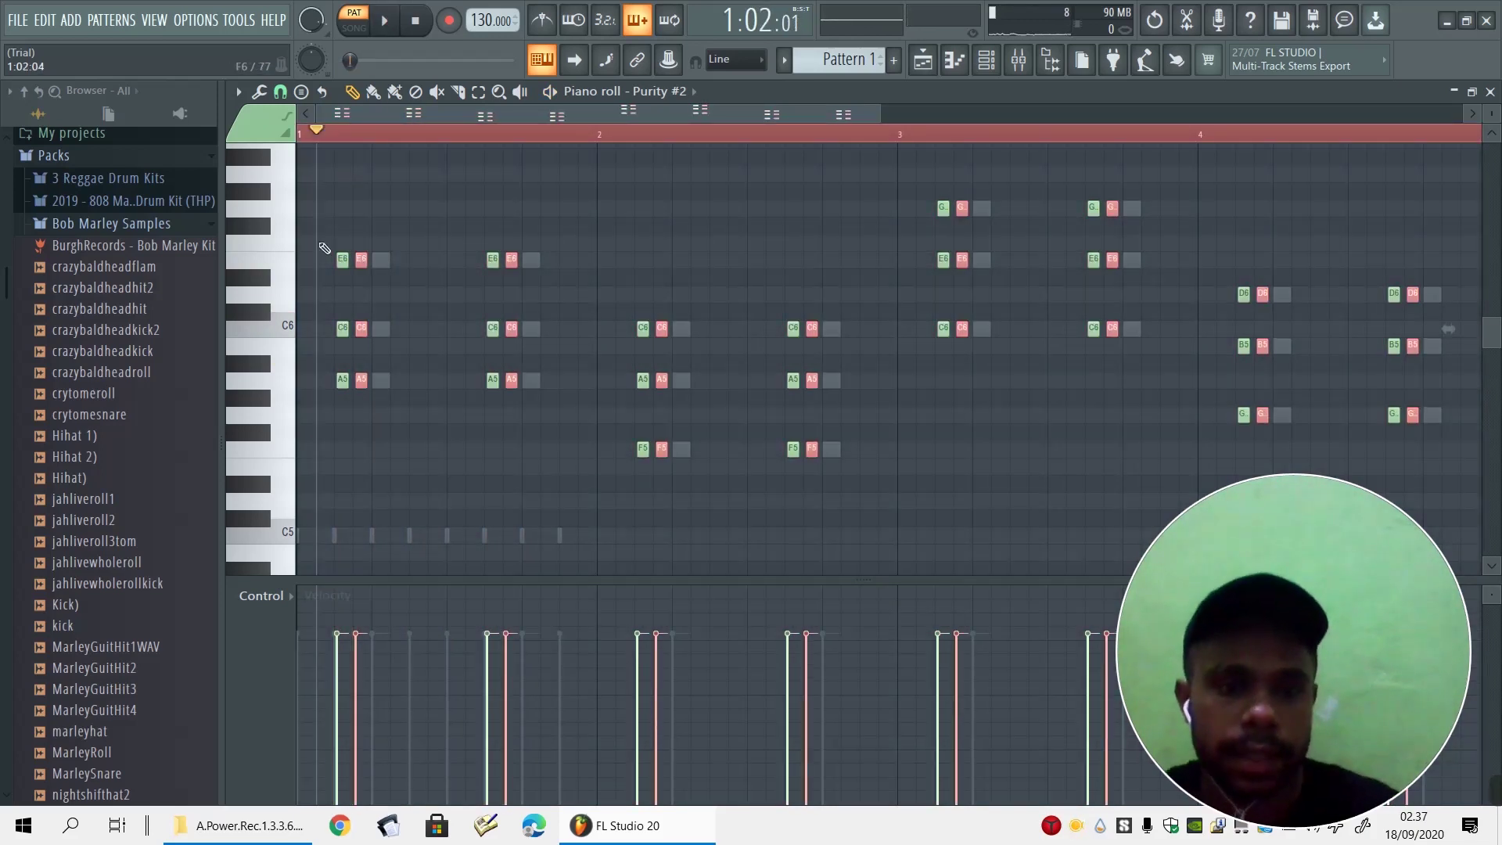
drag(372, 378, 423, 374)
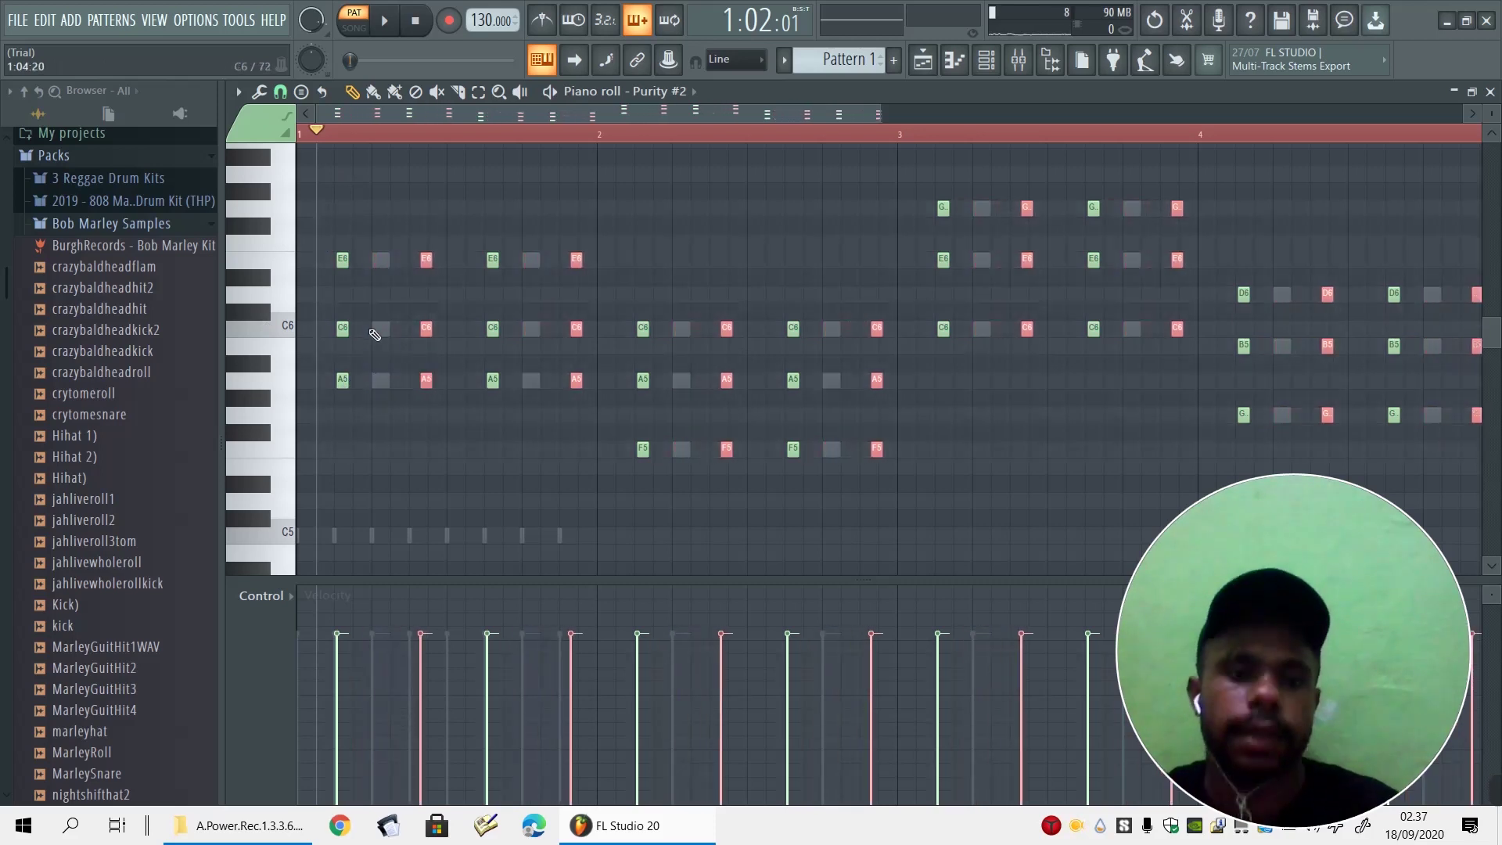
key(space)
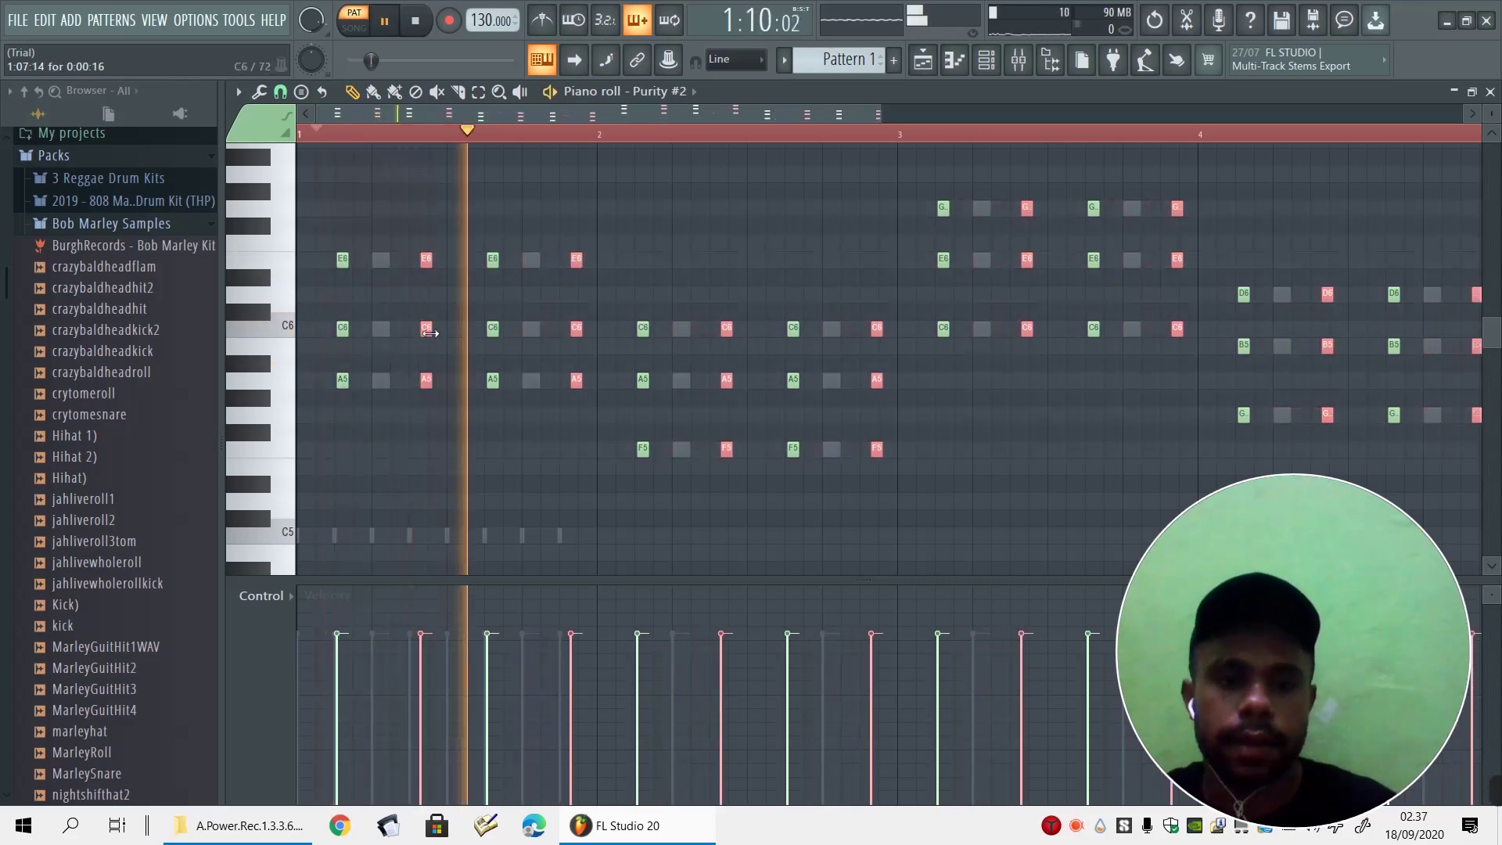
key(space)
drag(426, 330, 413, 329)
key(space)
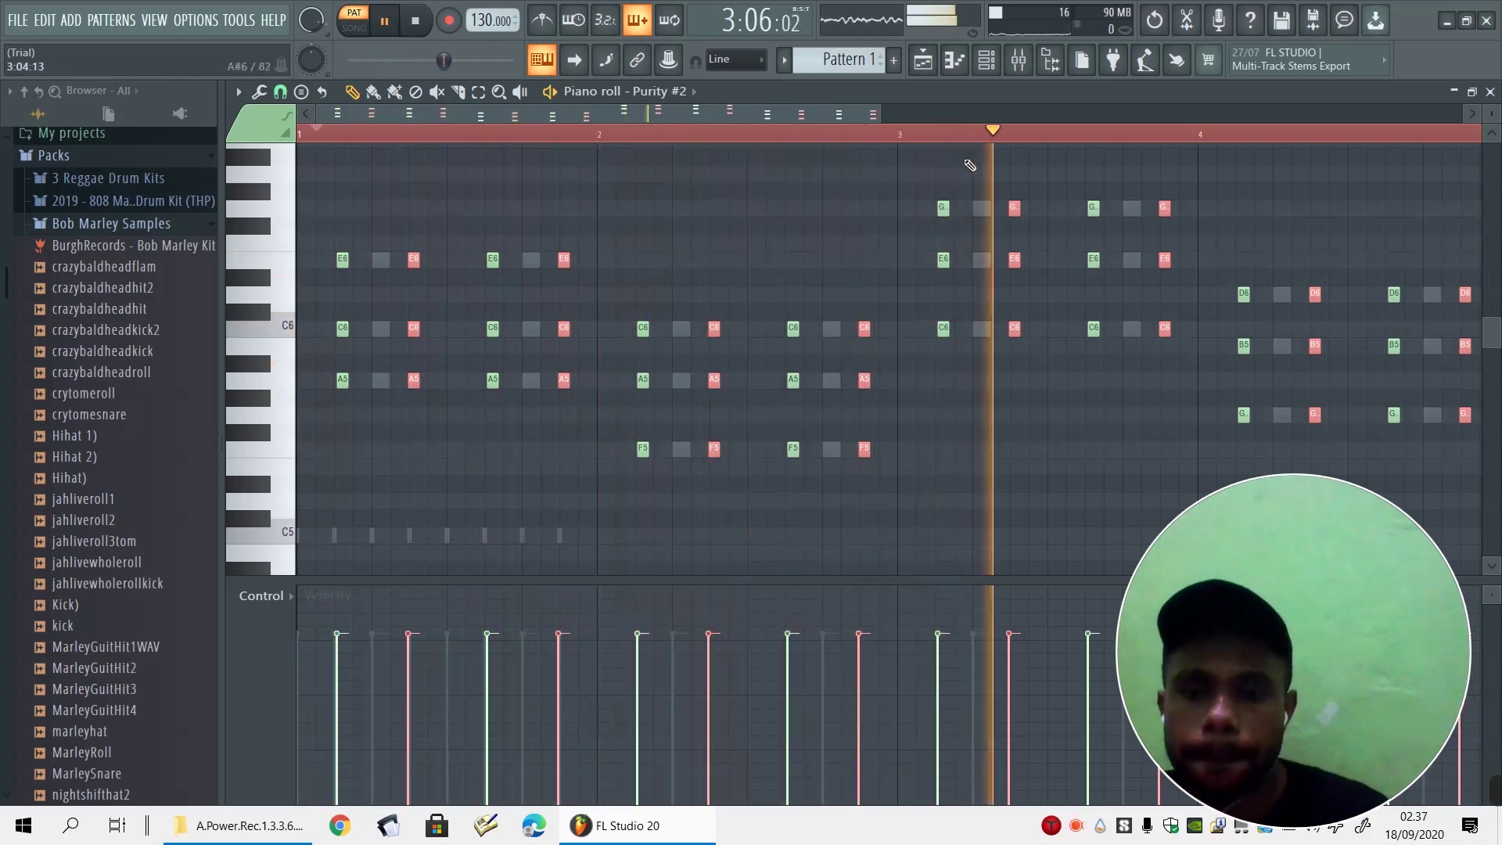
key(space)
Audition Organ presets in Purity #2 during playback, including Bagpipe and Accordion 5, and load Blue Jimmy Fast
key(F6)
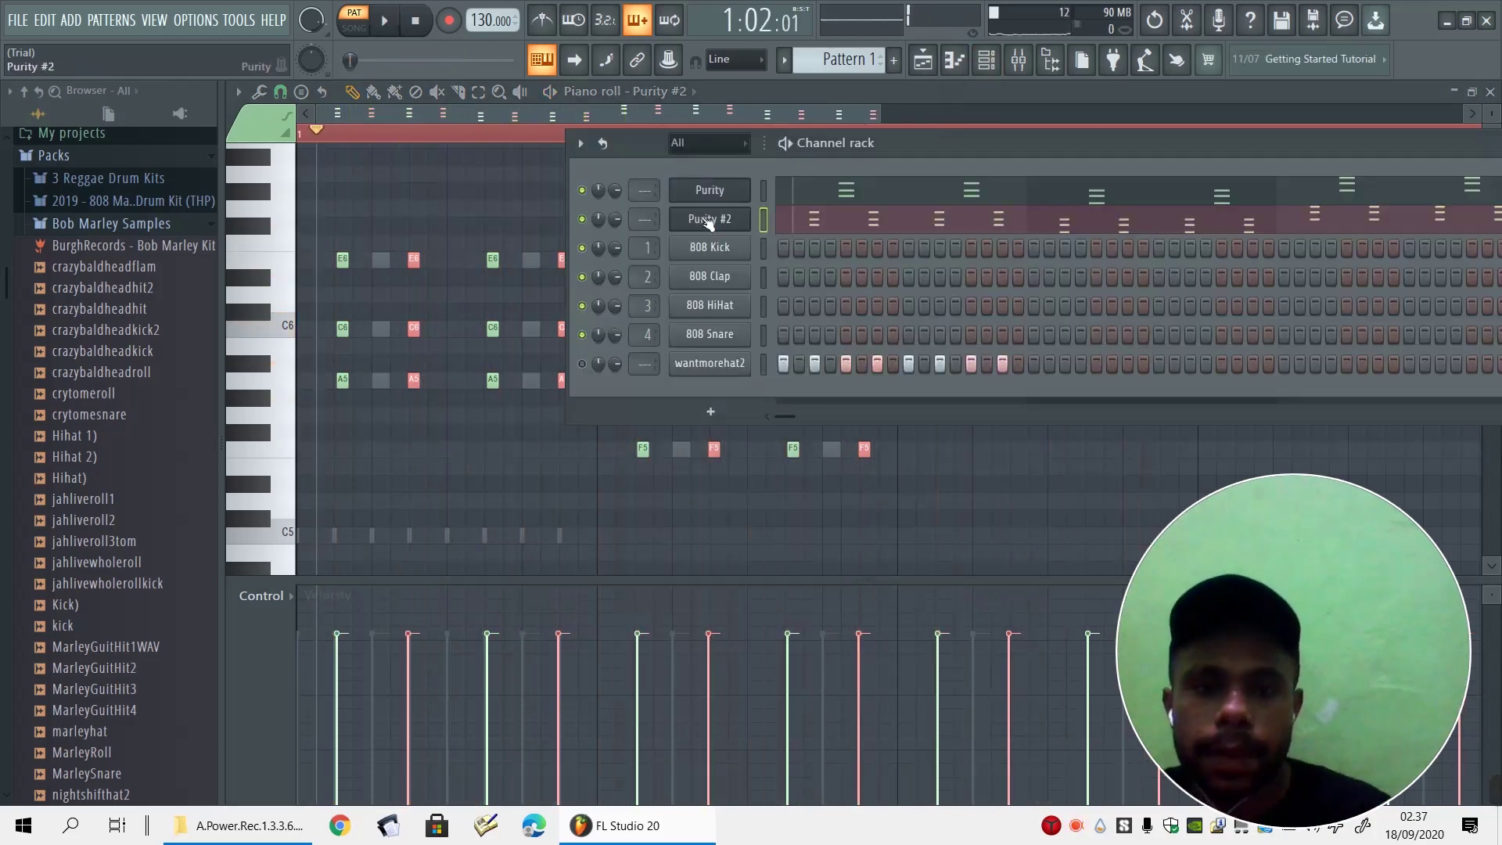
click(708, 219)
drag(589, 175, 764, 91)
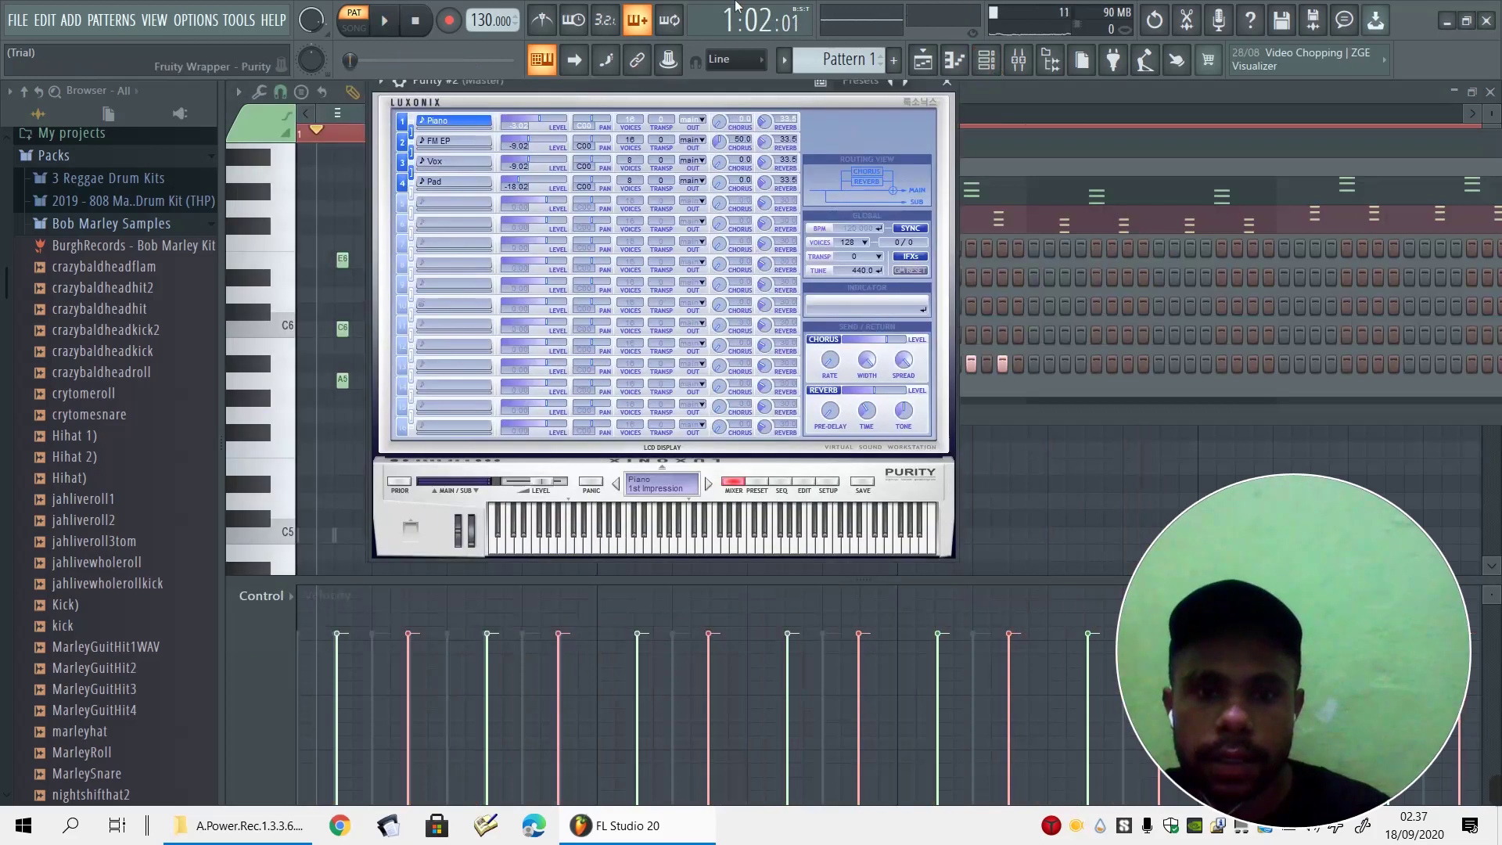
click(795, 483)
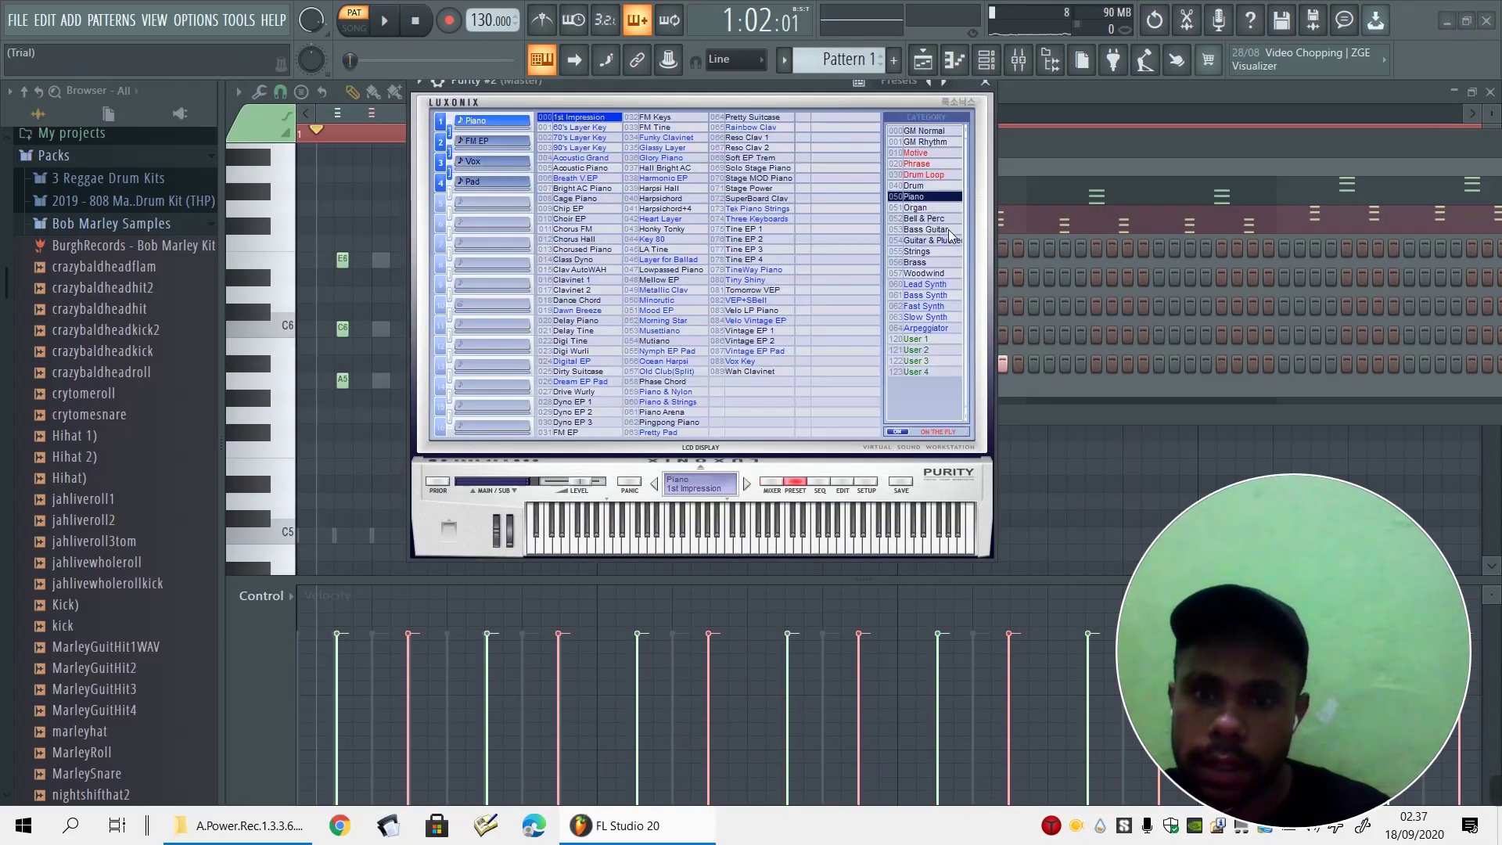
click(920, 208)
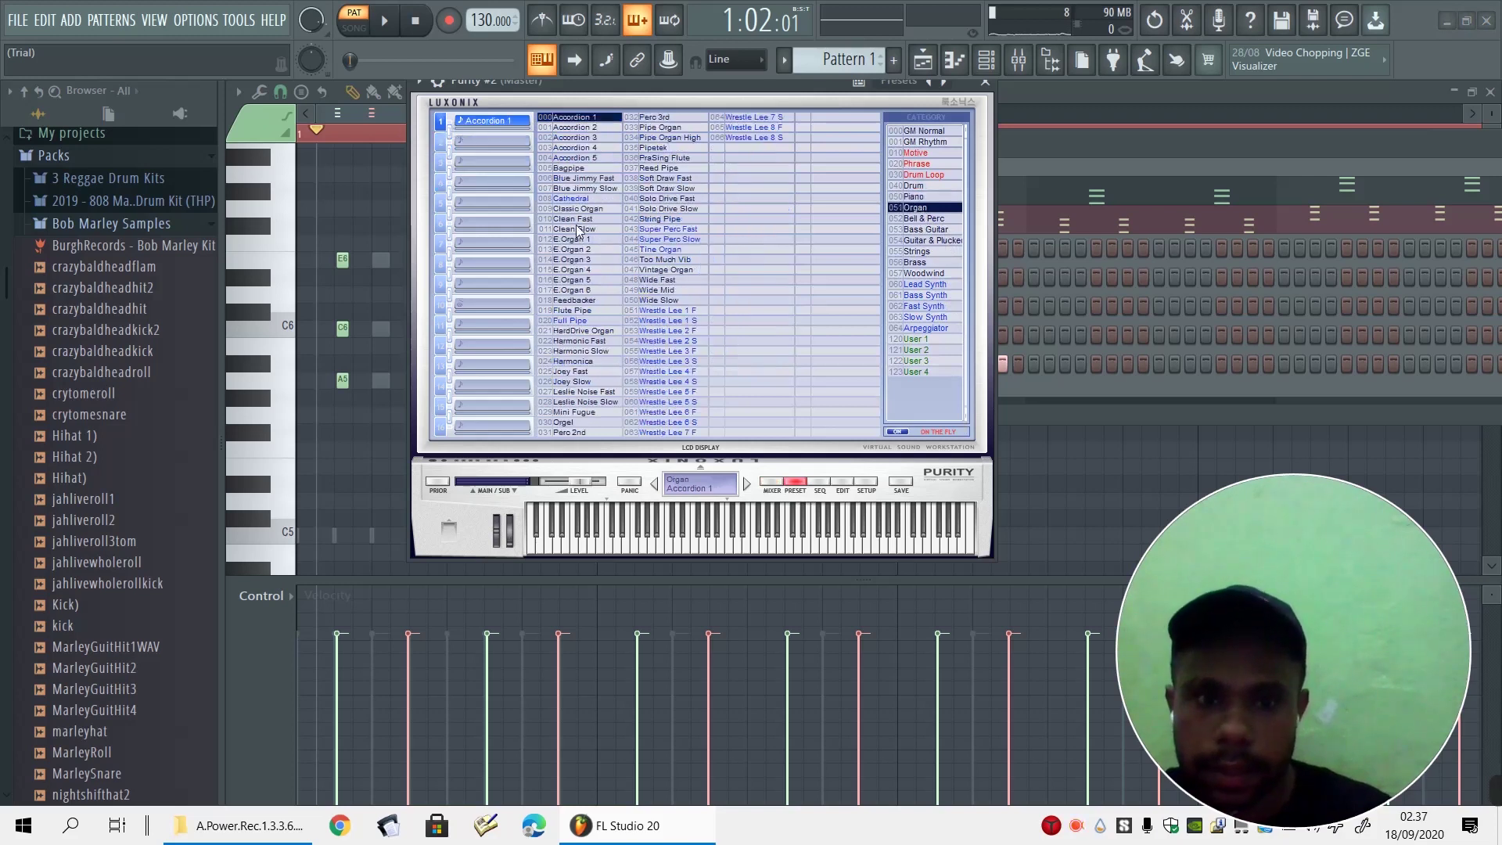
click(558, 169)
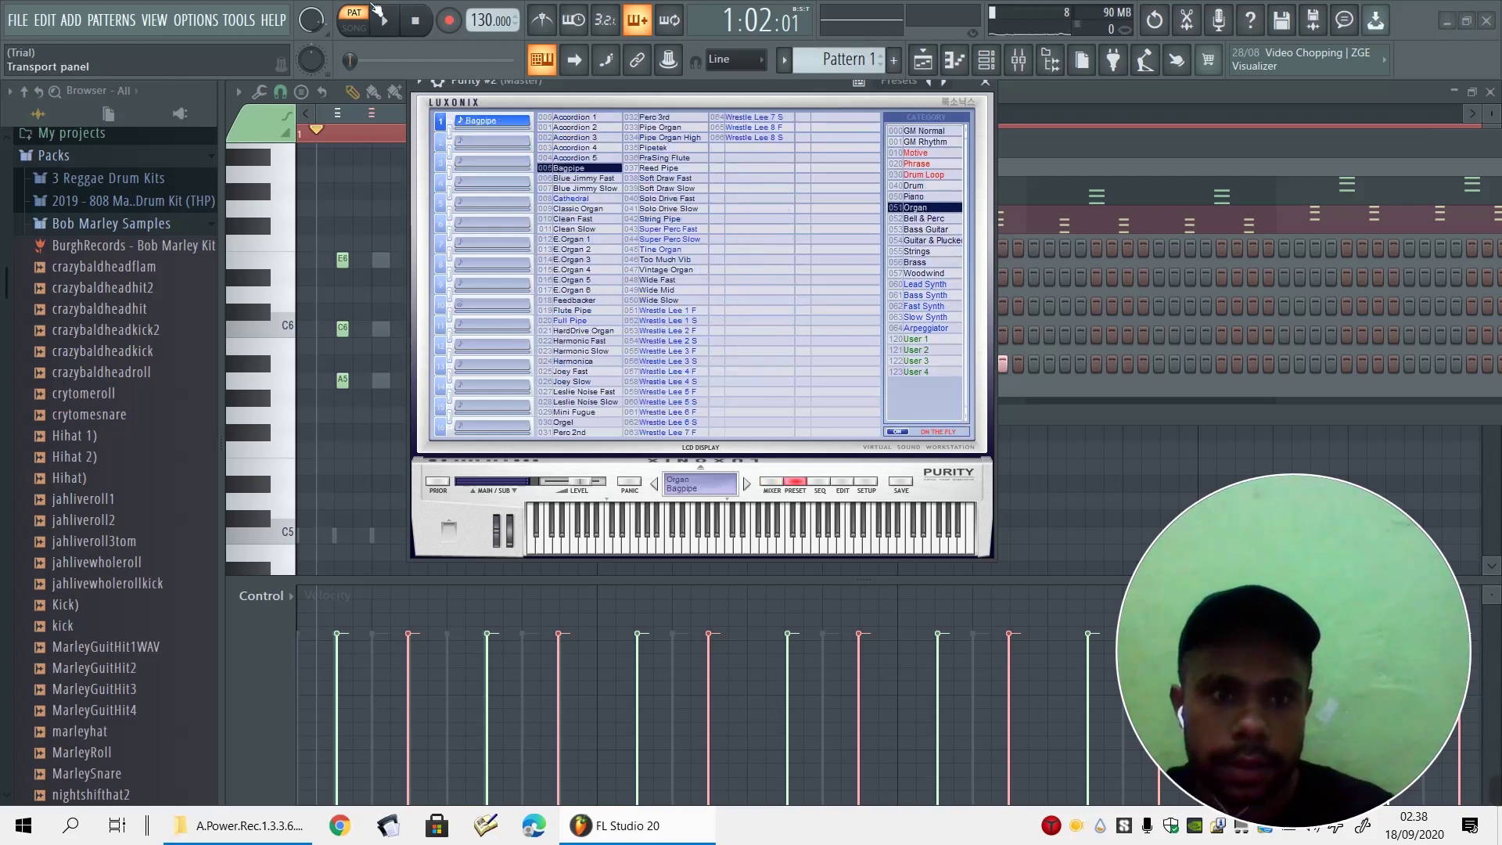
click(381, 18)
click(580, 158)
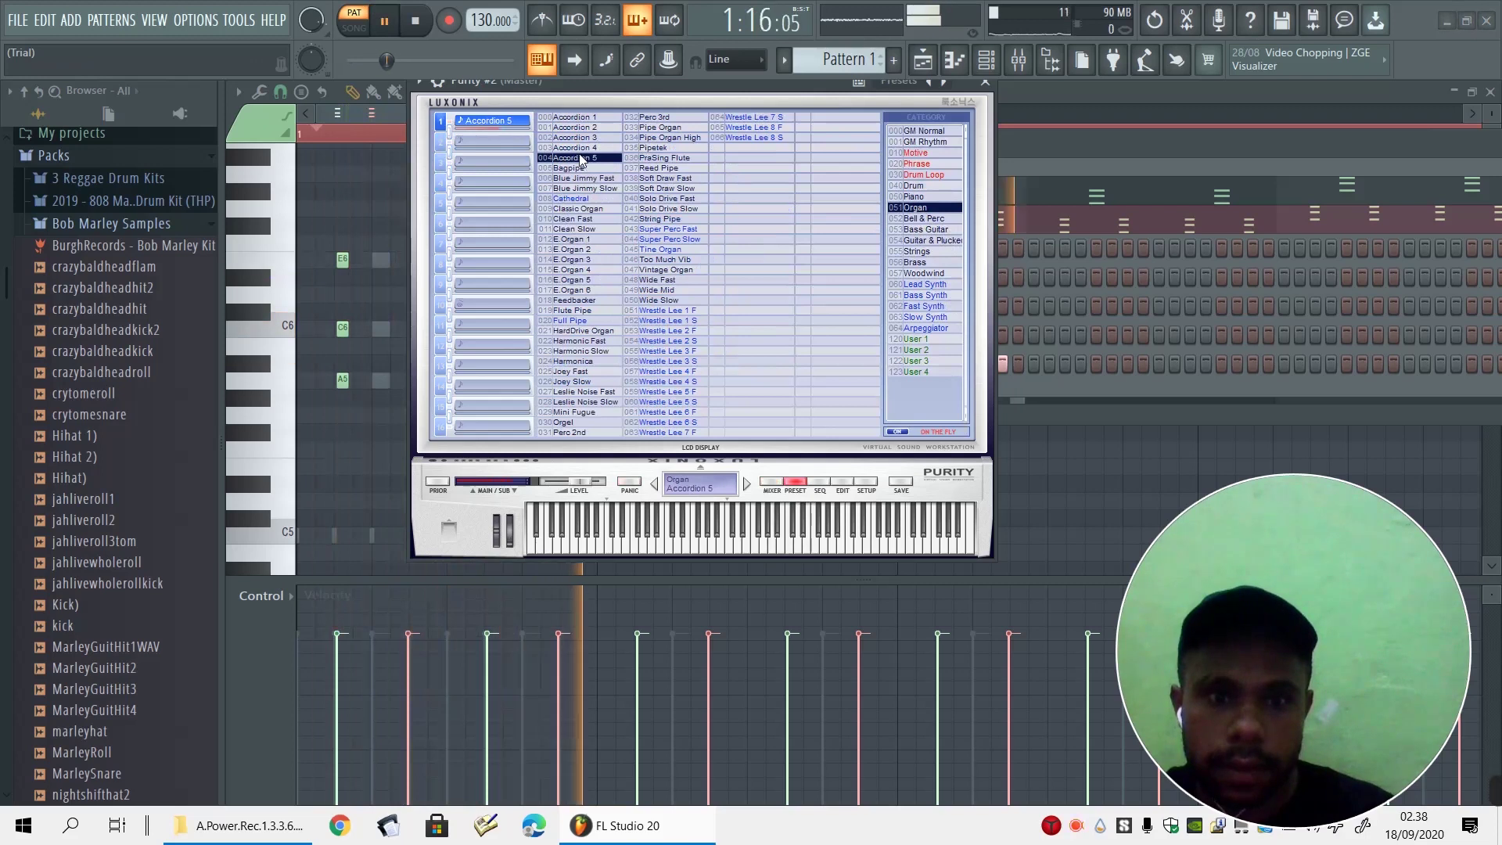
click(583, 178)
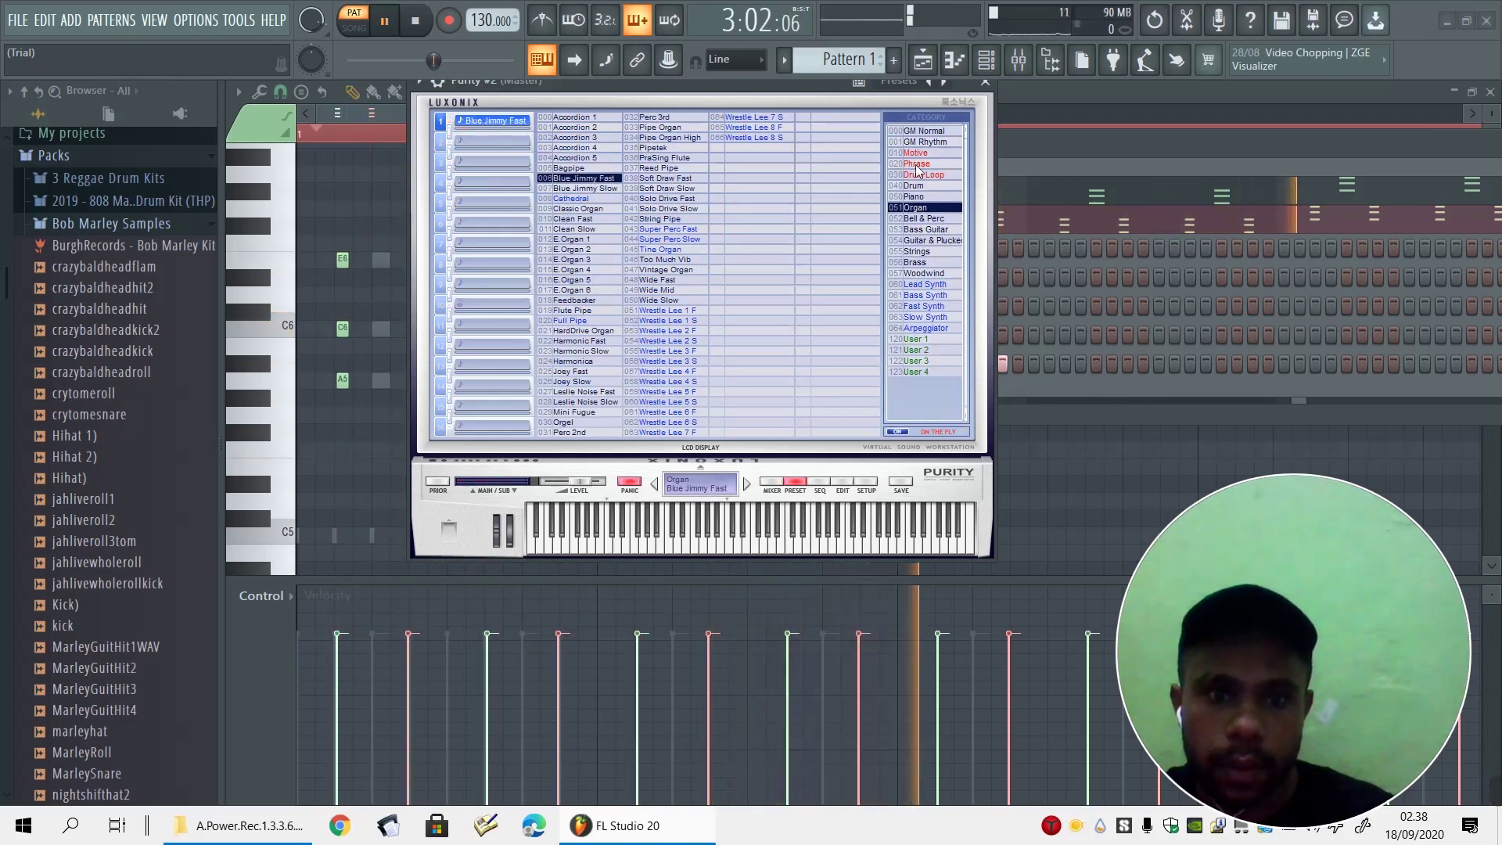
Stop playback and clear the wantmorehat2 channel's steps in the channel rack
click(1078, 142)
drag(617, 223, 616, 215)
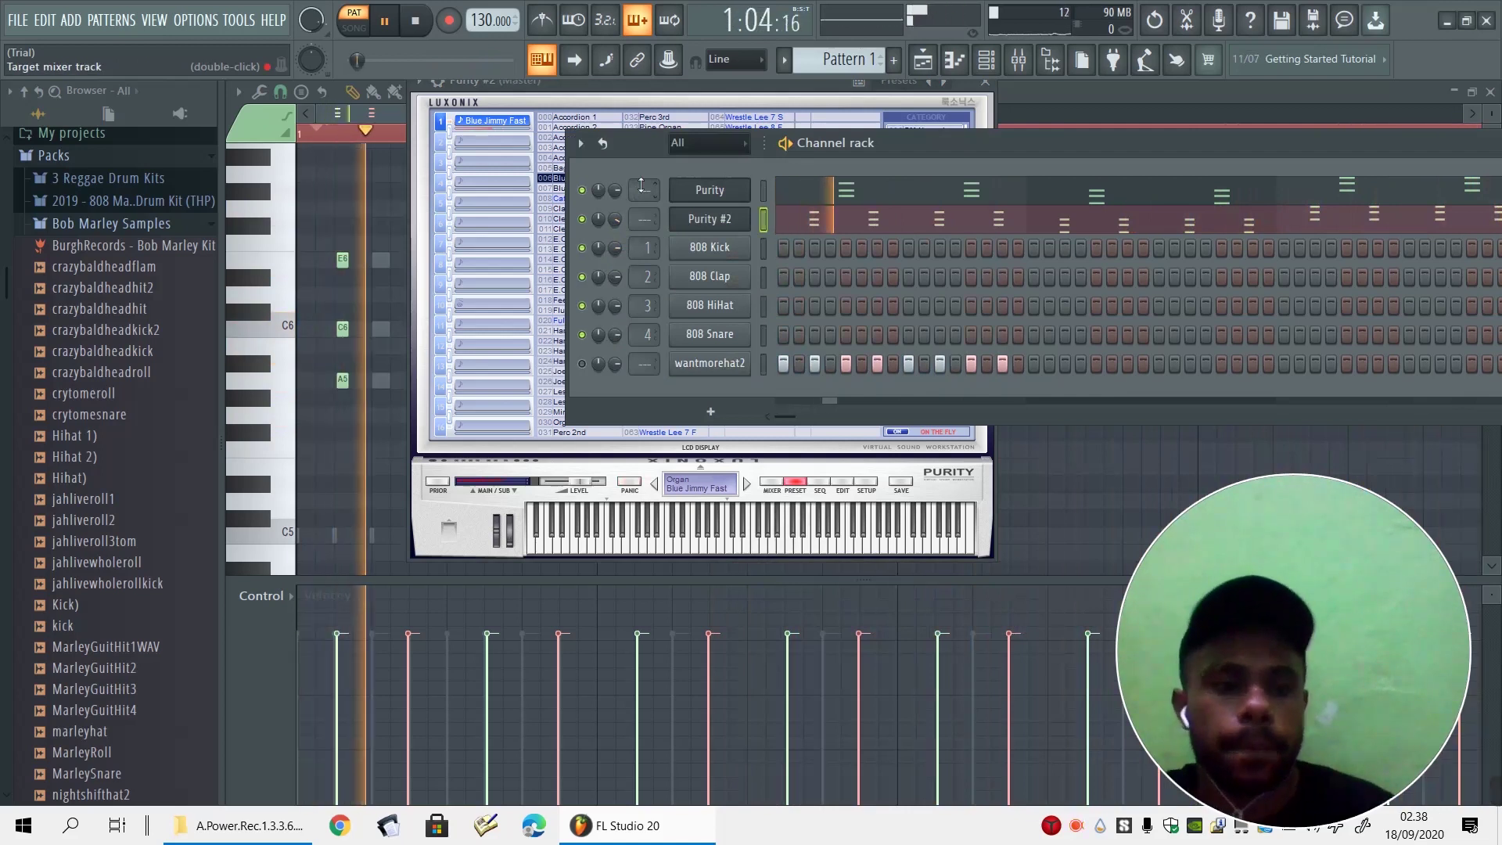
key(space)
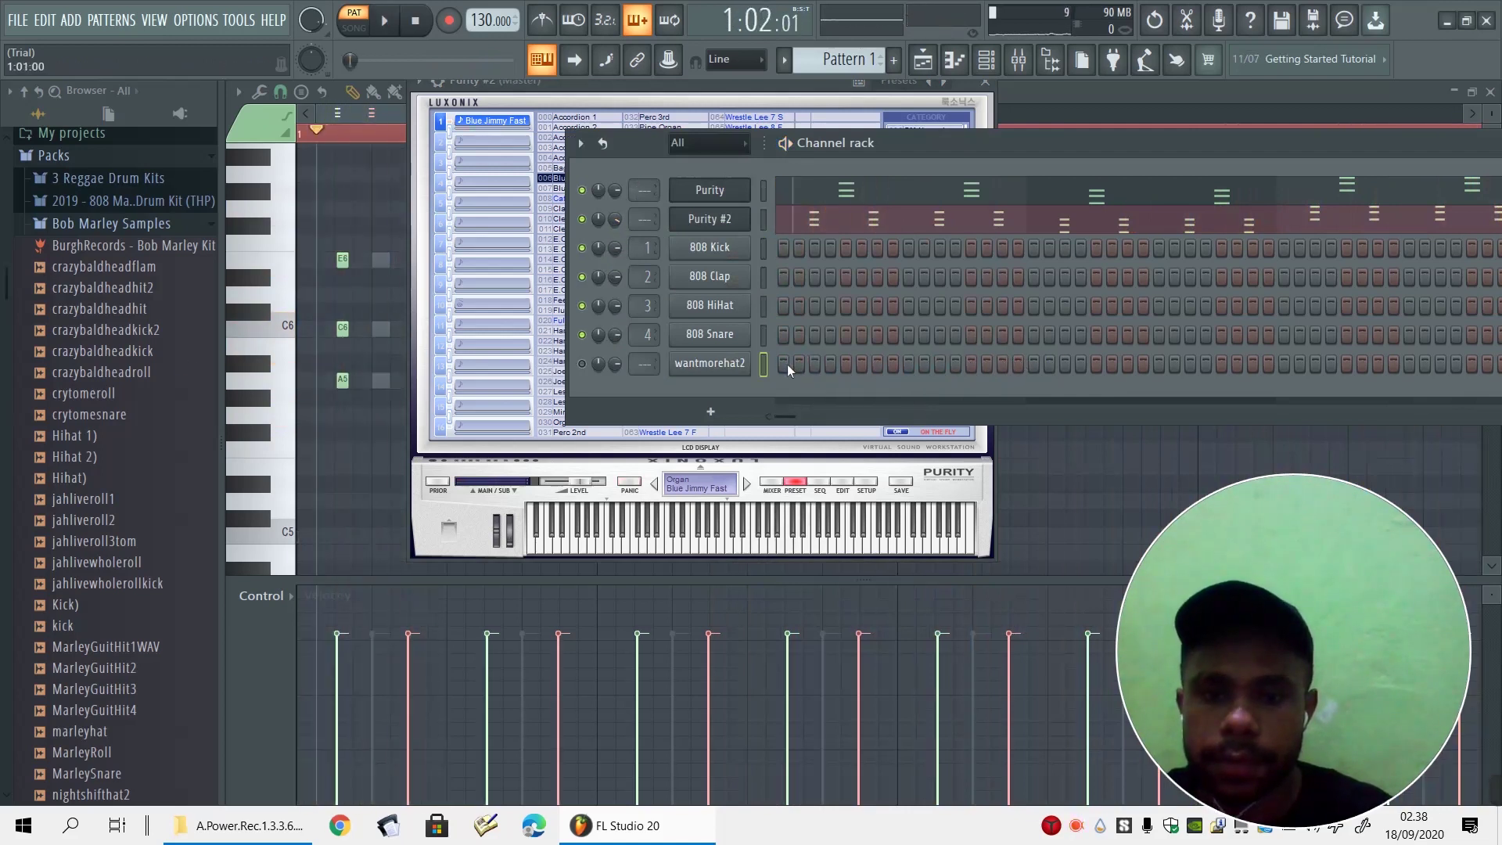
Place two back-to-back Pattern 1 clips on playlist Track 1, starting at bars 1 and 5
click(923, 63)
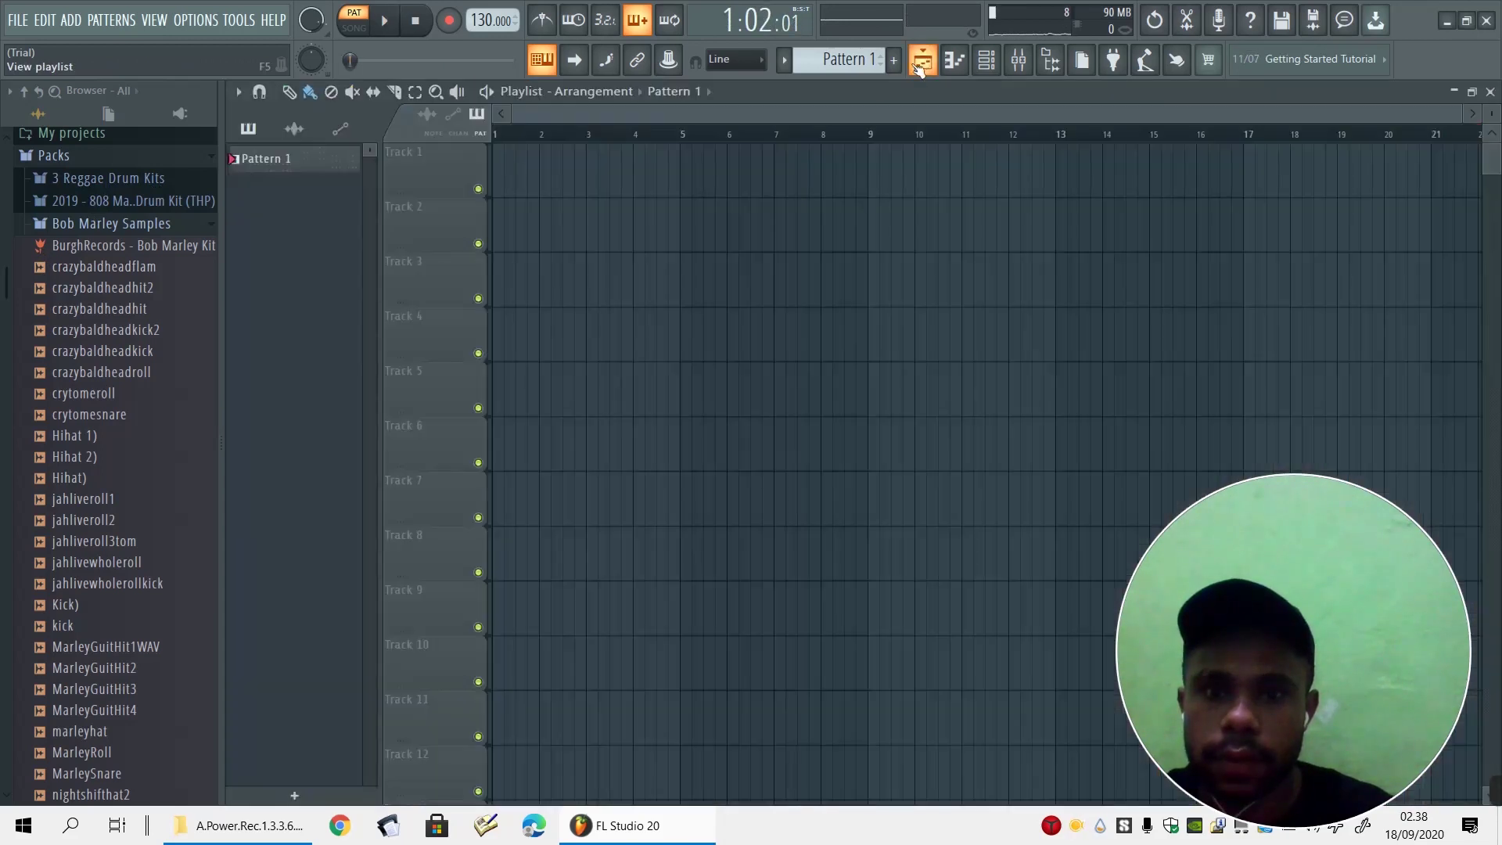
click(570, 177)
drag(653, 185, 583, 185)
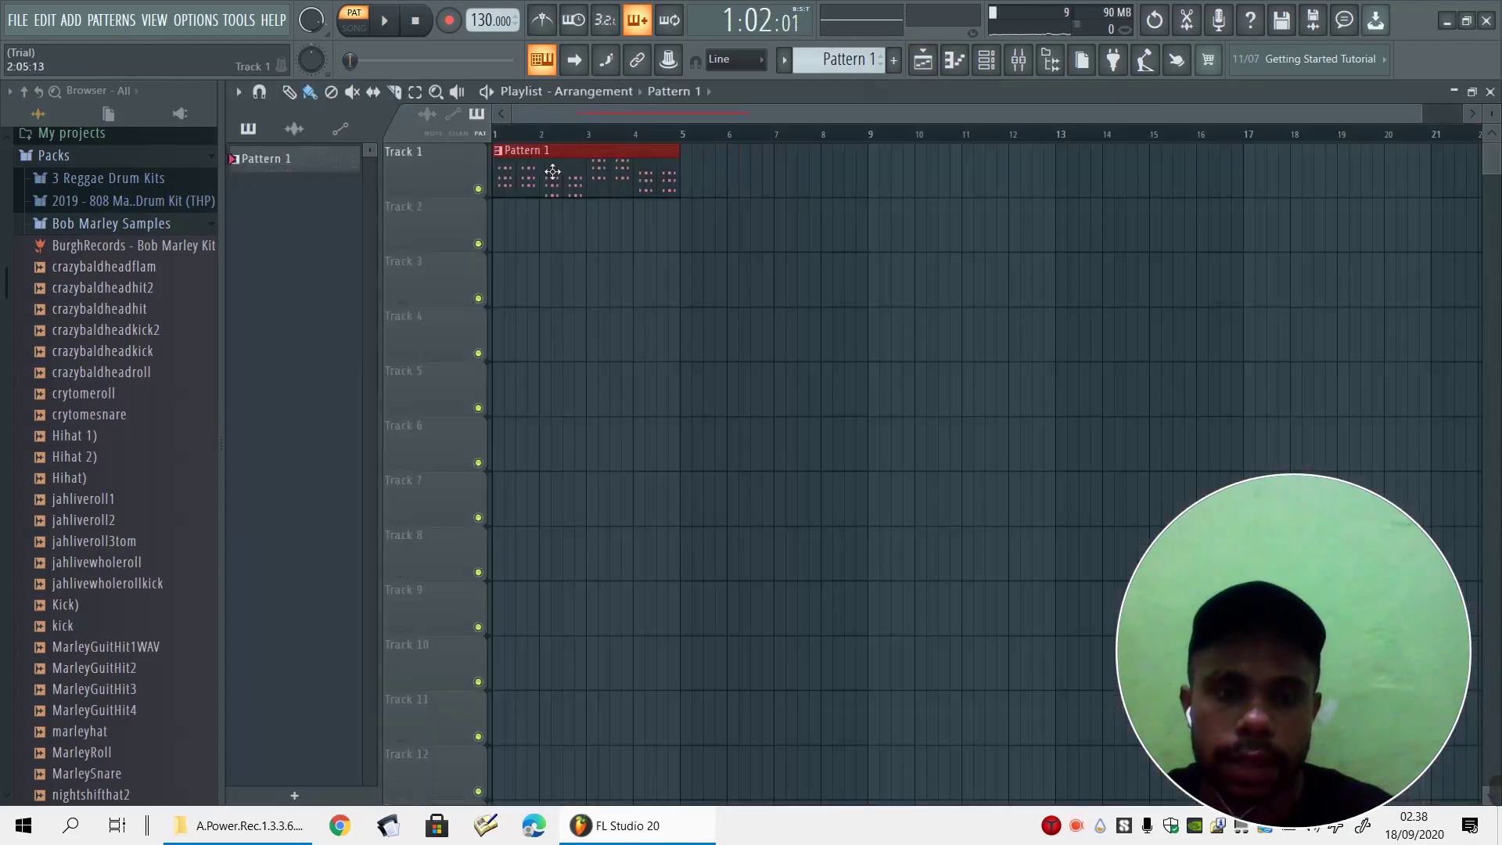
click(740, 188)
drag(809, 185, 756, 186)
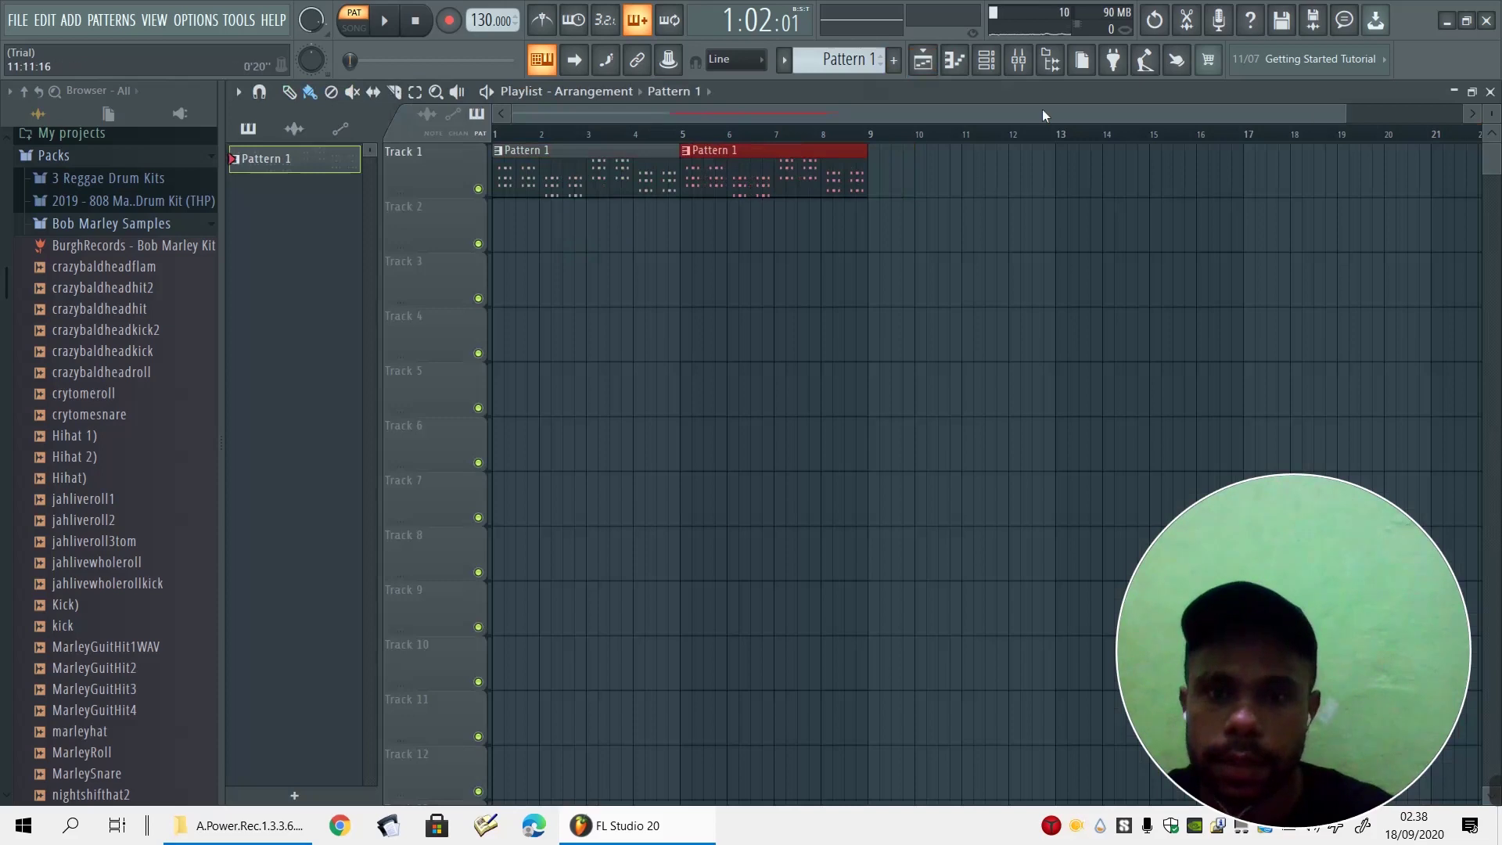
Show the channel rack and create a new empty pattern, Pattern 2
click(985, 61)
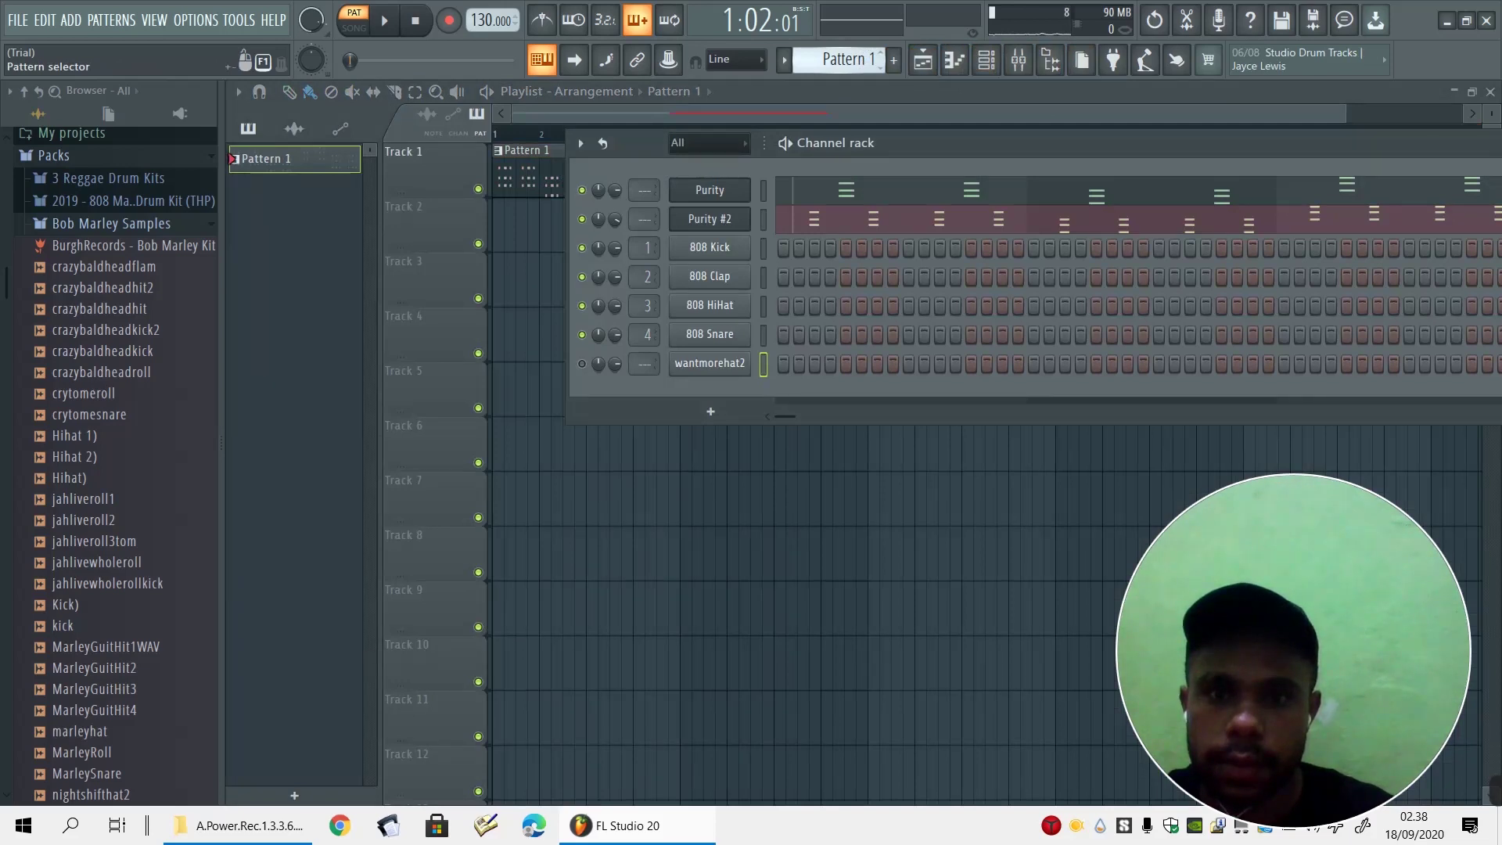
key(F4)
Audition the roll, hi-hat and kick samples in the Bob Marley Samples pack and add the kick sample as a new channel
drag(87, 520, 90, 532)
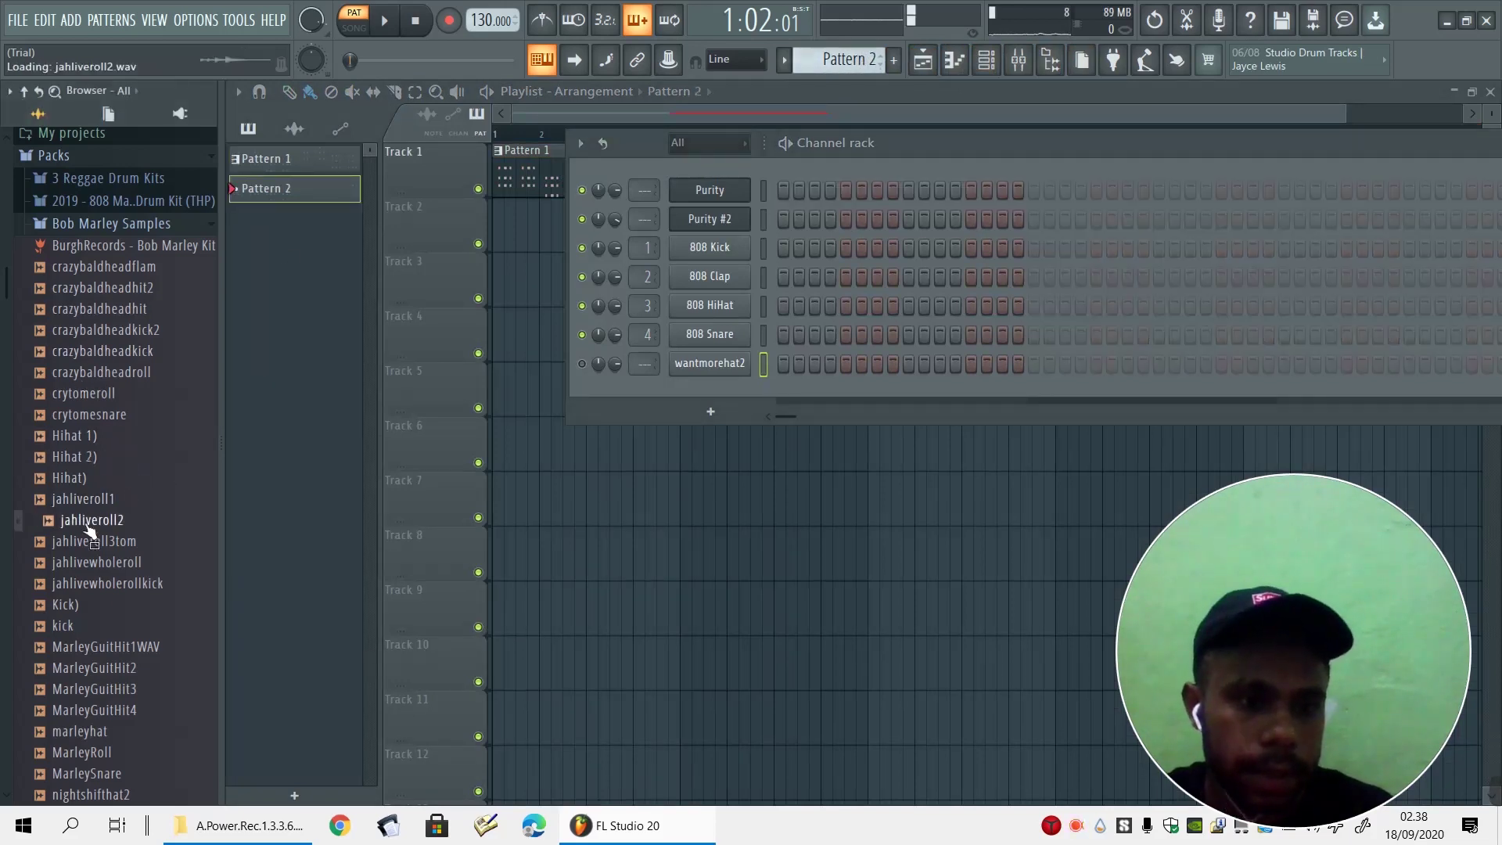
click(110, 583)
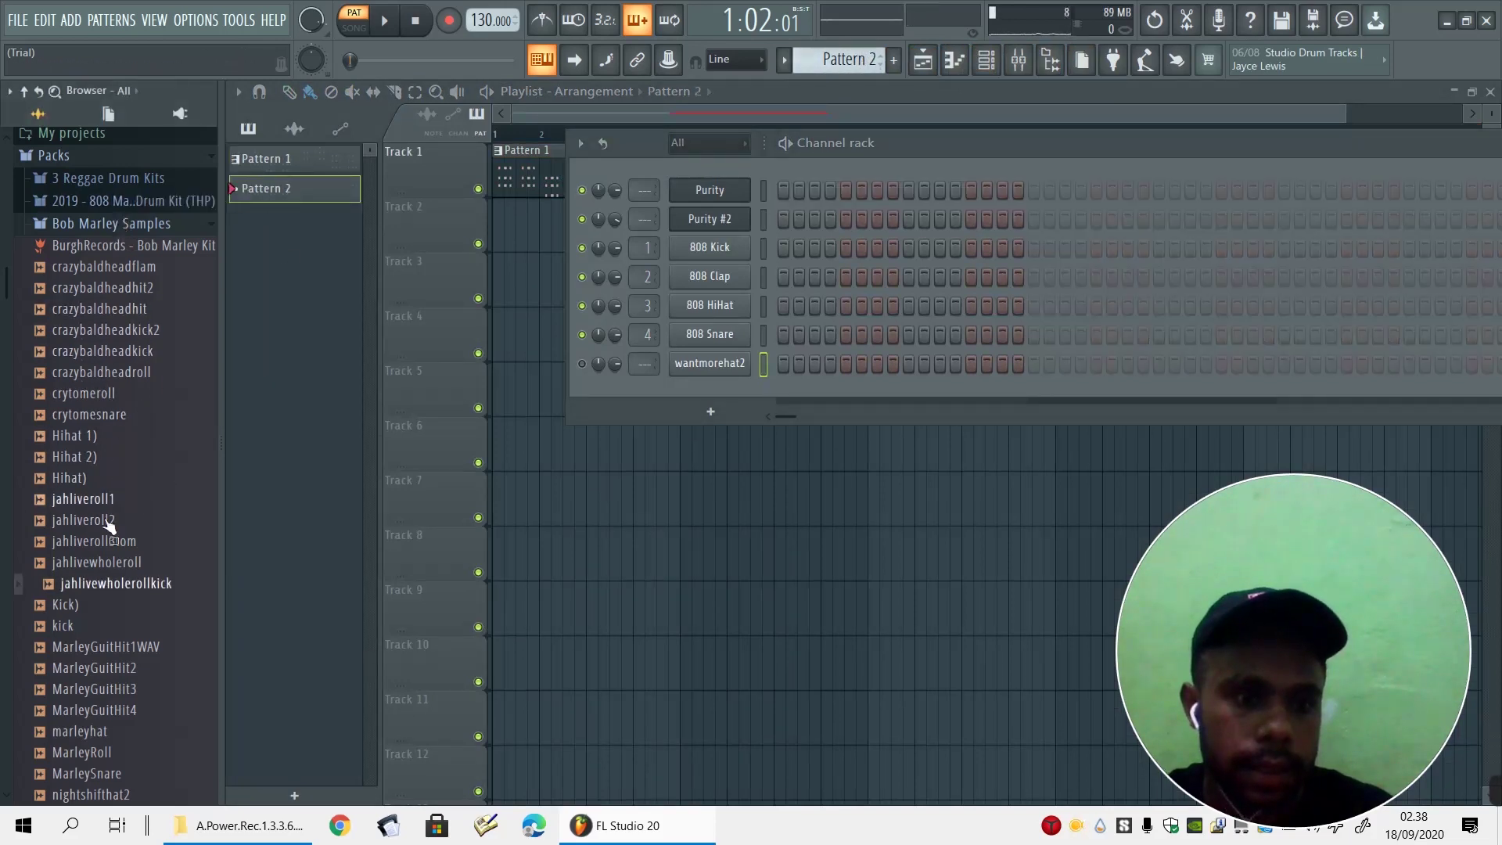
click(70, 477)
click(83, 457)
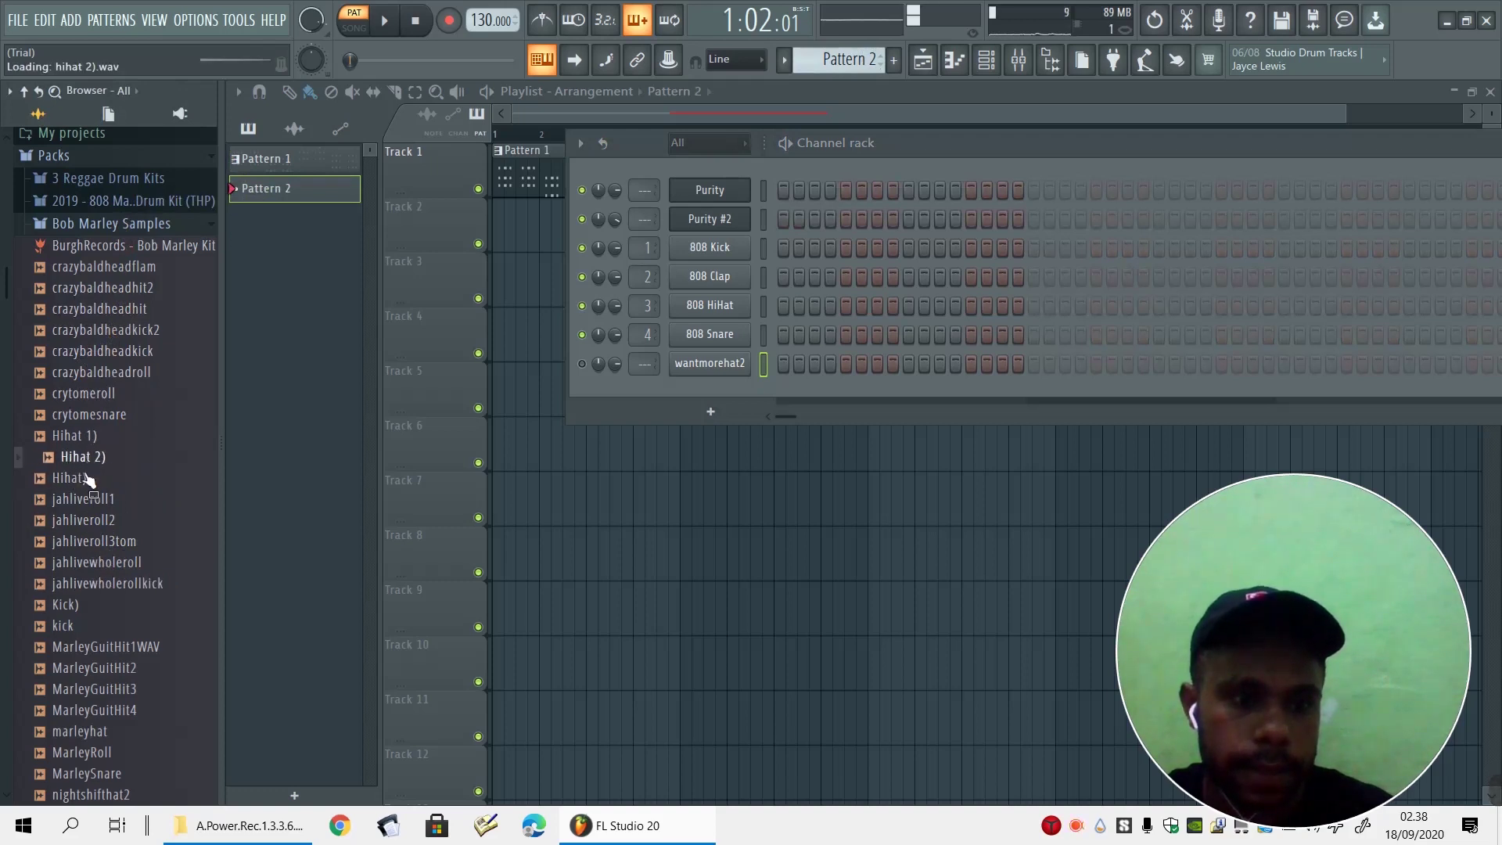
click(87, 479)
click(83, 520)
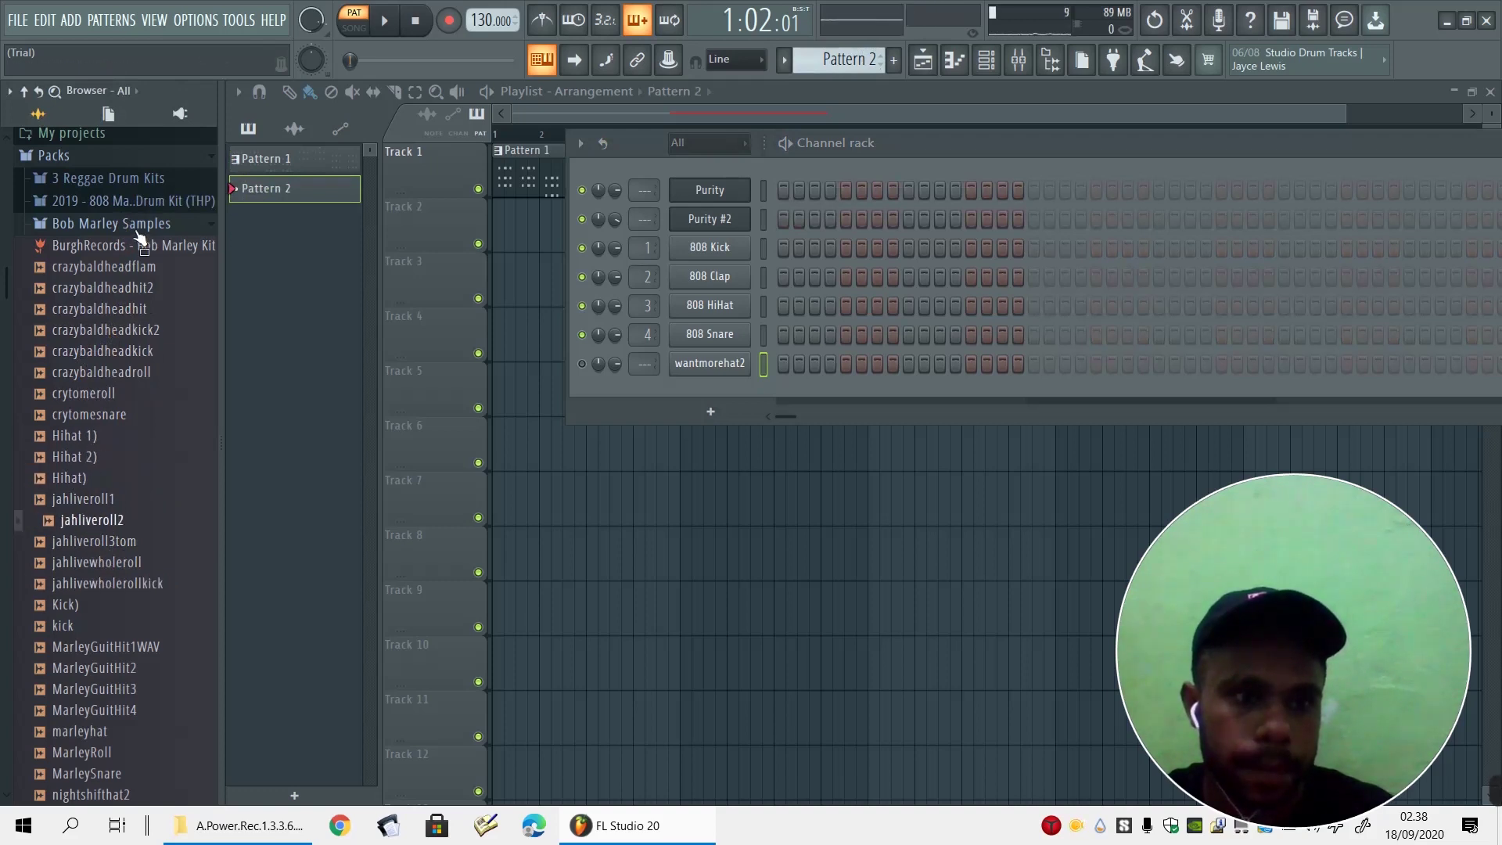
click(78, 457)
click(83, 499)
click(110, 583)
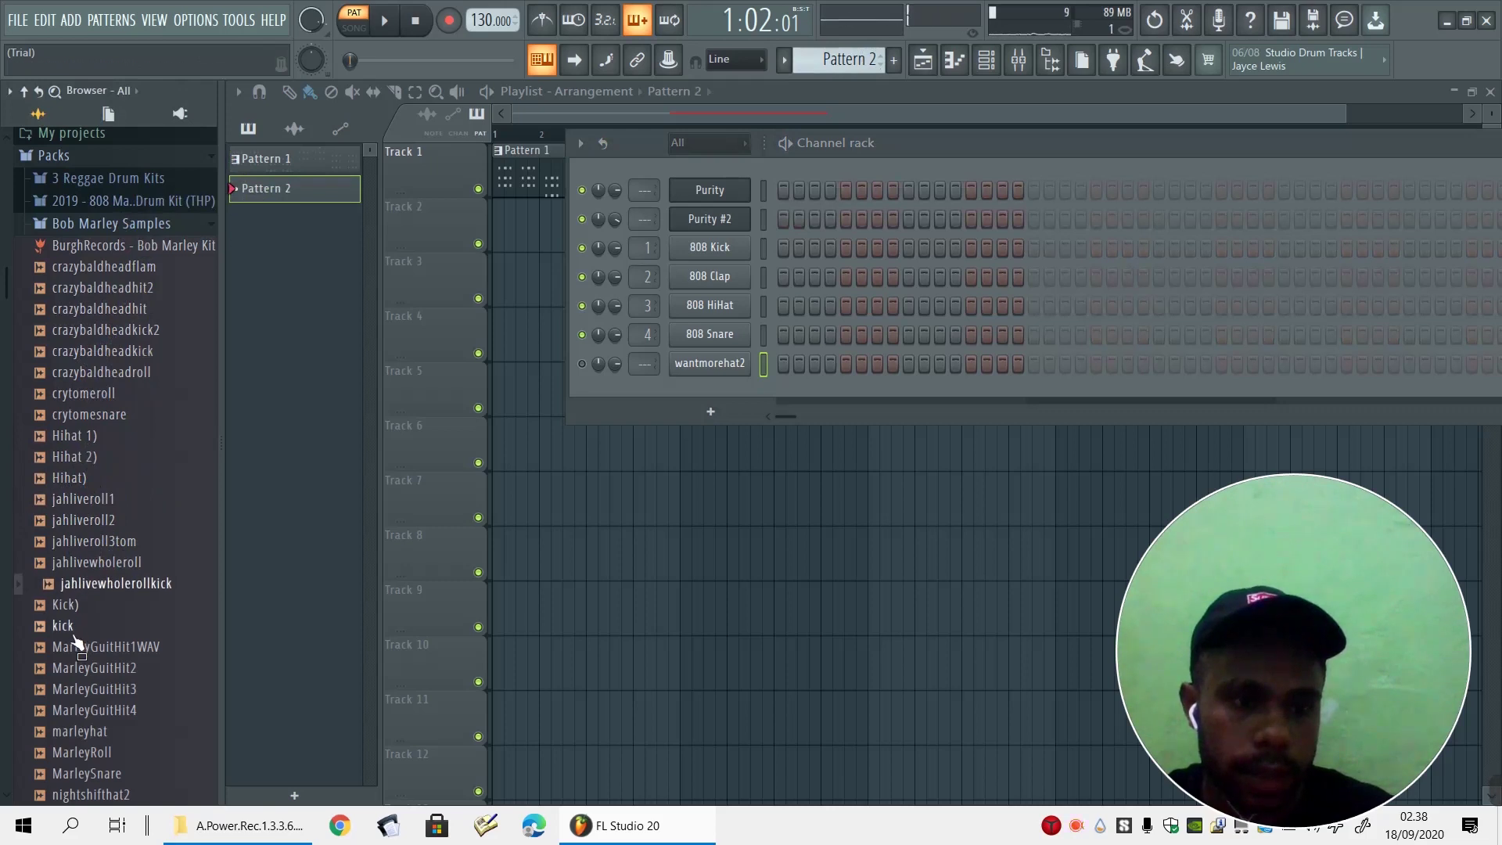
click(70, 606)
drag(71, 626, 678, 387)
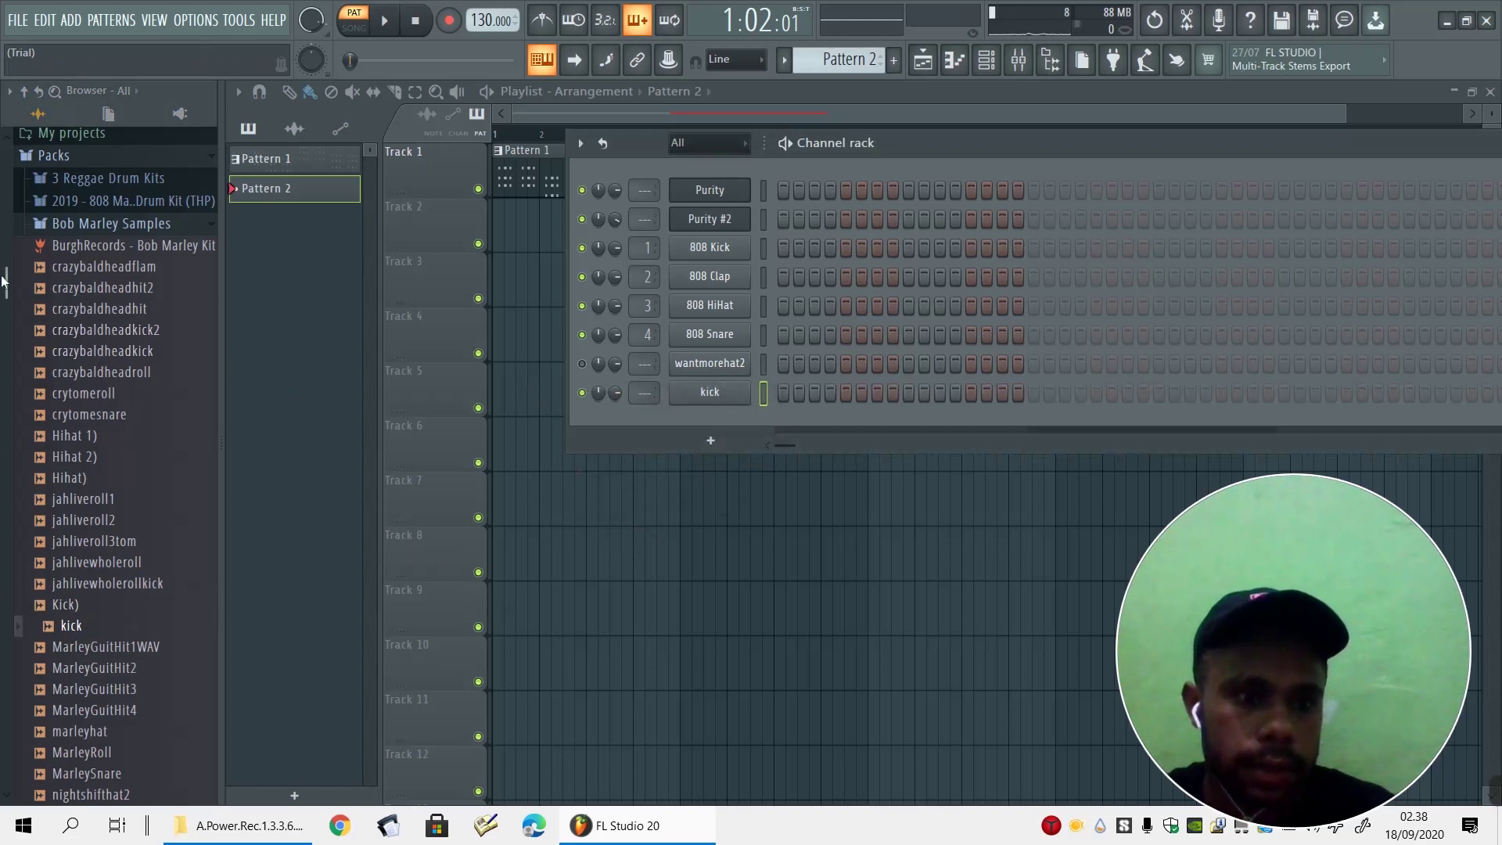
Audition the ratrace, snare and wantmore samples in the Bob Marley Samples pack
drag(4, 278, 4, 509)
click(74, 494)
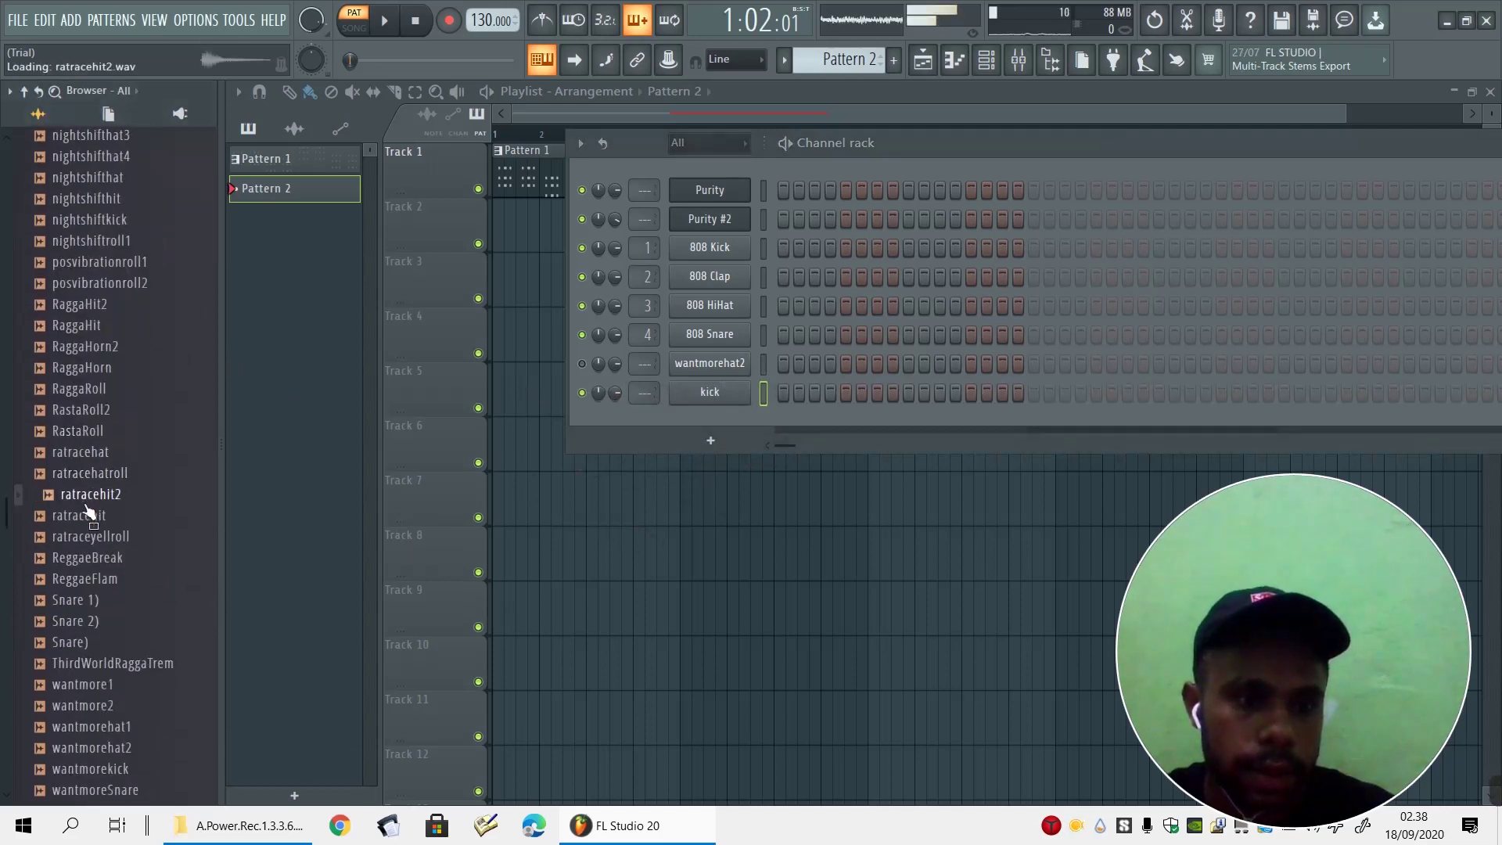
scroll(79, 548, down, 2)
click(82, 521)
click(87, 563)
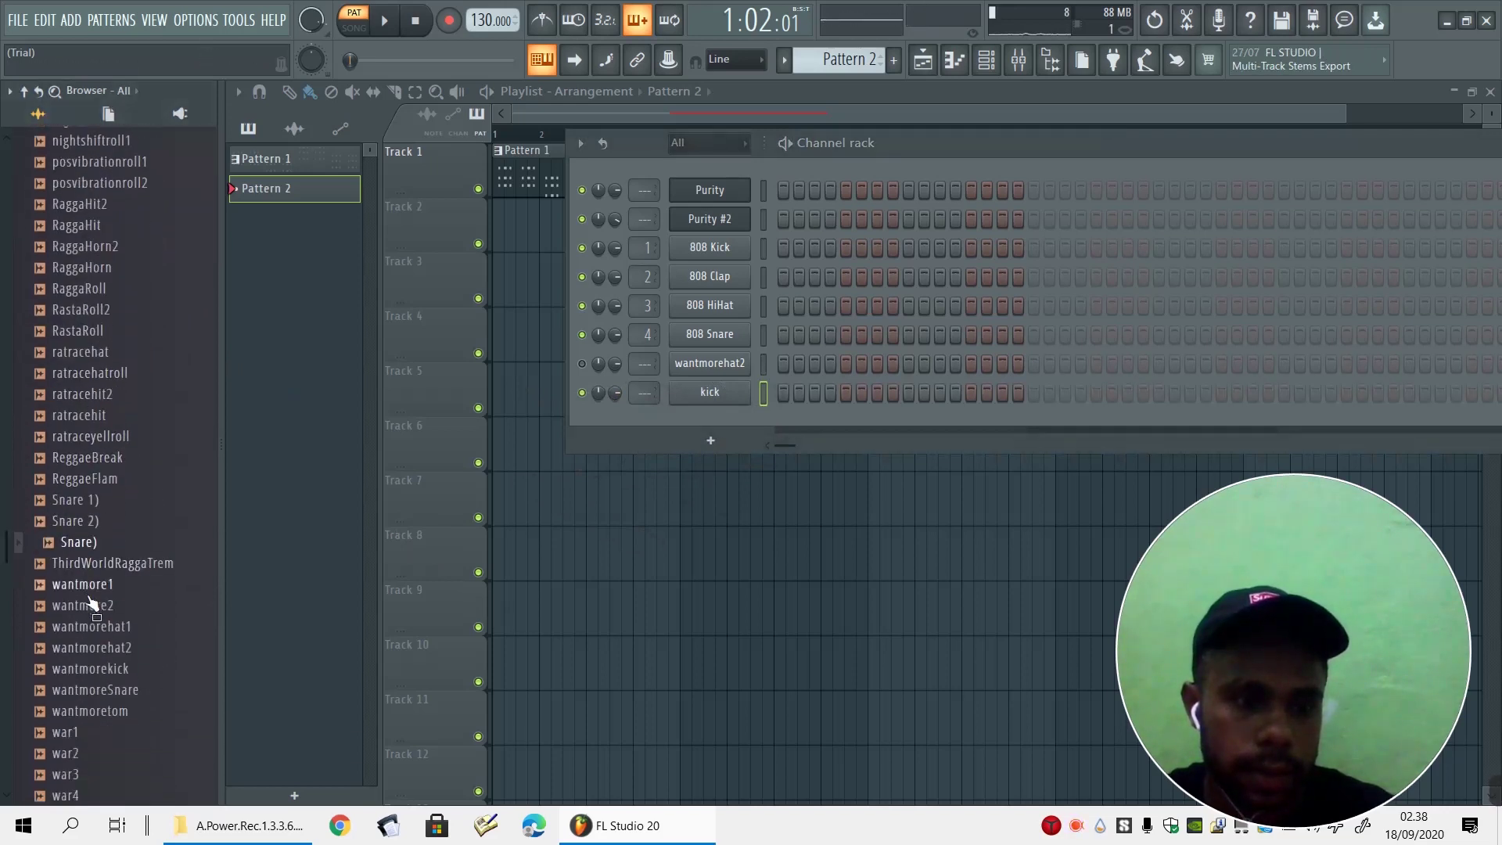
click(88, 605)
click(92, 647)
click(96, 689)
scroll(3, 568, down, 1)
key(Down)
key(Down)
key(Down)
scroll(2, 567, down, 3)
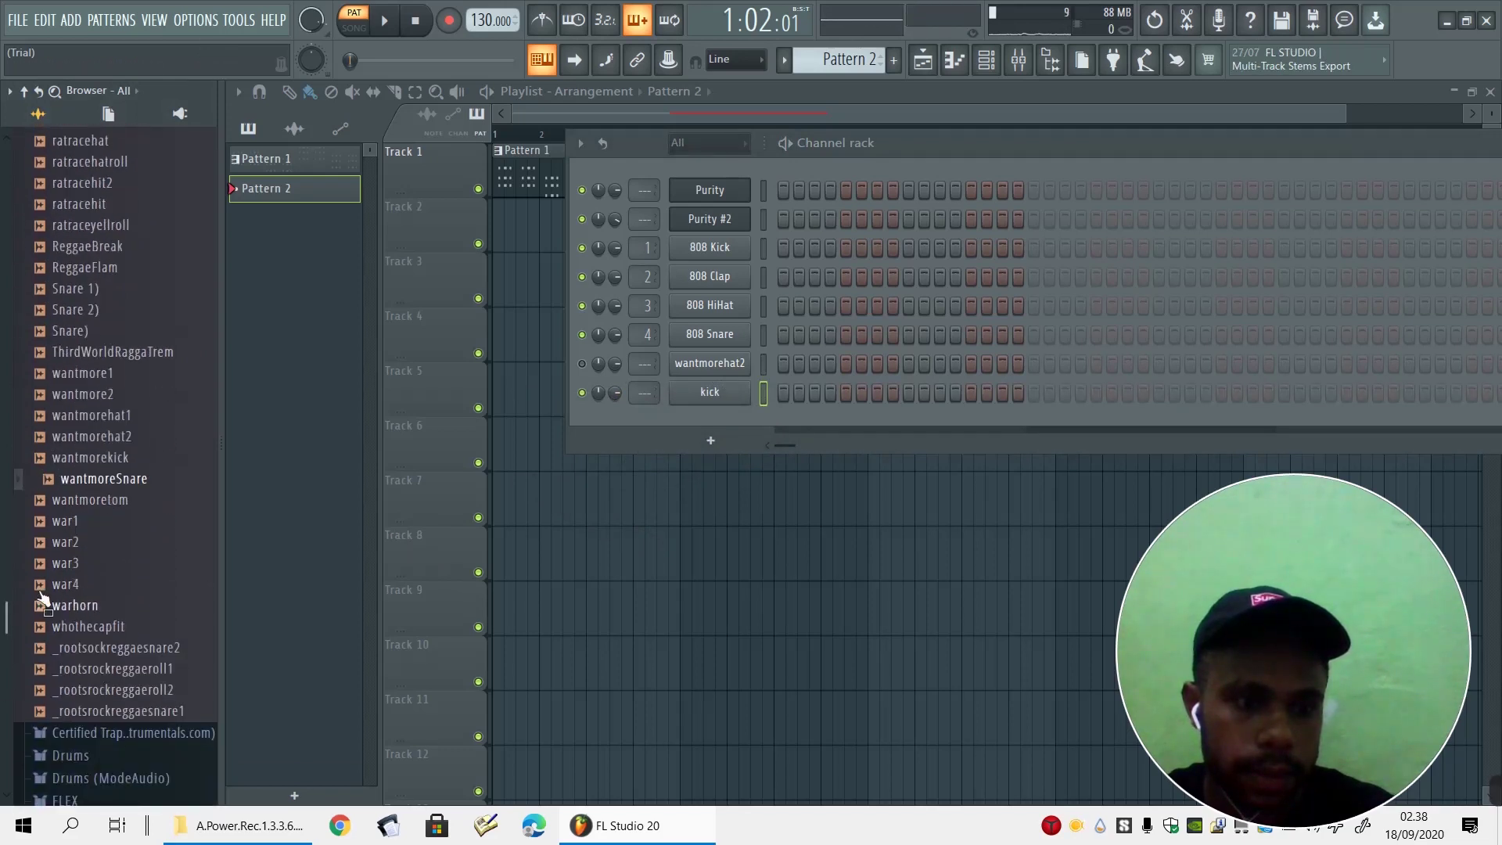
scroll(3, 577, up, 3)
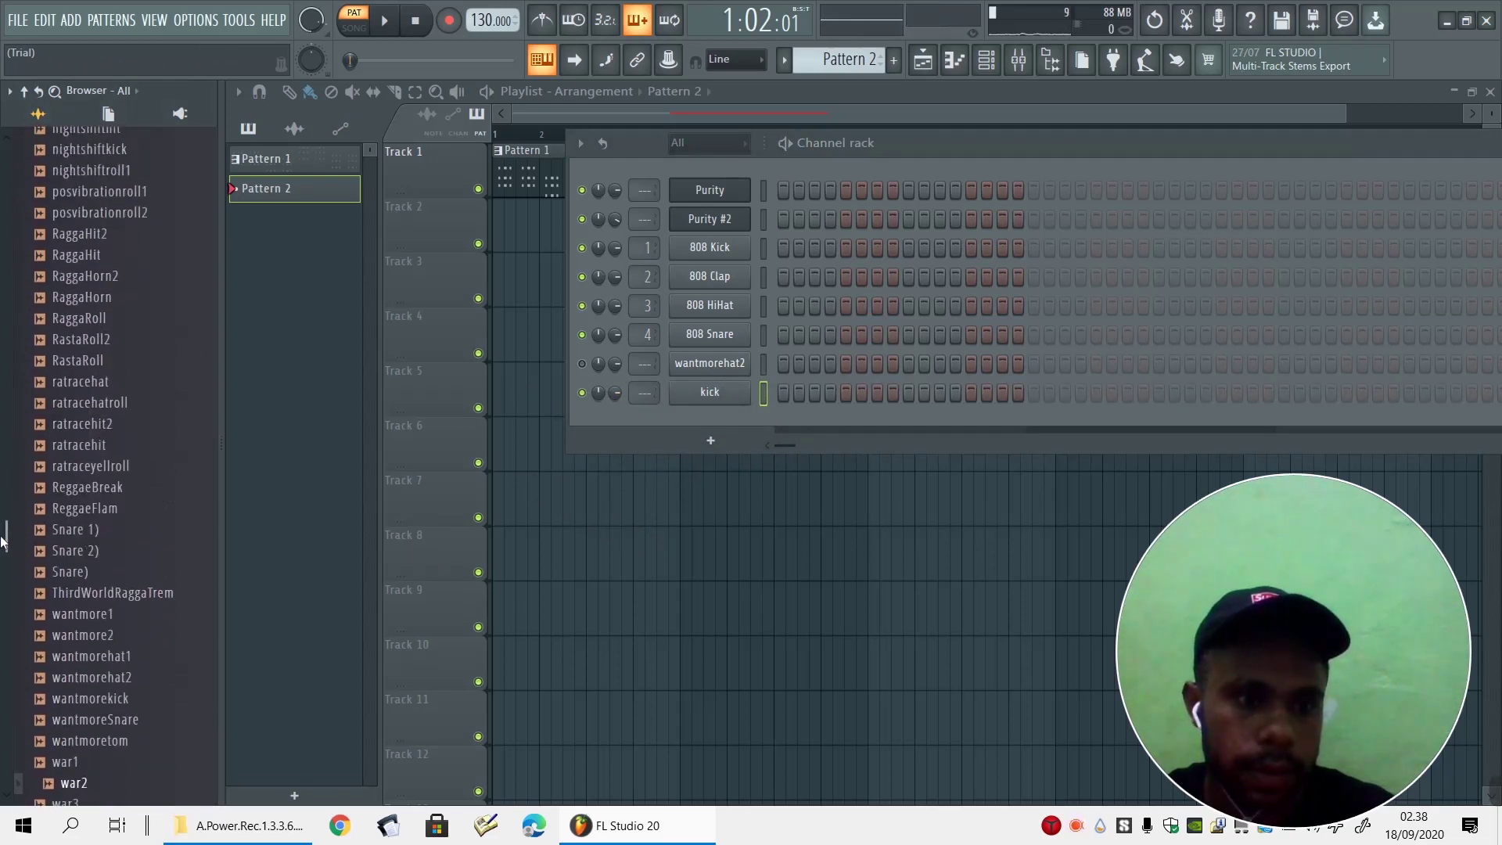
Compare the wantmorehat1 and wantmorehat2 hi-hat samples and add wantmorehat2 to the channel rack as a new channel
click(70, 487)
key(Down)
key(Down)
key(Down)
click(74, 614)
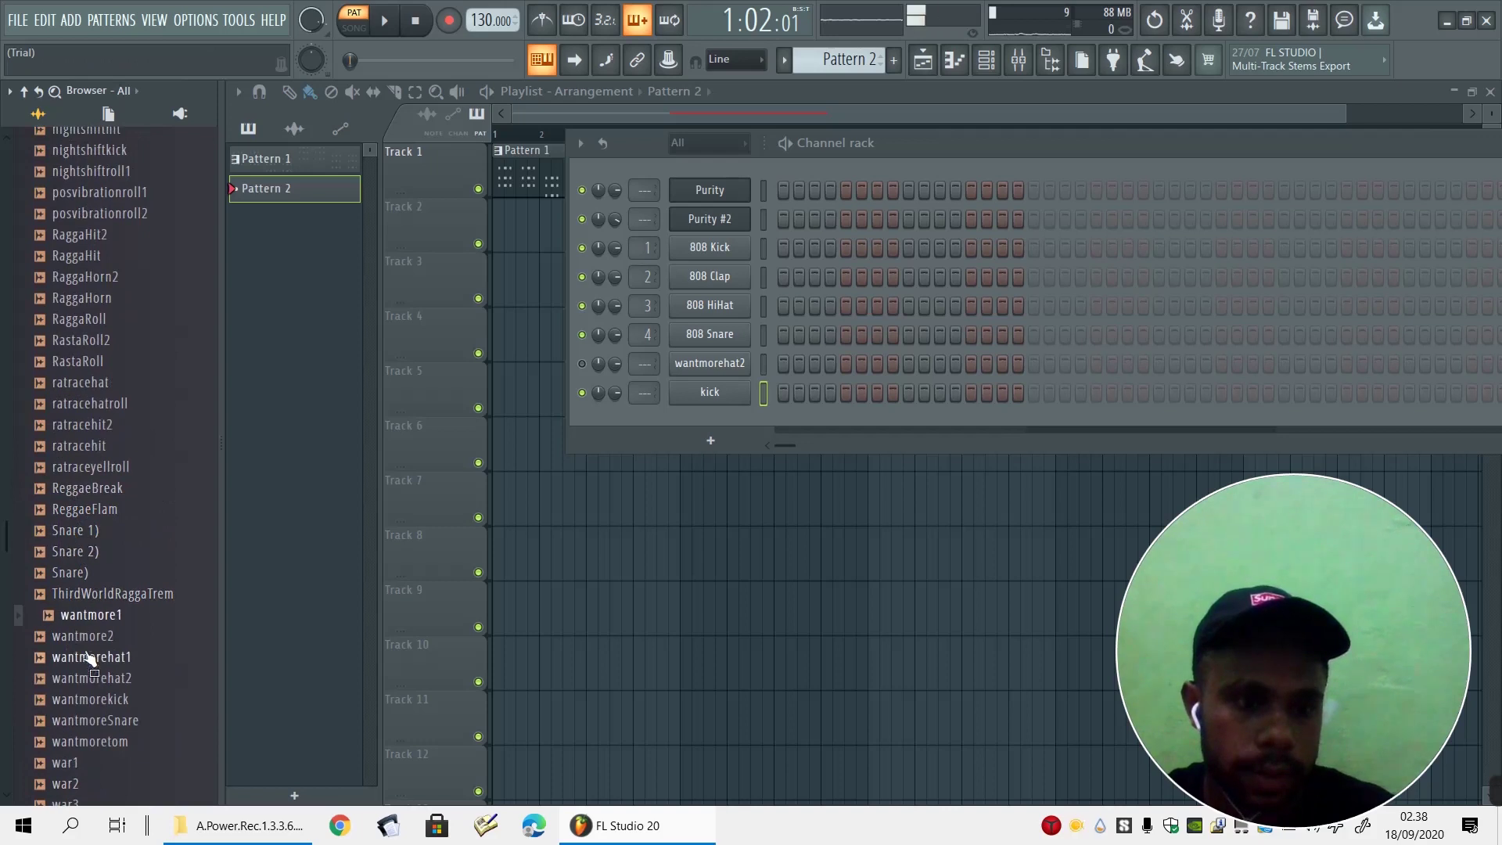
click(92, 657)
click(97, 678)
click(95, 661)
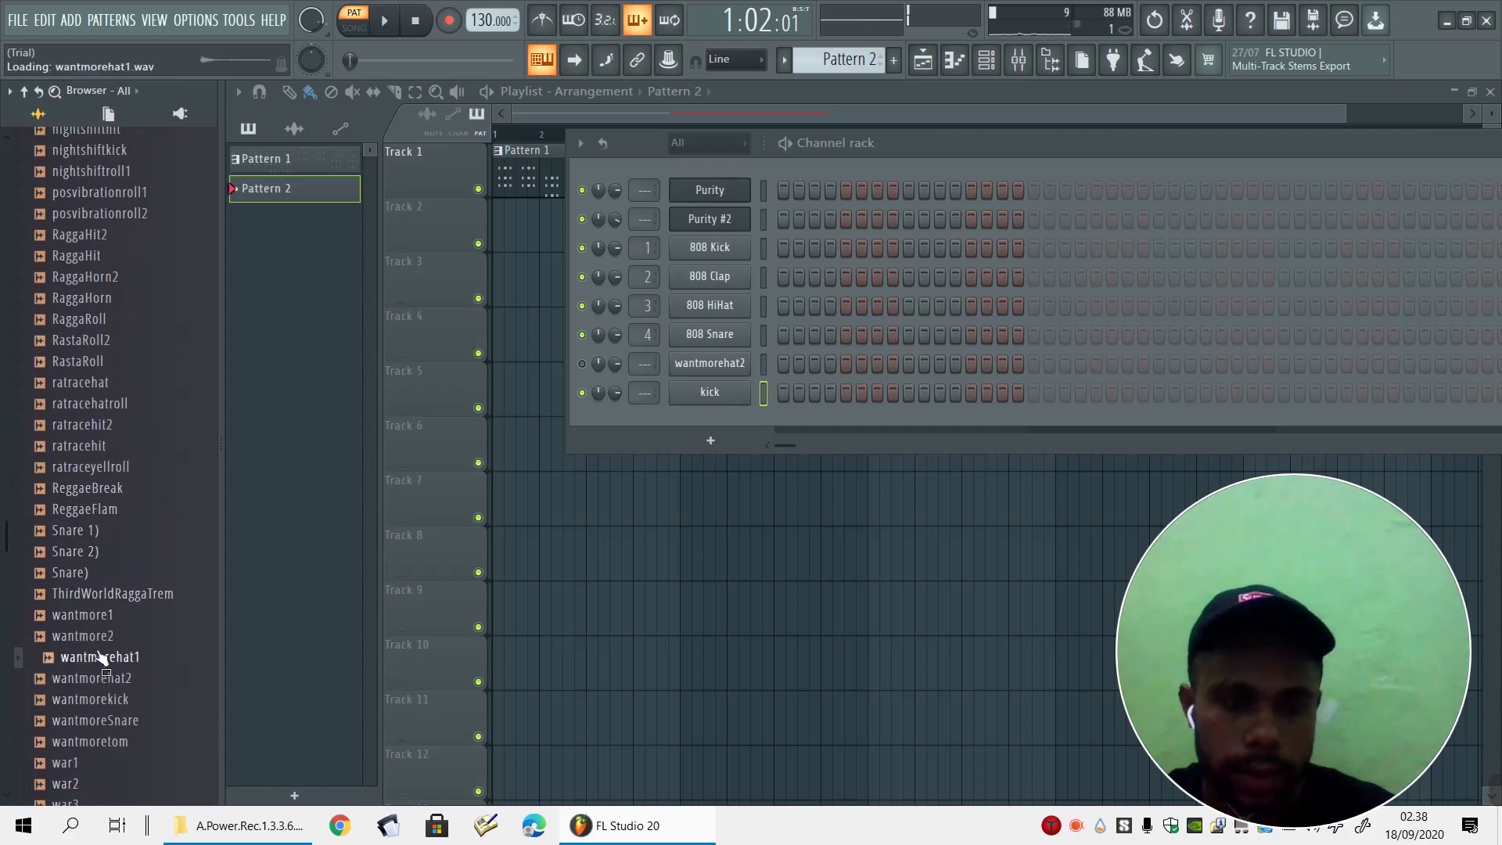
click(99, 678)
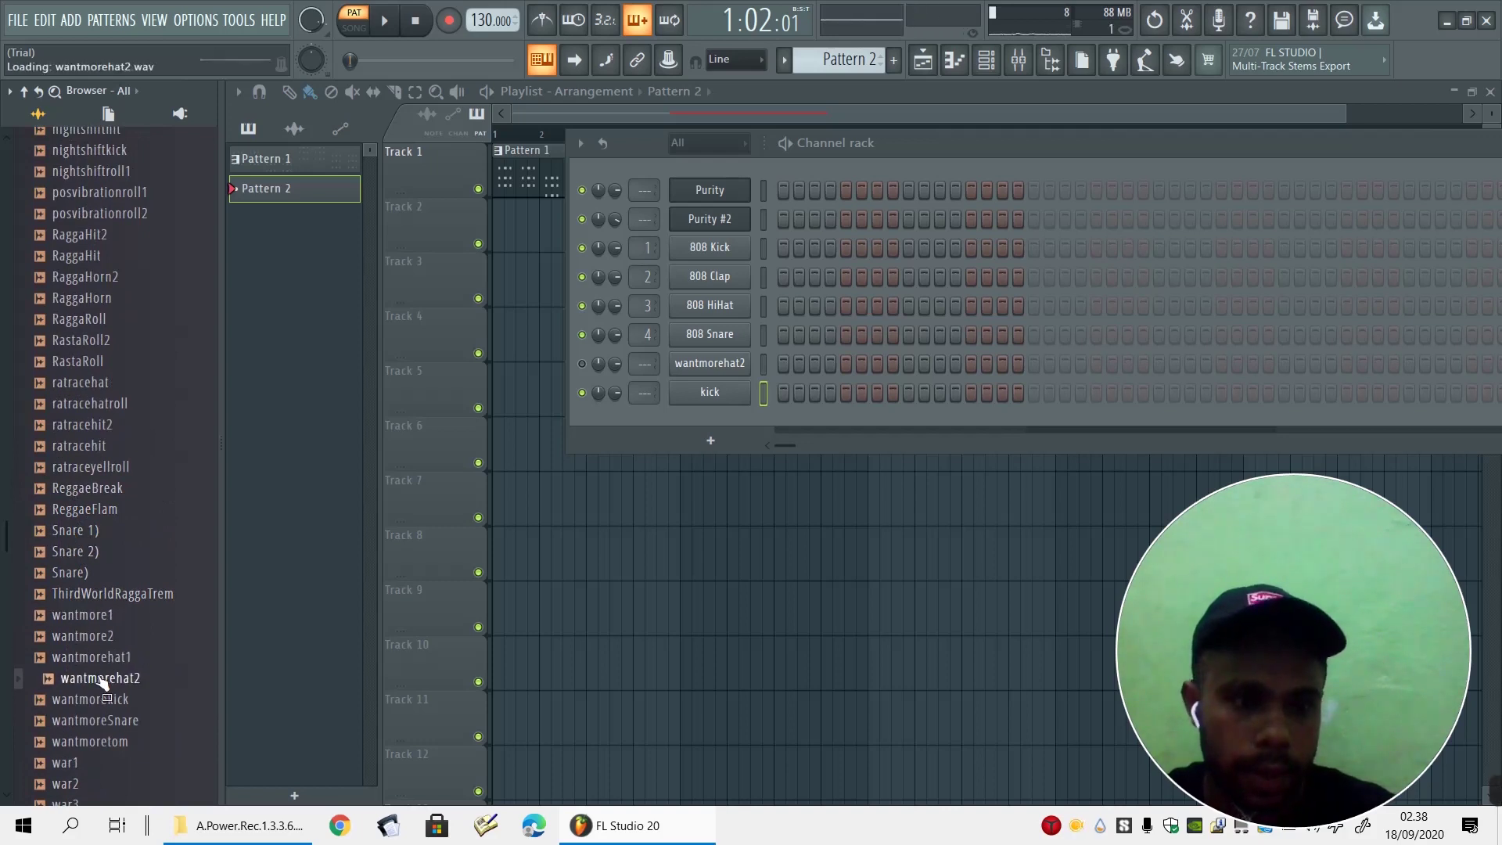
drag(128, 672, 716, 413)
Open the Reggae Drum Kit pack, audition its samples and add Reggae1 C#1 as a new channel
scroll(99, 608, down, 10)
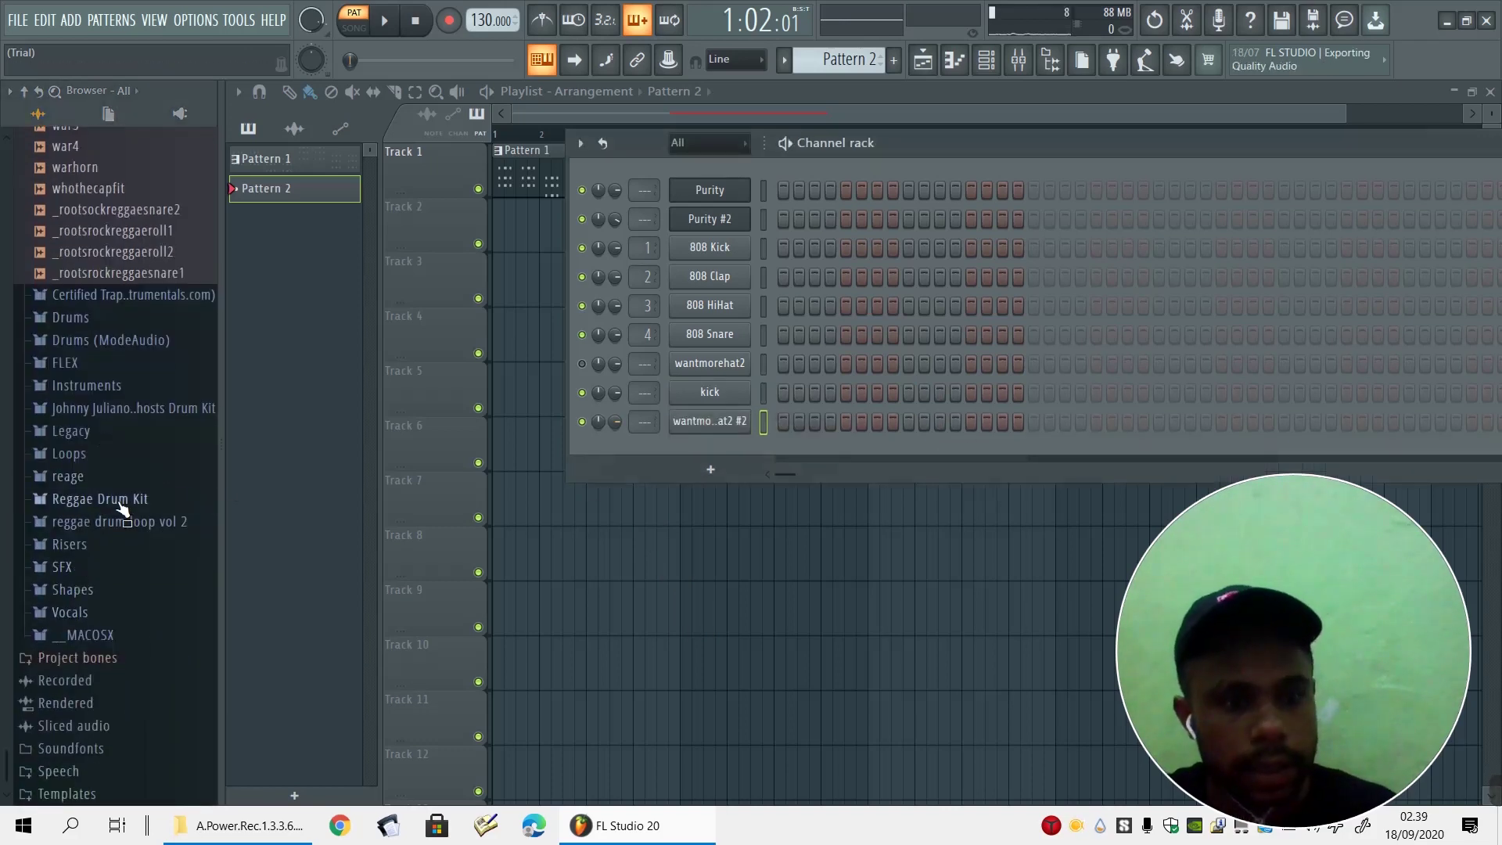
click(121, 508)
click(94, 753)
click(110, 648)
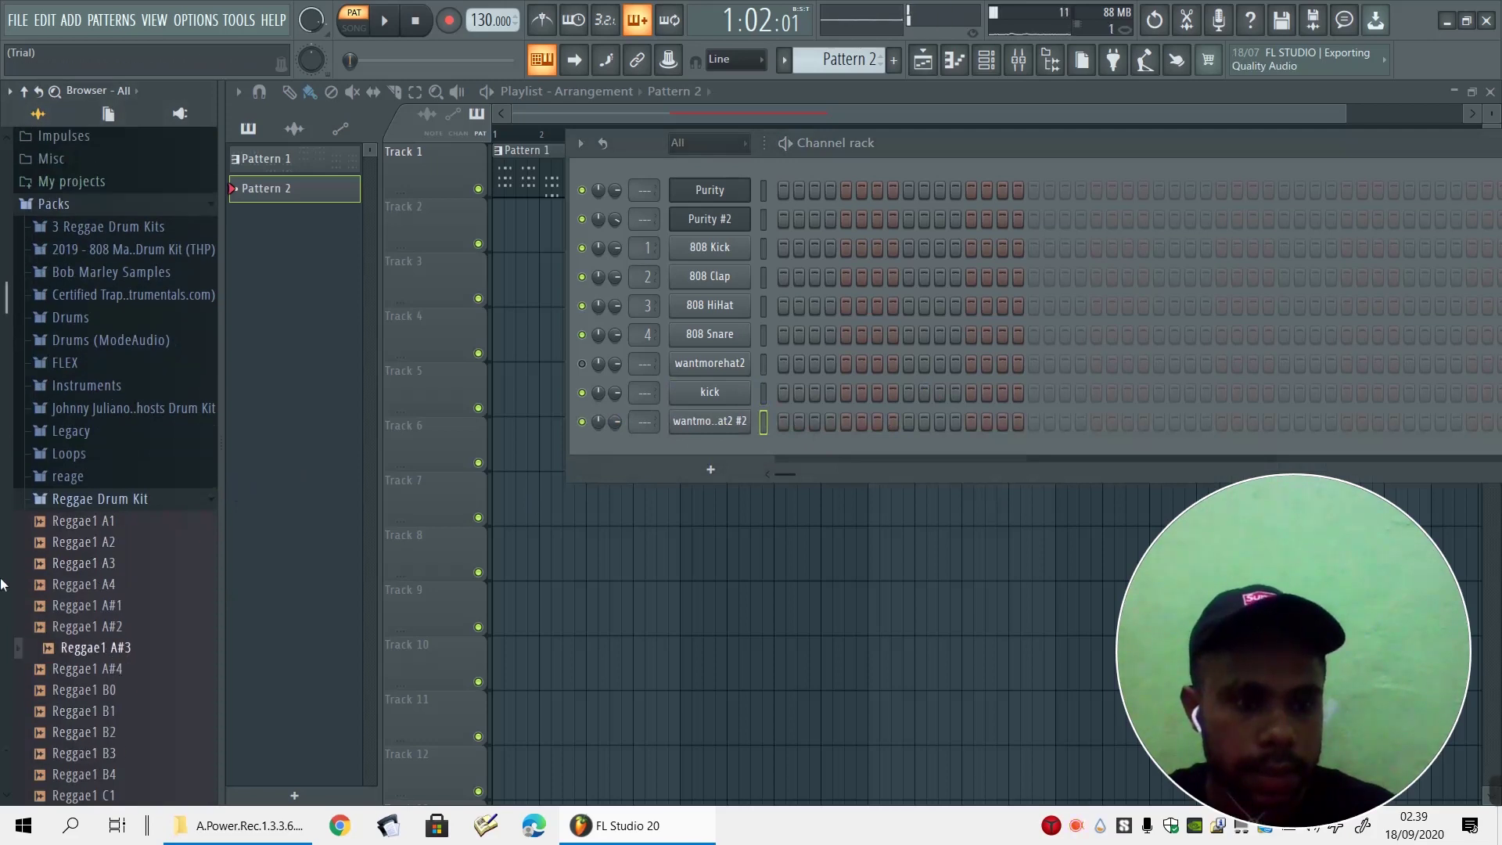
scroll(2, 336, down, 5)
drag(62, 350, 701, 446)
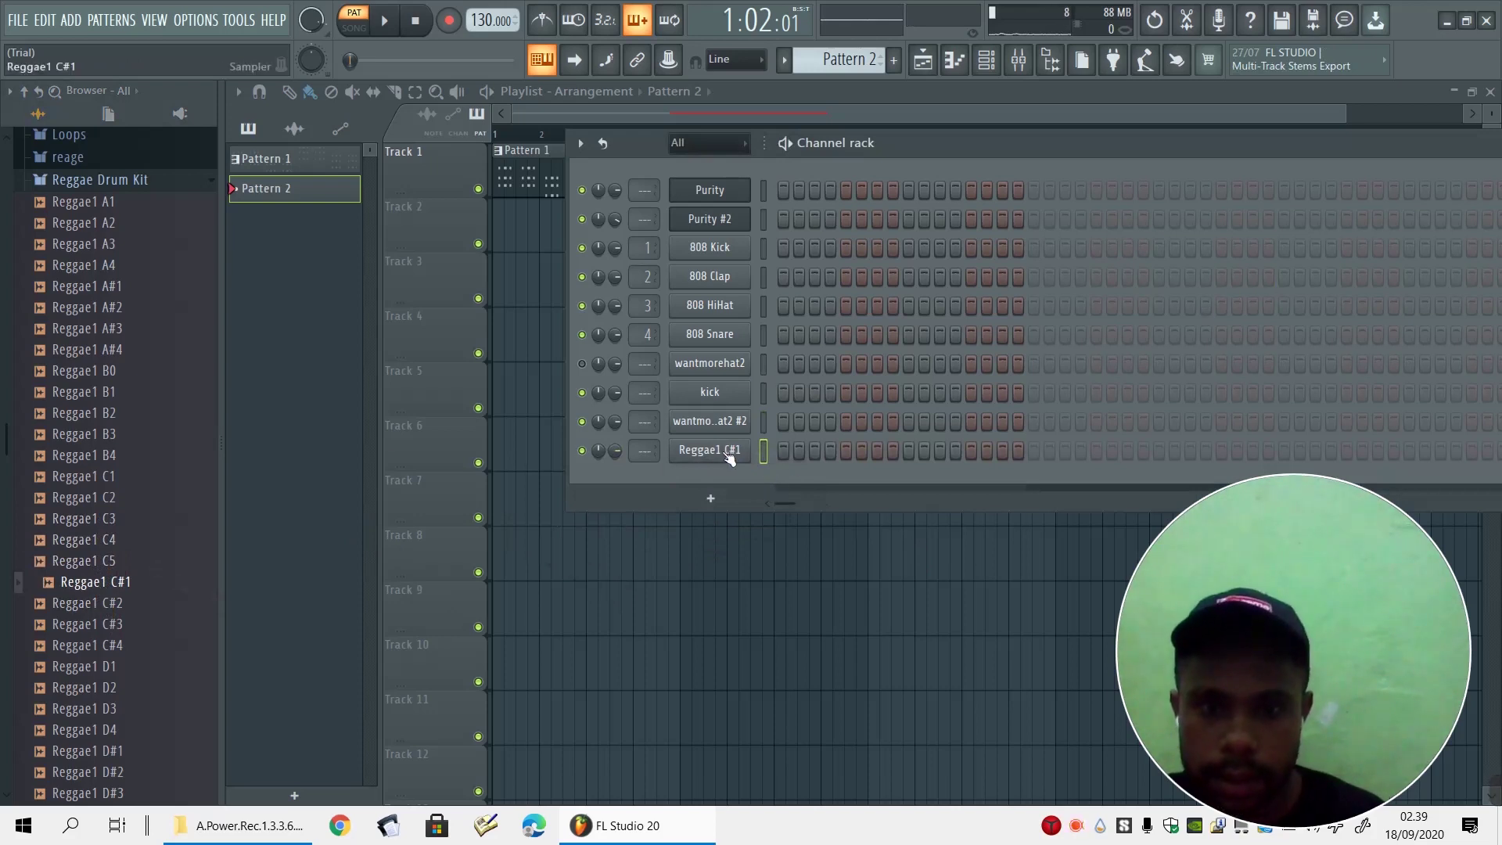
Preview the wantmorehat2 #2 channel and fill it with a hit every 4 steps
click(714, 421)
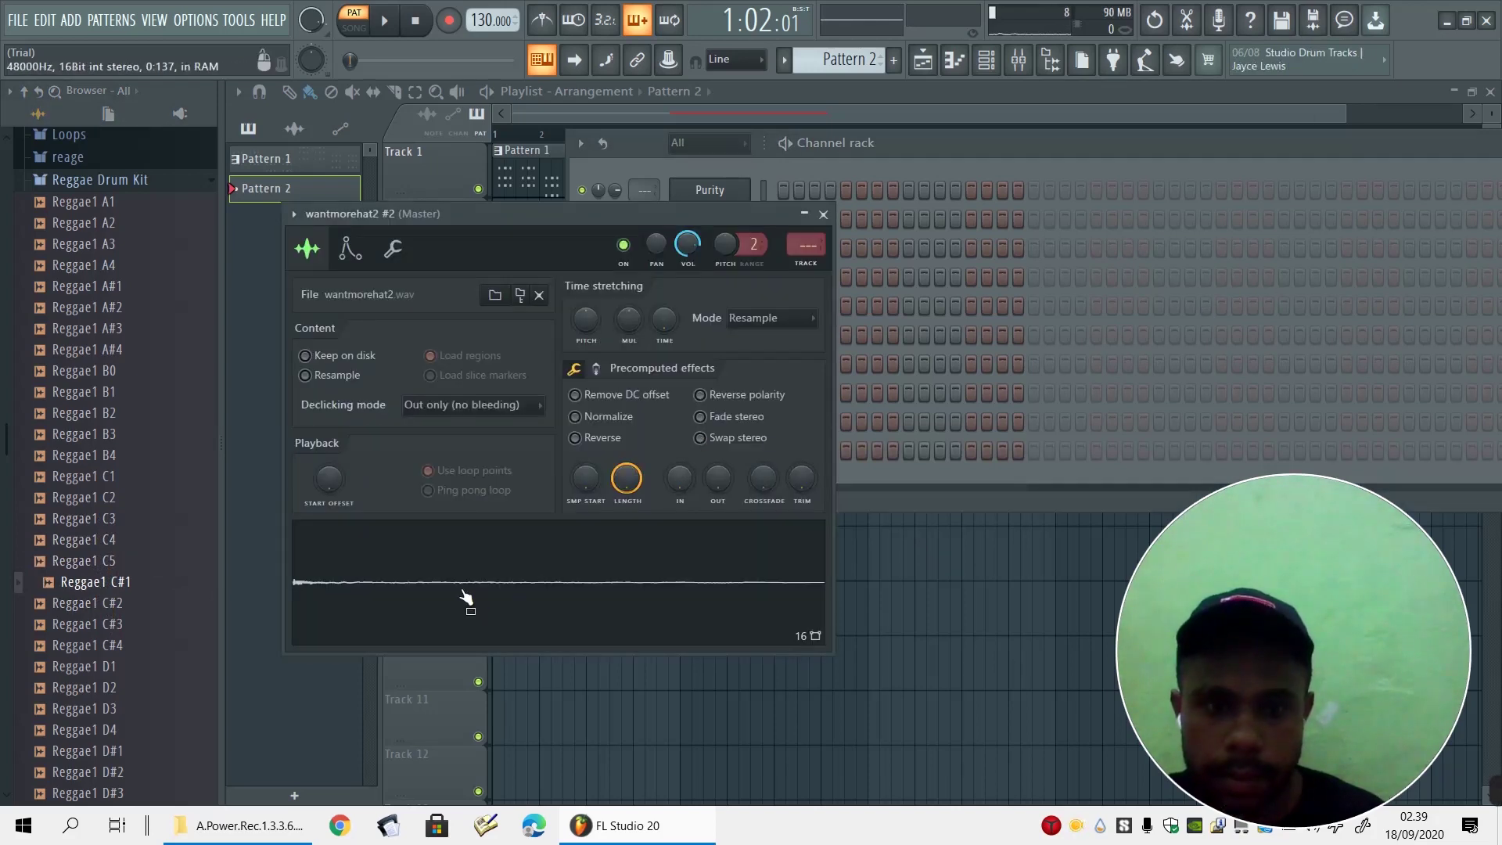
click(890, 468)
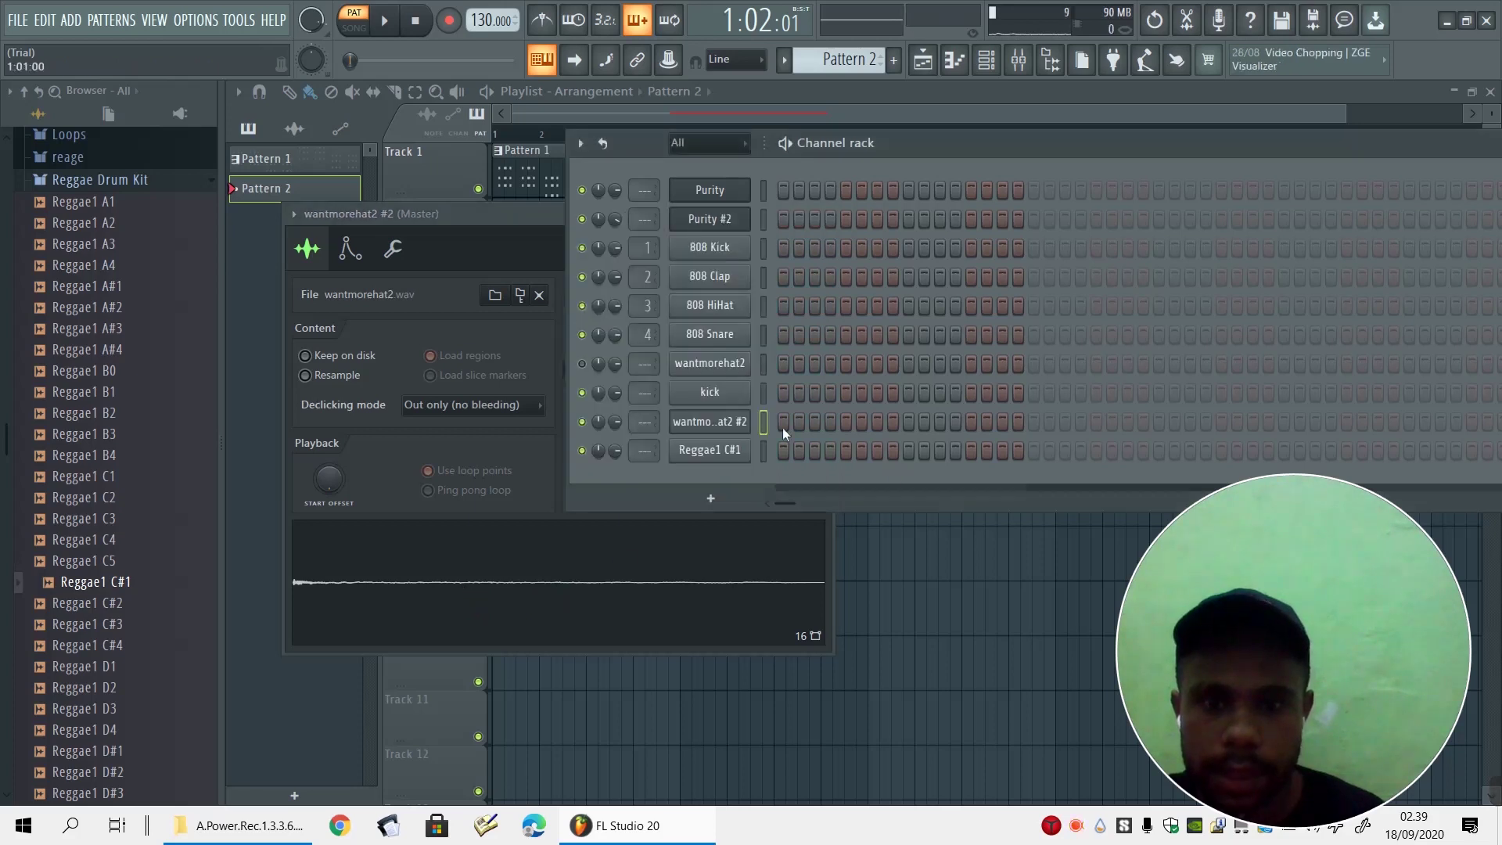
right_click(729, 423)
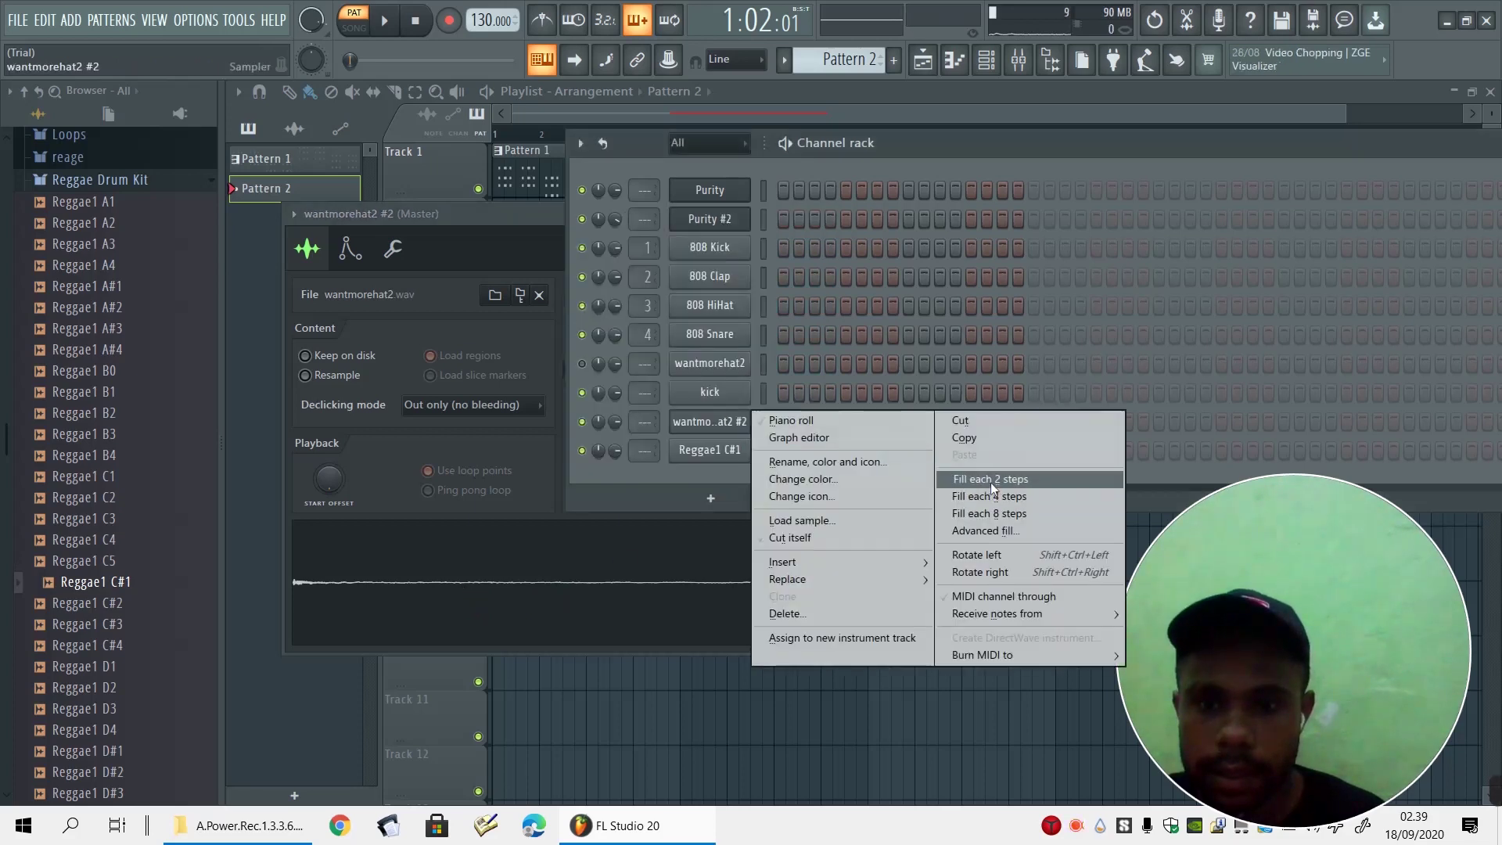
click(1003, 499)
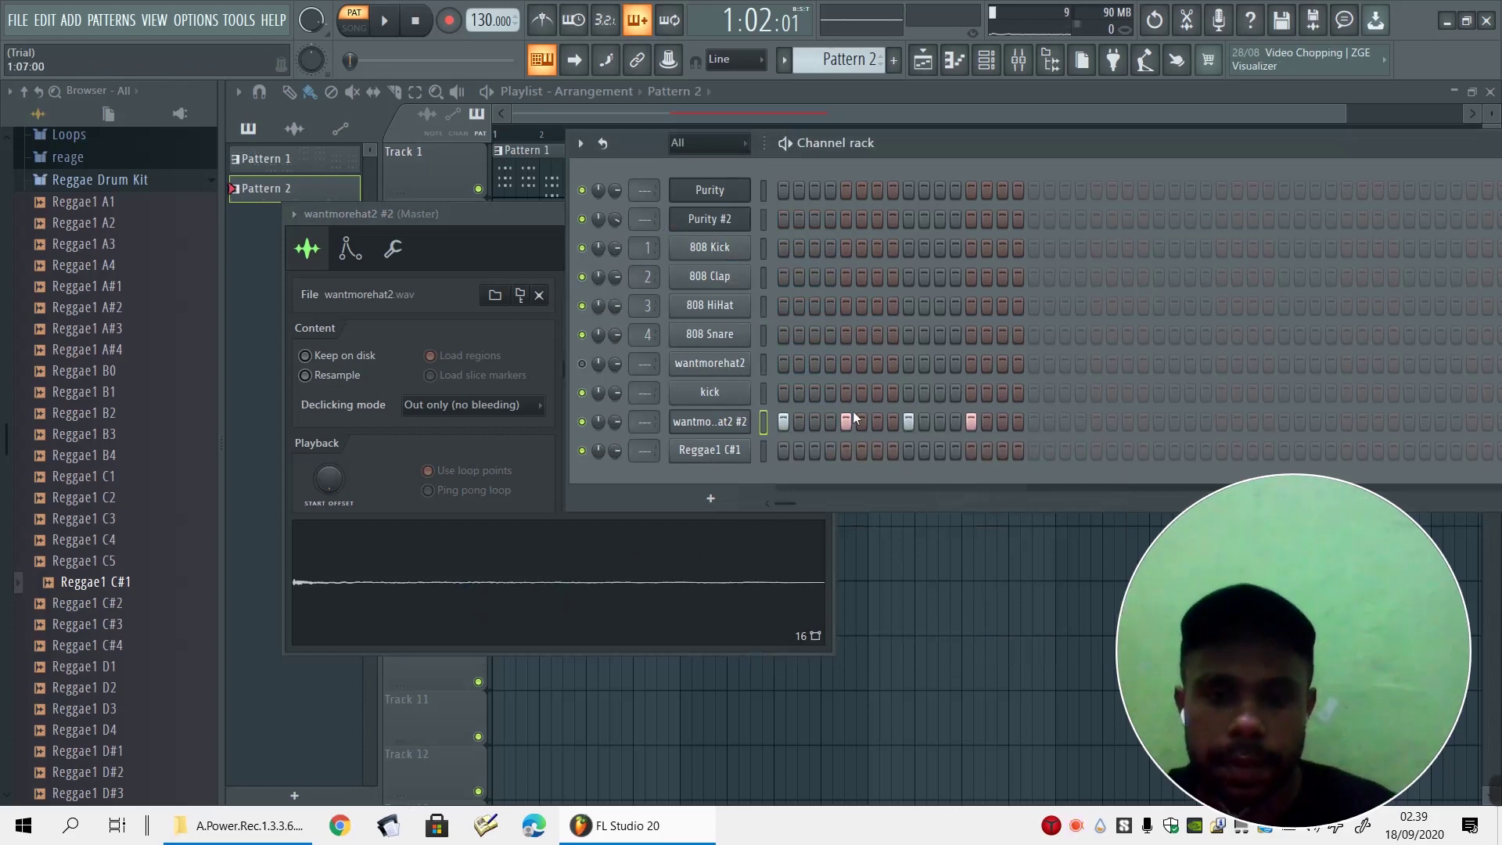
Place a Reggae1 C#1 hit on step 9 and a kick hit on step 1 of Pattern 2
click(716, 446)
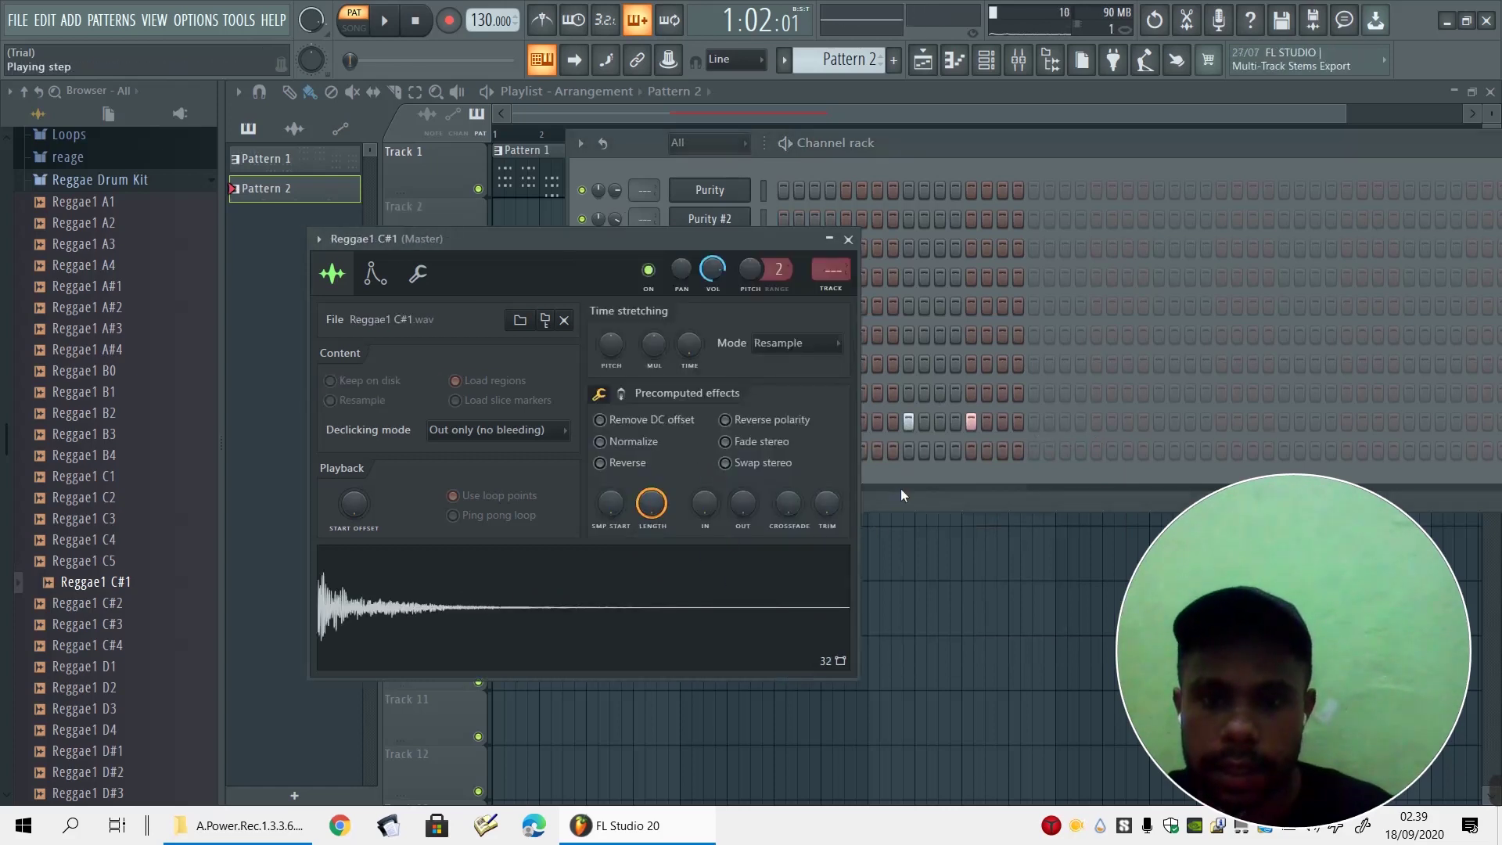
click(874, 480)
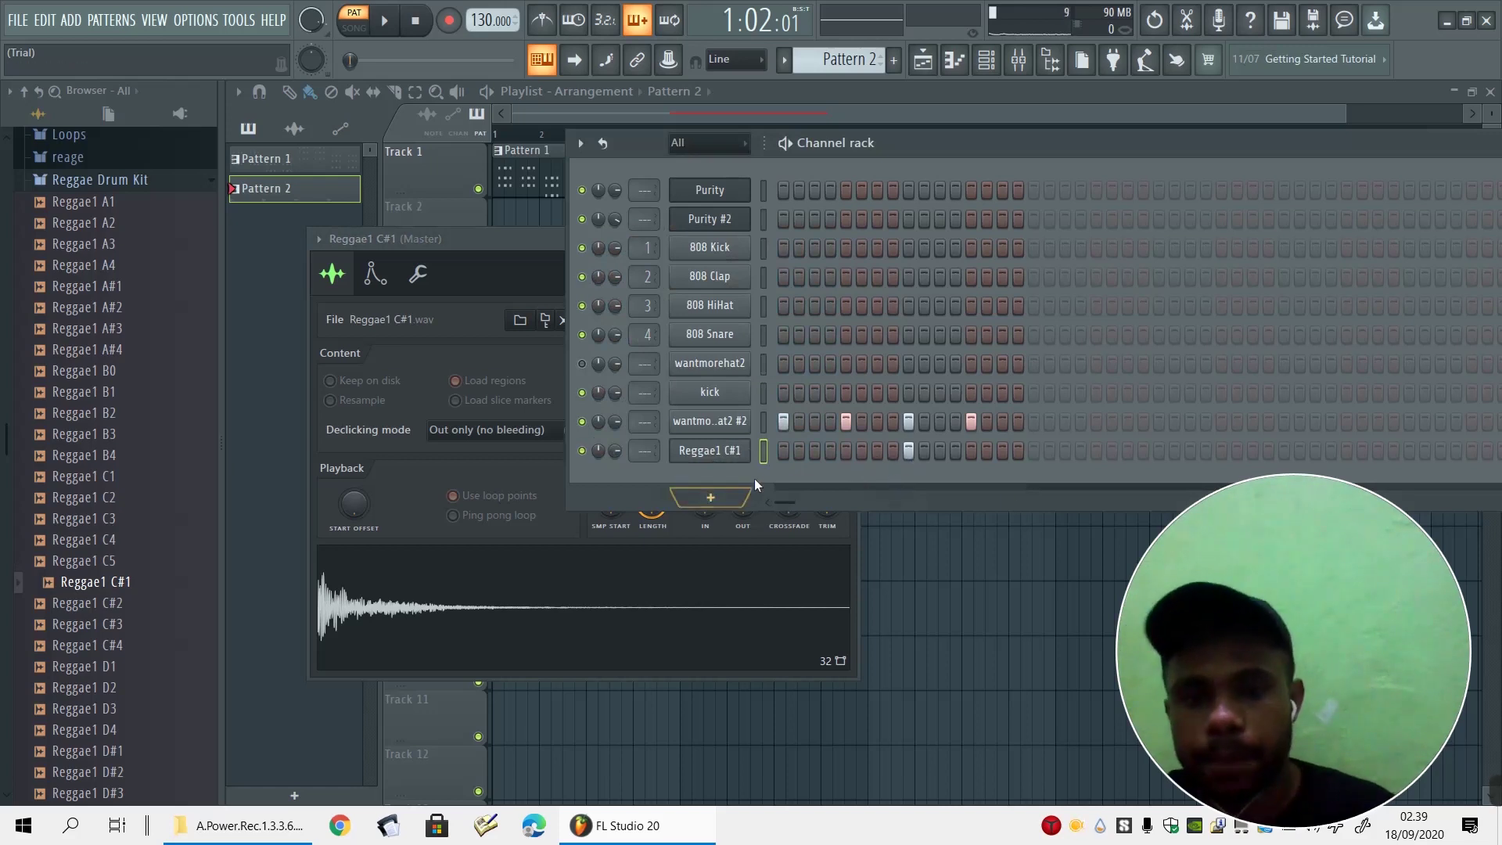
click(708, 394)
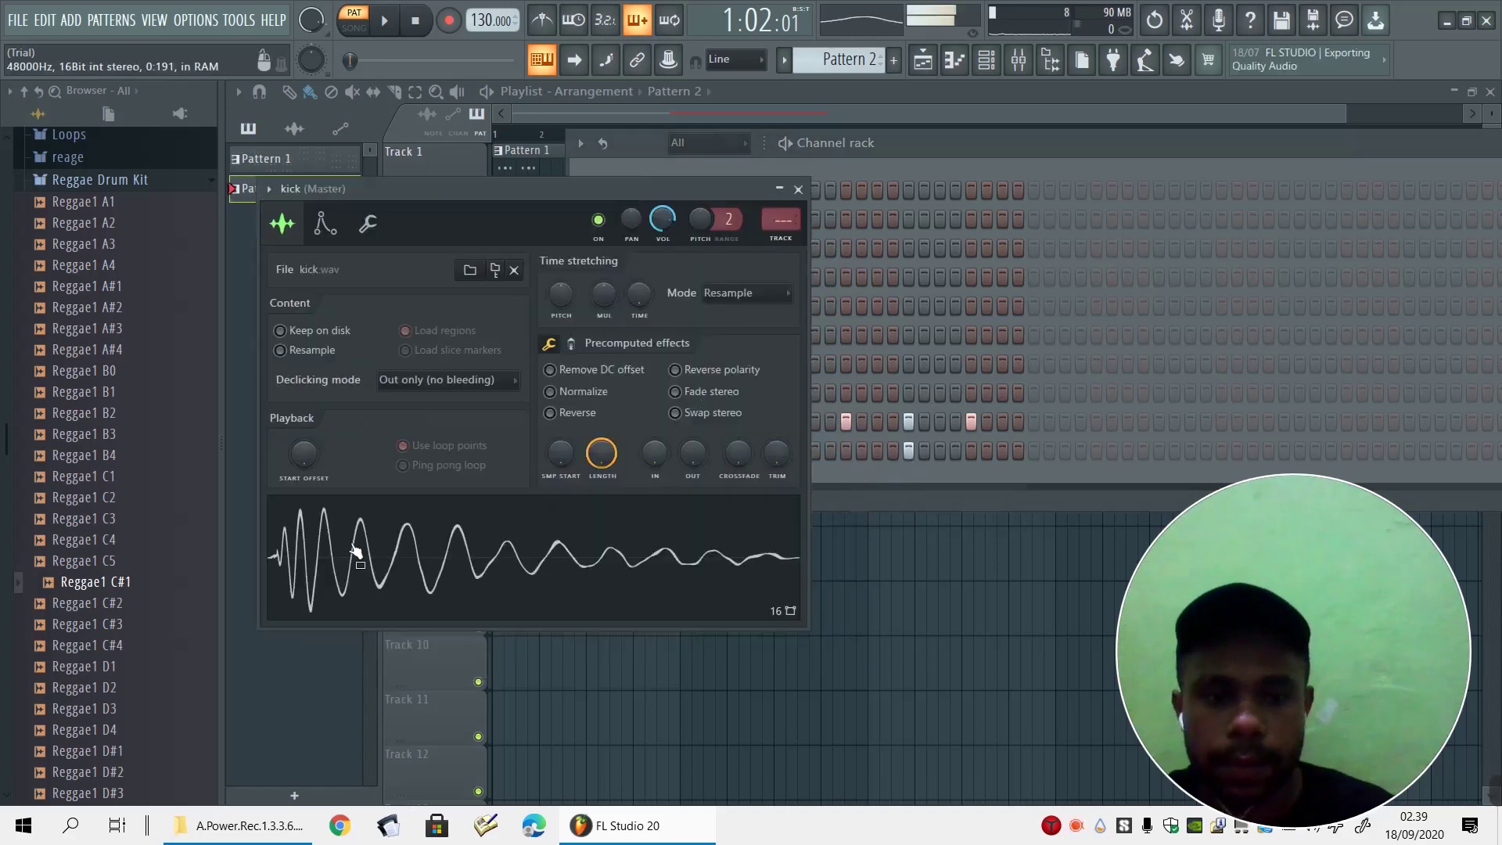
click(861, 488)
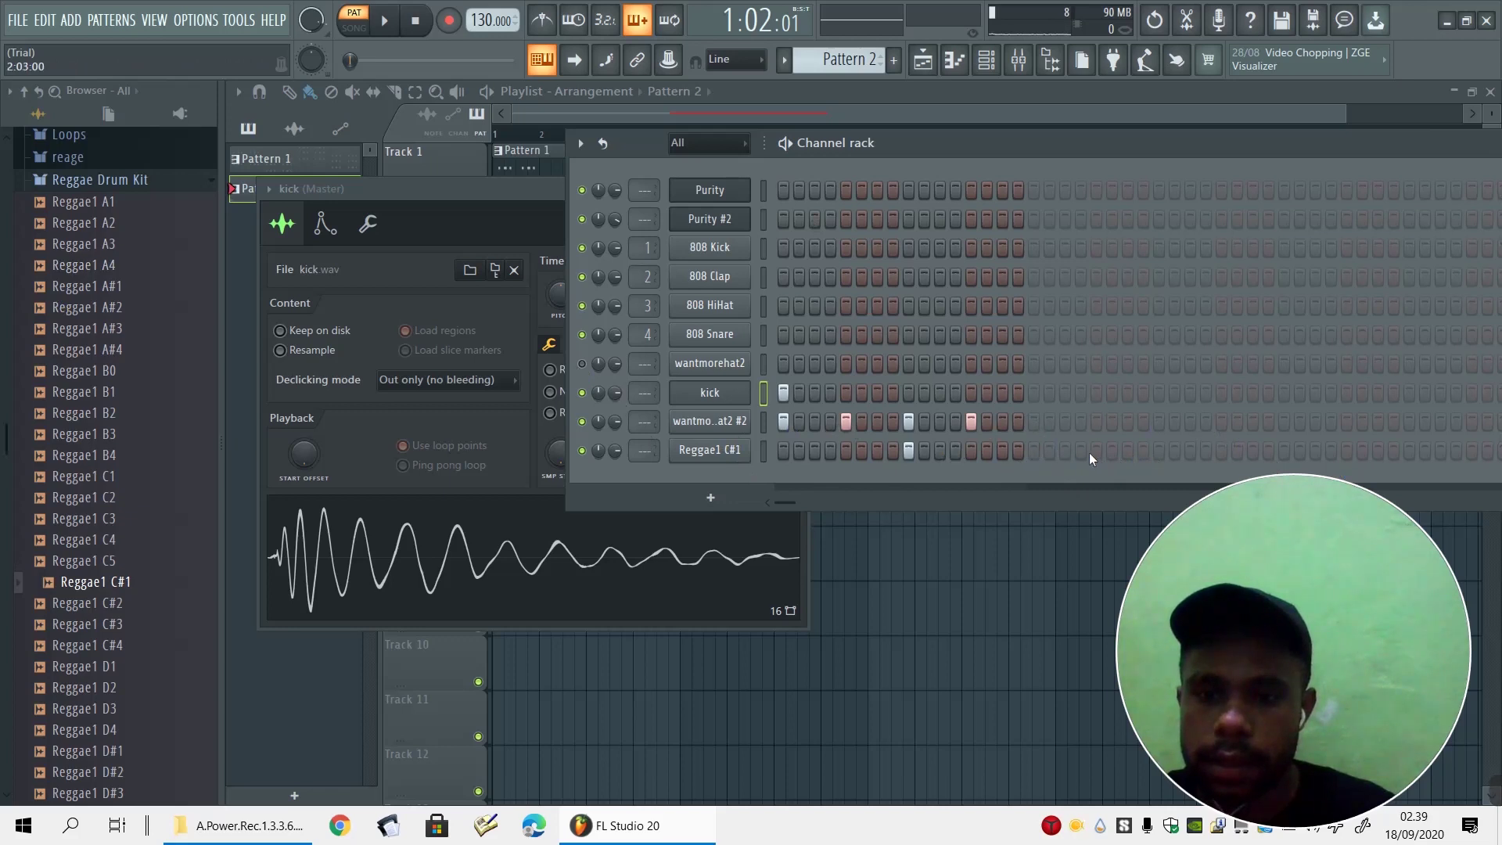
Add a Reggae1 C#1 hit on step 25 and refill wantmorehat2 #2 every 4 steps across the 32 steps
click(1159, 451)
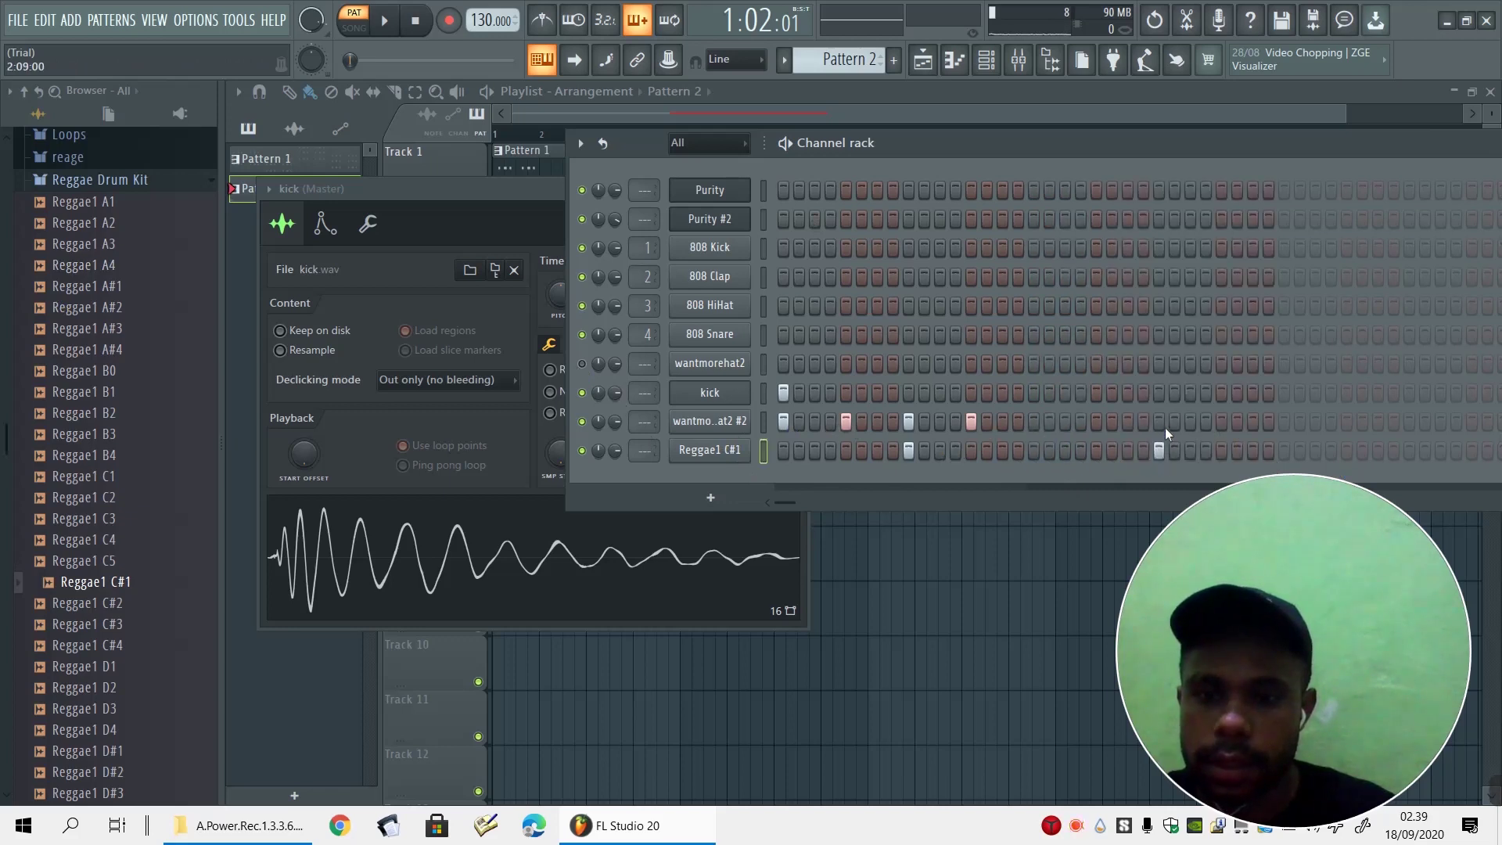
right_click(750, 423)
click(990, 497)
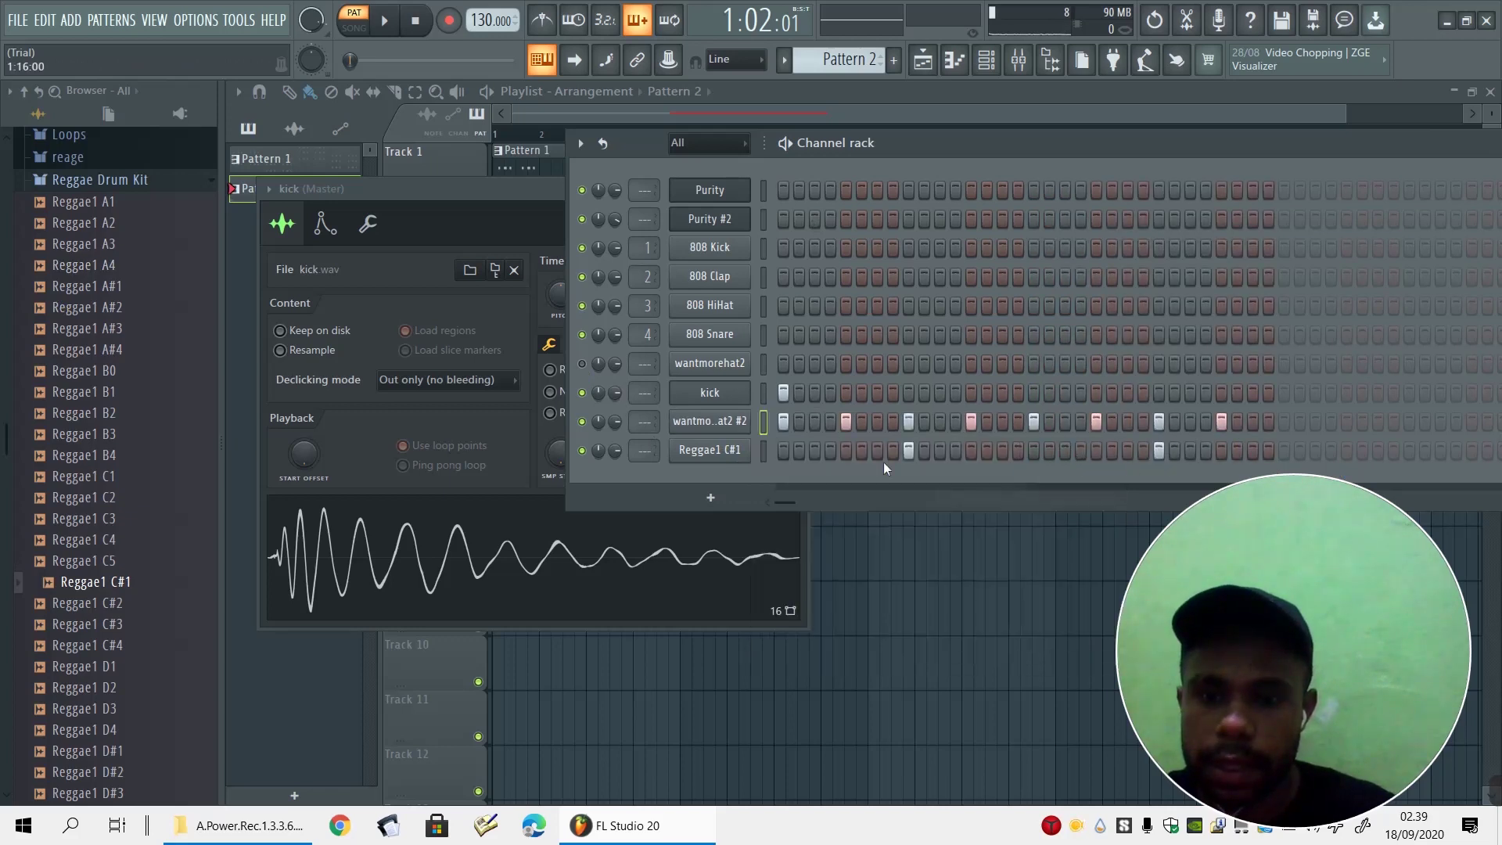
Raise the kick and wantmorehat2 #2 channel volumes during playback, and replay Pattern 2 to check the balance
key(space)
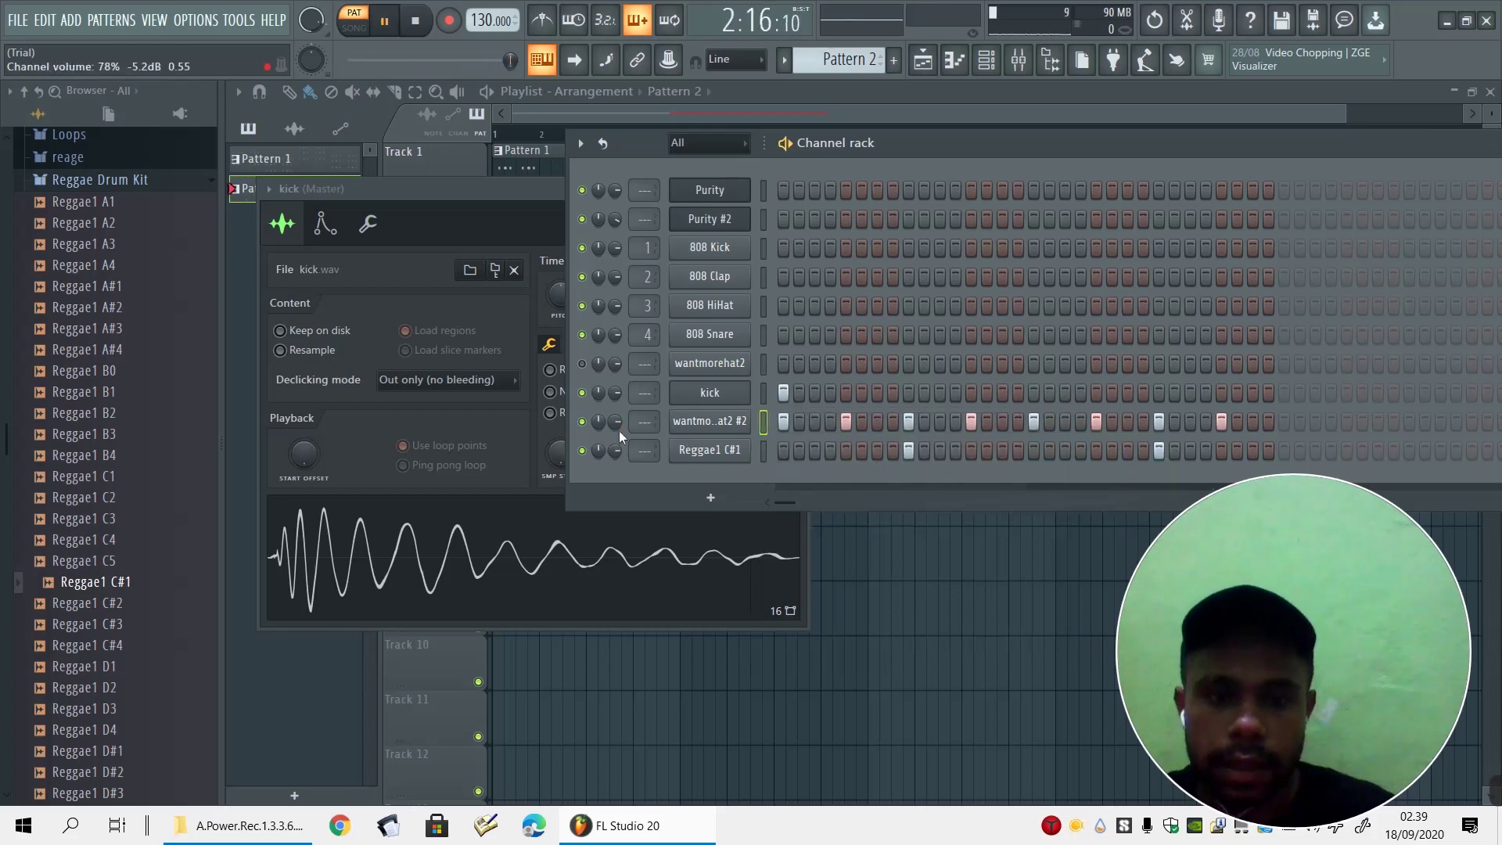
drag(617, 424, 618, 402)
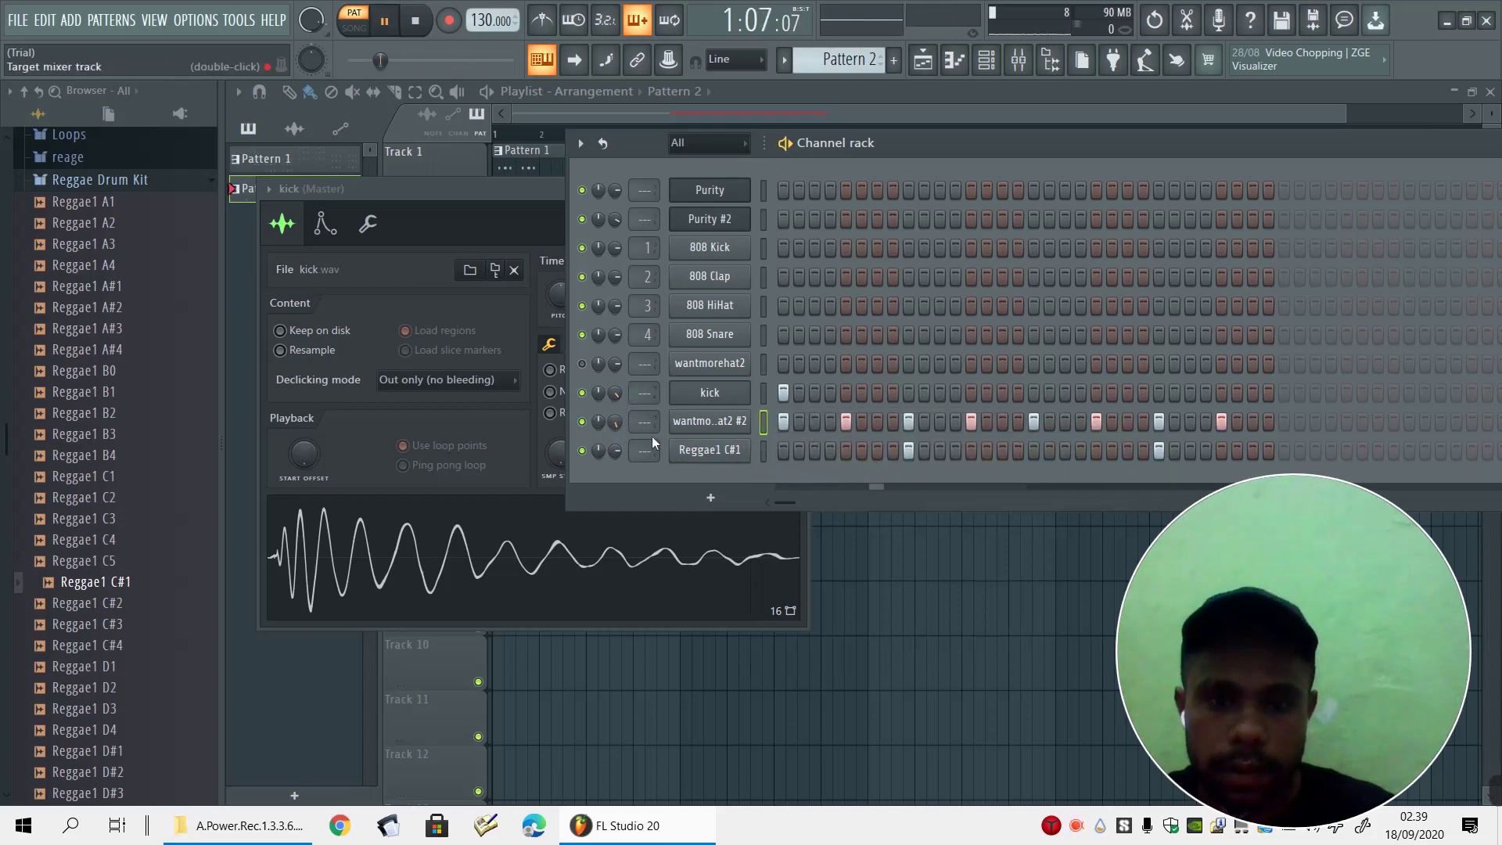
key(space)
key(space)
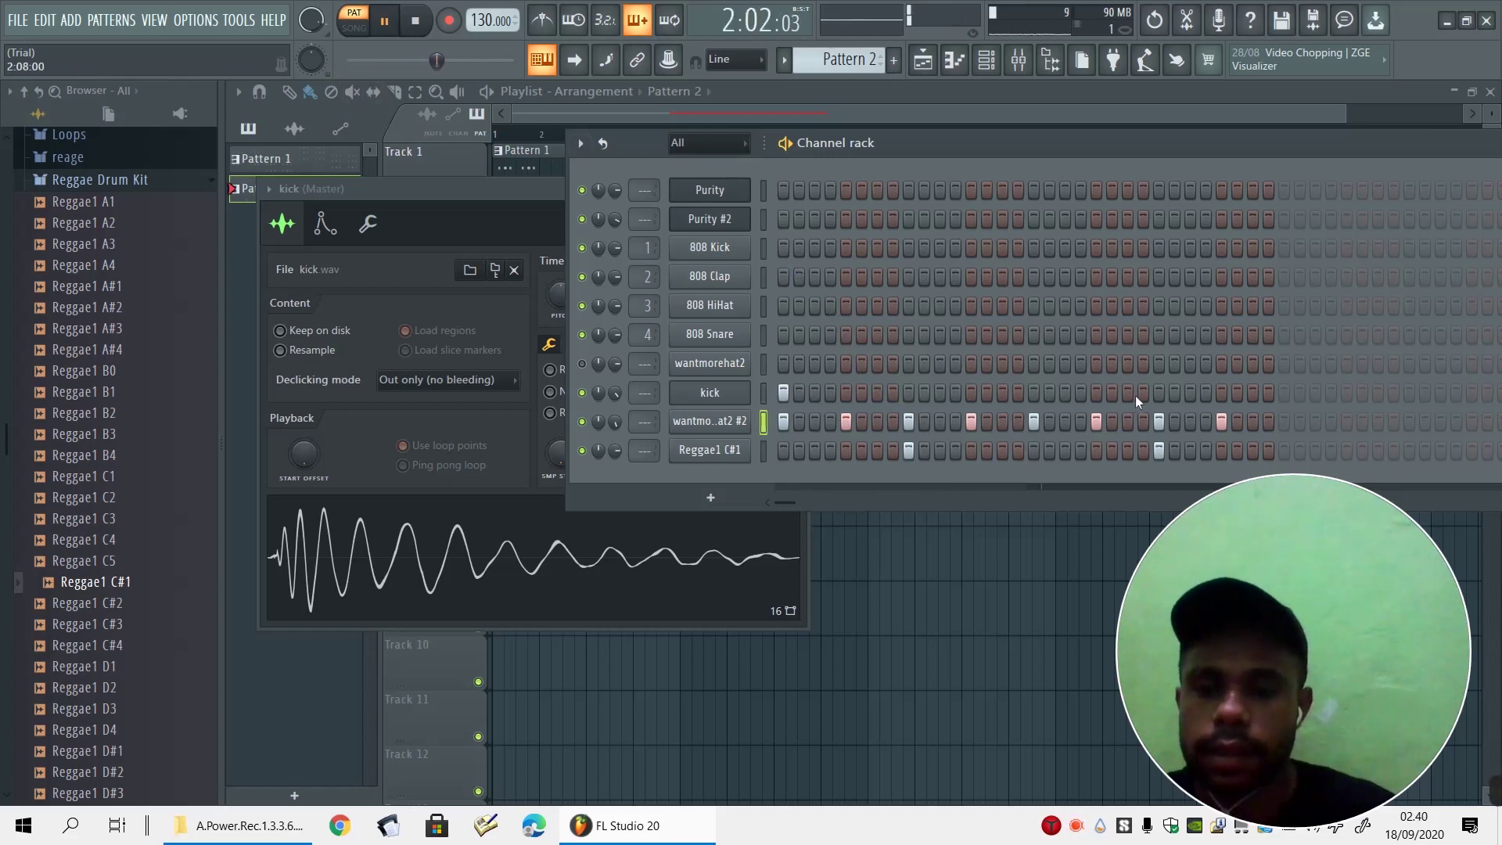
key(space)
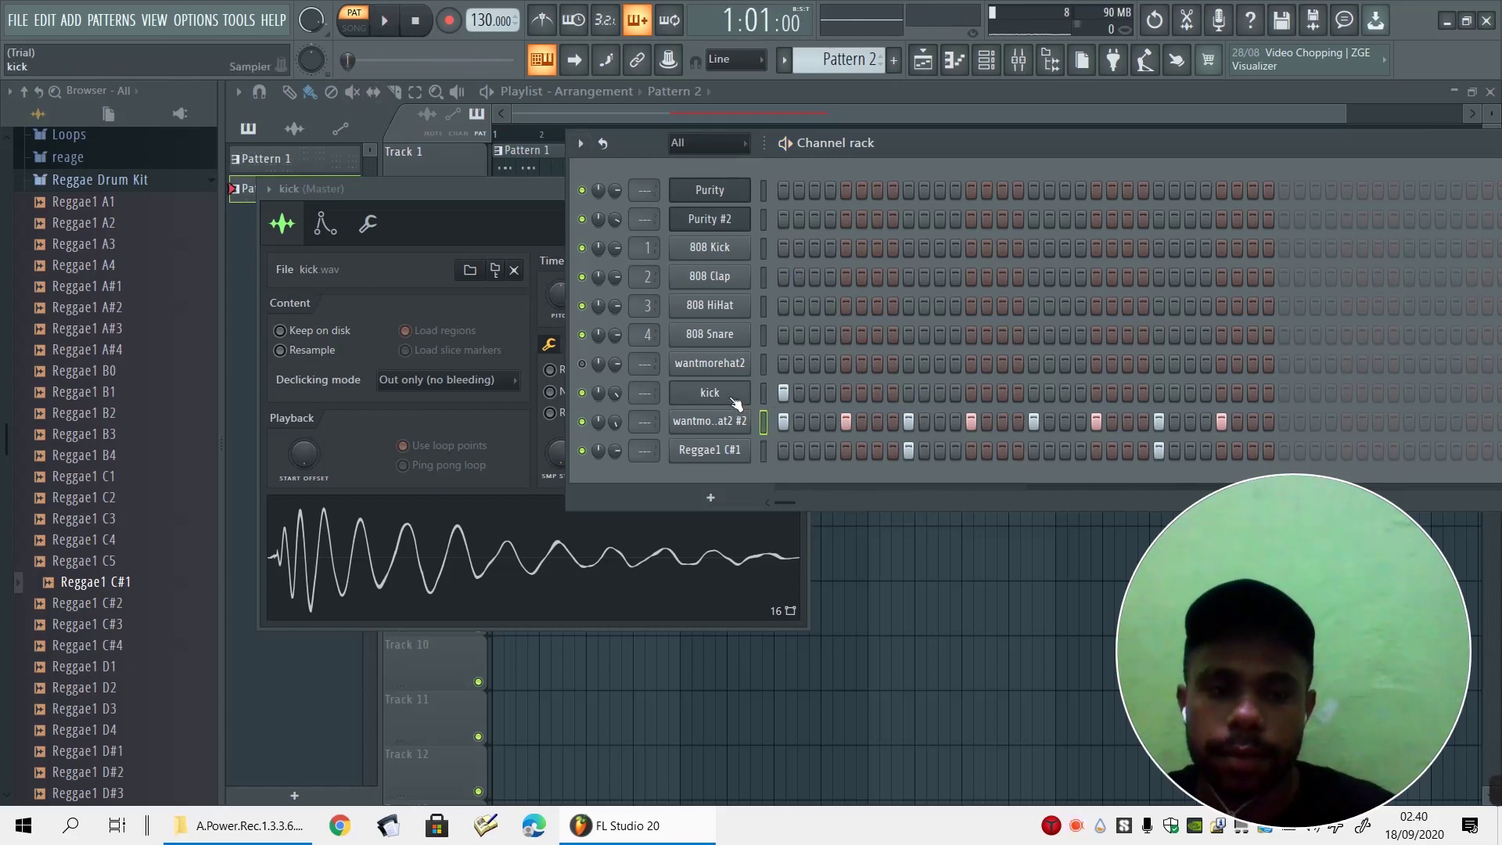
Preview the kick channel and add kick hits on steps 9 and 25
click(733, 397)
click(731, 396)
click(911, 397)
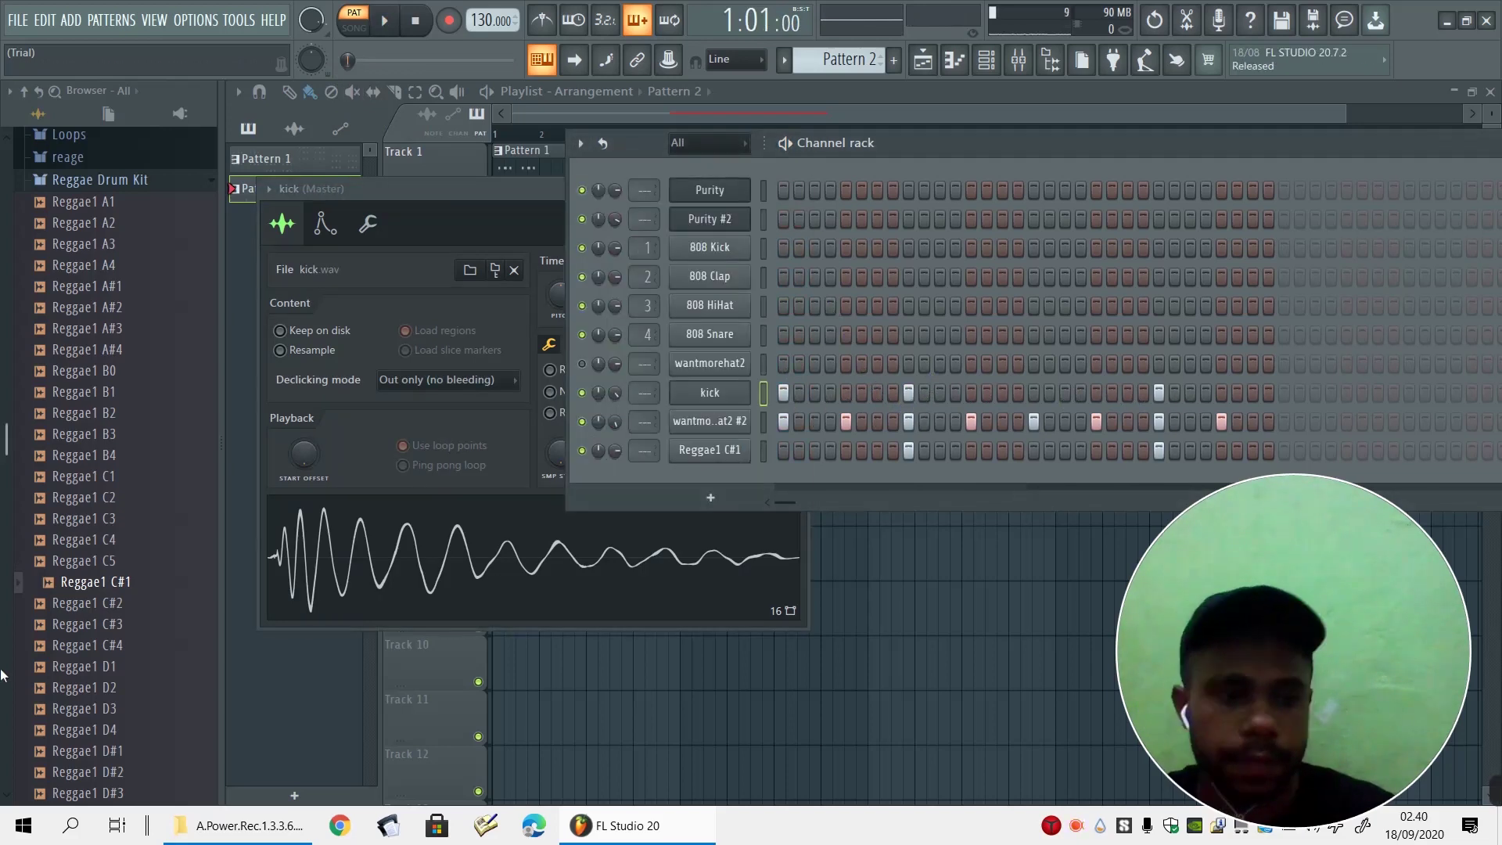
Play Pattern 2 and audition the Reggae1 C#1, C4 and B4 samples in the Reggae Drum Kit
click(86, 582)
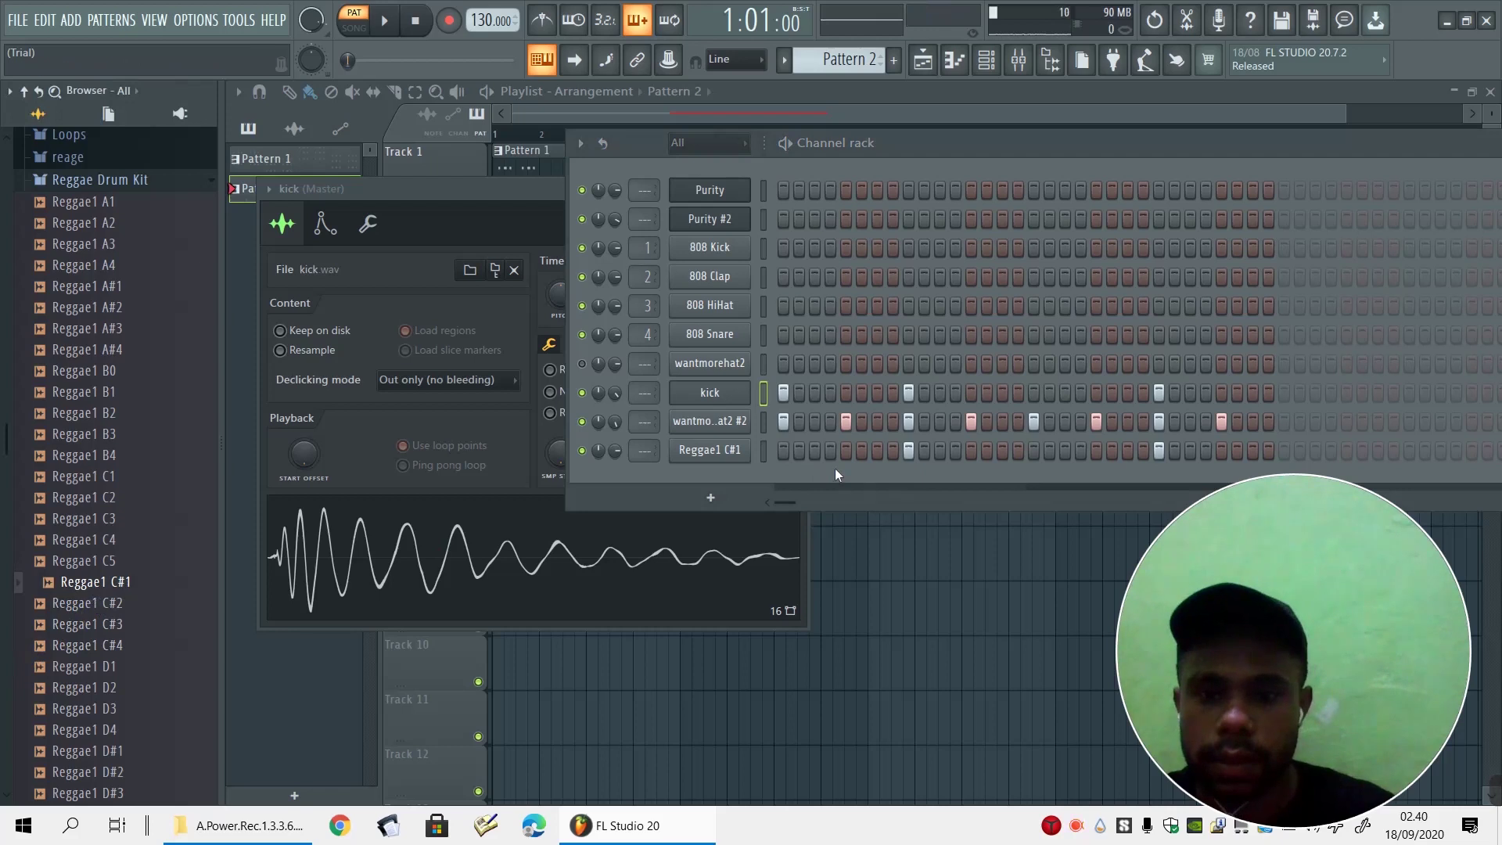
key(space)
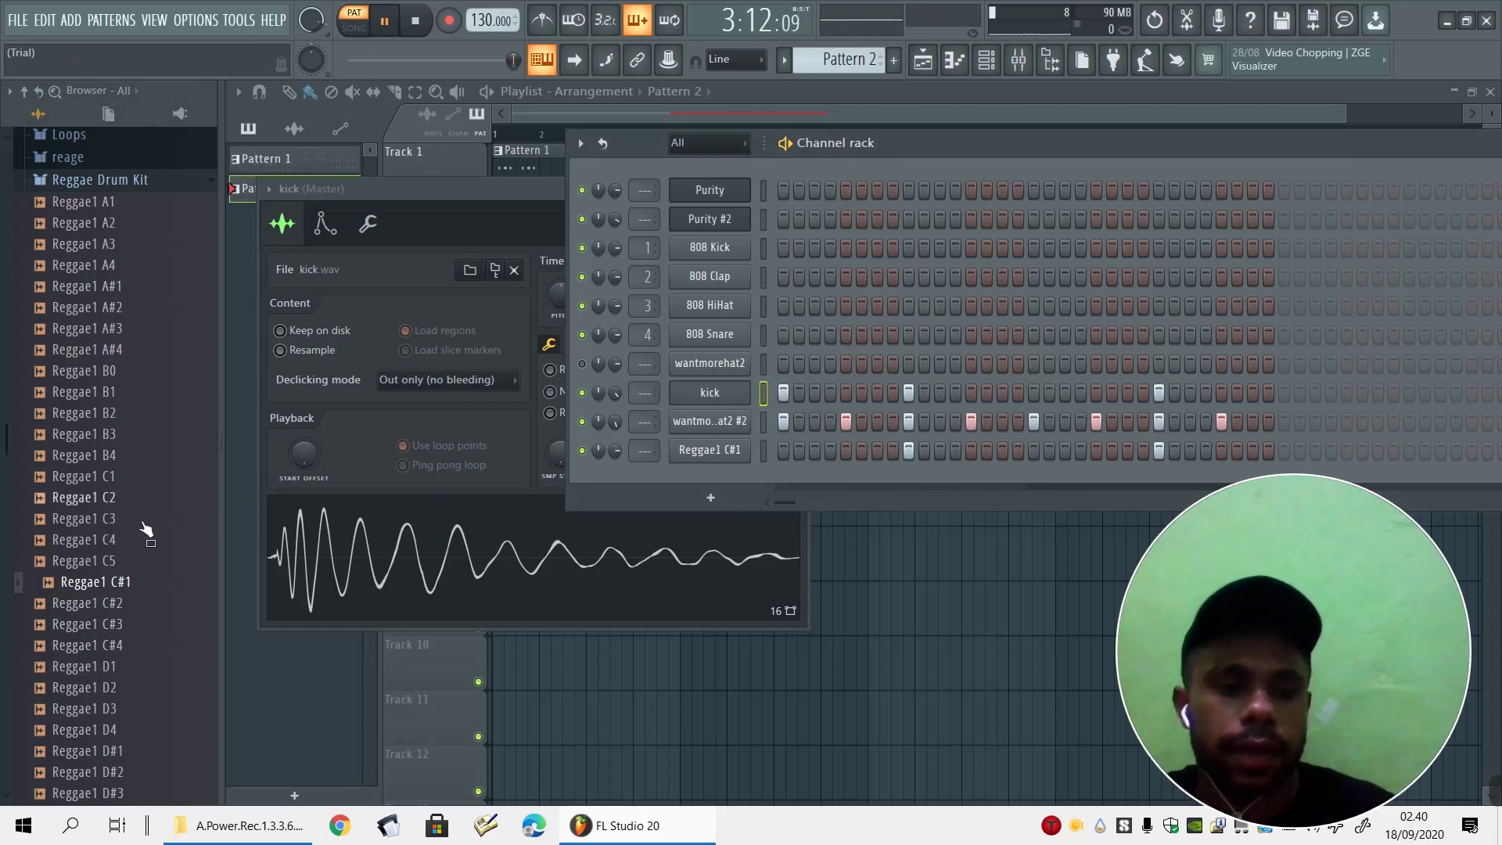
click(113, 540)
click(78, 455)
Stop playback and place four back-to-back Pattern 2 clips on playlist Track 2, starting at bars 1, 3, 5 and 7
key(F5)
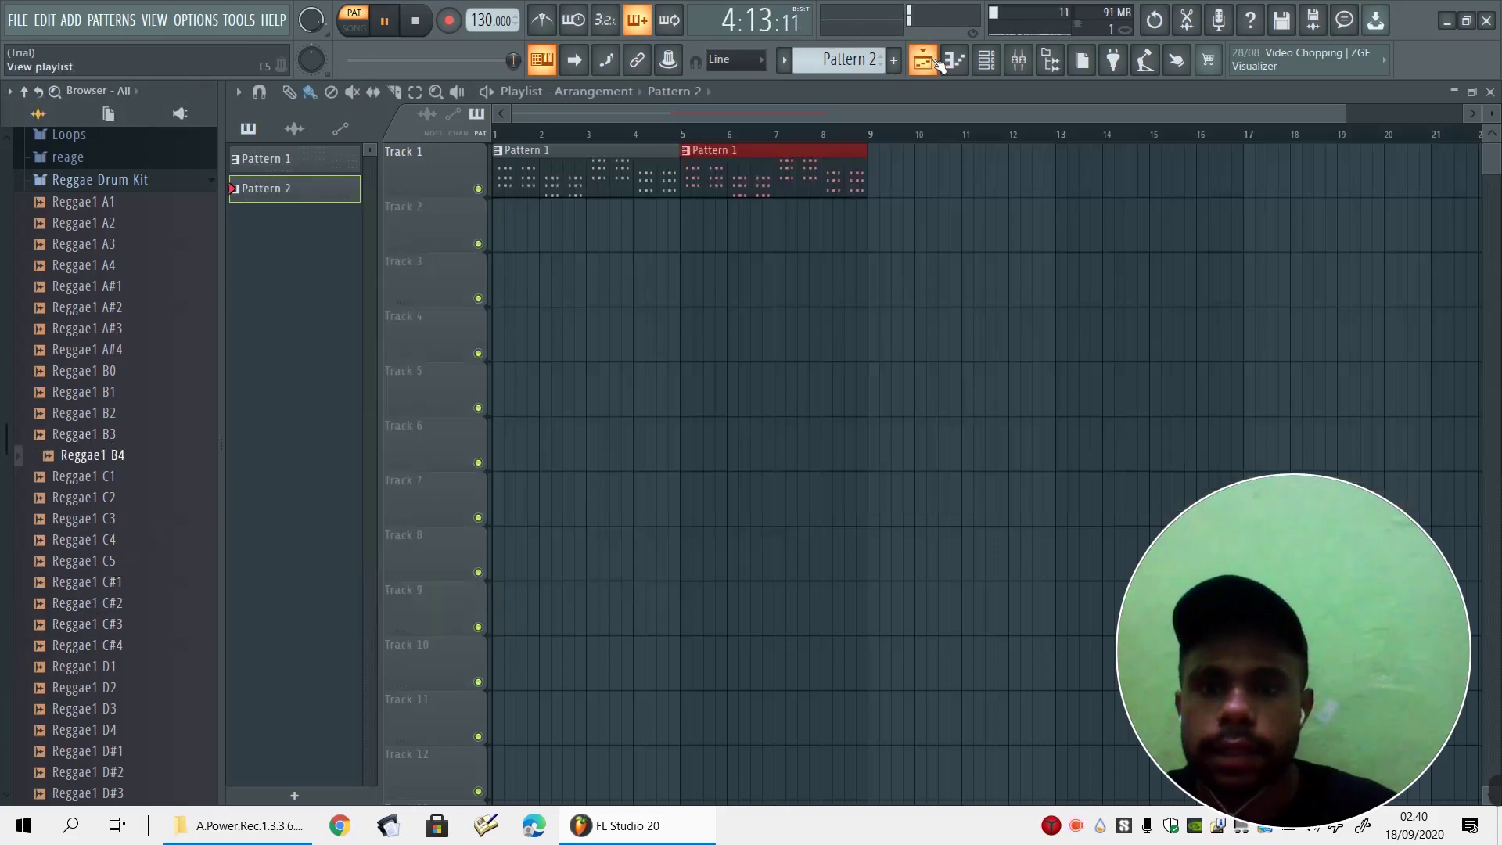
key(space)
click(734, 238)
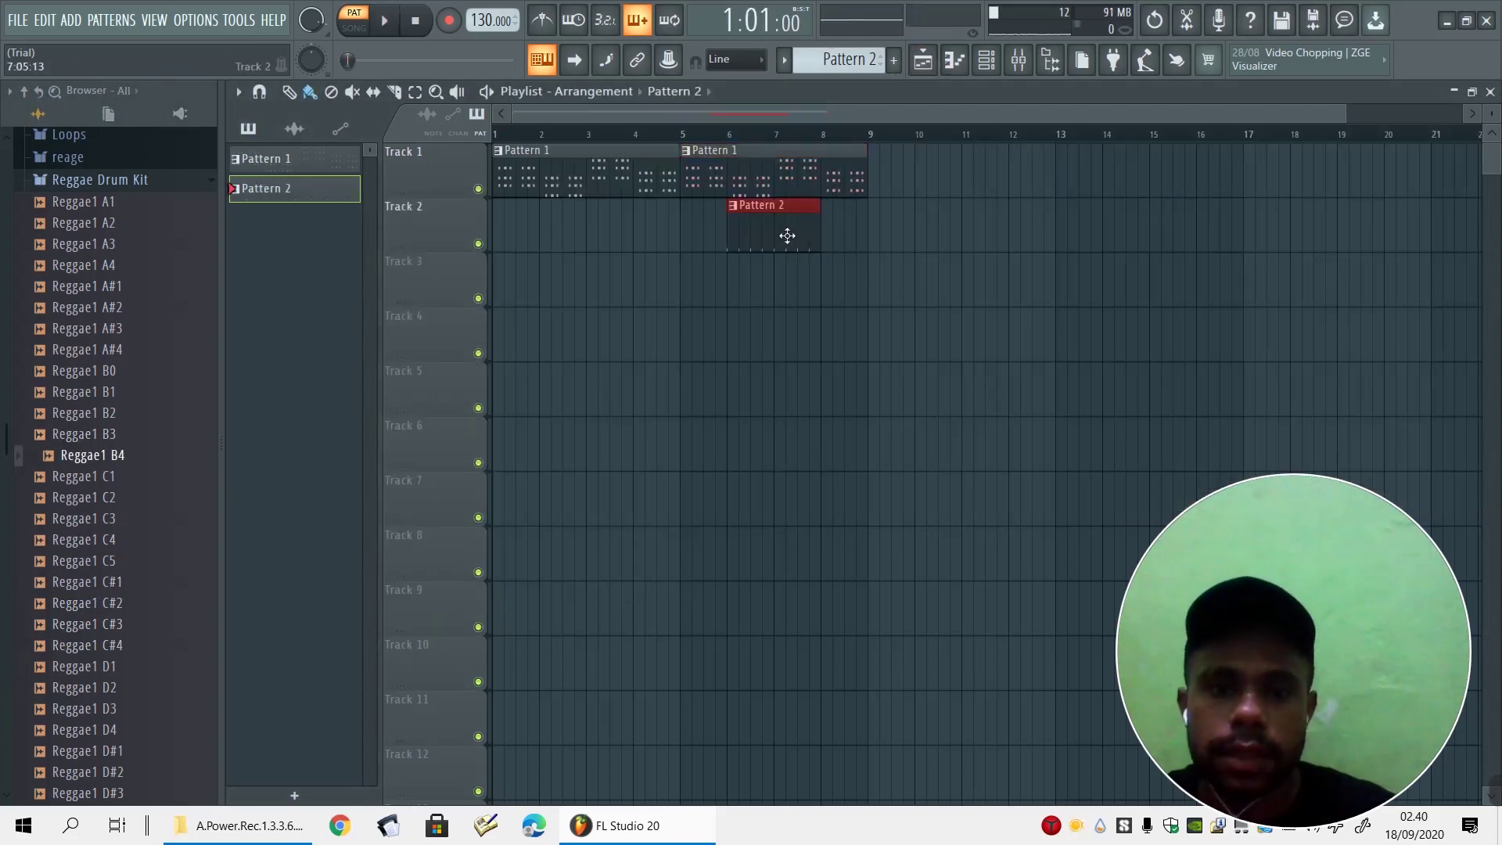
drag(788, 235, 456, 237)
click(618, 249)
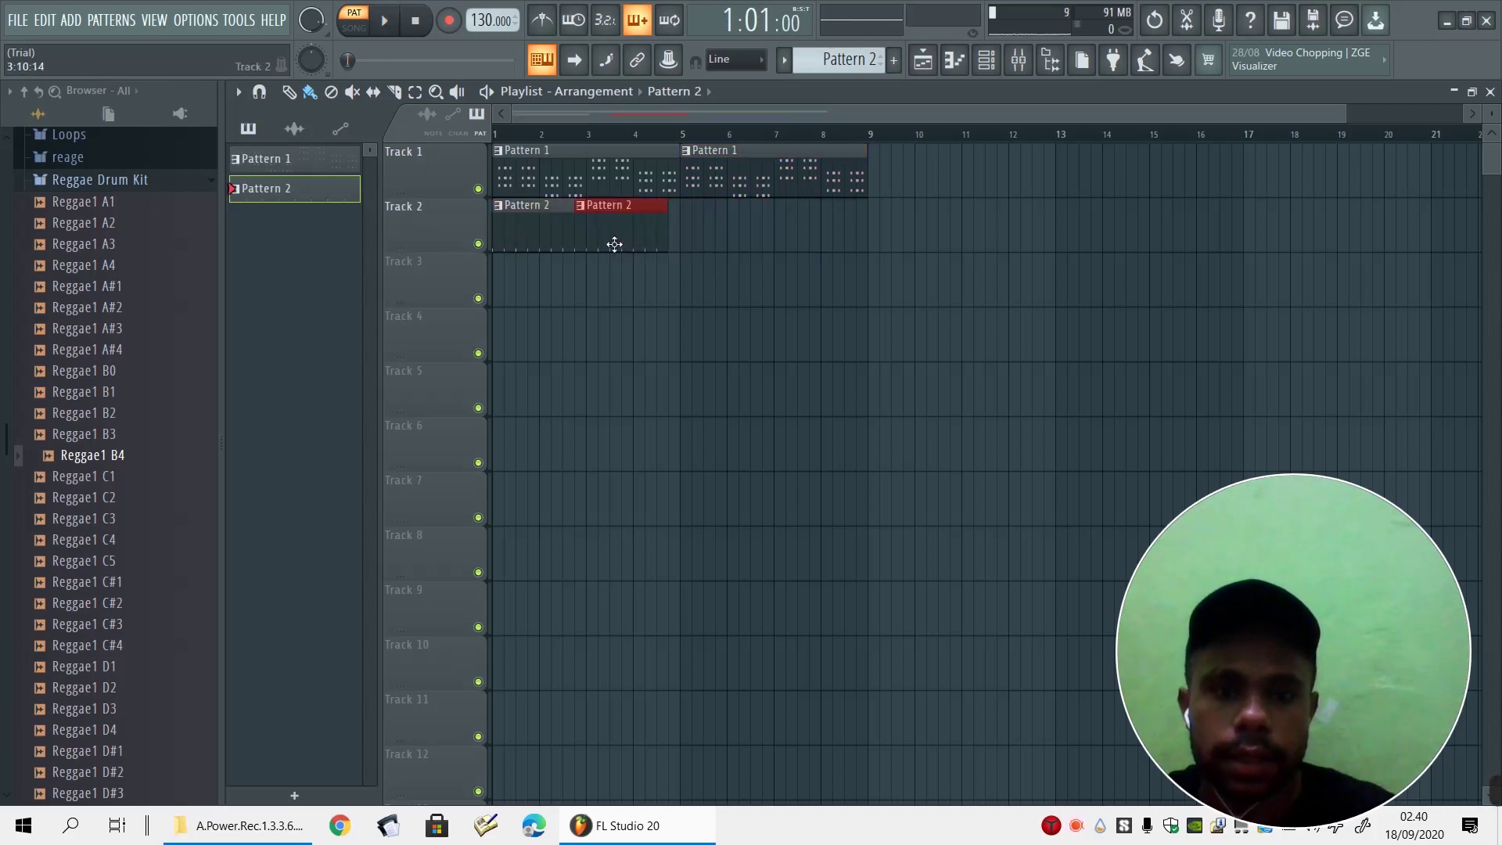
drag(618, 249, 623, 252)
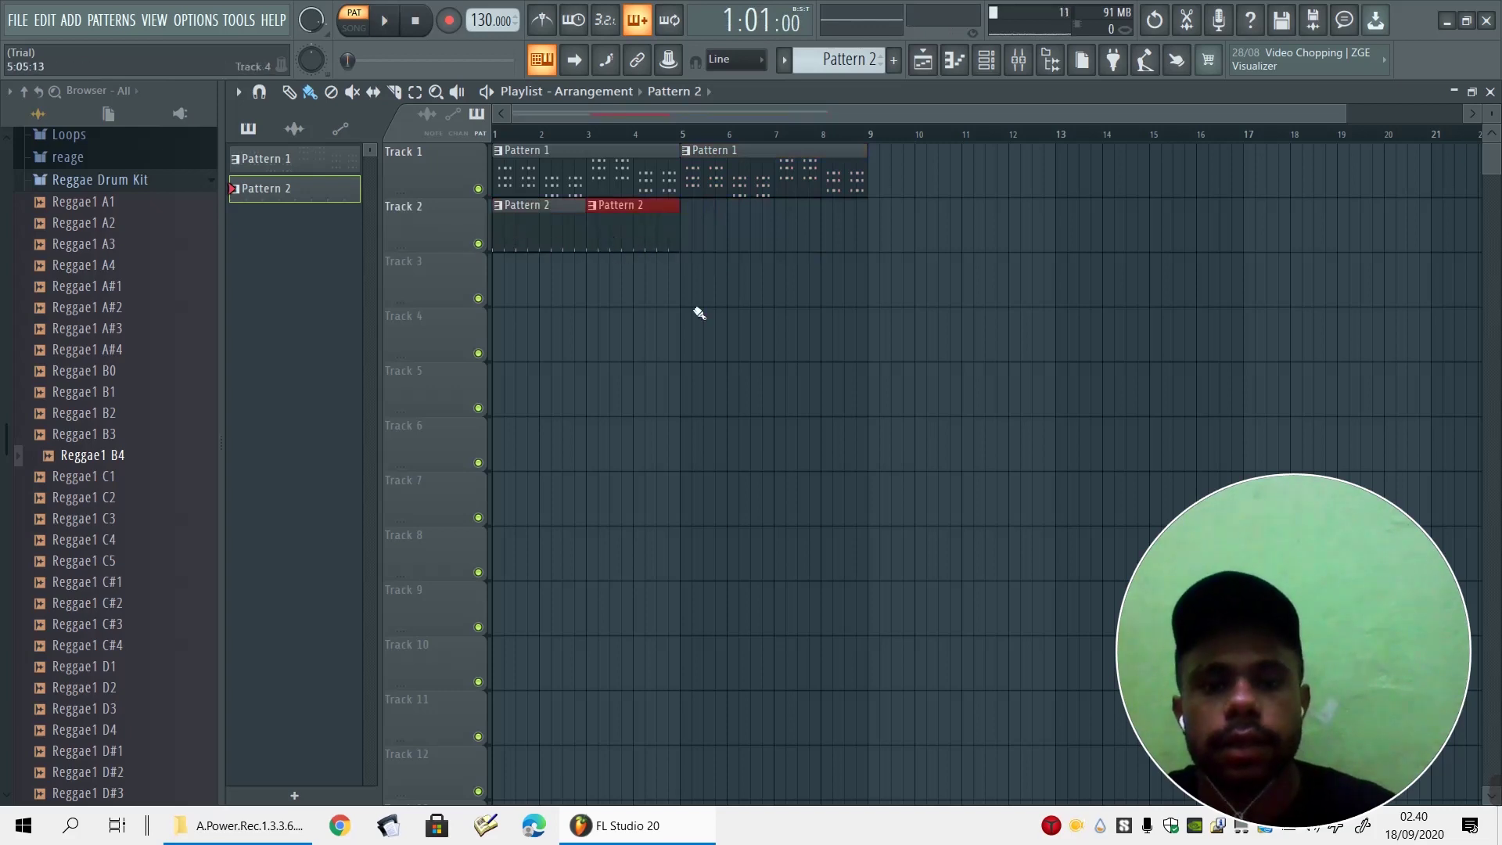
drag(698, 313, 697, 214)
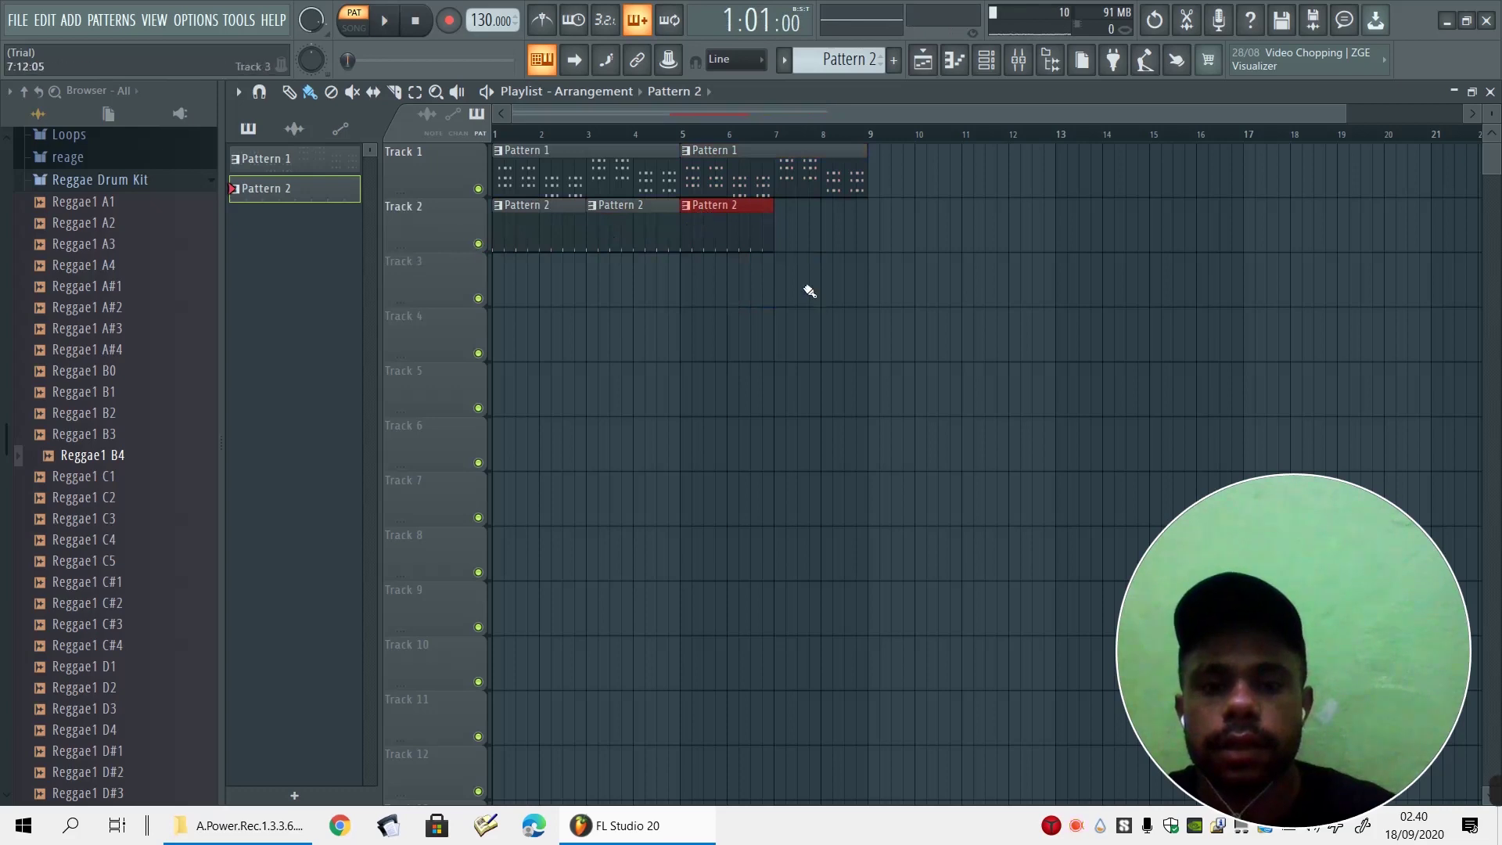
drag(810, 291, 808, 207)
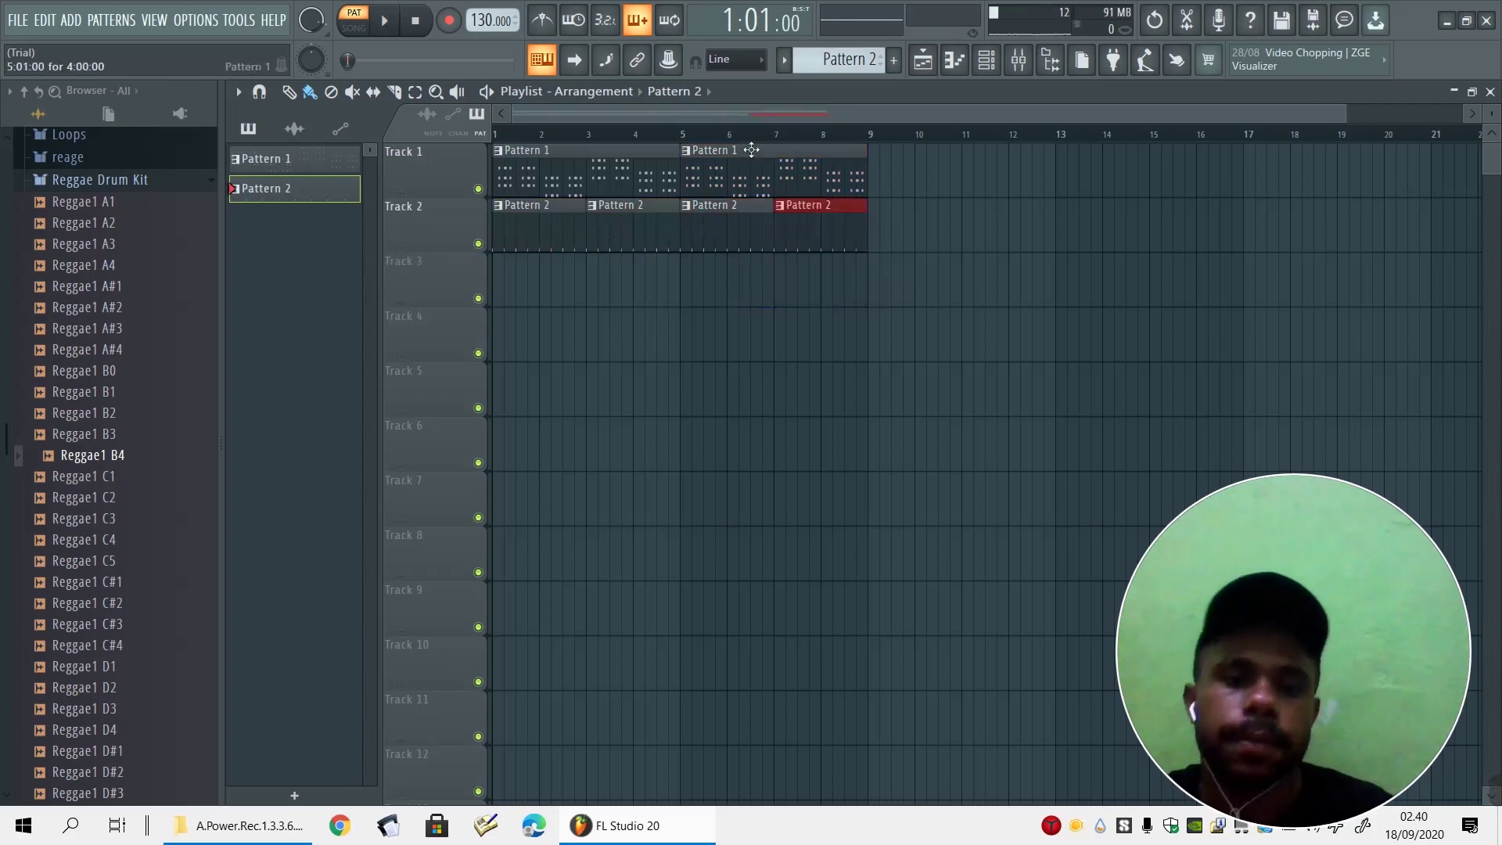
Switch playback to song mode, play the arrangement of both patterns and stop it
key(l)
key(space)
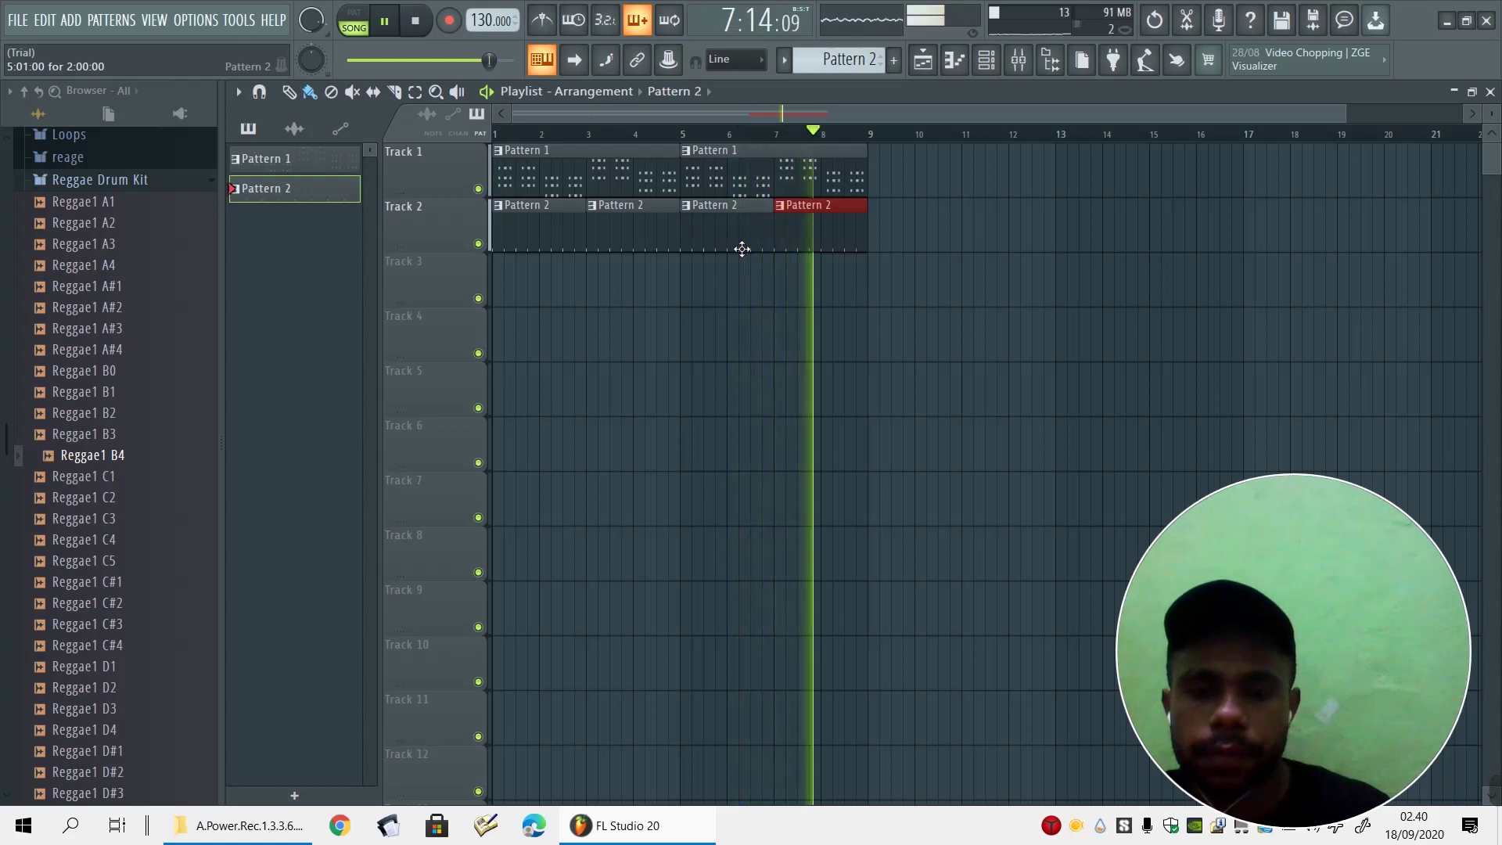
key(space)
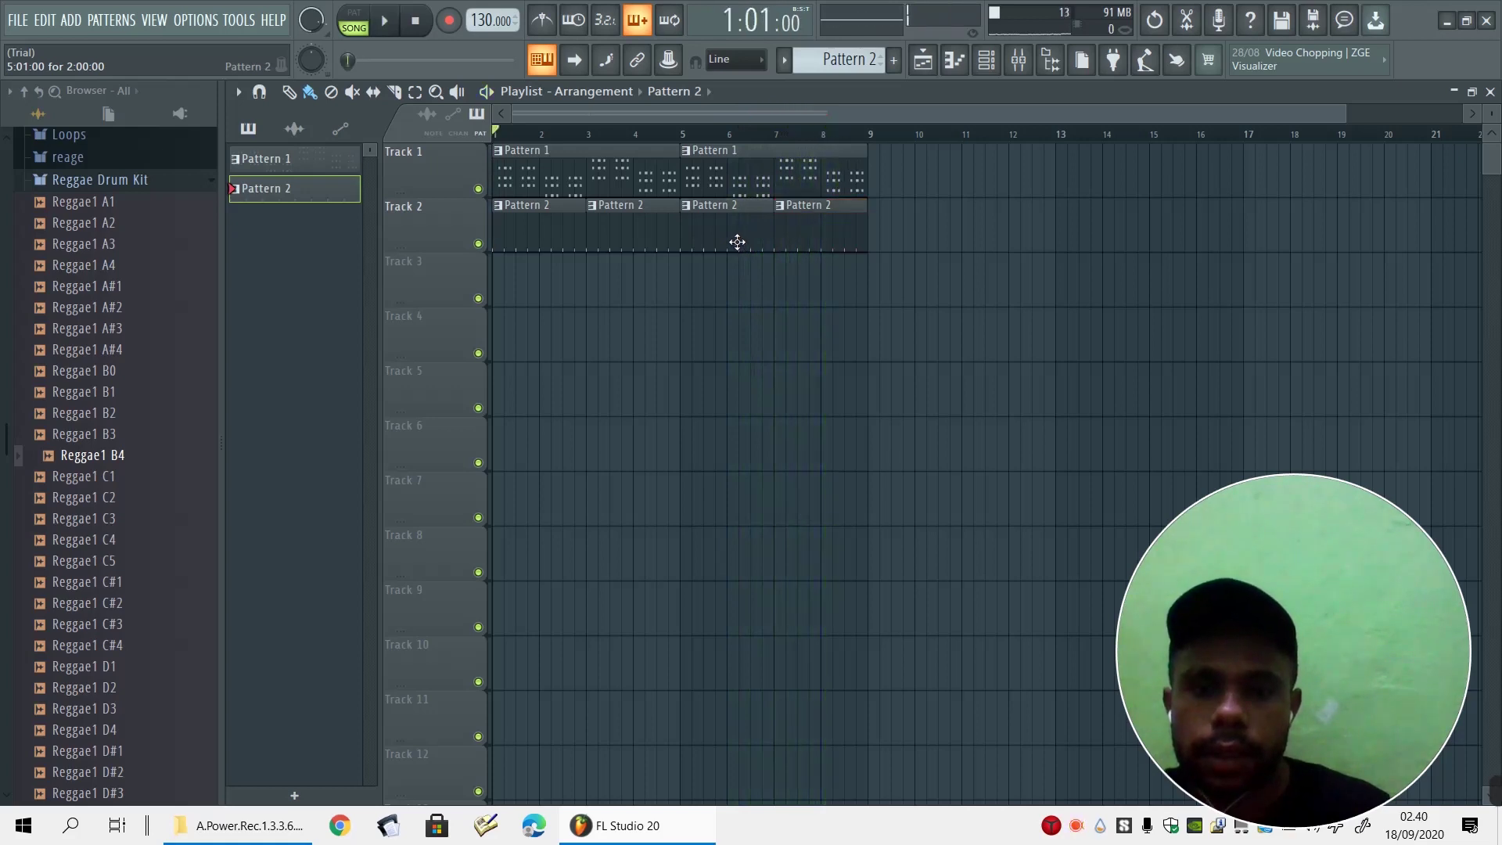
Start Pattern 3 and insert a third Purity instrument channel below Purity #2 in the channel rack
double_click(726, 245)
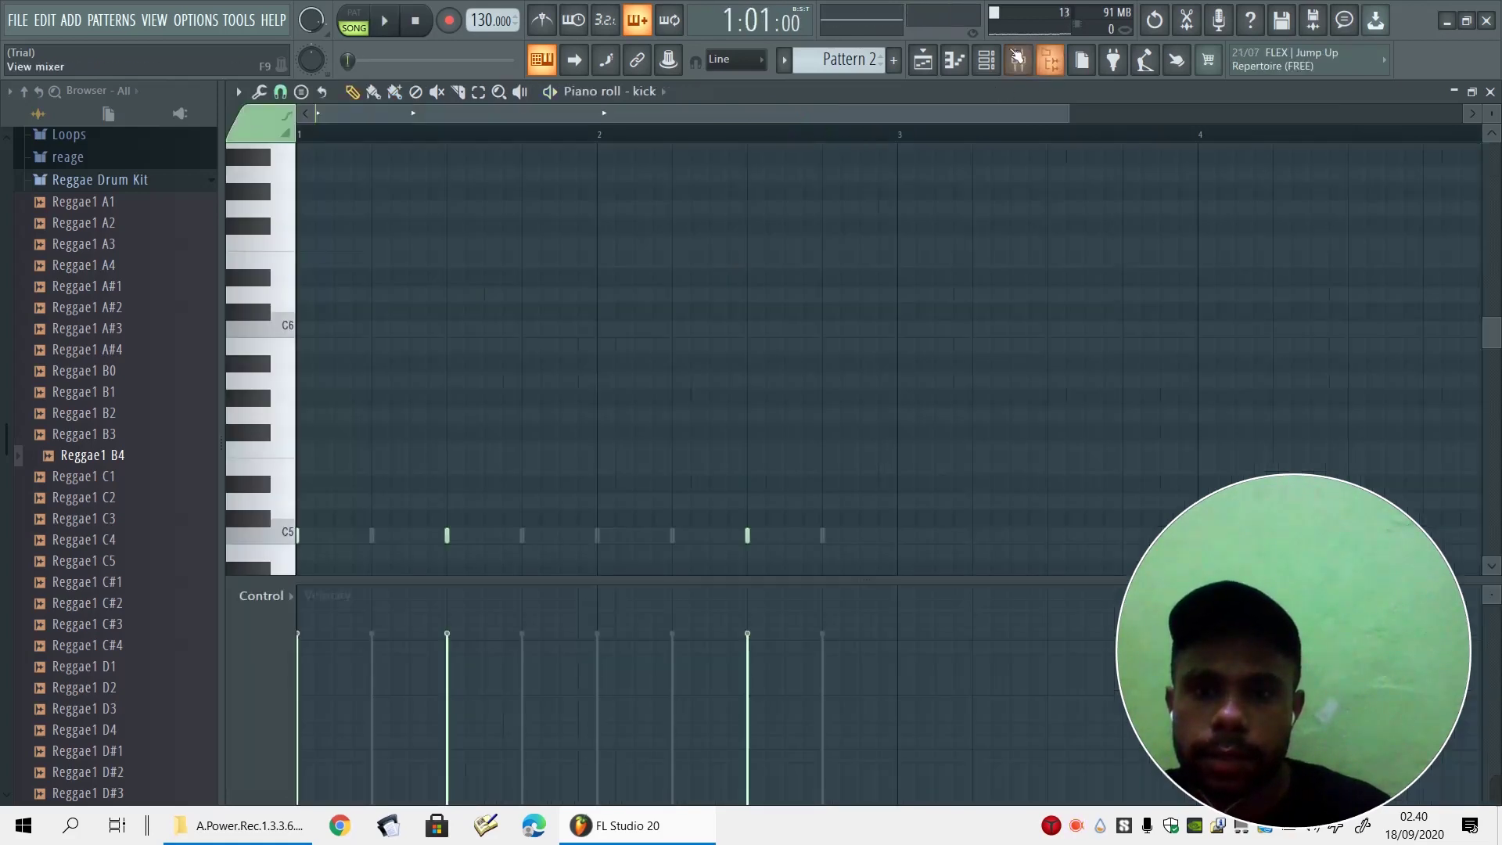
click(985, 63)
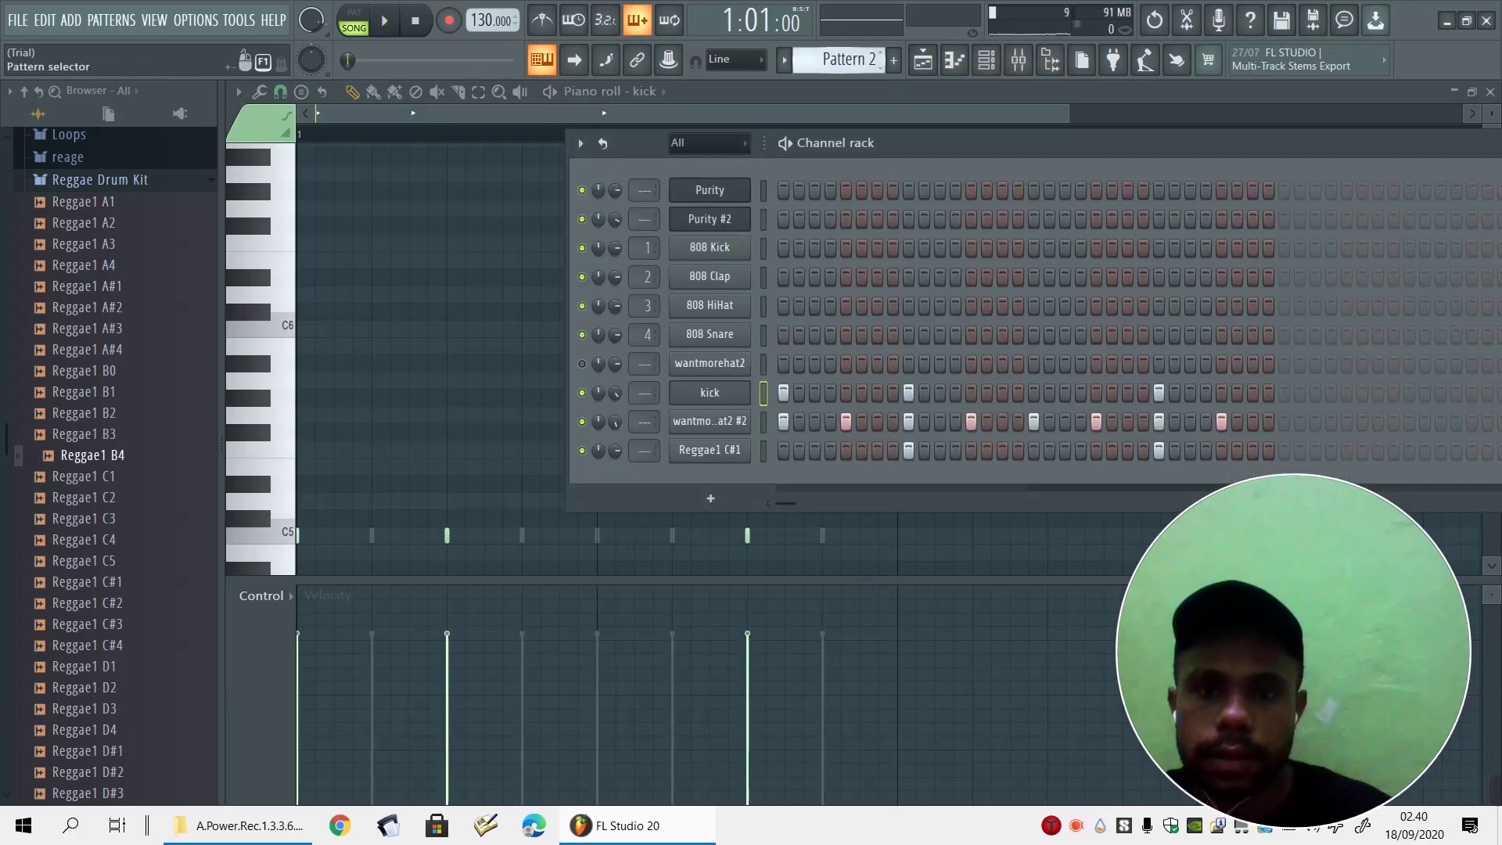
key(F4)
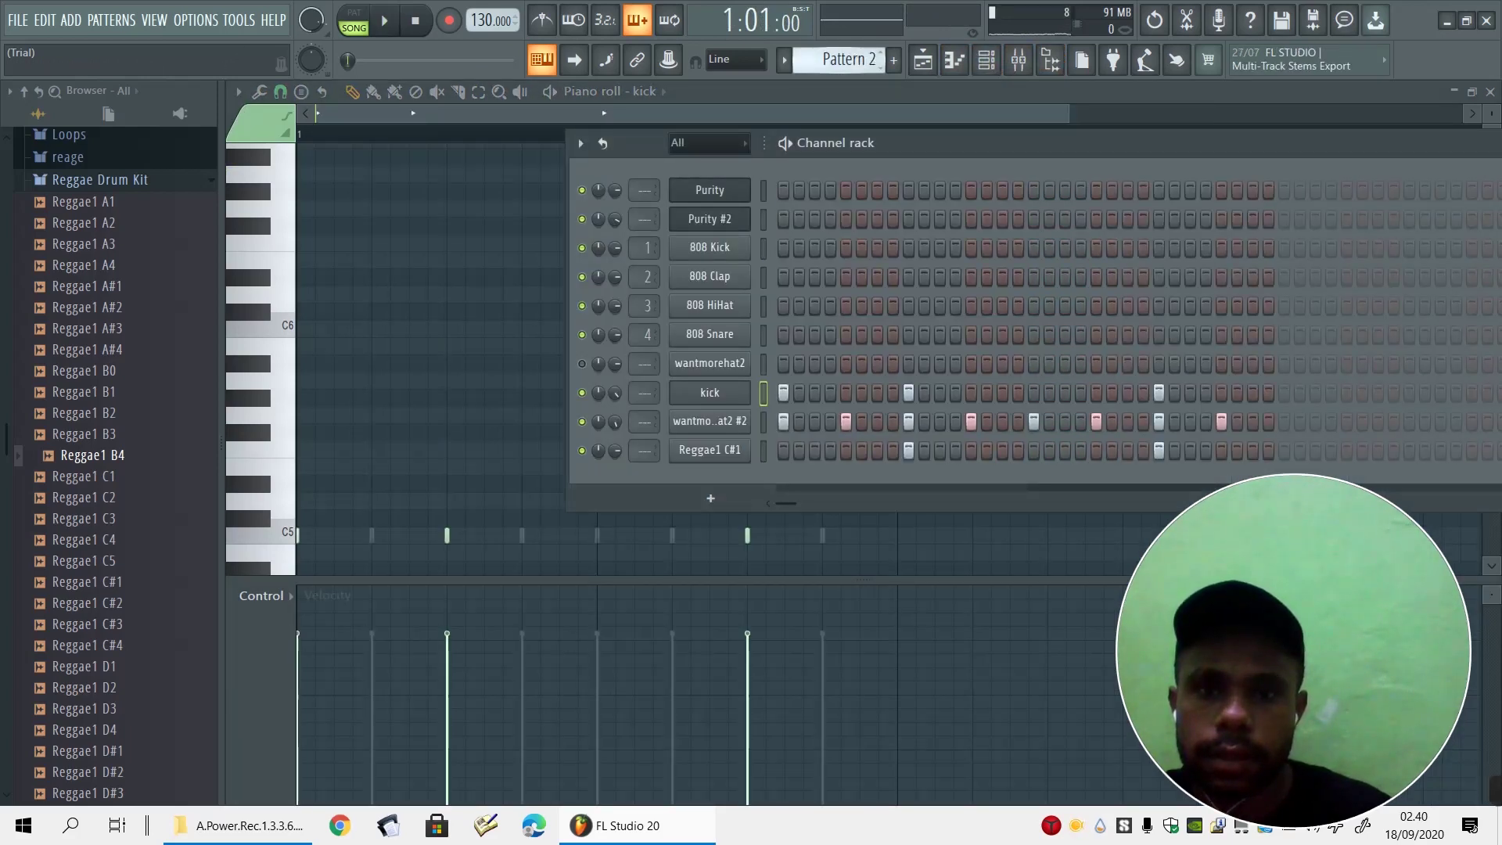
key(KP_Subtract)
right_click(719, 242)
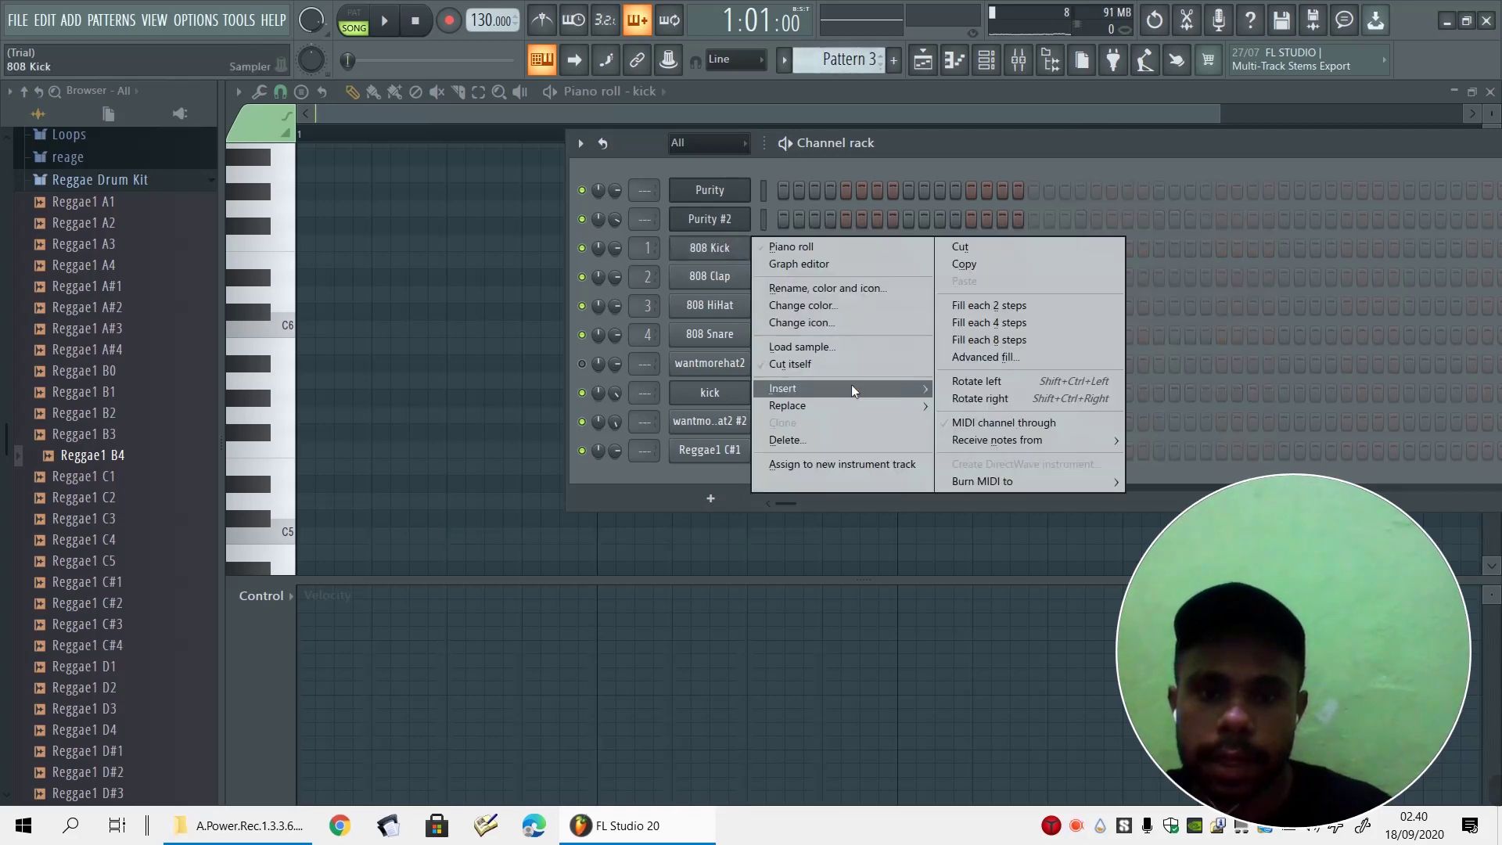
mouse_move(847, 385)
click(967, 259)
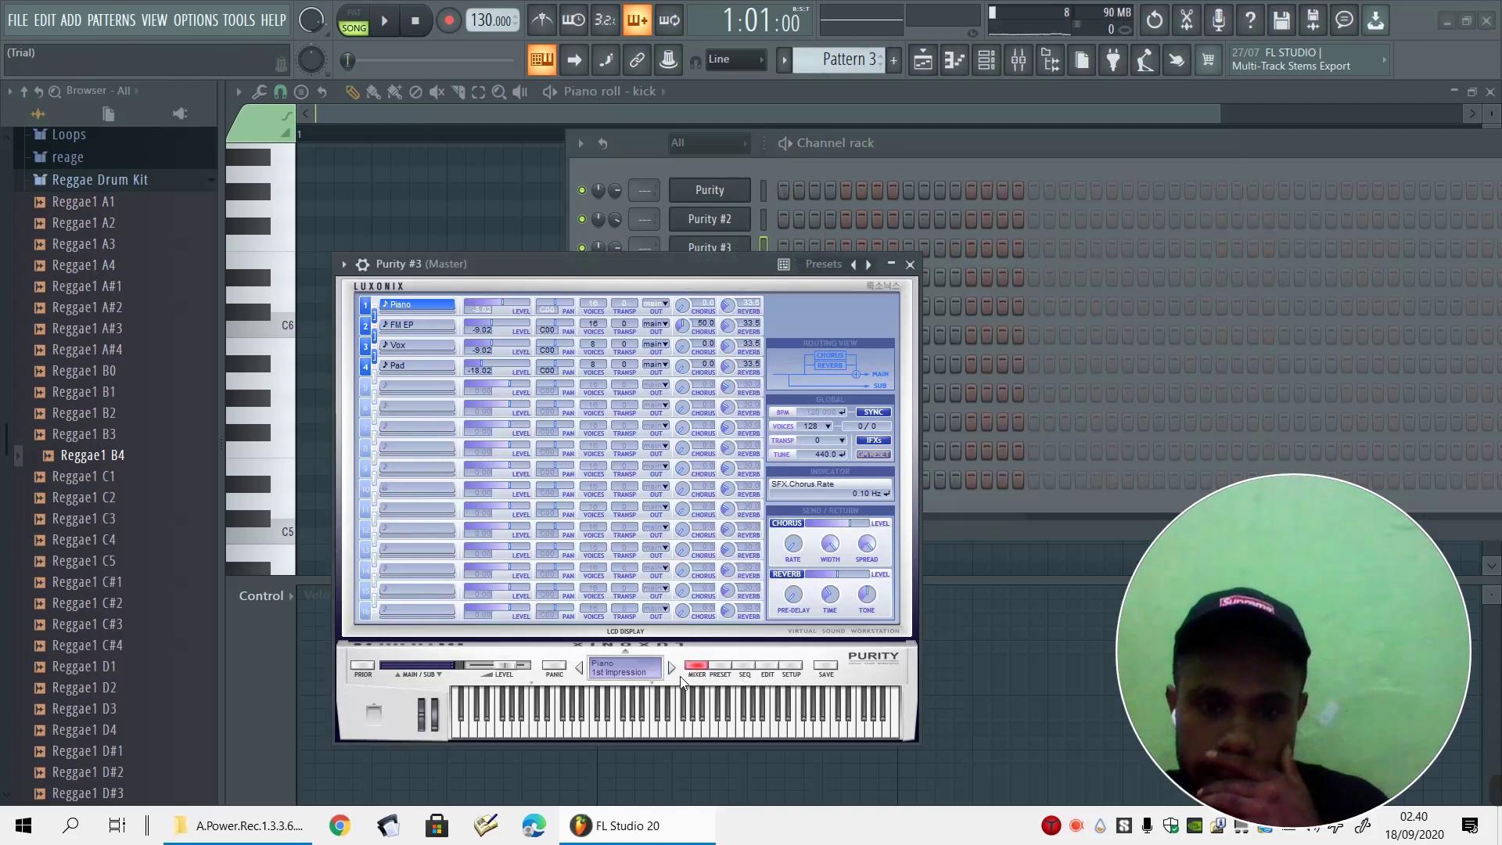
Load the E Bass 14 preset from the Bass Guitar category in Purity #3 and close the plugin
click(721, 666)
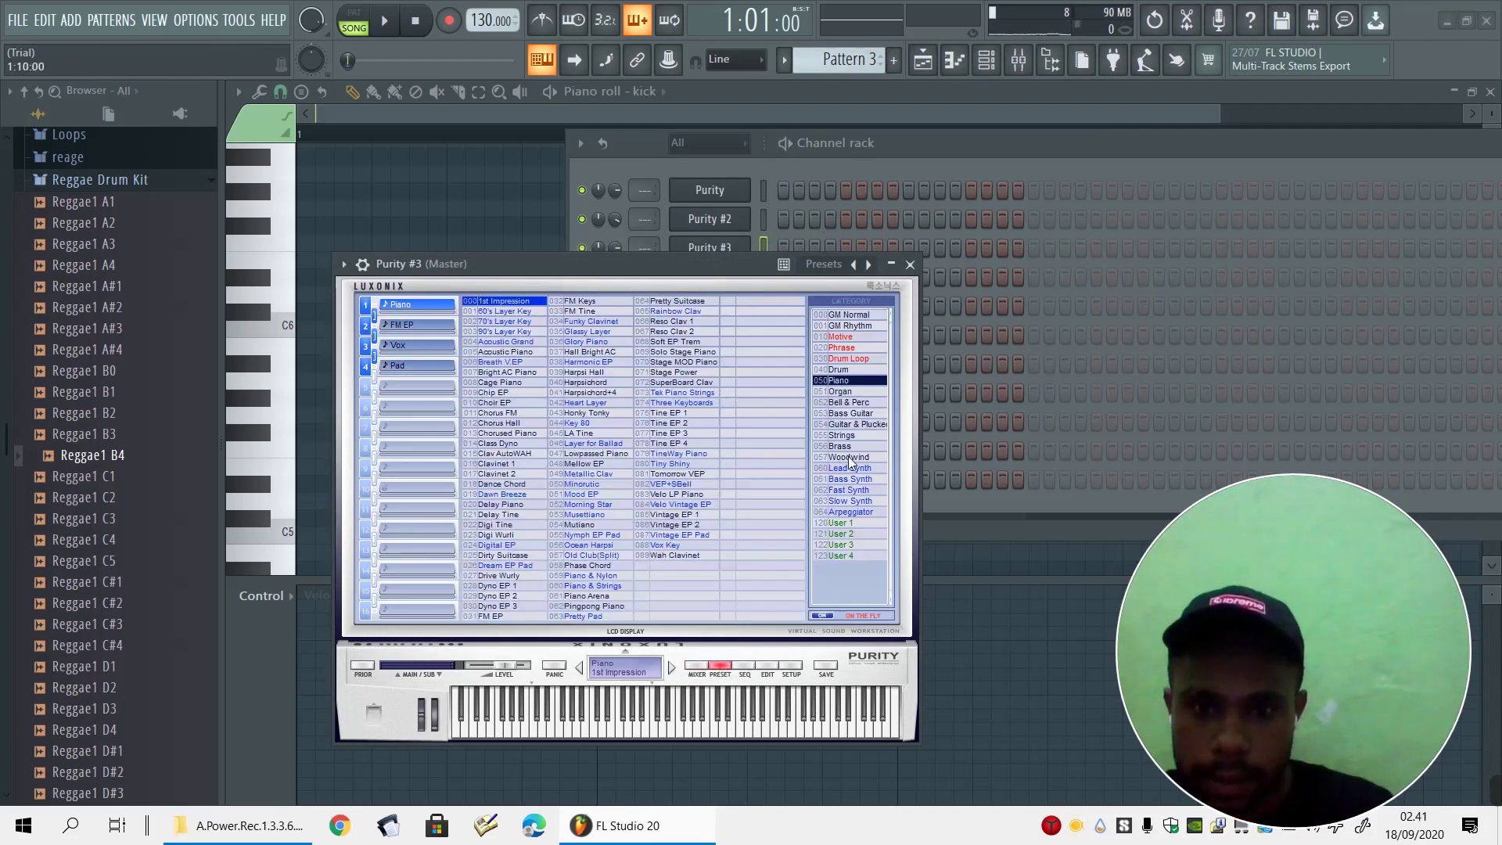
click(855, 424)
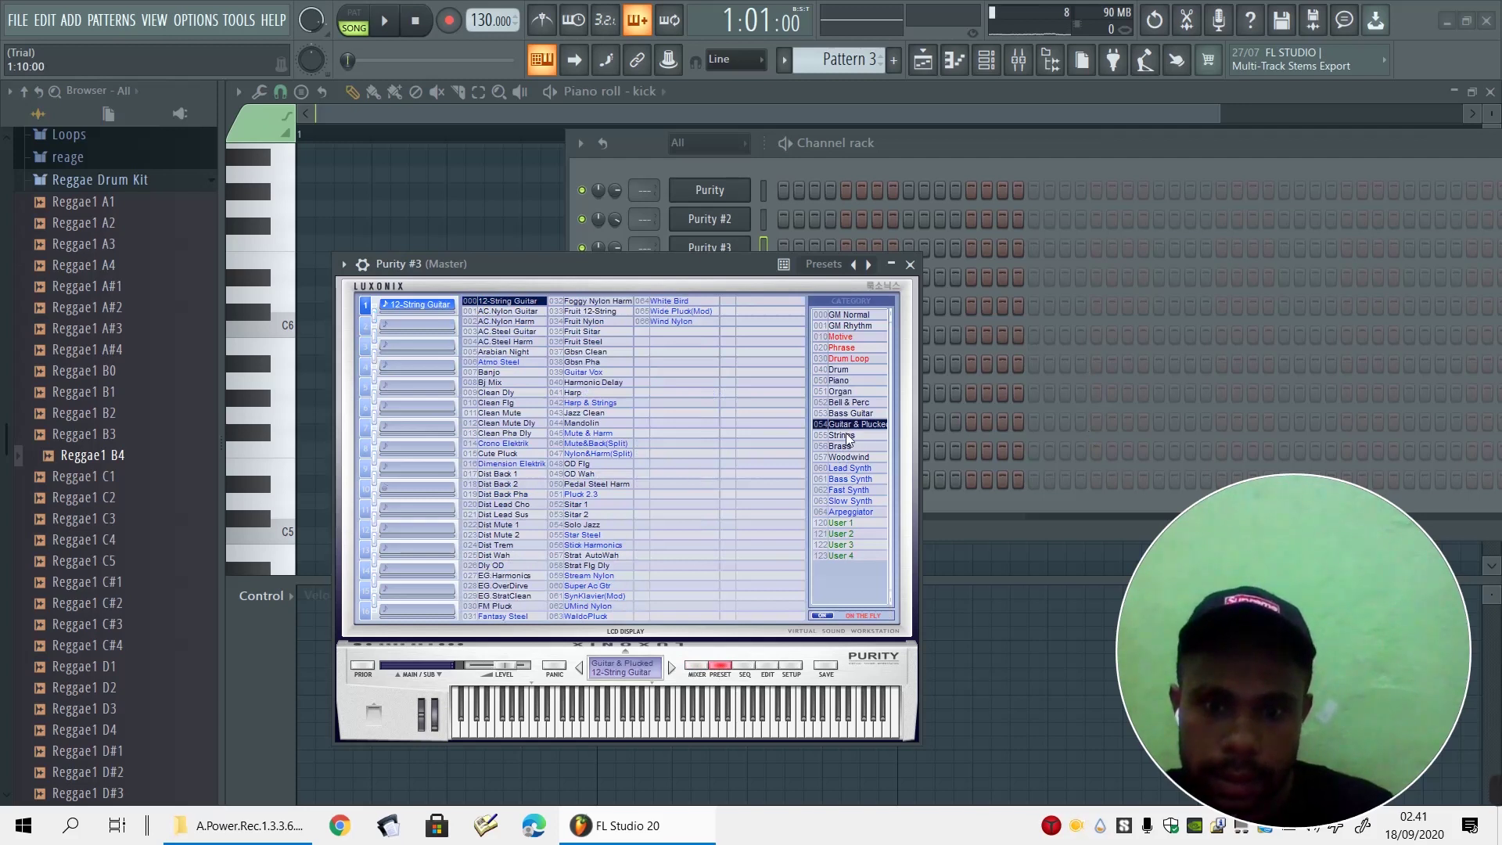
click(838, 414)
click(513, 516)
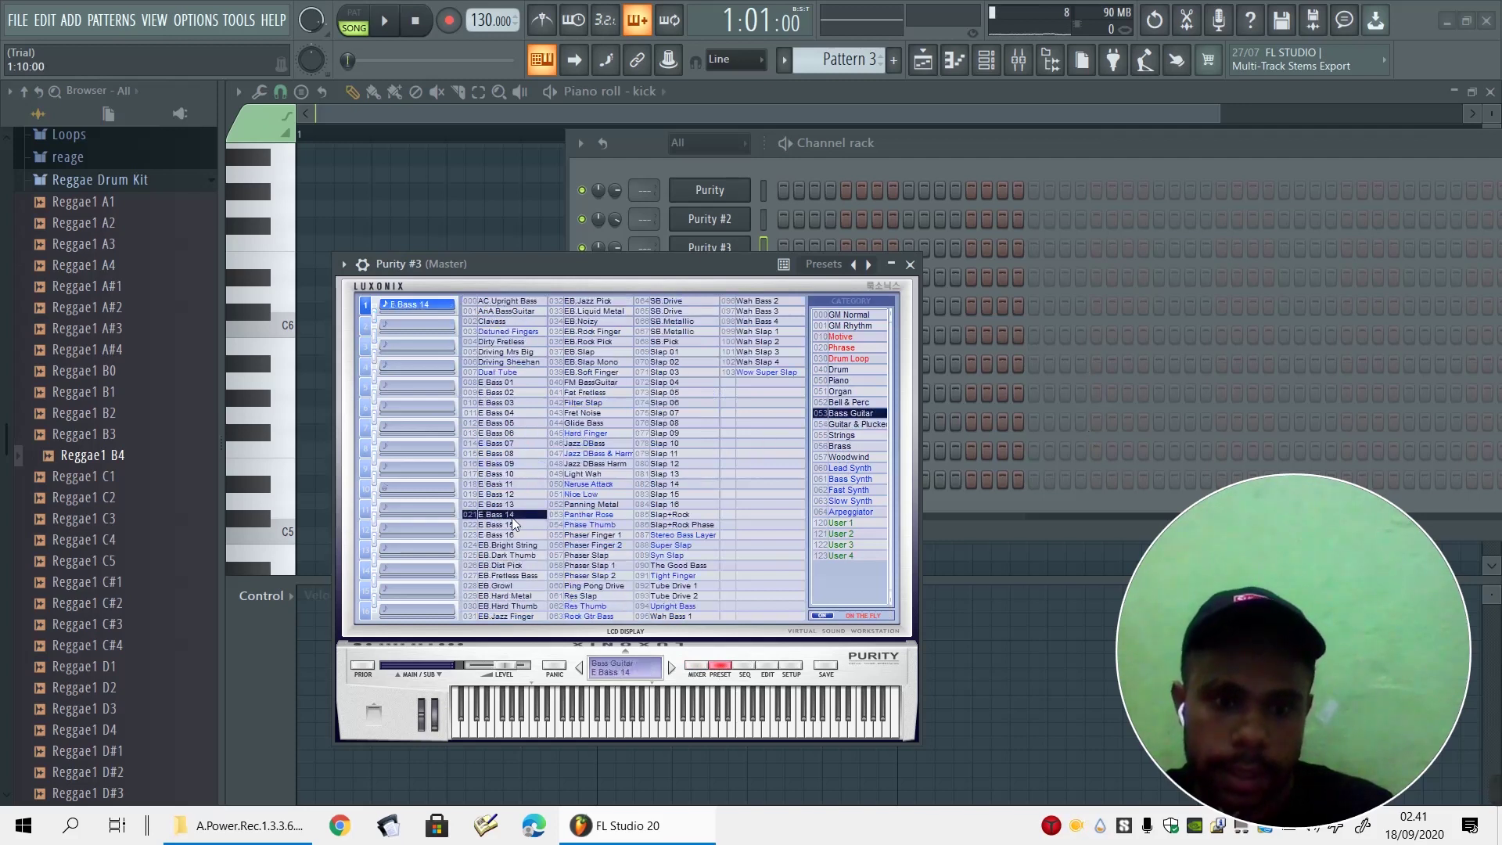
click(967, 537)
Open the piano roll for Purity #3 and place an A4 bass note about one beat long at bar 1
right_click(732, 238)
click(782, 245)
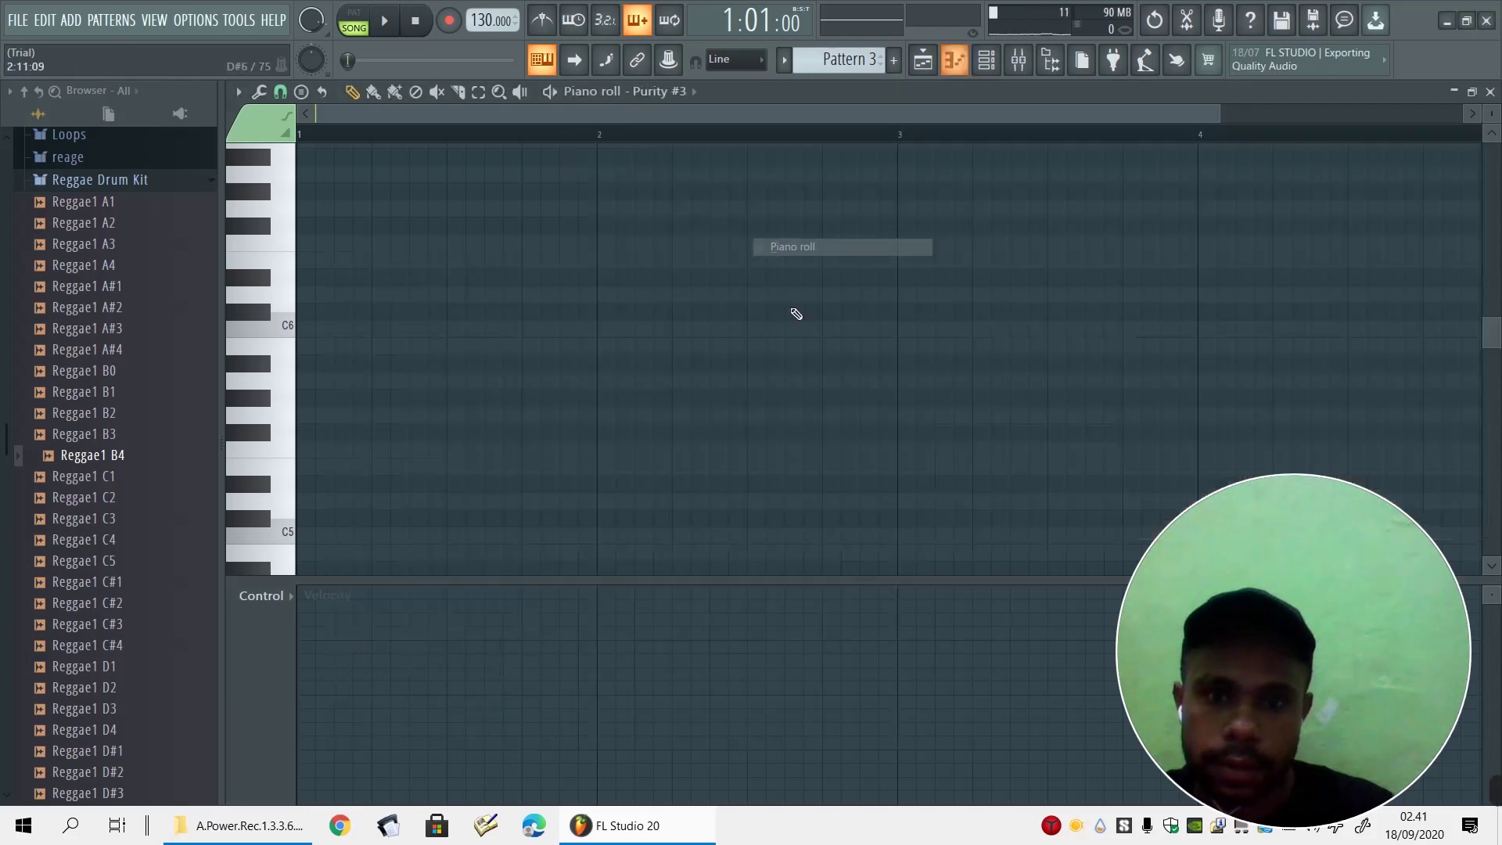
click(281, 413)
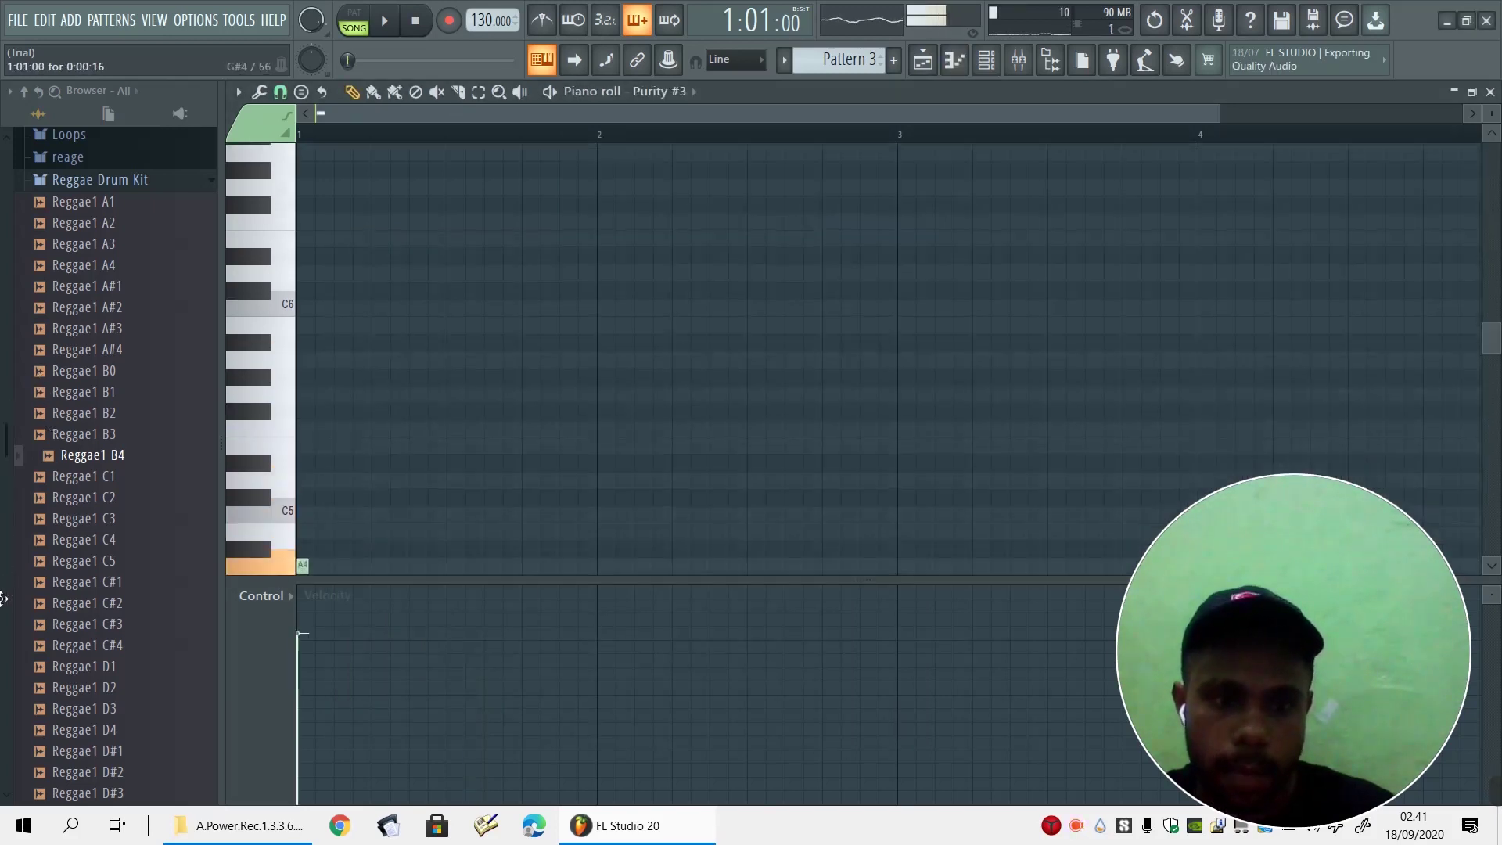
drag(4, 423, 6, 464)
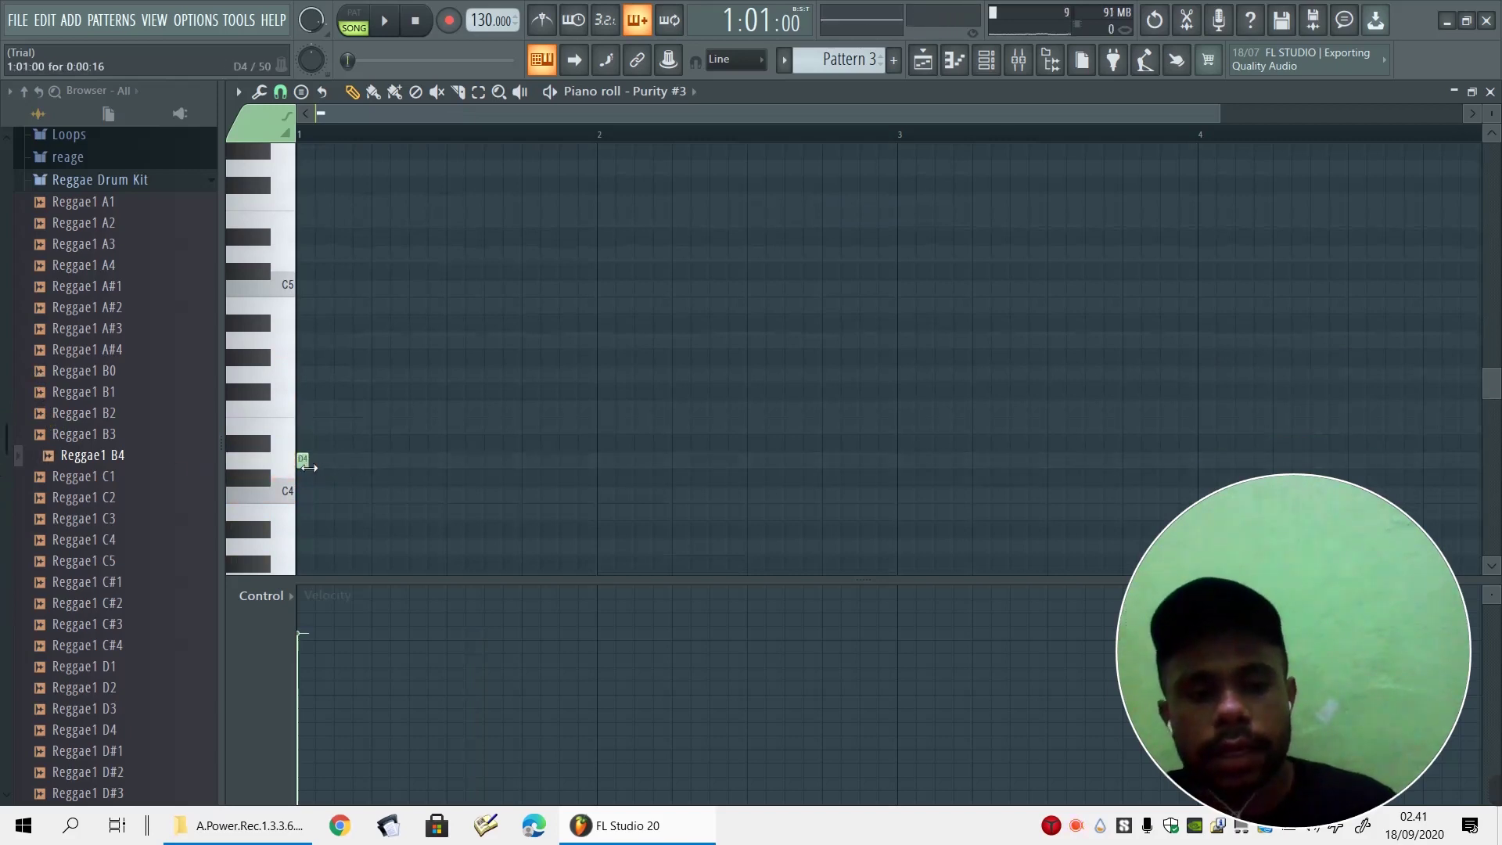
mouse_move(308, 467)
mouse_down()
mouse_move(403, 462)
mouse_move(364, 463)
mouse_move(346, 341)
mouse_up()
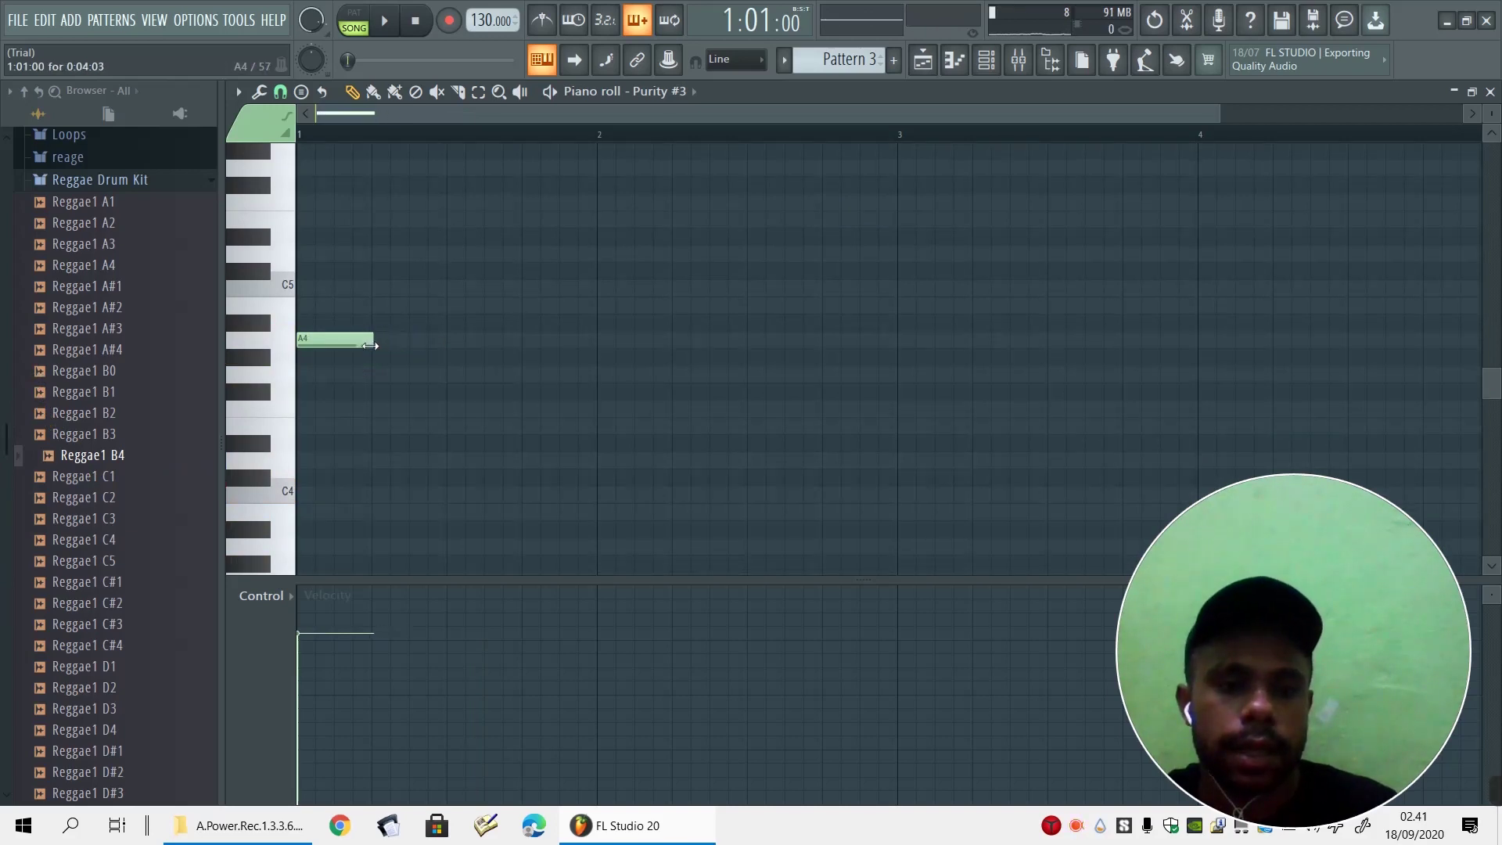
Set the piano roll snap to Line and place a one-beat F4 note at the start of bar 2
click(280, 91)
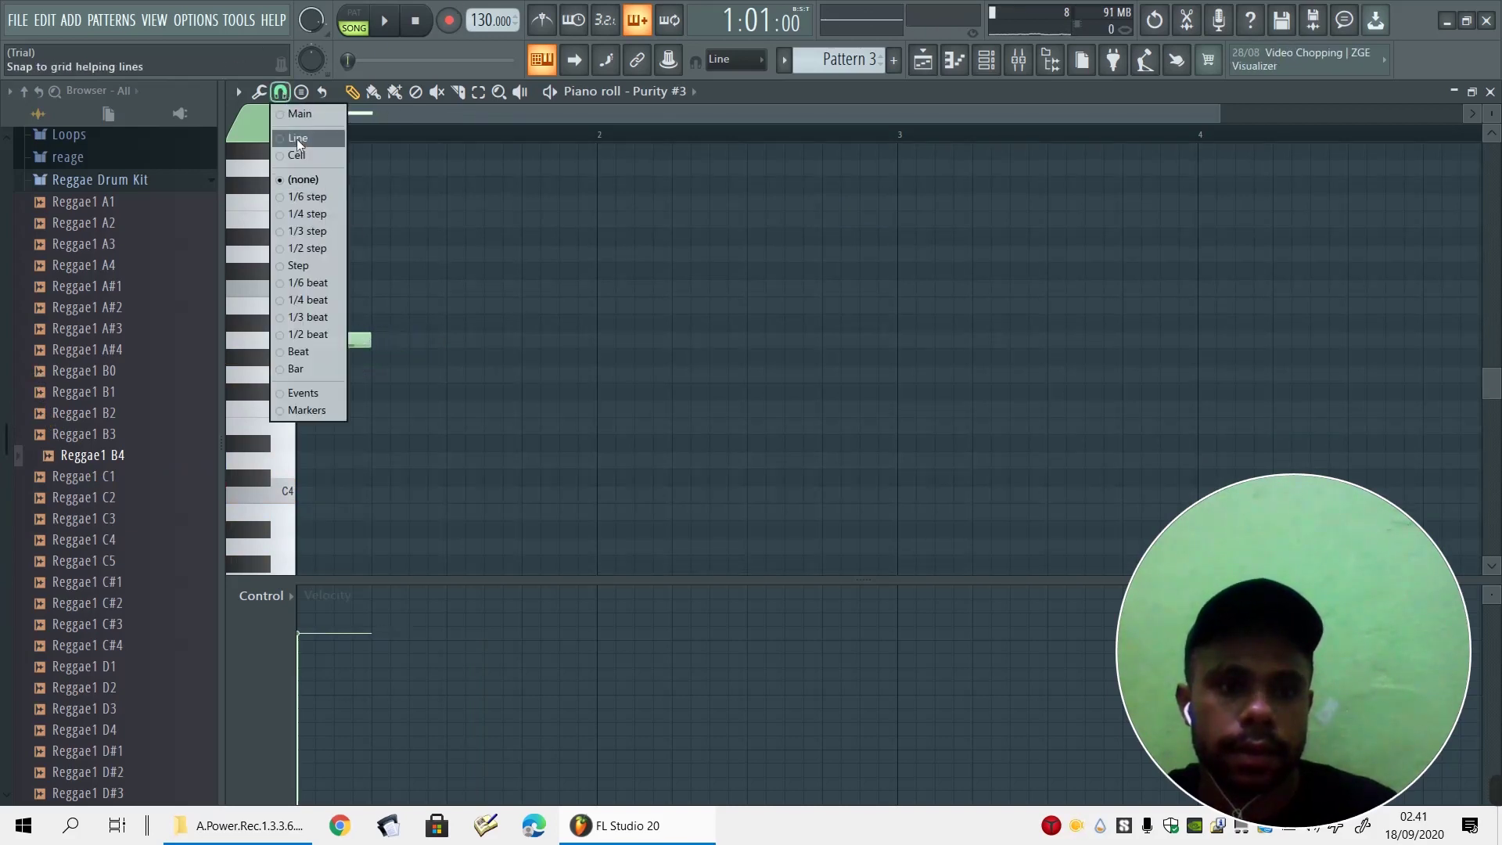
click(300, 146)
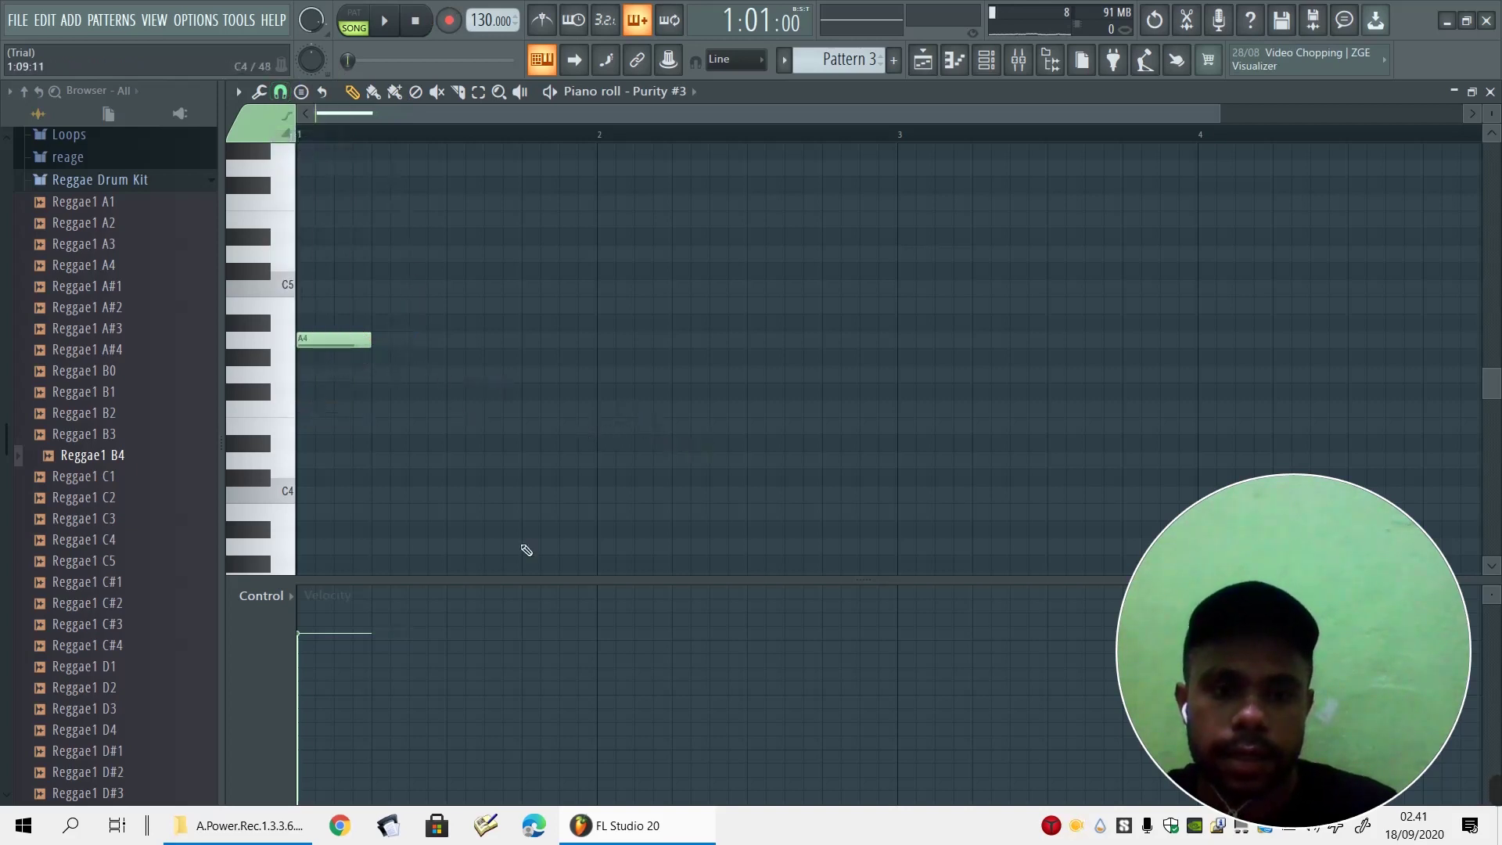
click(622, 426)
click(657, 408)
right_click(665, 409)
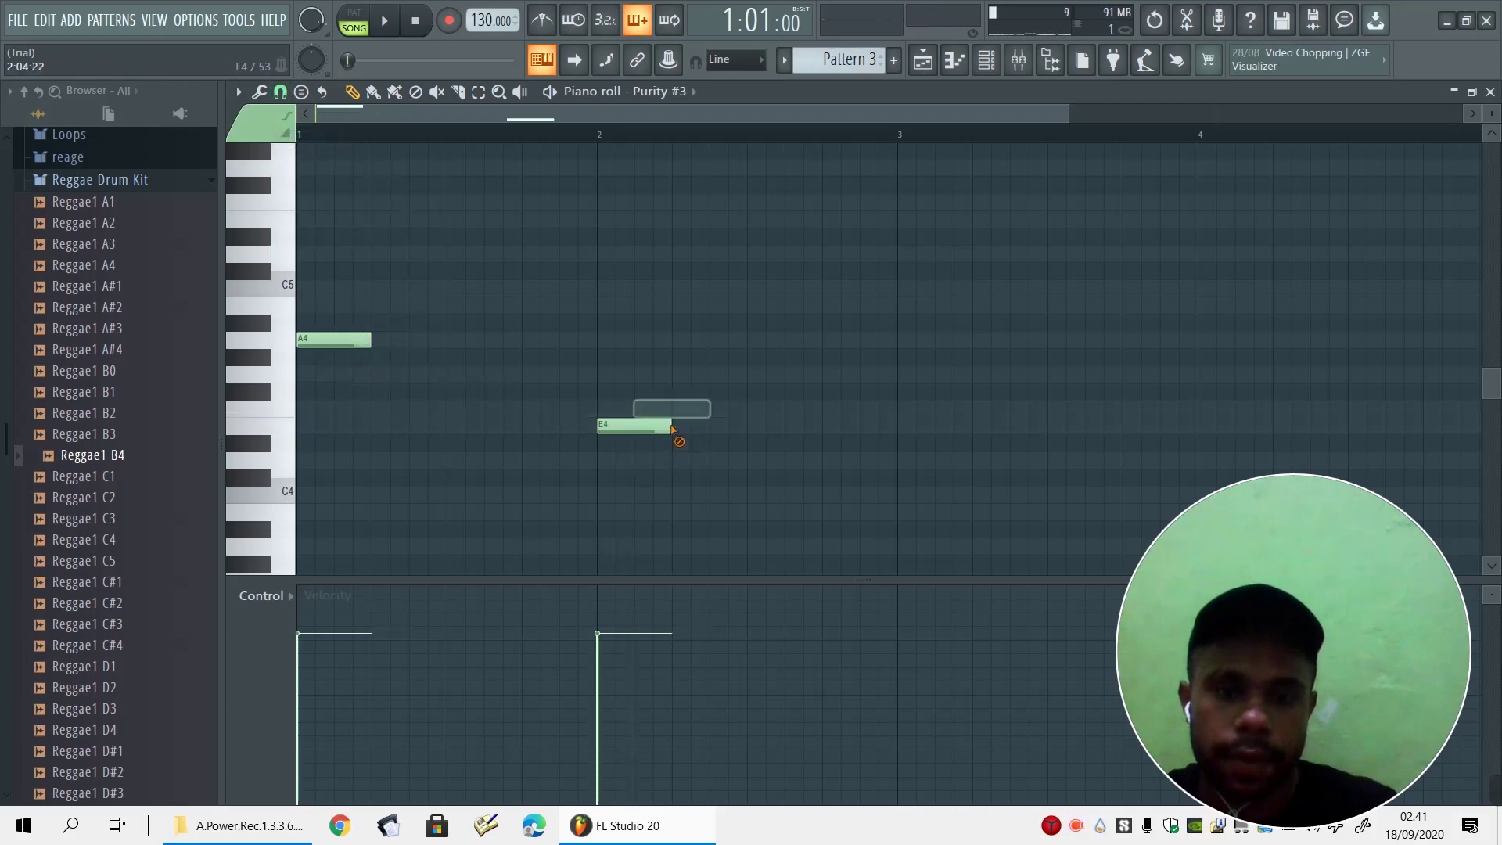
mouse_move(626, 426)
mouse_down()
mouse_move(604, 392)
mouse_move(607, 408)
mouse_up()
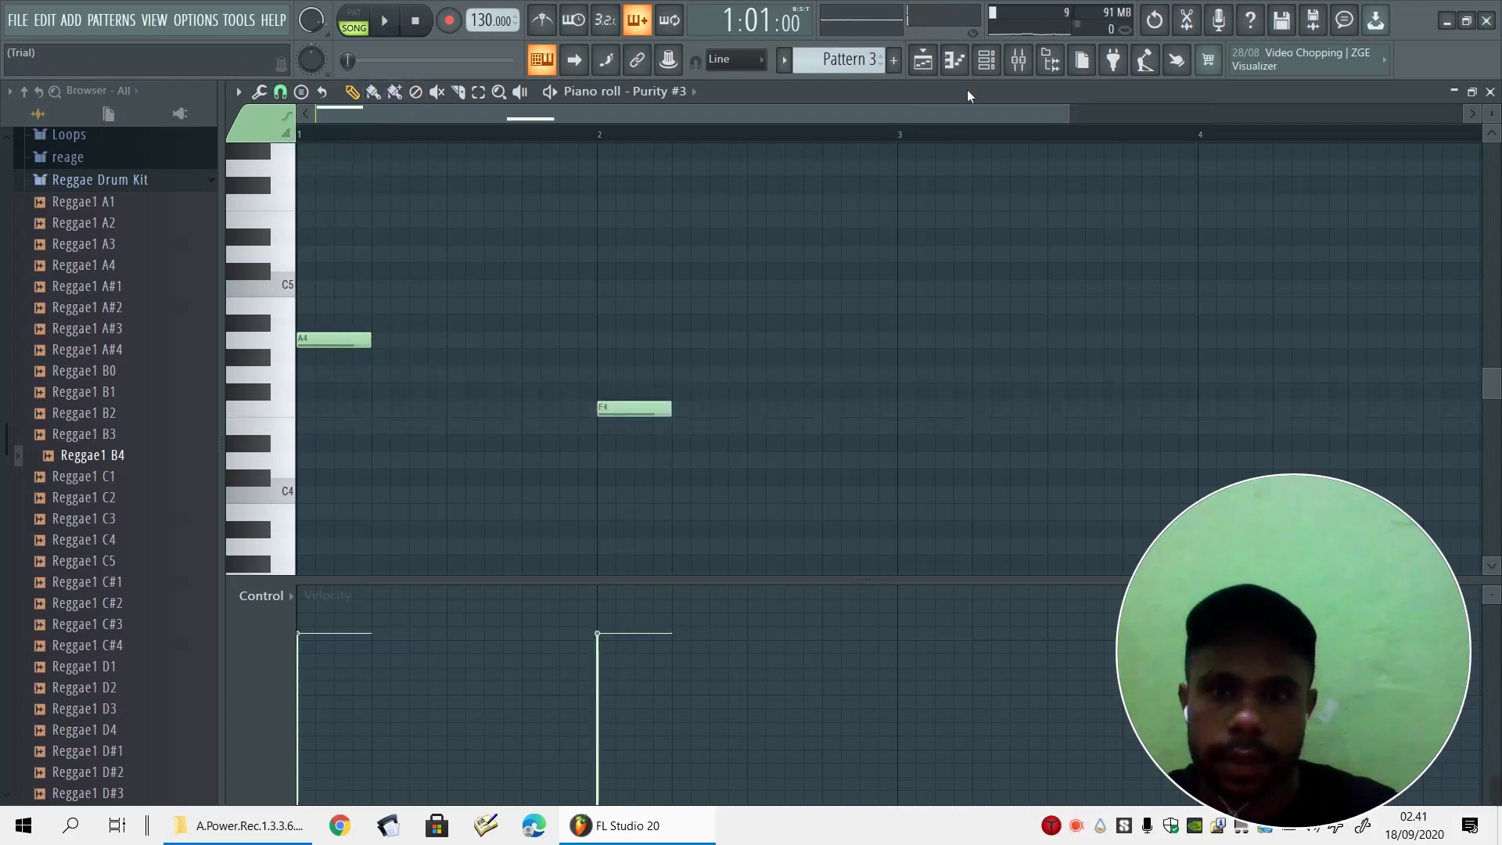
Place a Pattern 3 clip at bar 1 on playlist Track 3 and play the arrangement
click(923, 61)
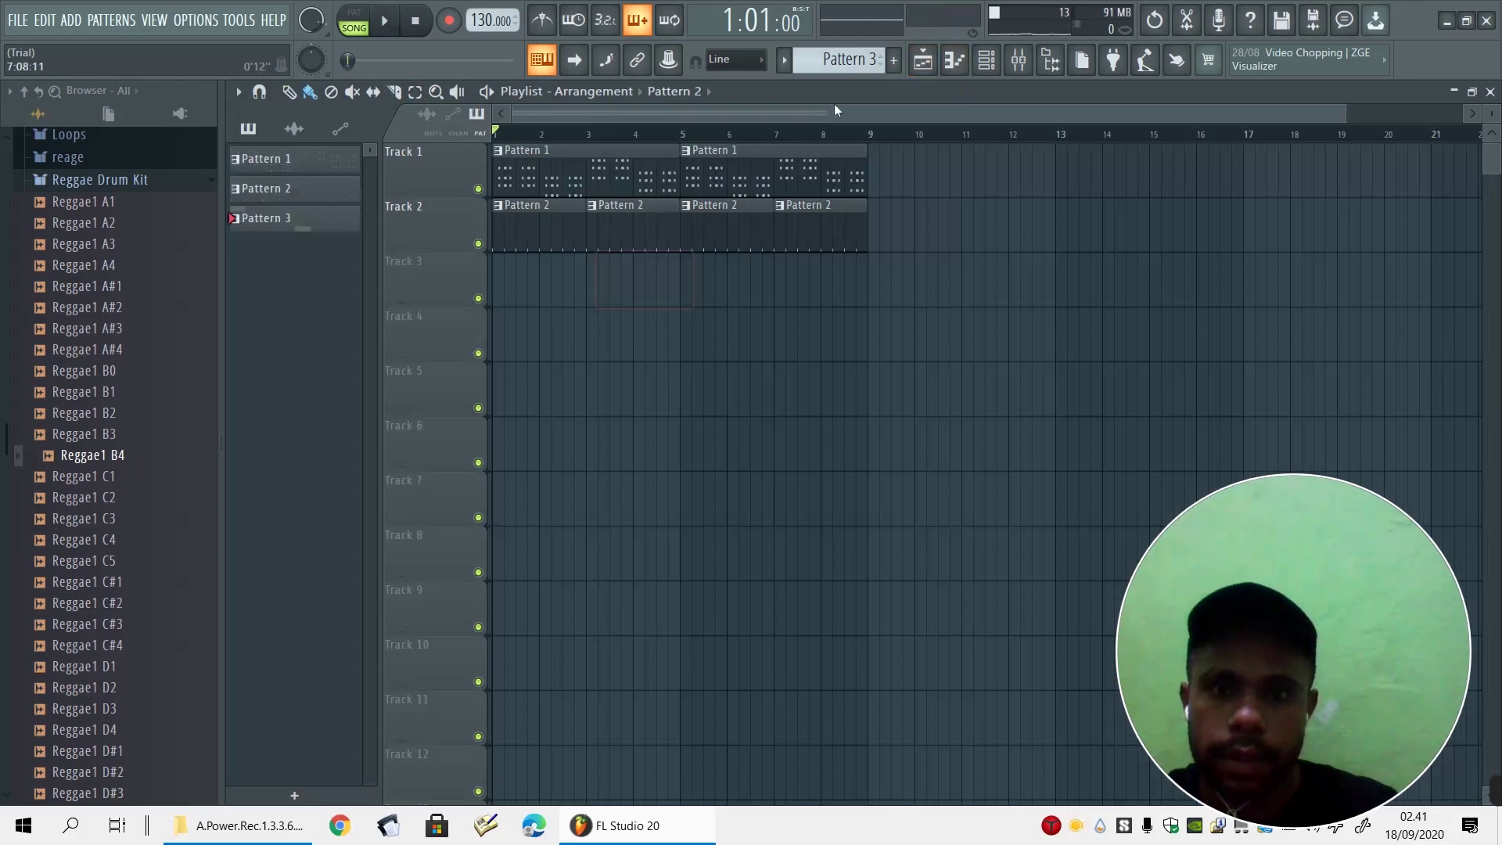
drag(575, 335, 547, 291)
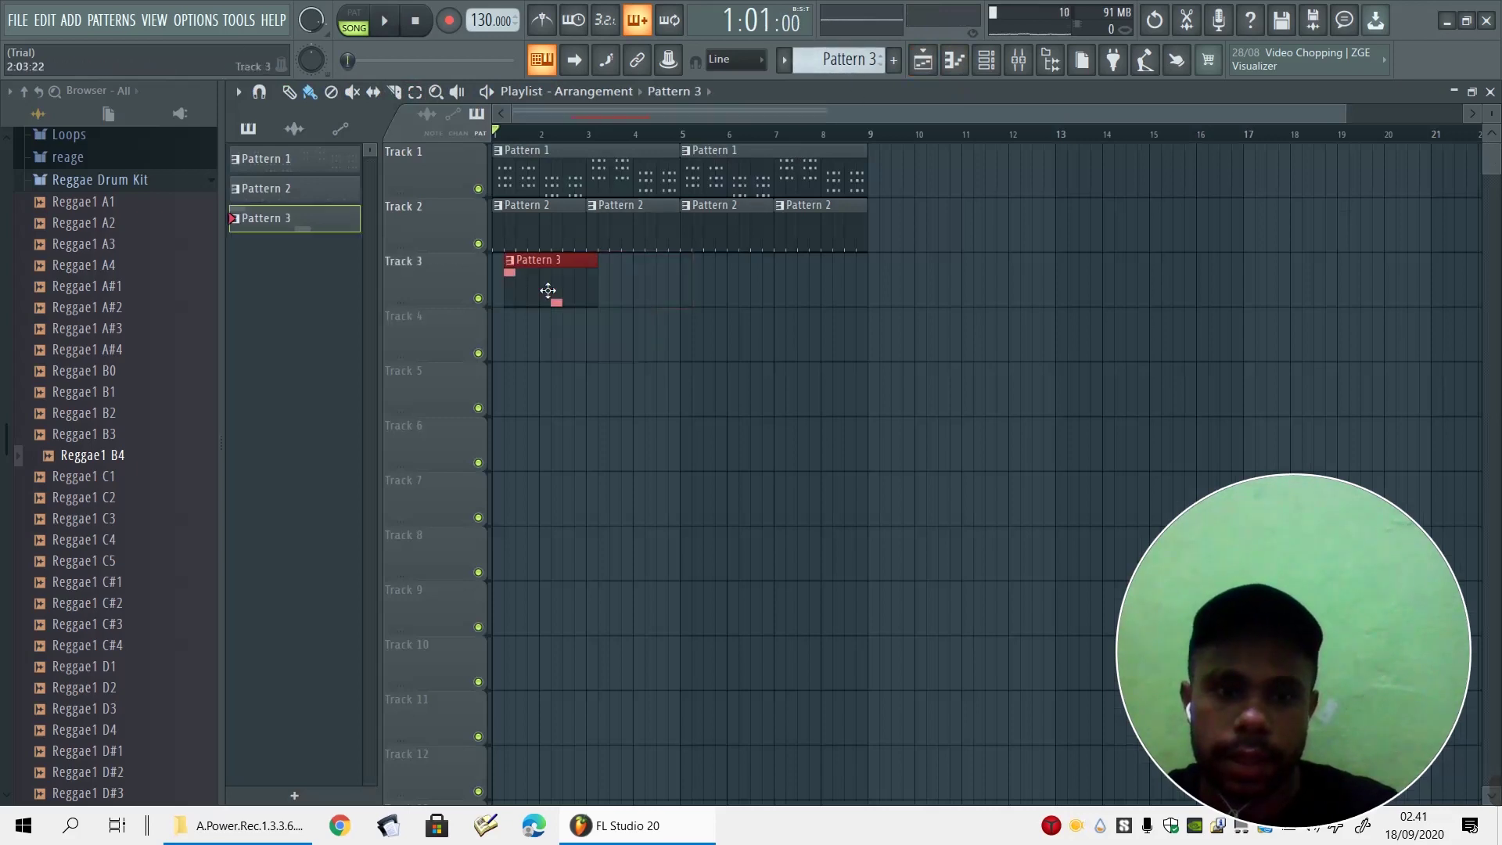
key(space)
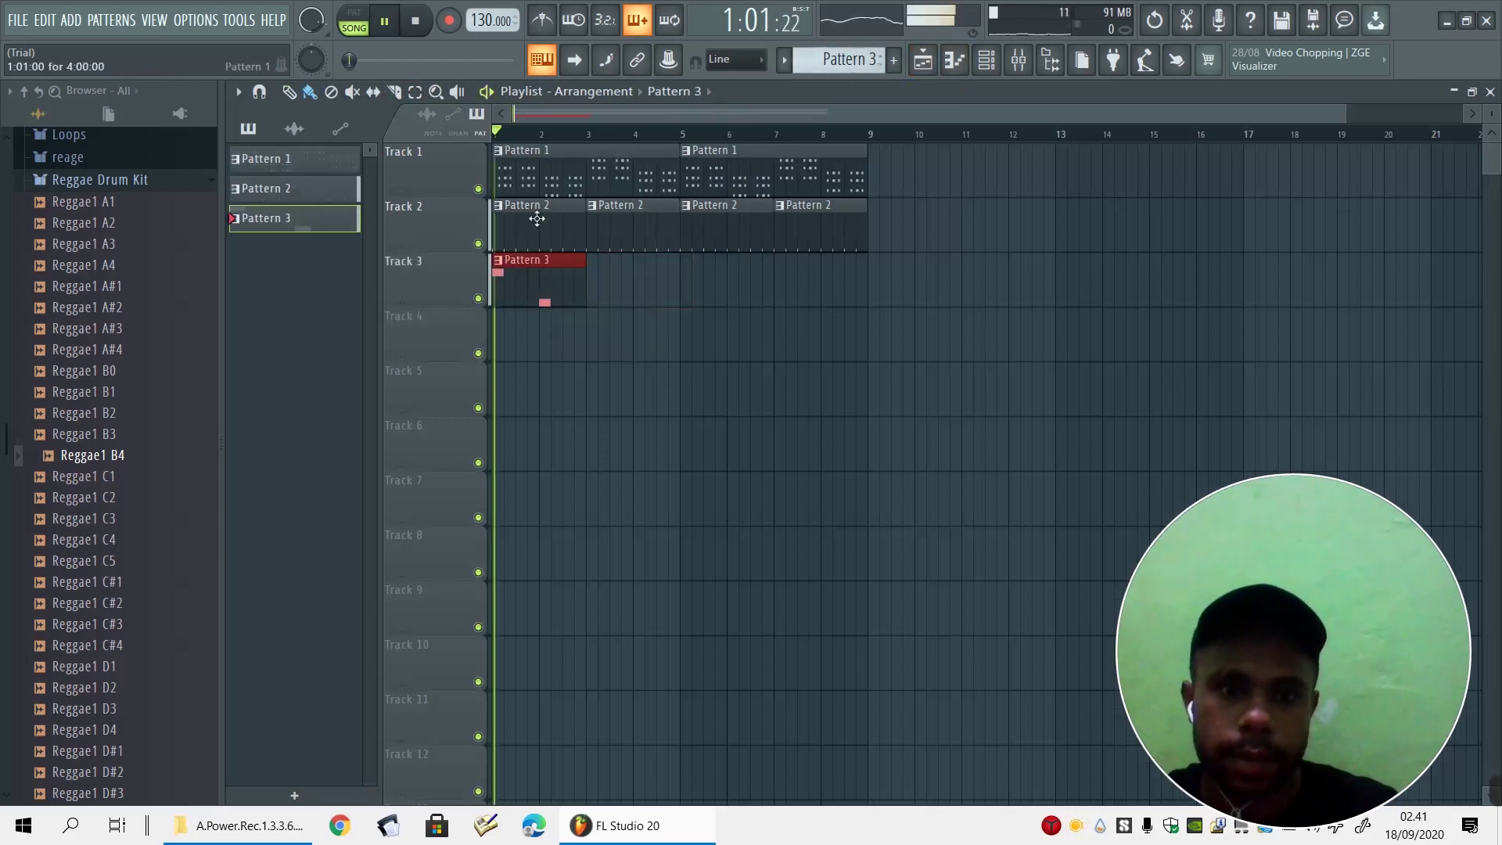
Add one-beat bass notes to Pattern 3, C5 at bar 3 and G4 at bar 4, and play the line
double_click(569, 302)
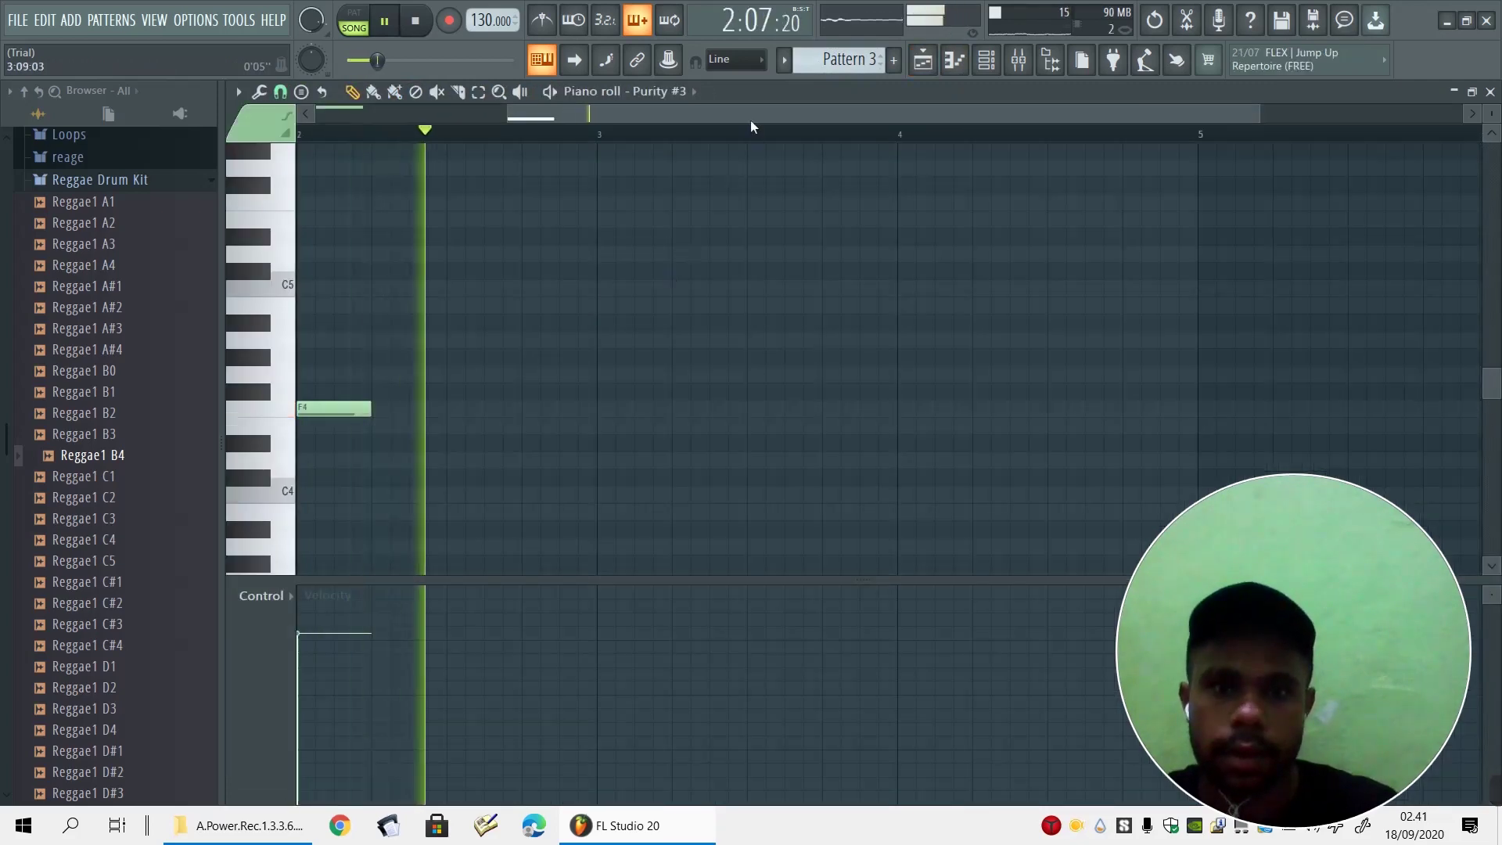
key(space)
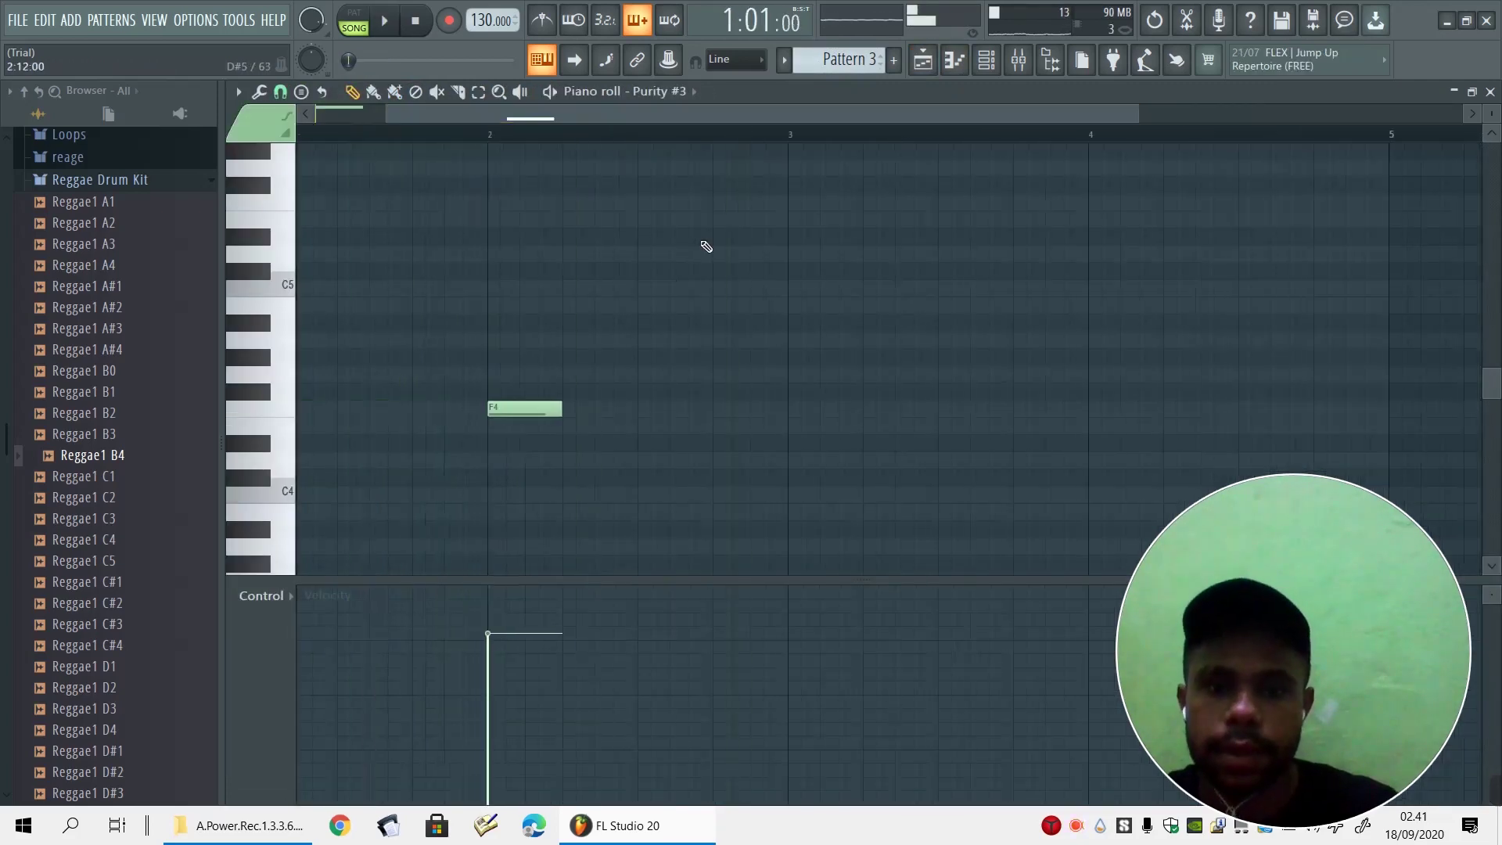
click(798, 289)
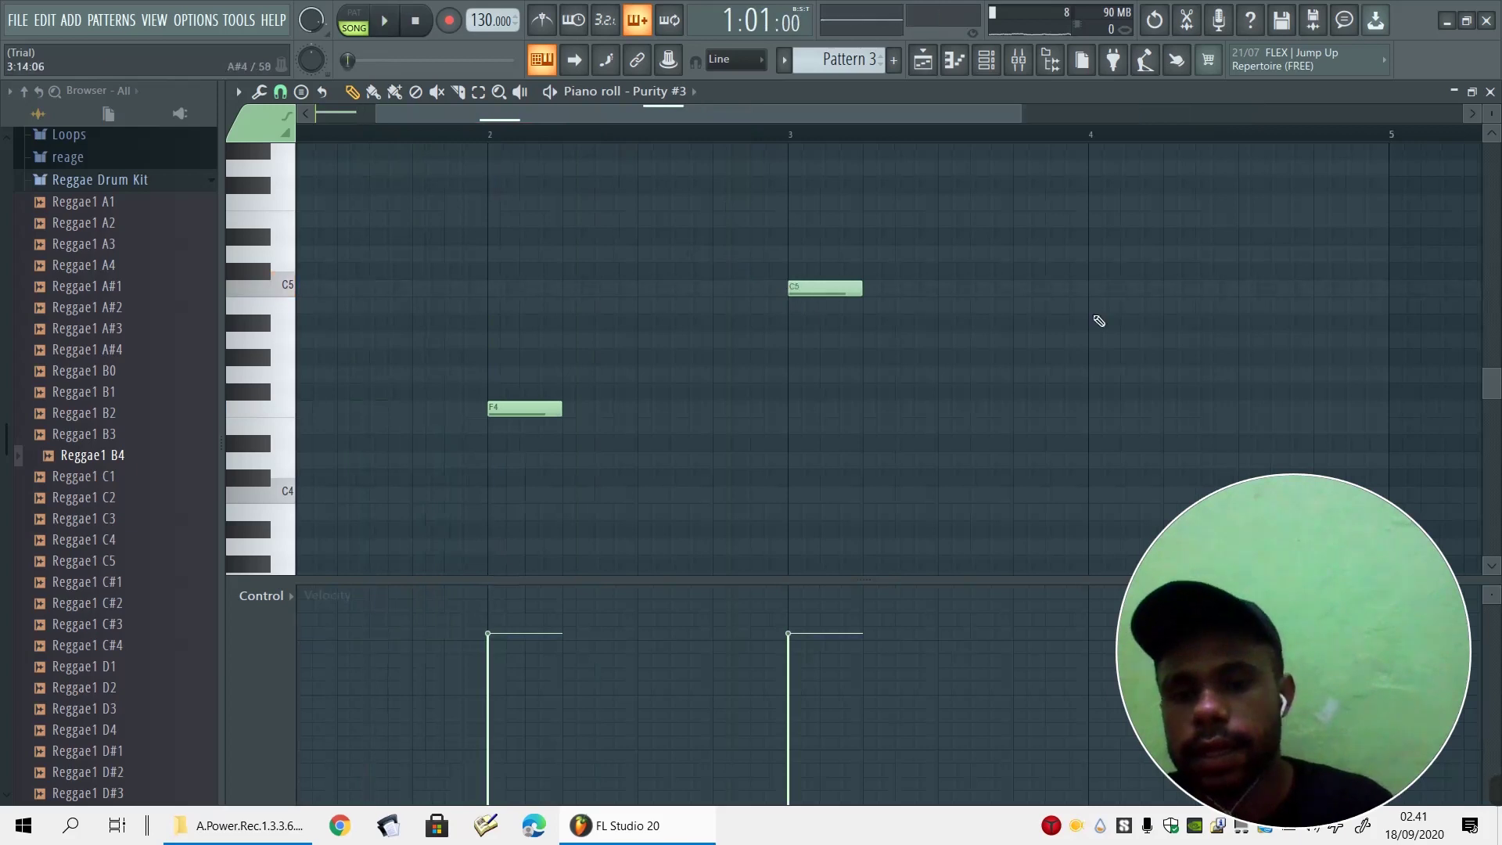
drag(798, 123, 918, 145)
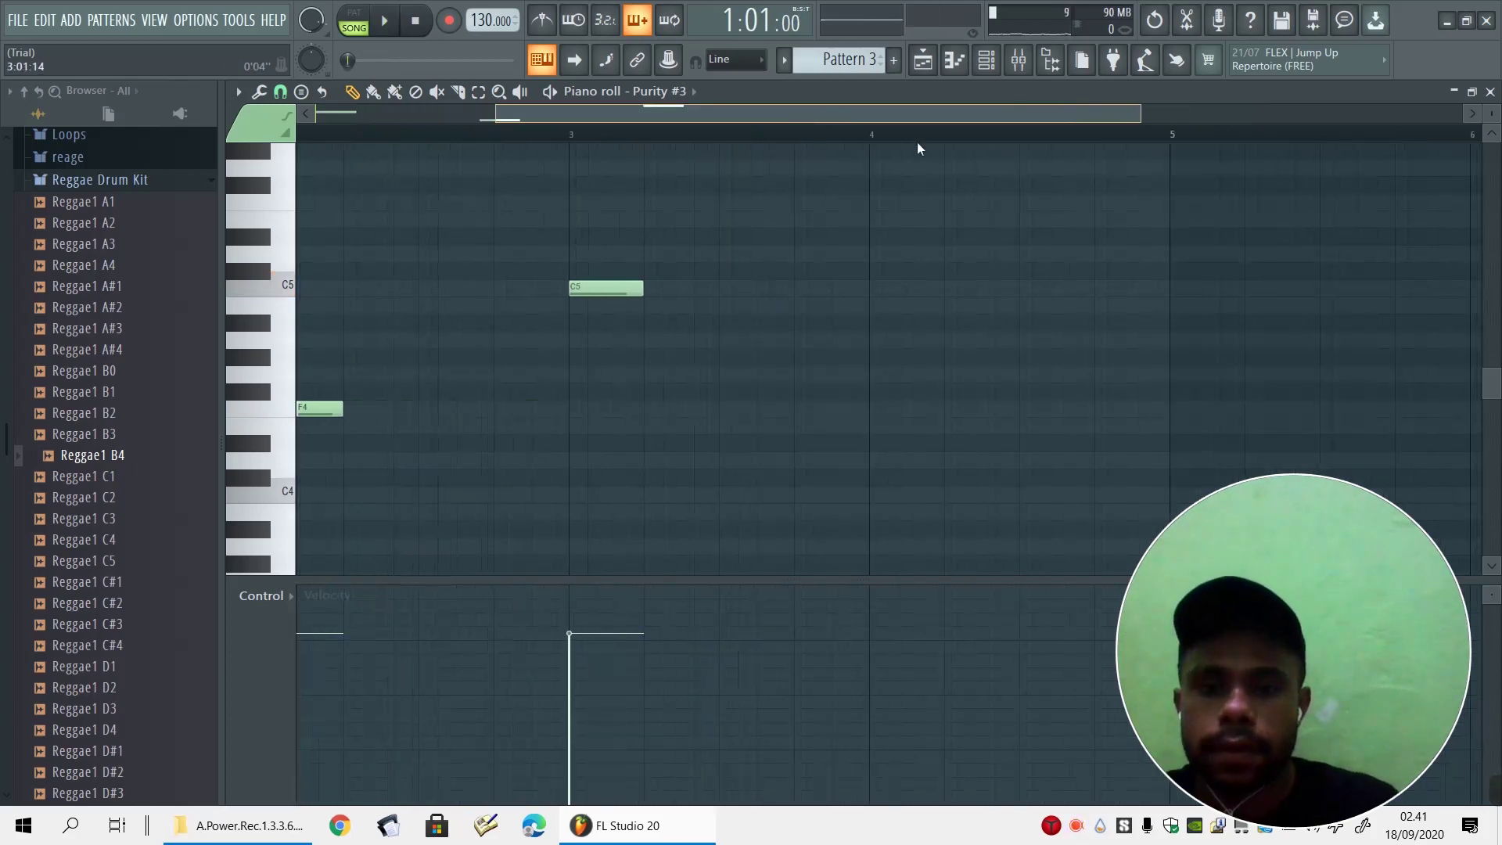
mouse_move(867, 356)
mouse_down()
mouse_move(866, 408)
mouse_move(858, 354)
mouse_move(875, 372)
mouse_up()
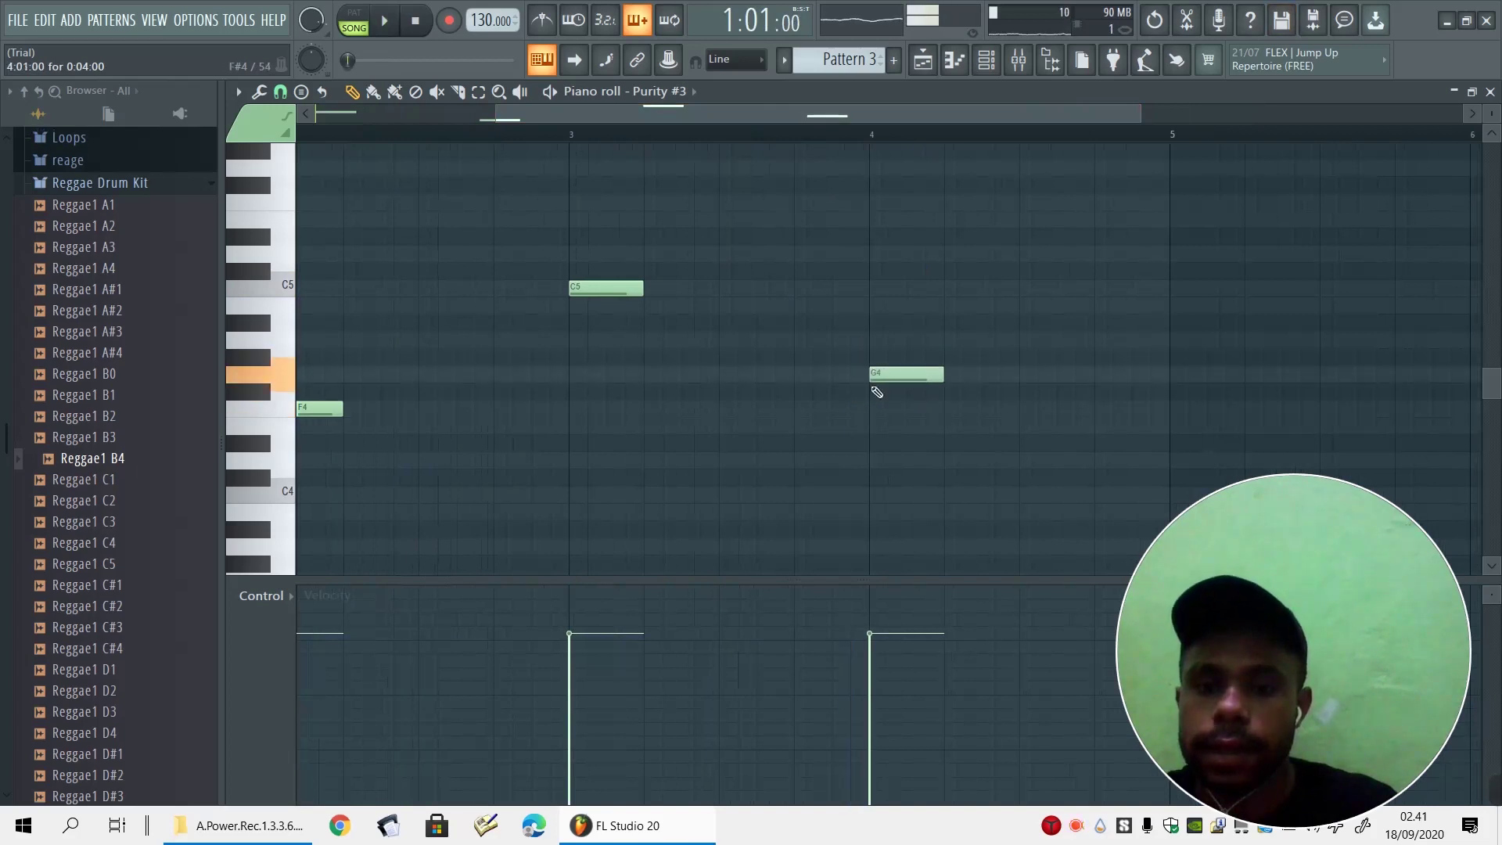
drag(848, 110, 442, 253)
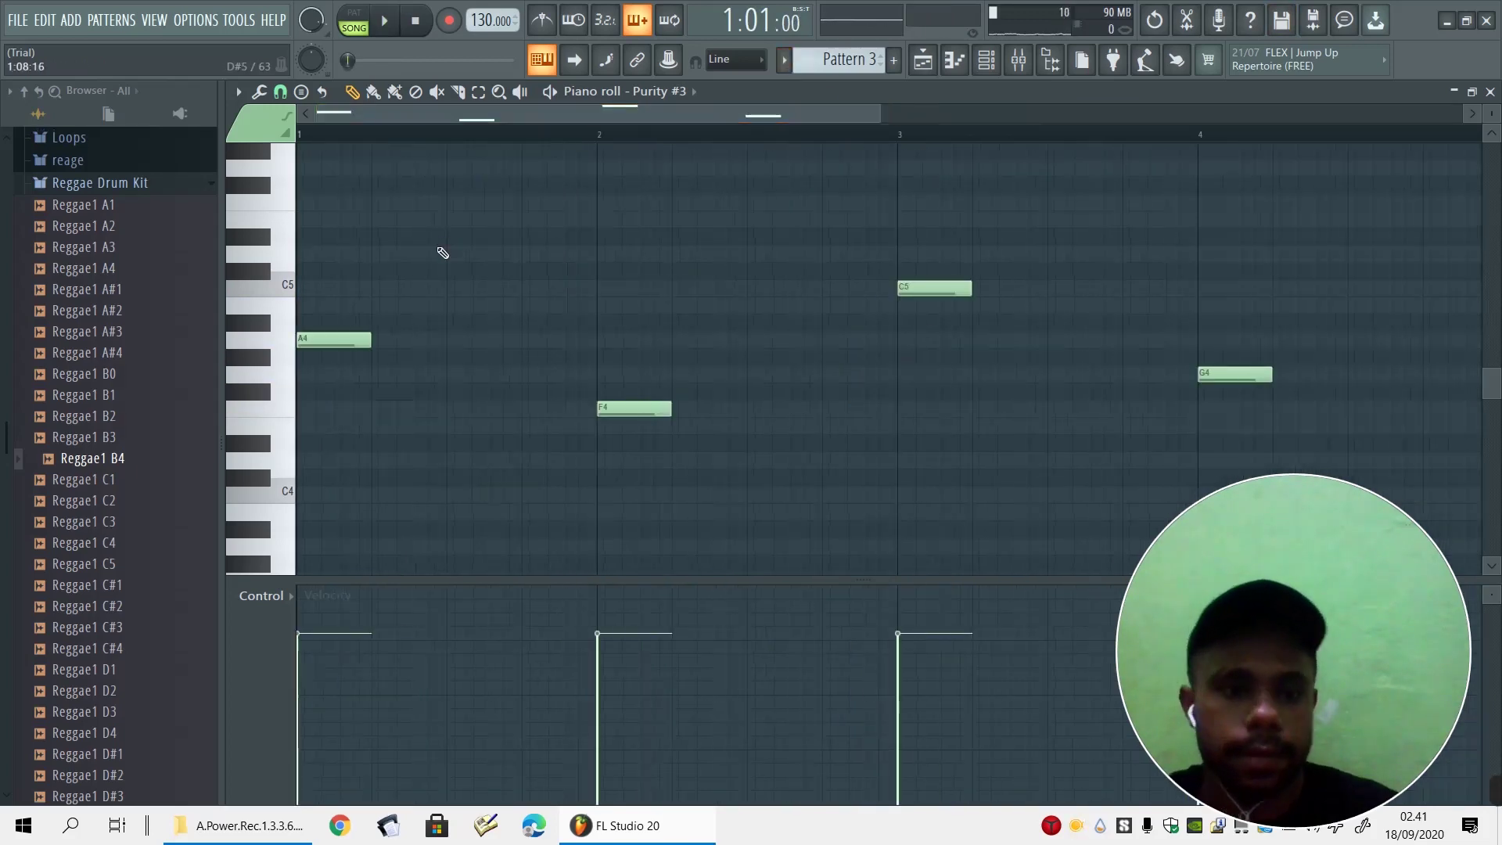
key(space)
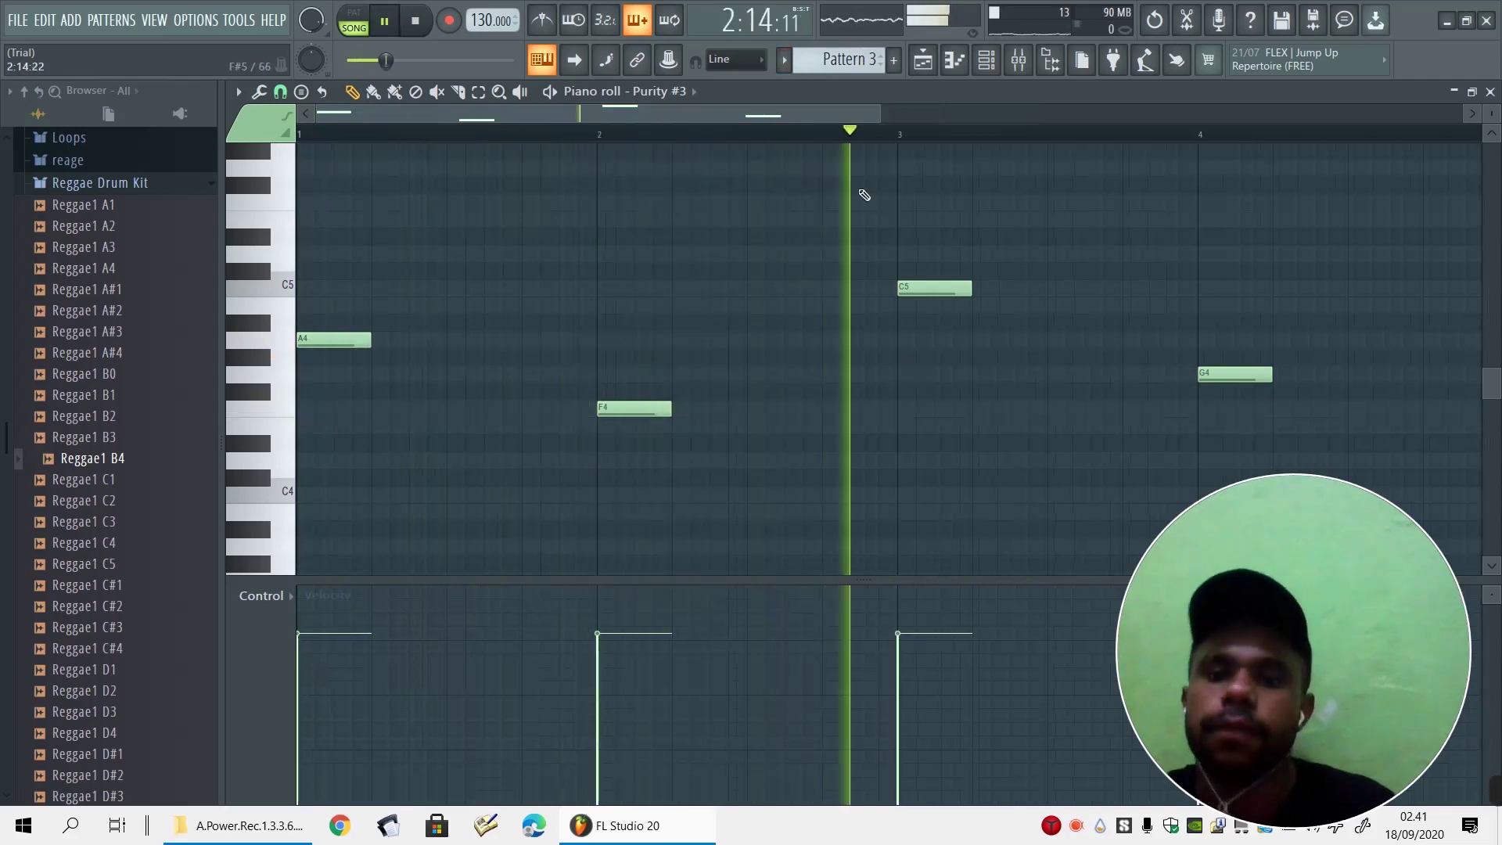
Add a one-step A4 note on step 7 of bar 1 and check it by playback
scroll(649, 251, down, 2)
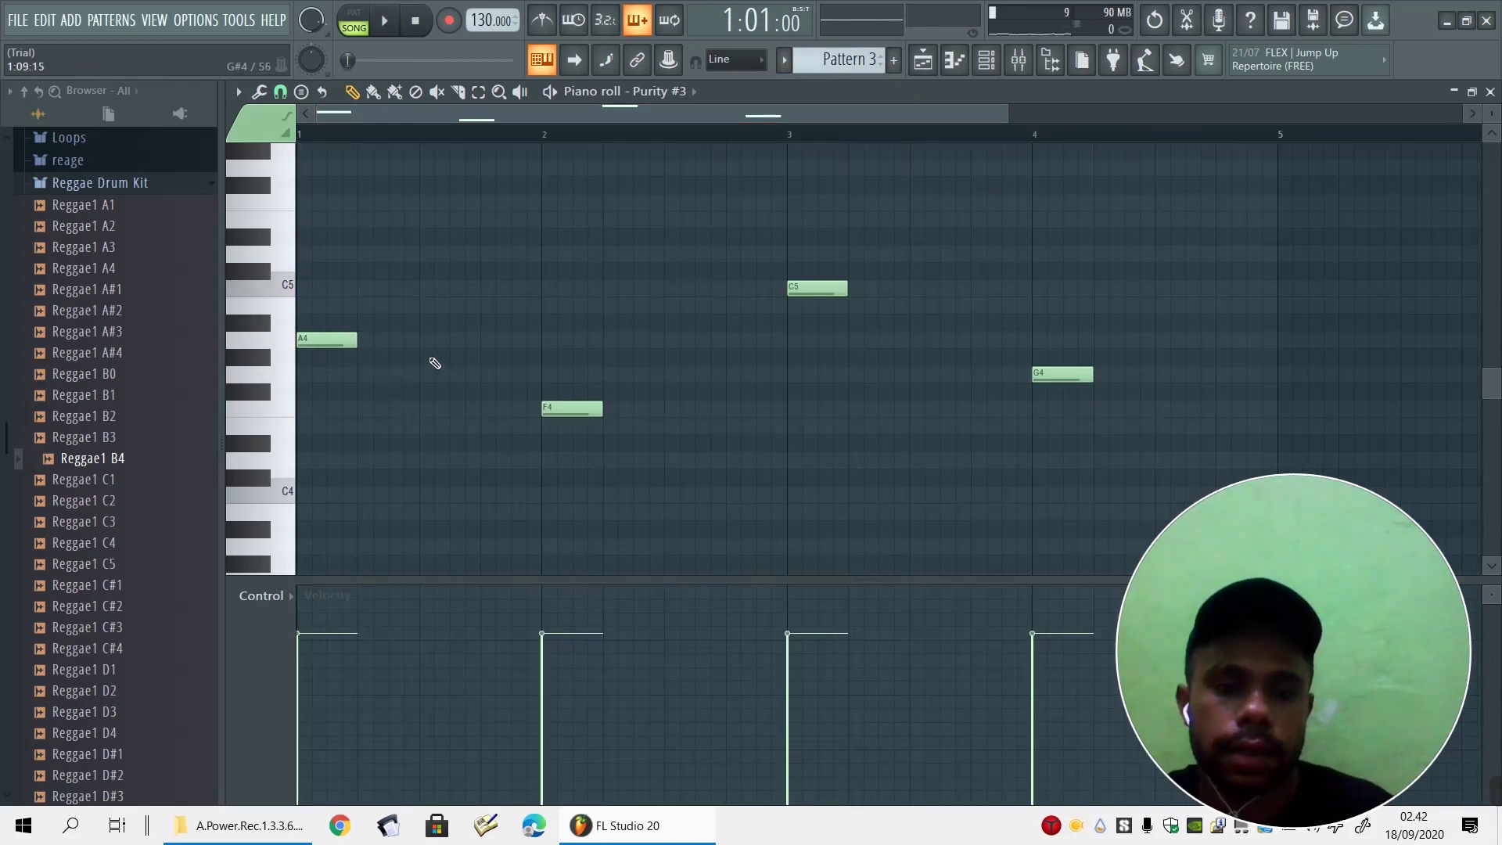
drag(422, 340, 383, 342)
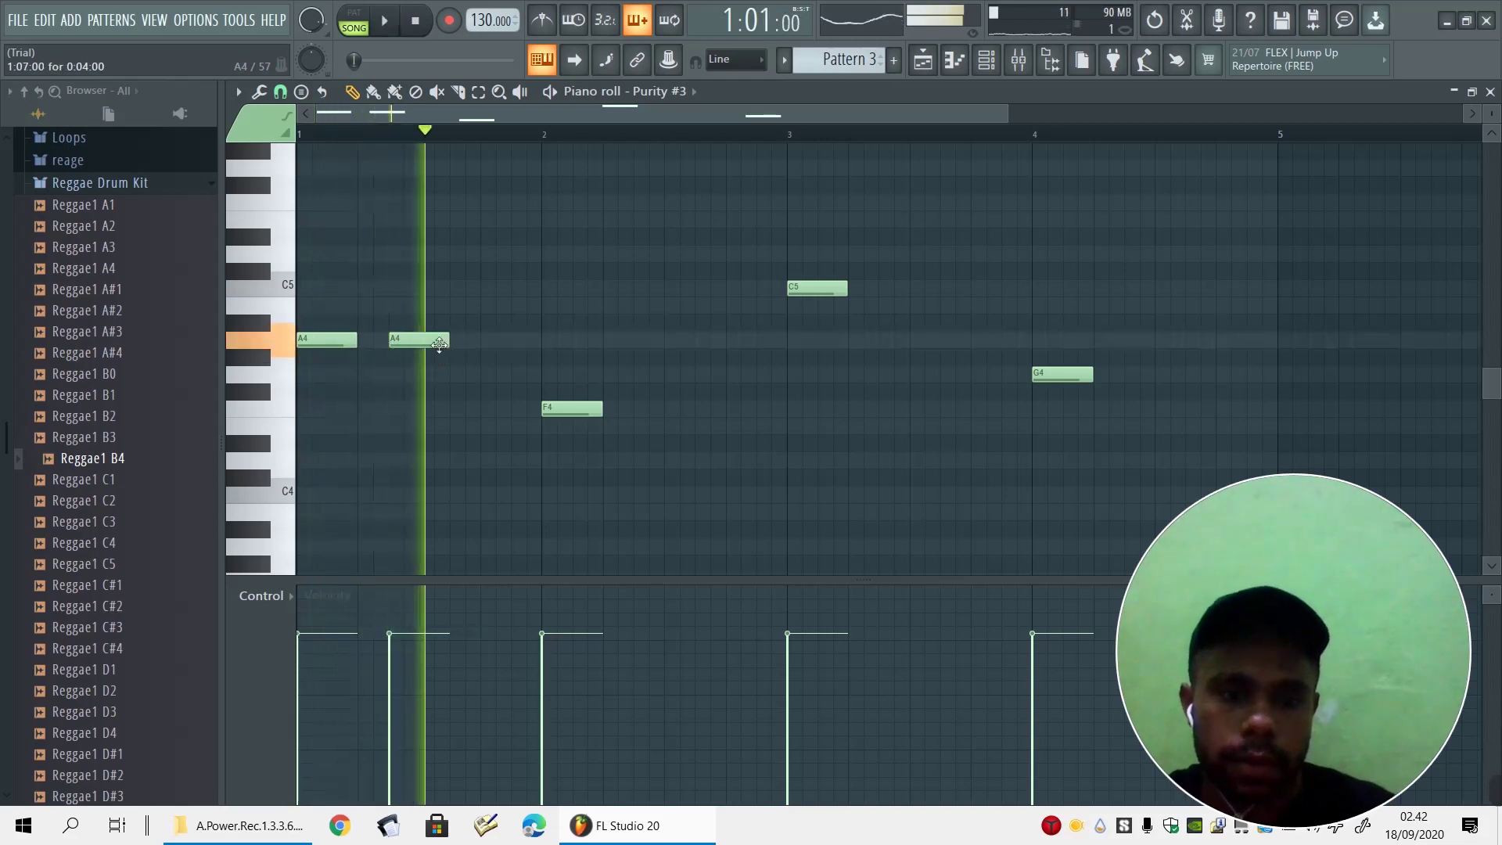
key(space)
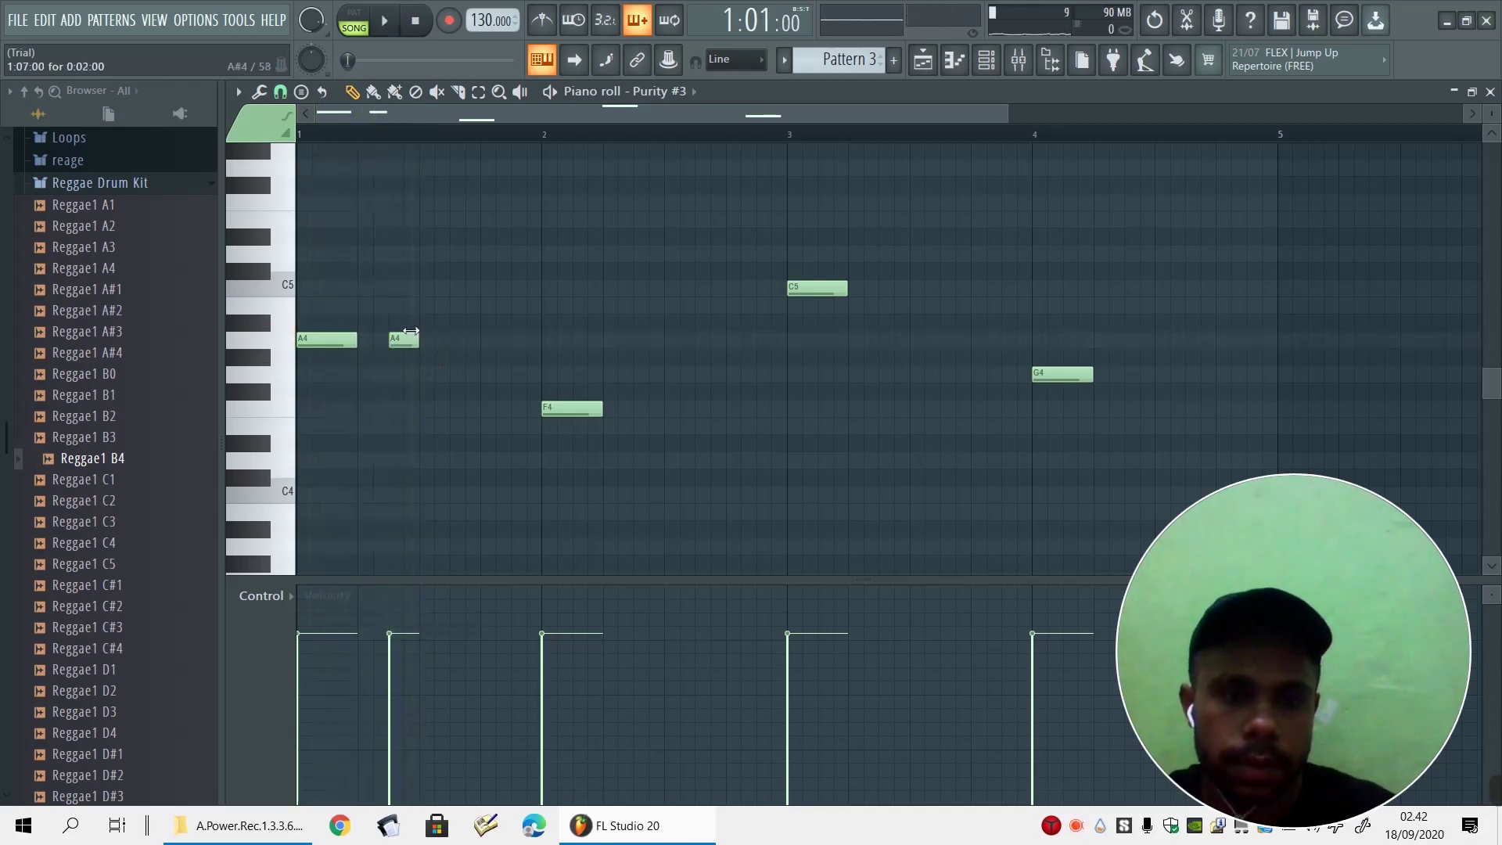
key(space)
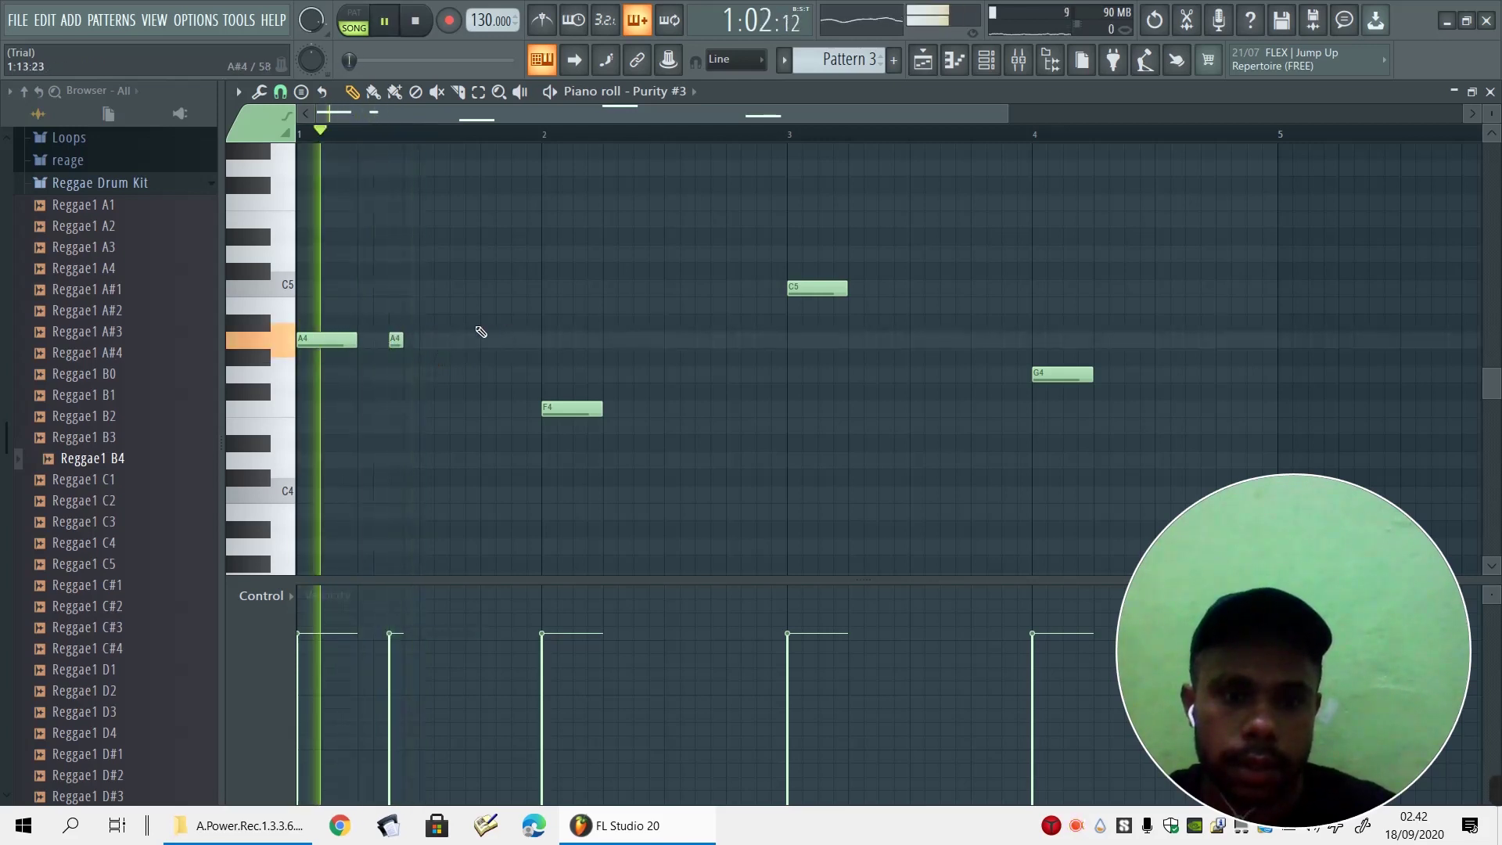
key(space)
click(453, 289)
key(space)
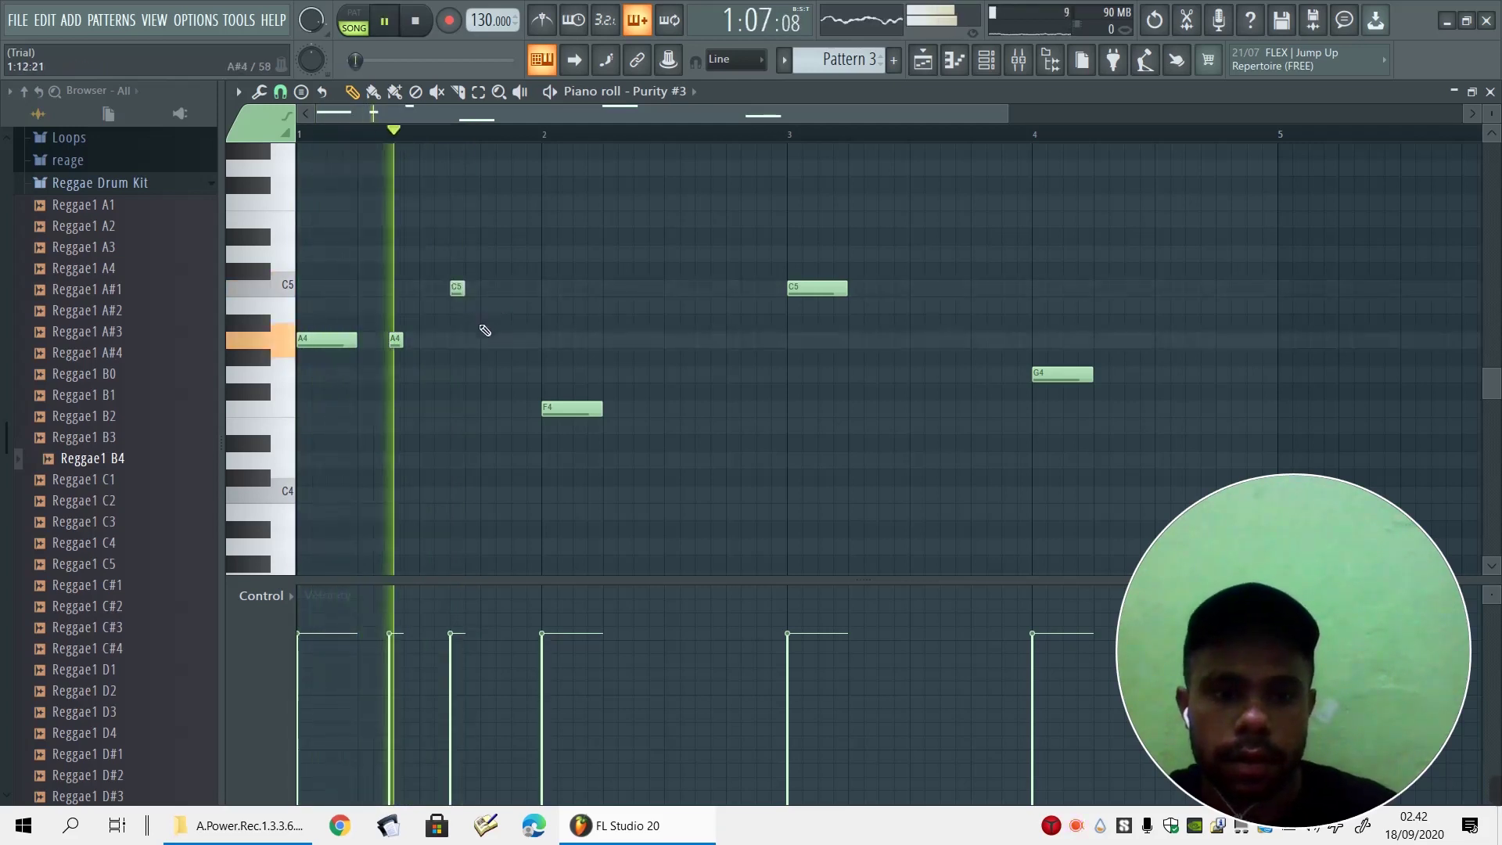
key(space)
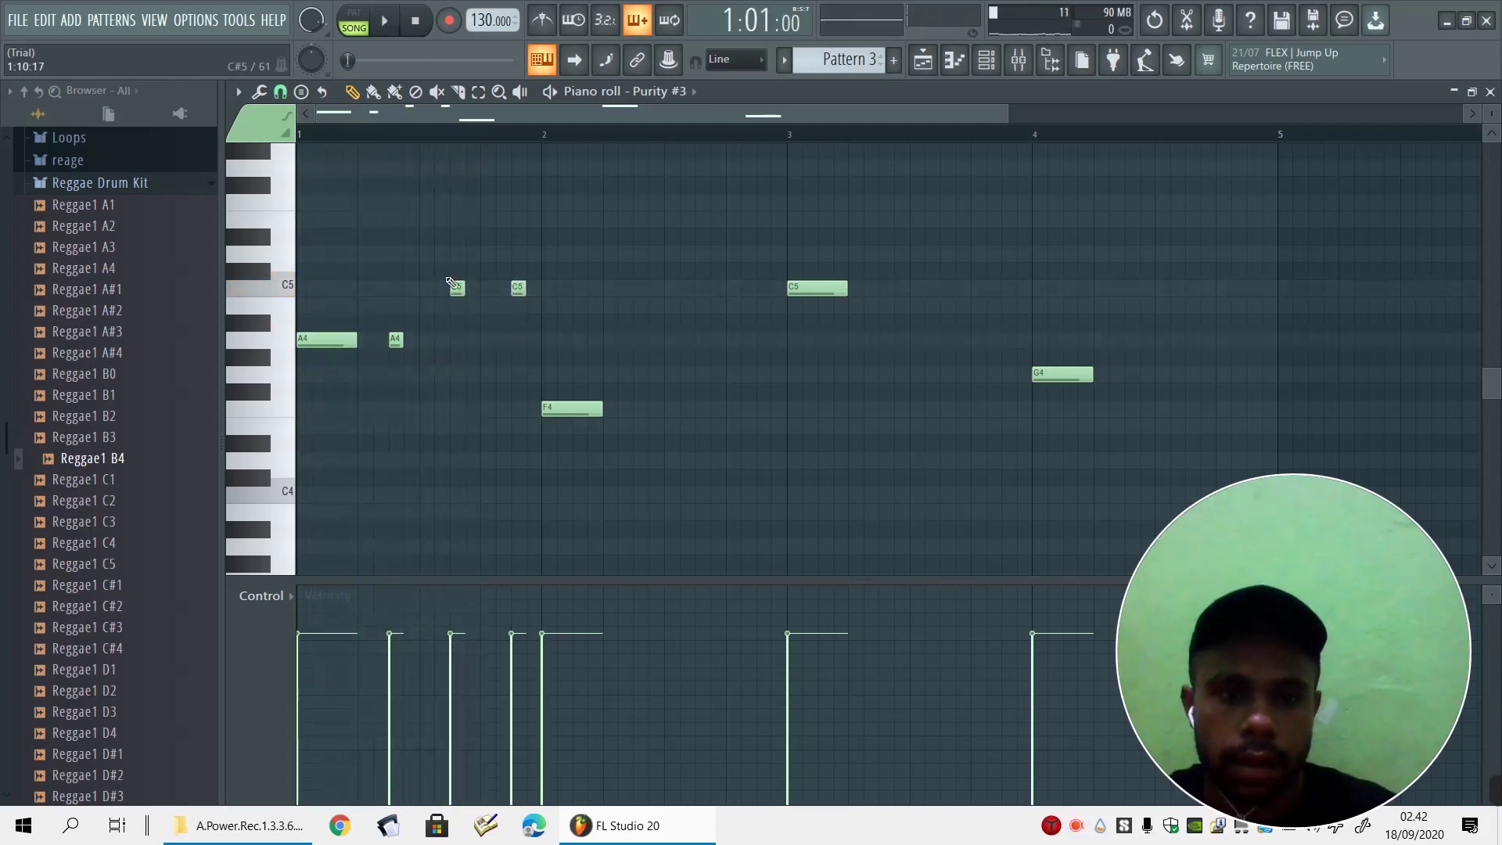
right_click(451, 285)
key(space)
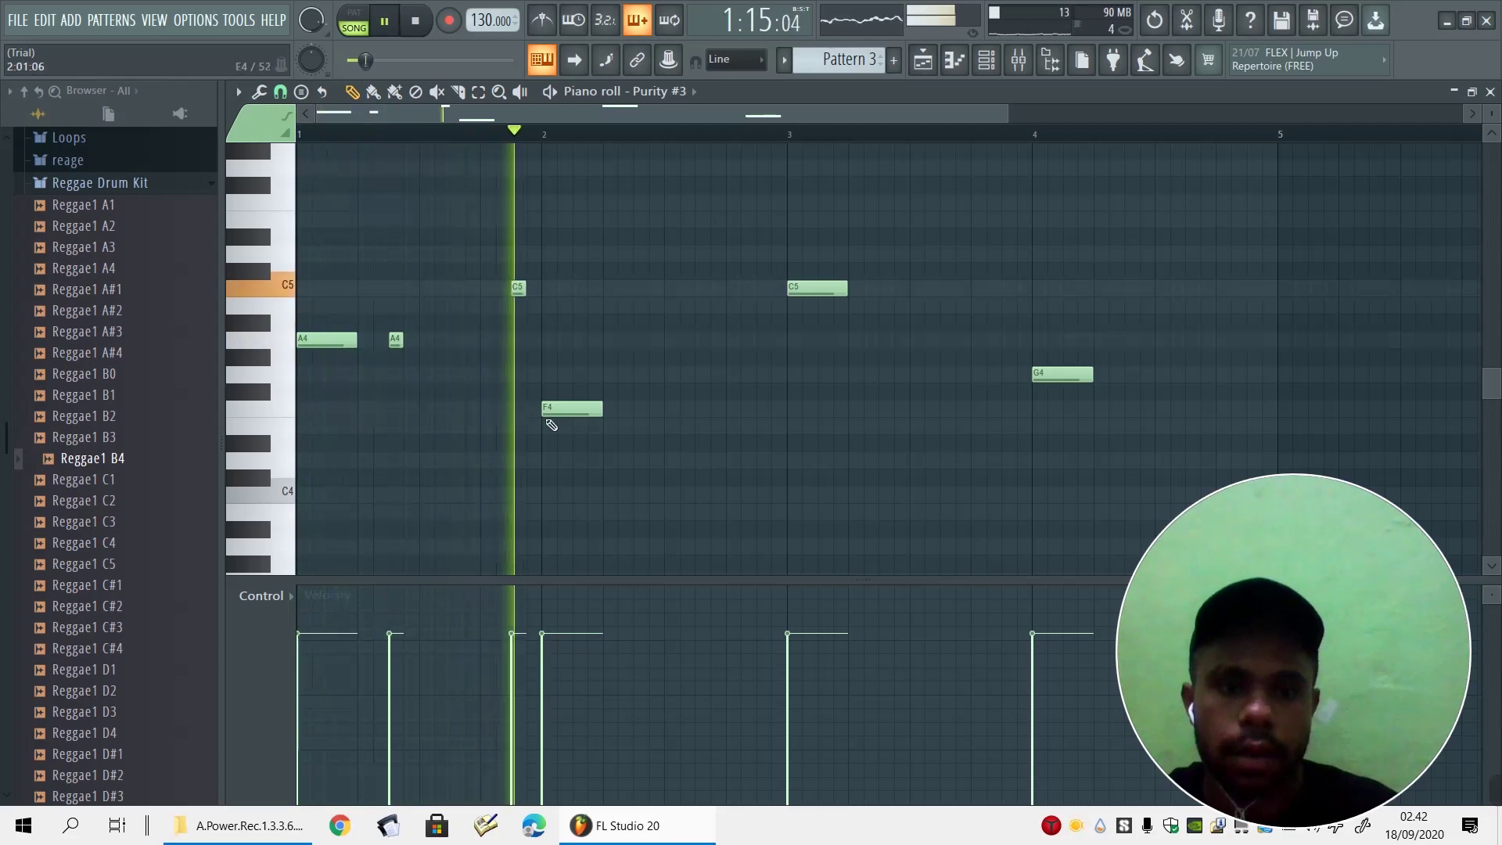
key(space)
Place a one-step C5 note on step 13 of bar 1 and check it by playback
click(485, 287)
key(space)
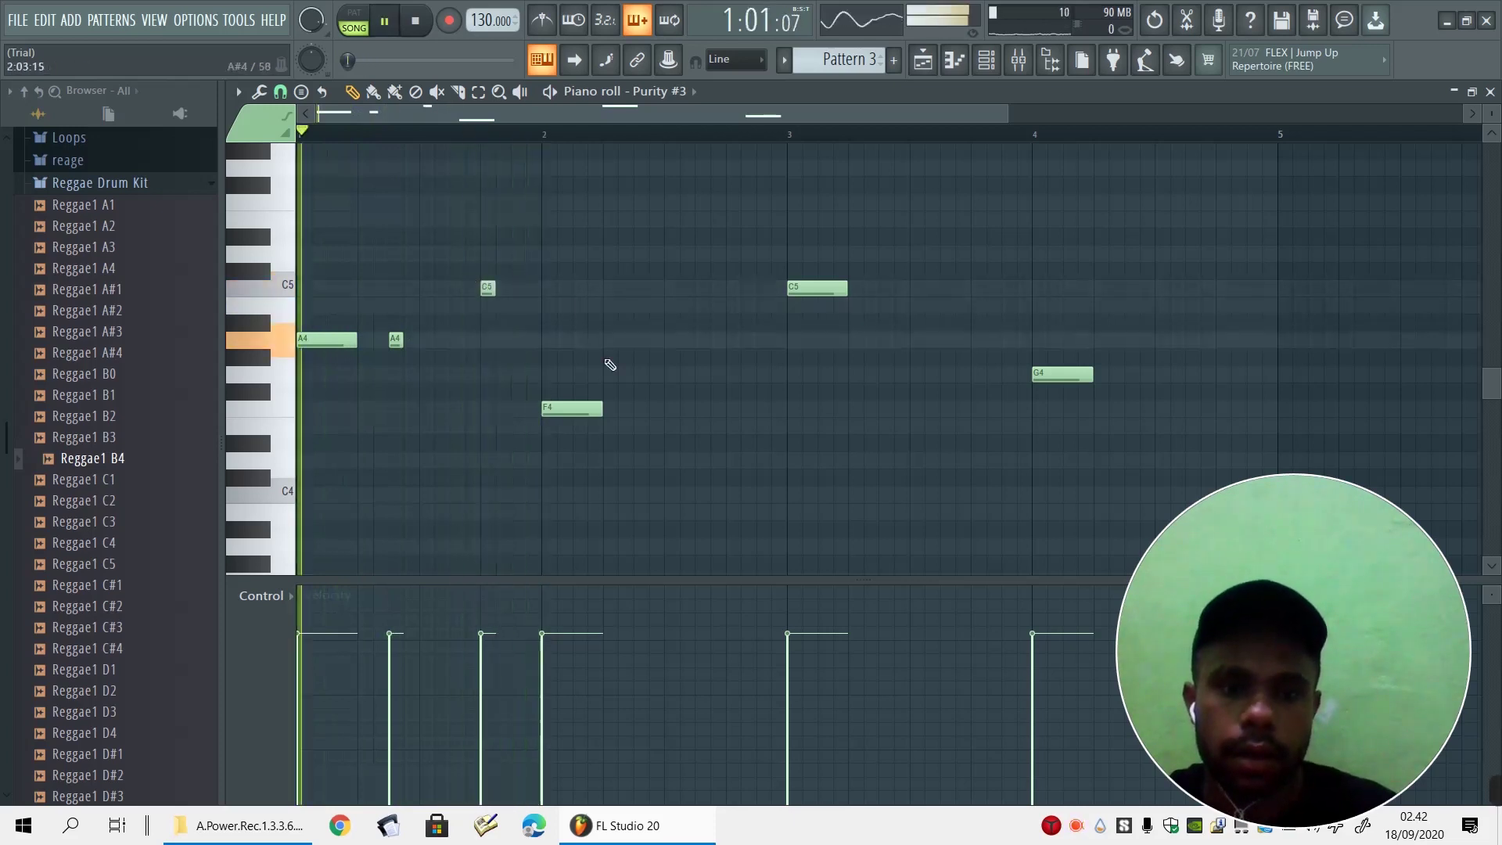
key(space)
Add a one-step F4 note on step 7 of bar 2 and play the bass line
click(626, 425)
drag(626, 422, 641, 407)
key(space)
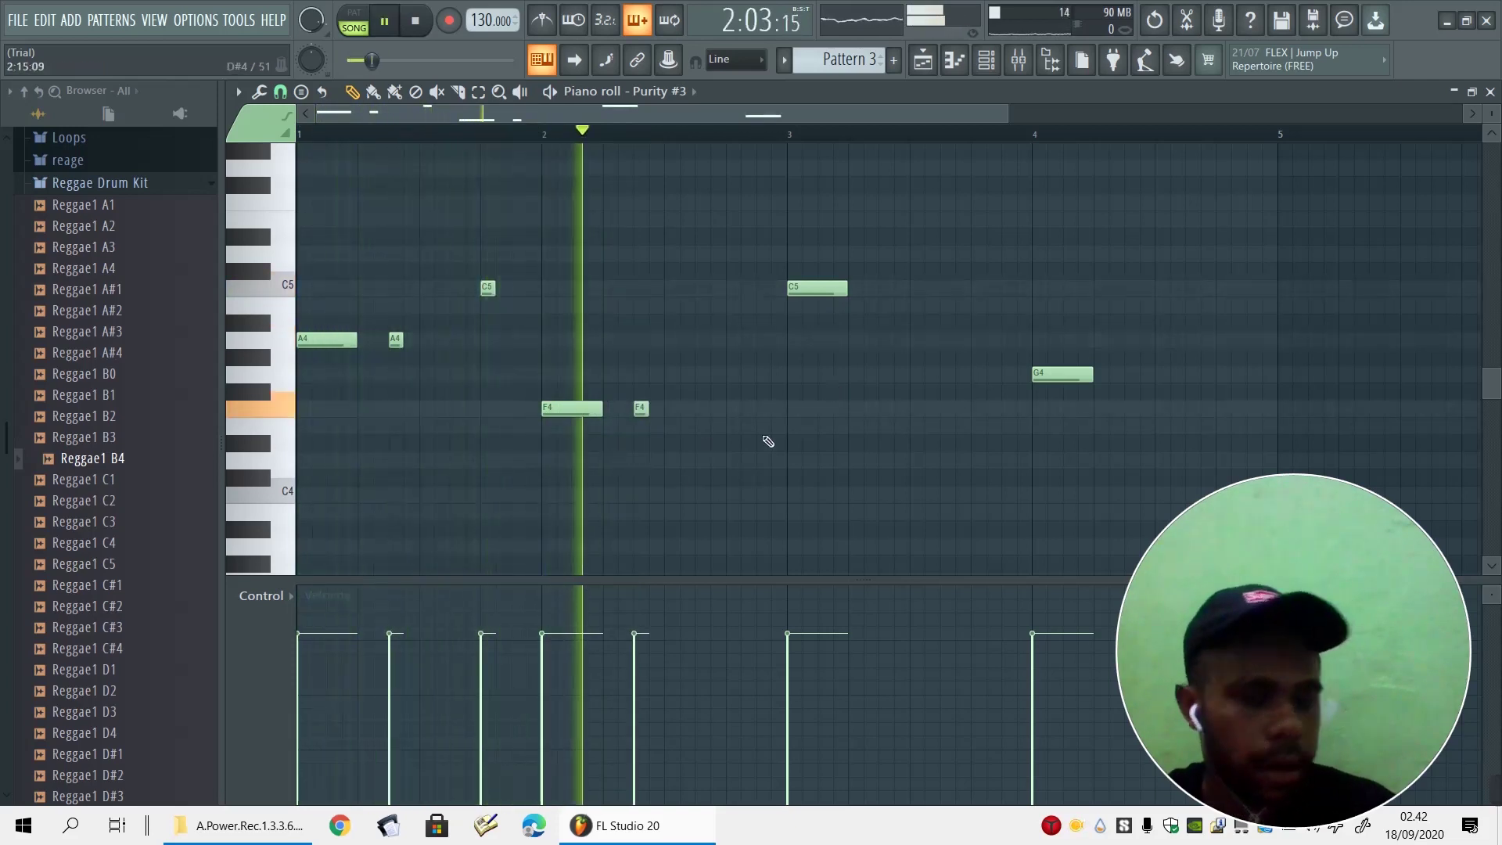
Add an A4 note on step 13 of bar 2, and lengthen it and bar 1's C5 to two steps
key(space)
click(734, 343)
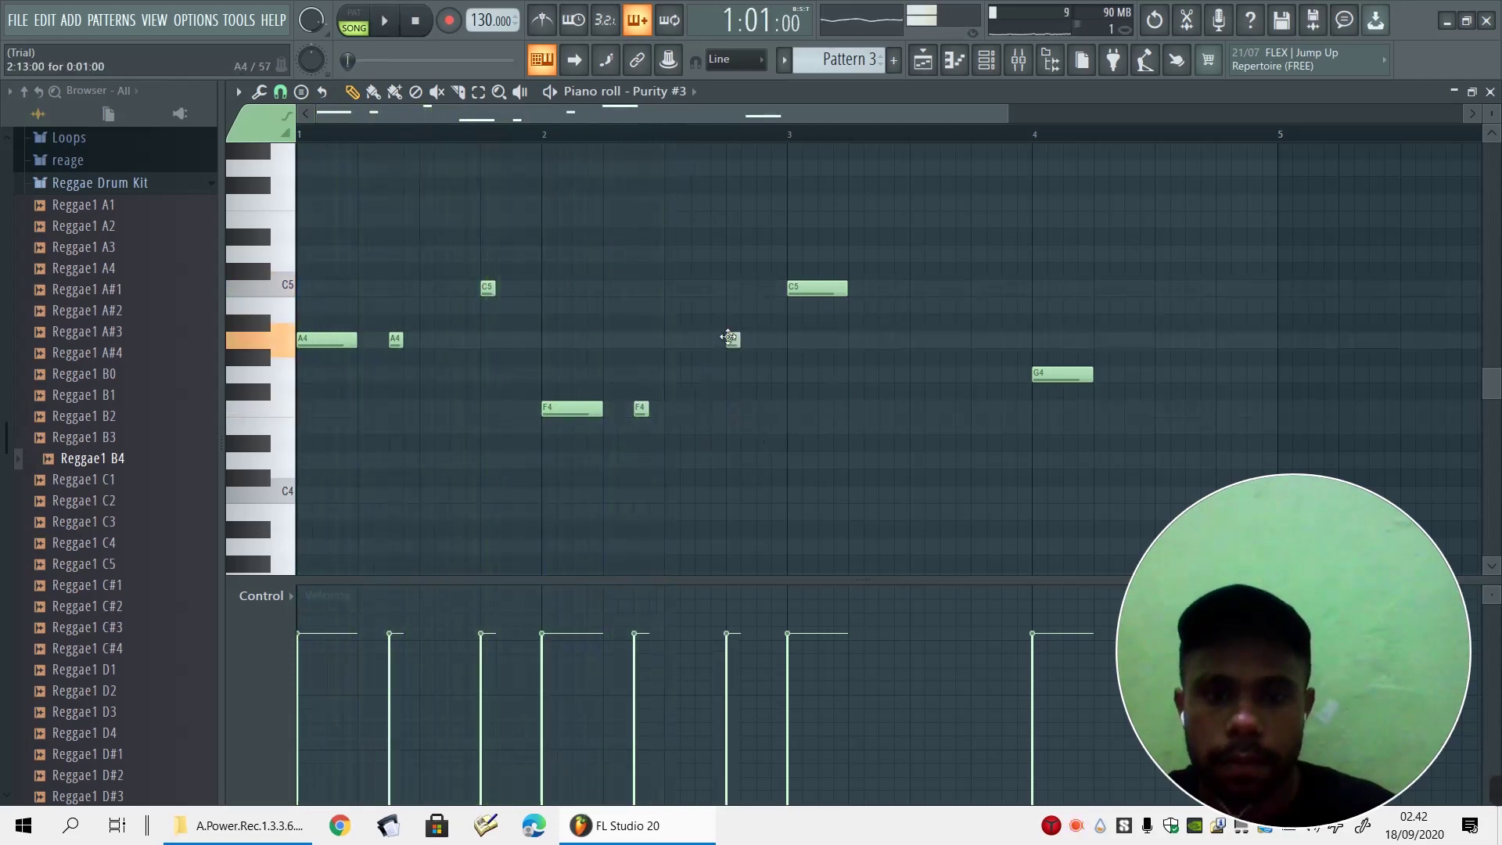
key(space)
drag(739, 339, 756, 340)
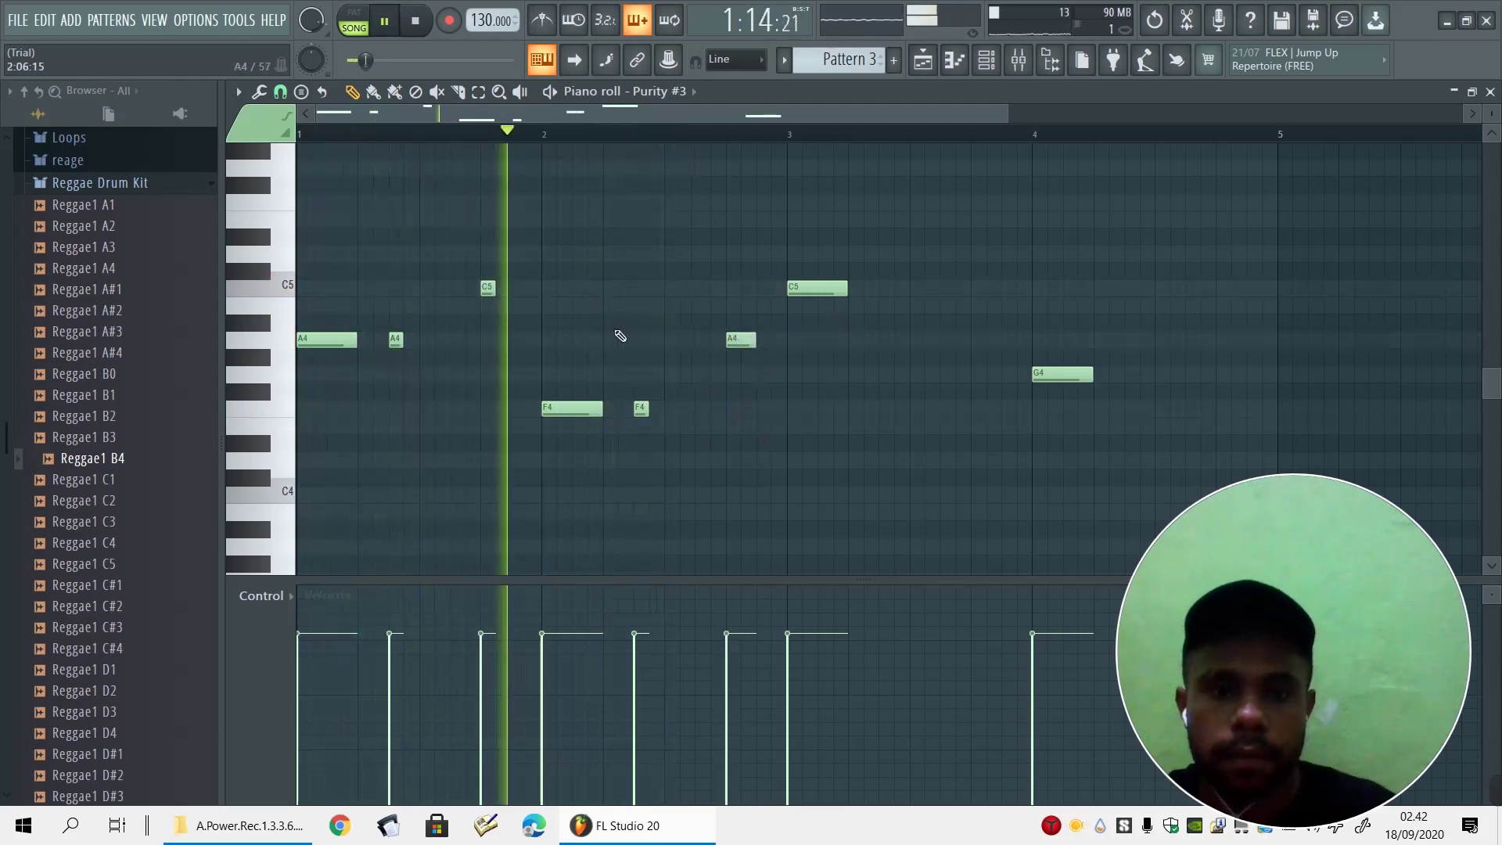
drag(494, 288, 511, 289)
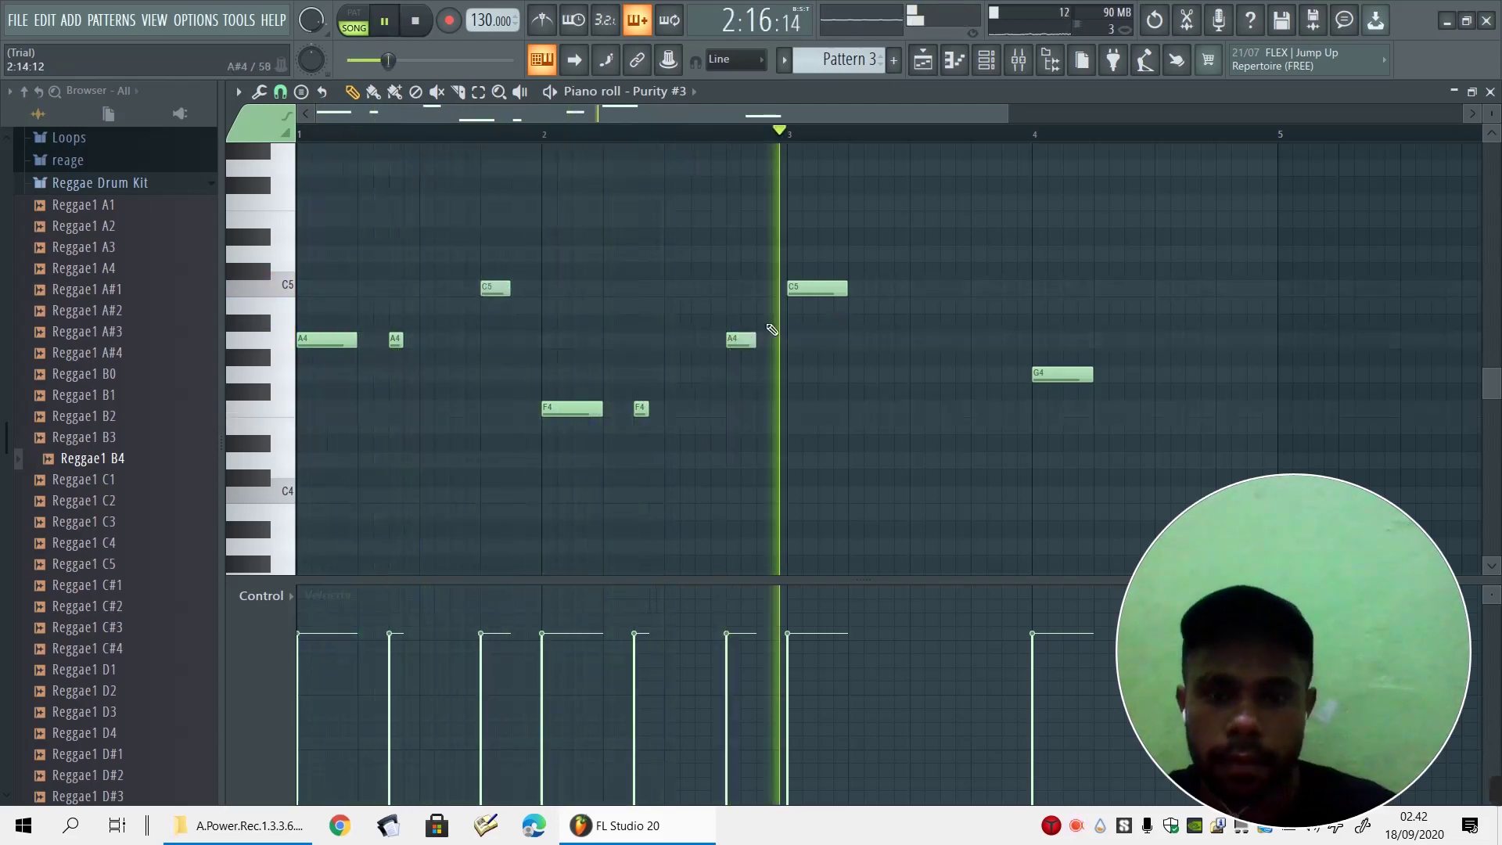
key(space)
Add one-step notes C5 on step 7 and E5 on step 13 of bar 3, plus G4 on step 9 of bar 4, and play the line
click(914, 304)
drag(923, 304, 893, 288)
key(space)
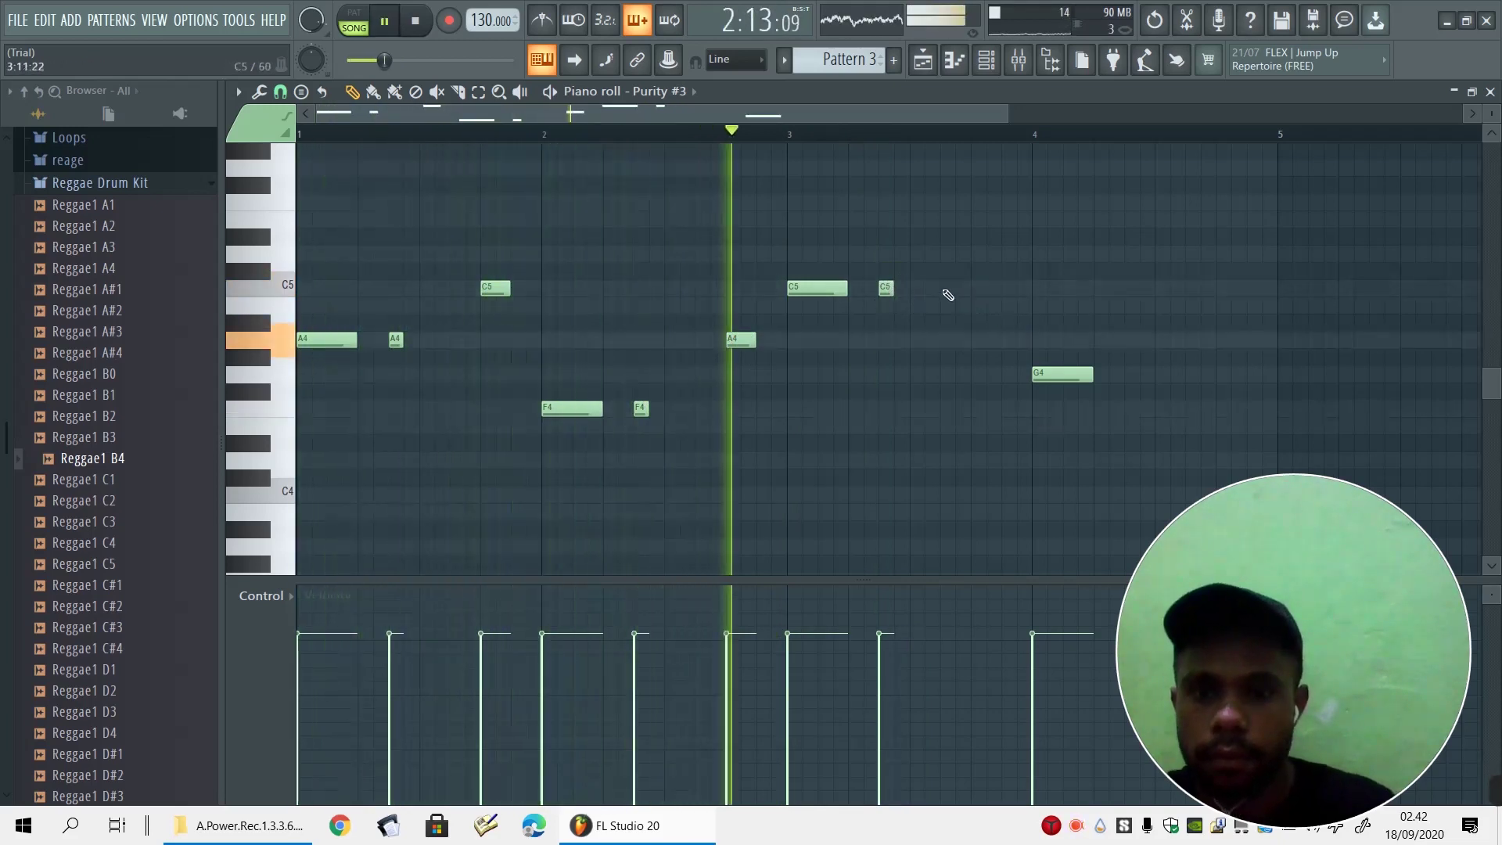
key(space)
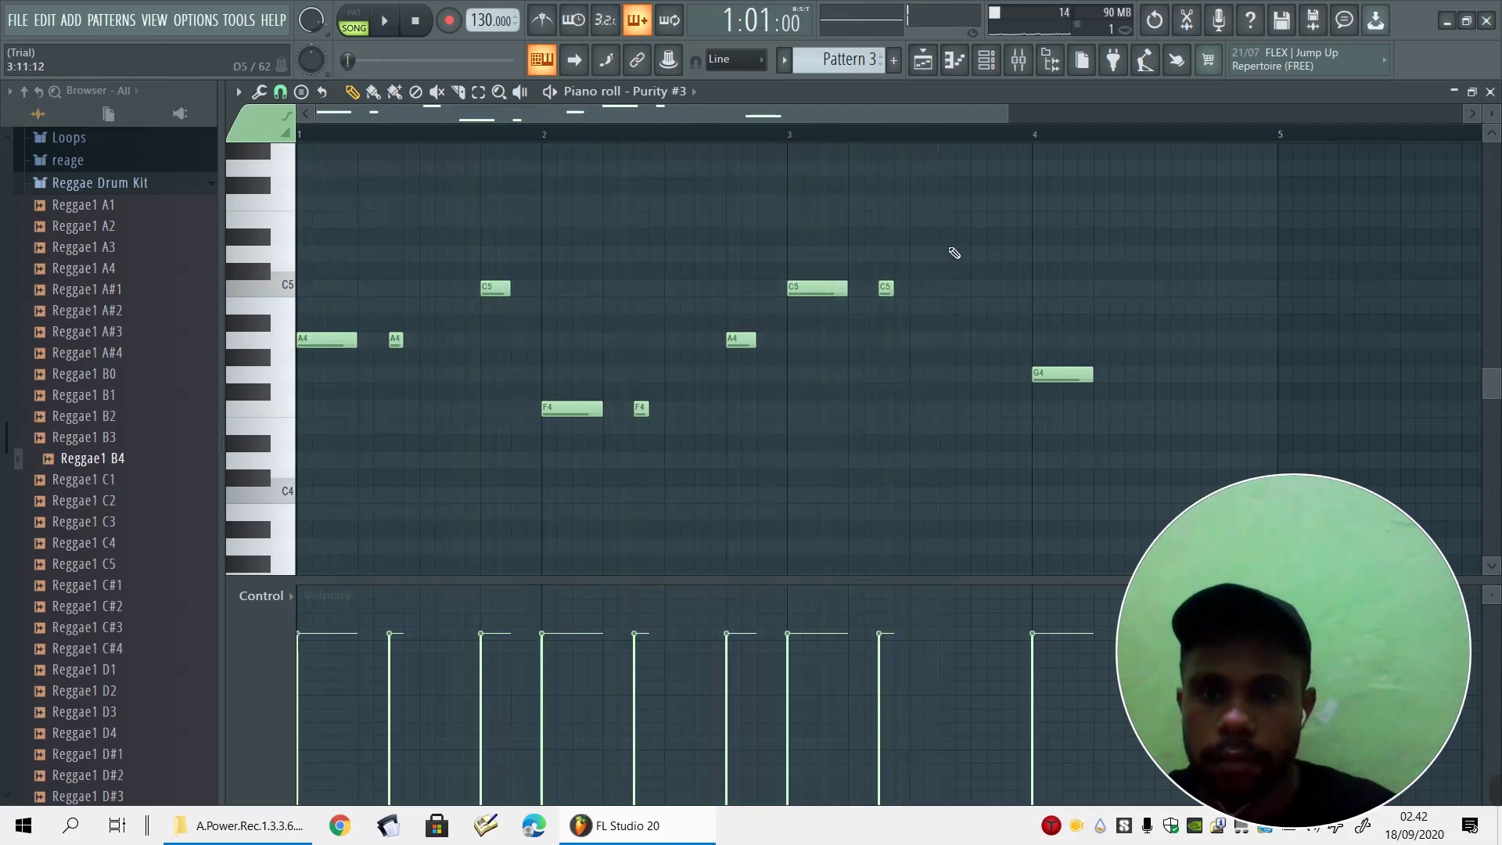
click(945, 221)
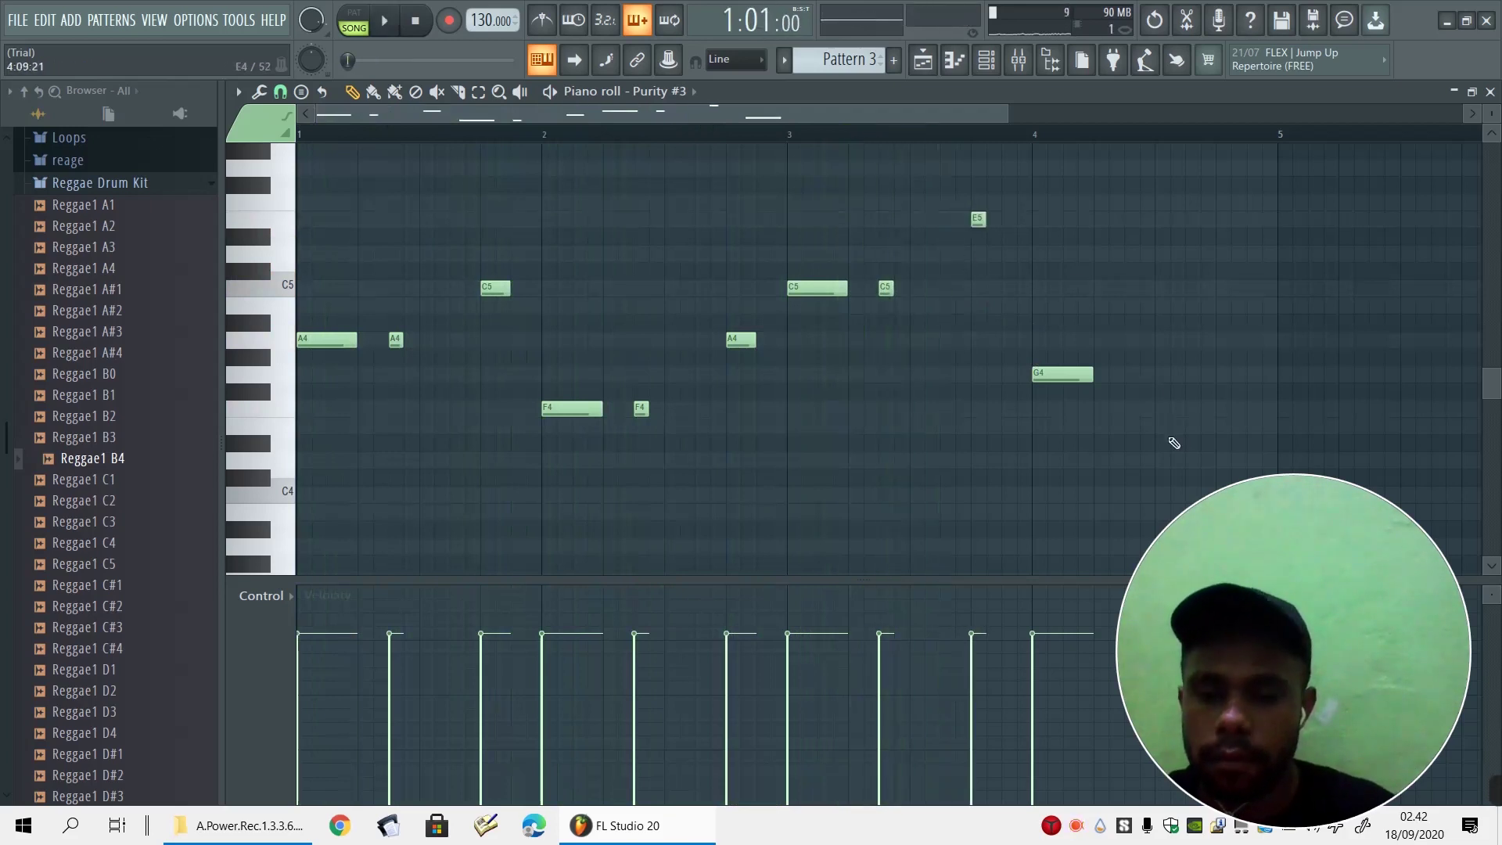
key(space)
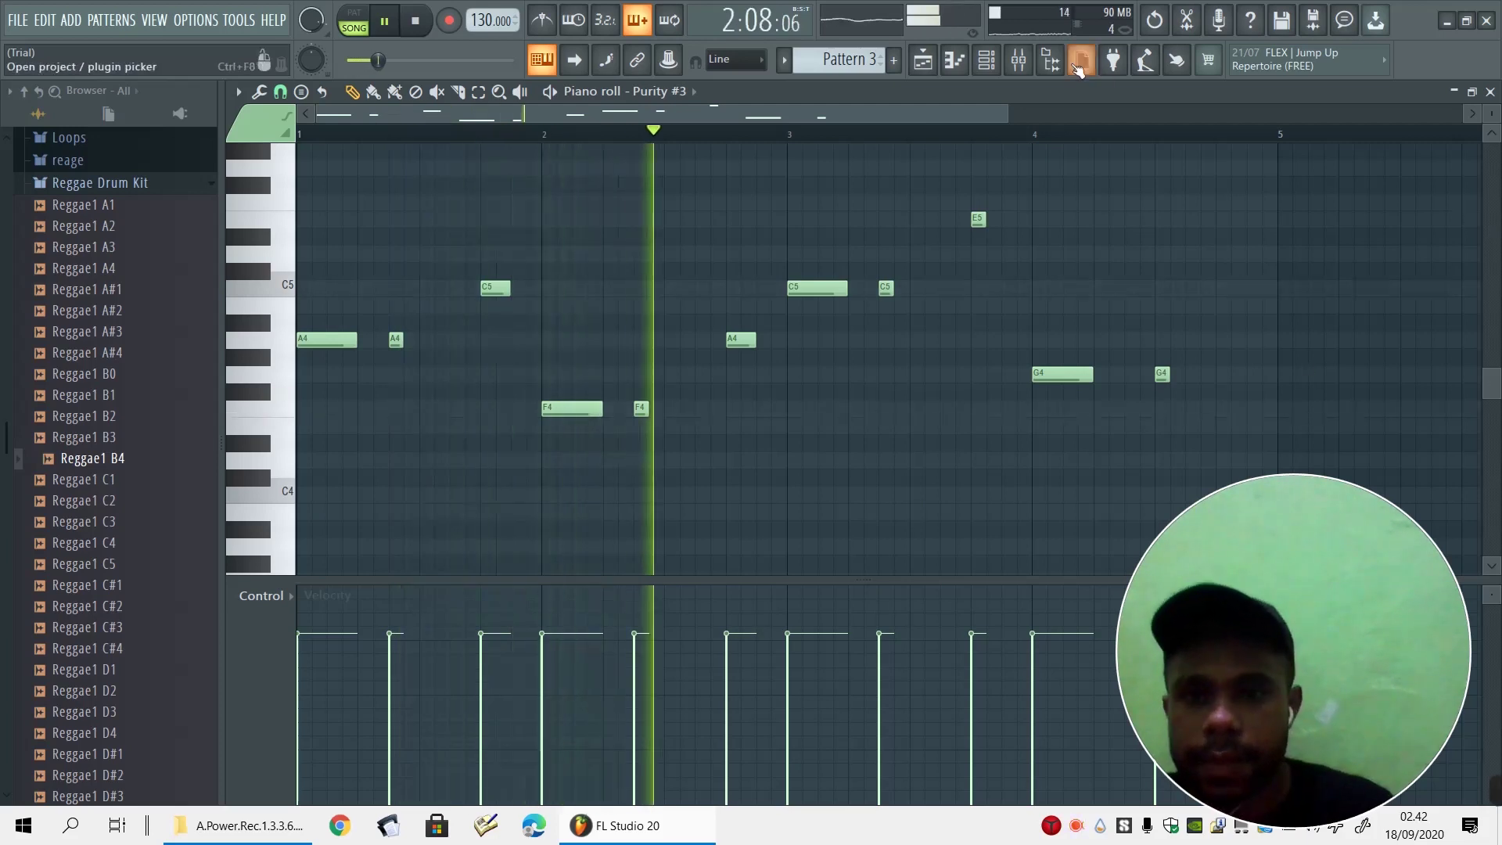
Audition E Bass 15 and E Bass 16 on Purity #3 with pattern playback, and choose the EB.Bright String preset
key(F6)
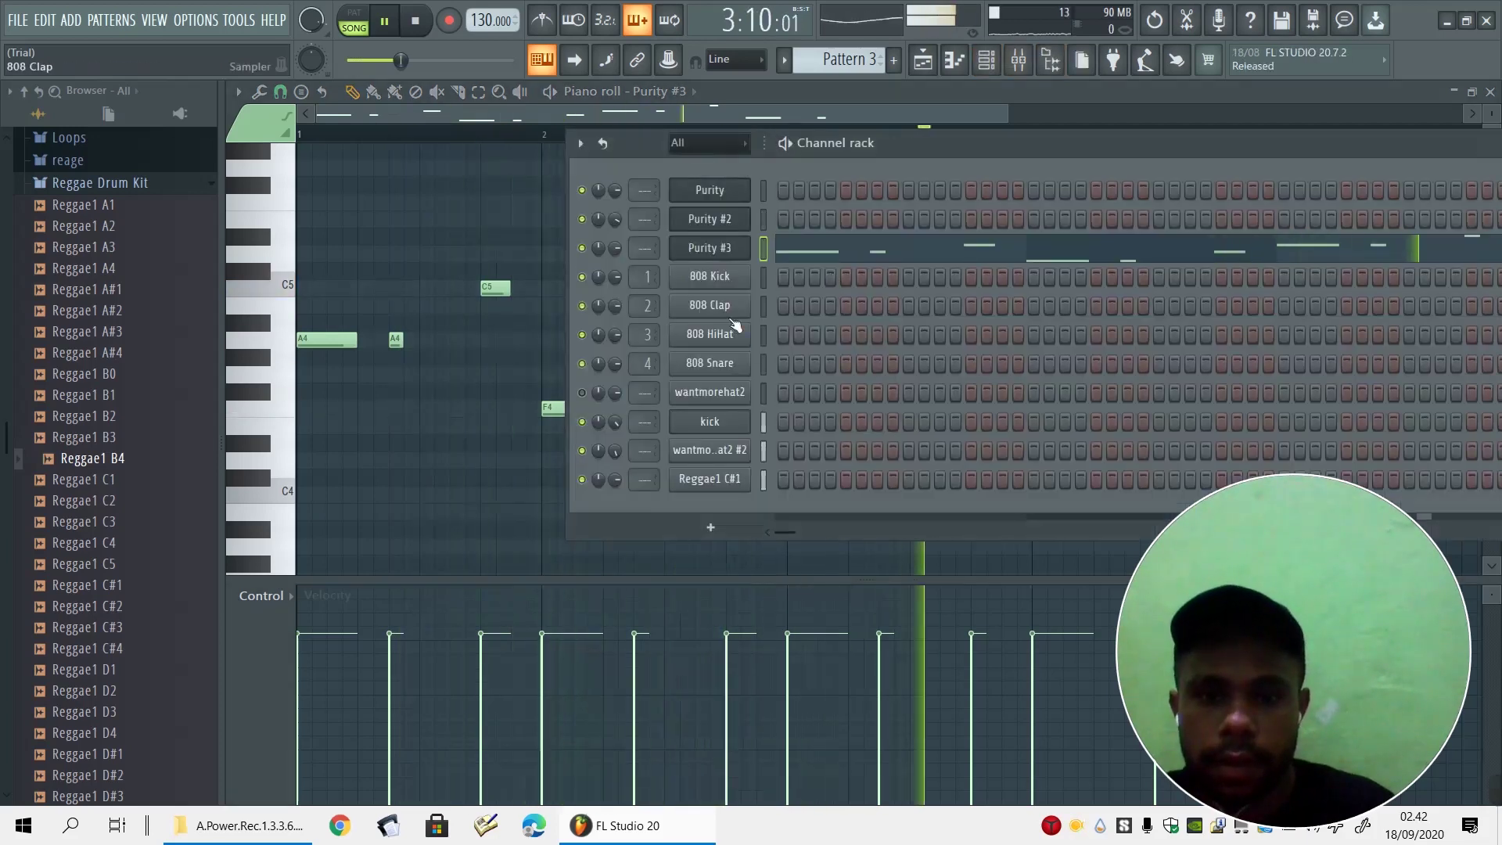
click(736, 247)
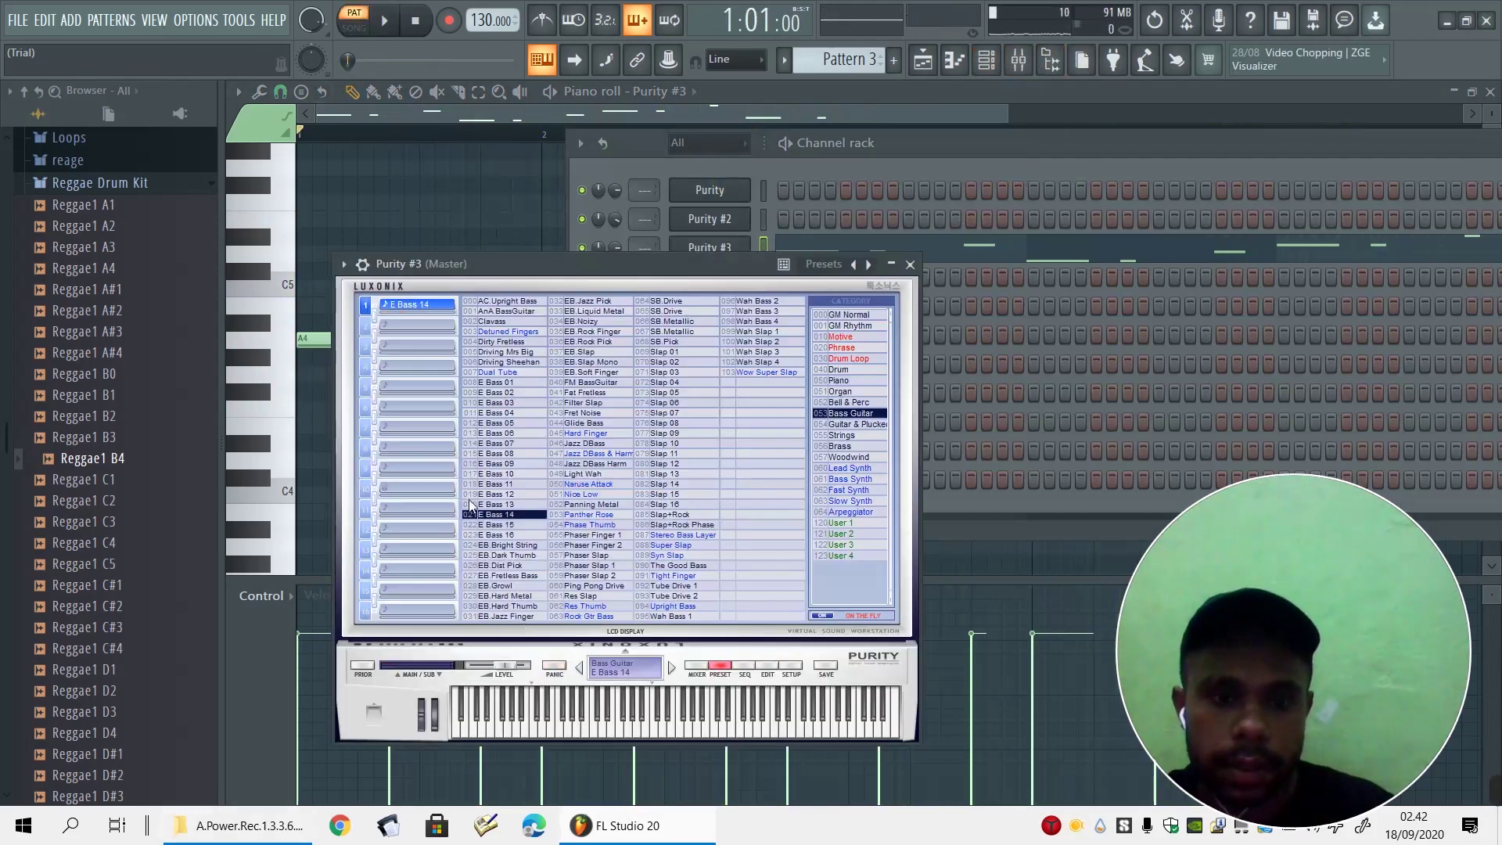
key(space)
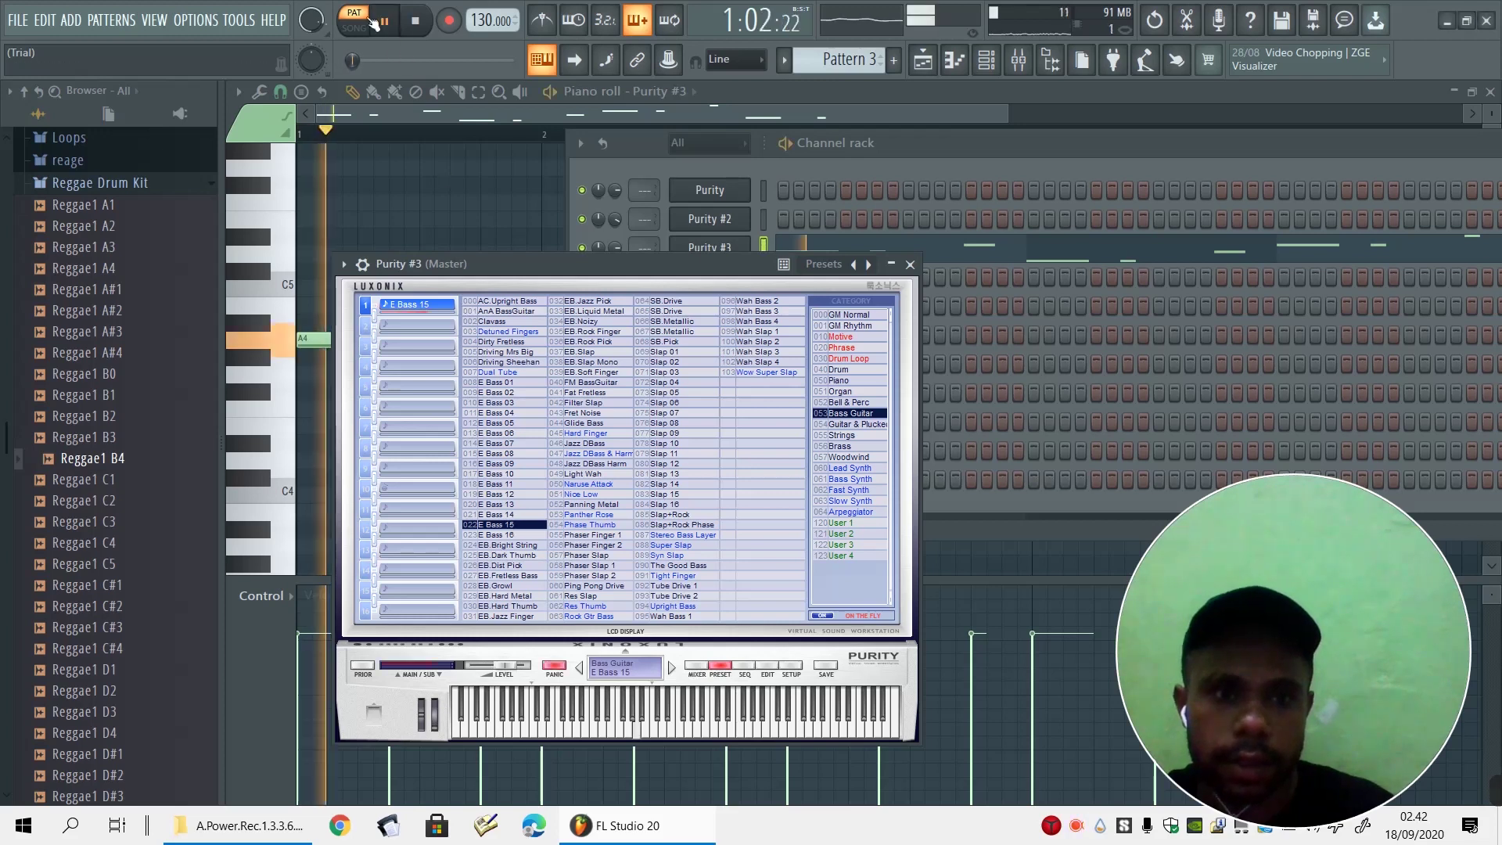
click(488, 535)
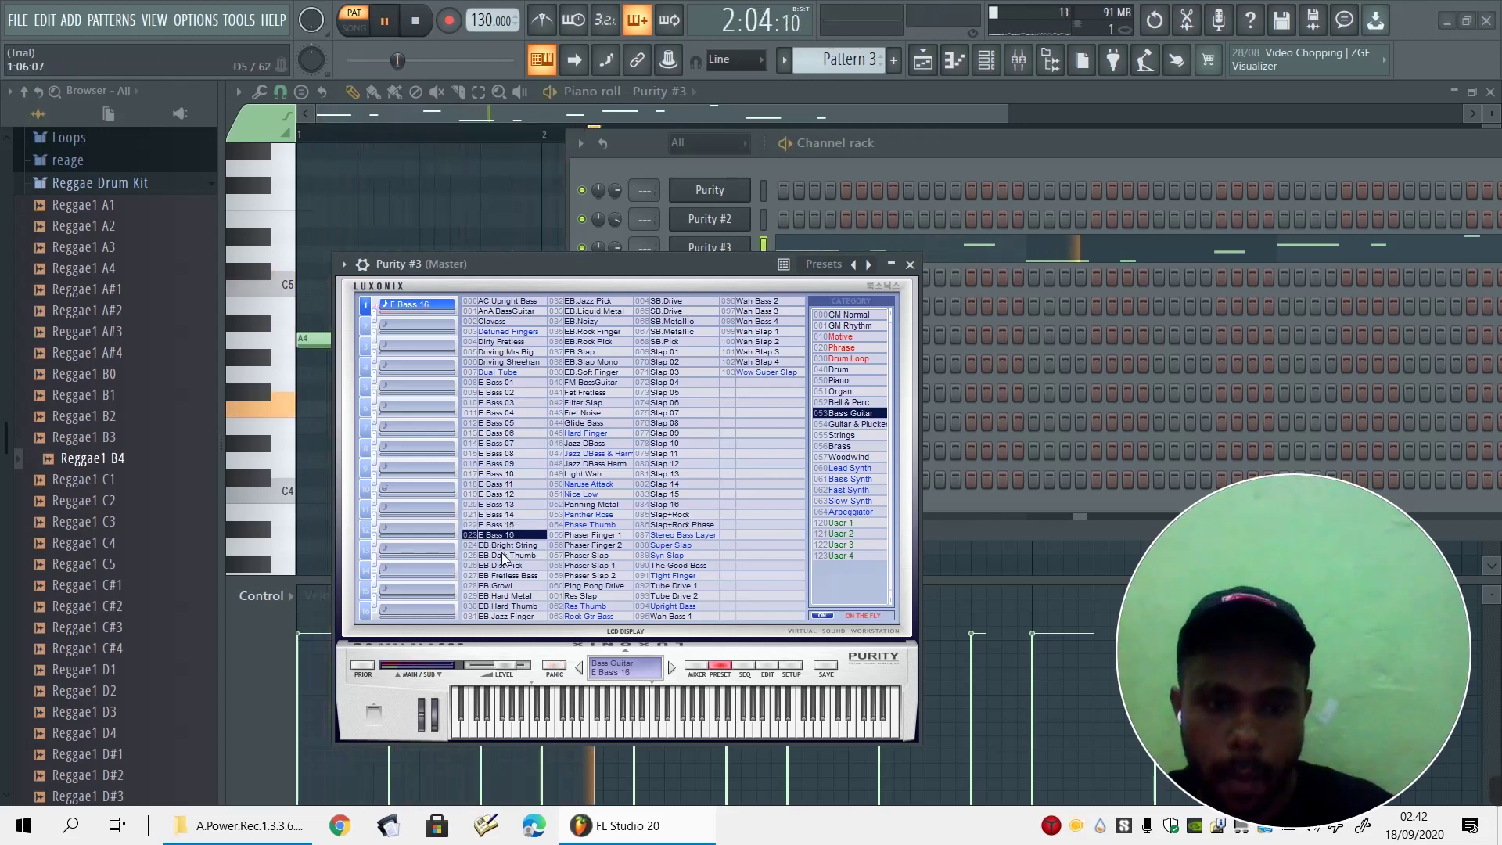
click(494, 546)
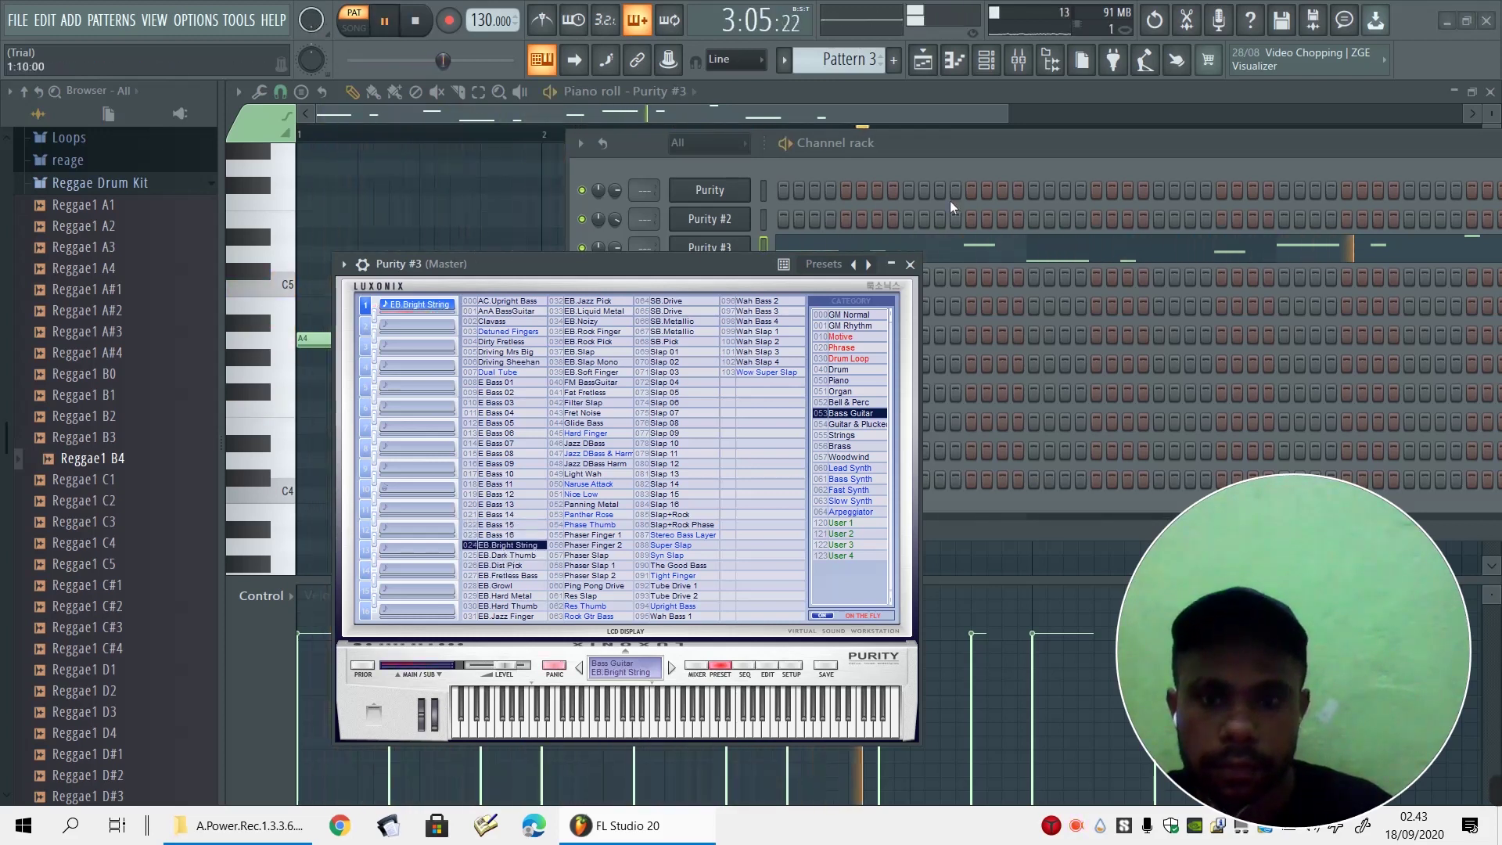
click(624, 247)
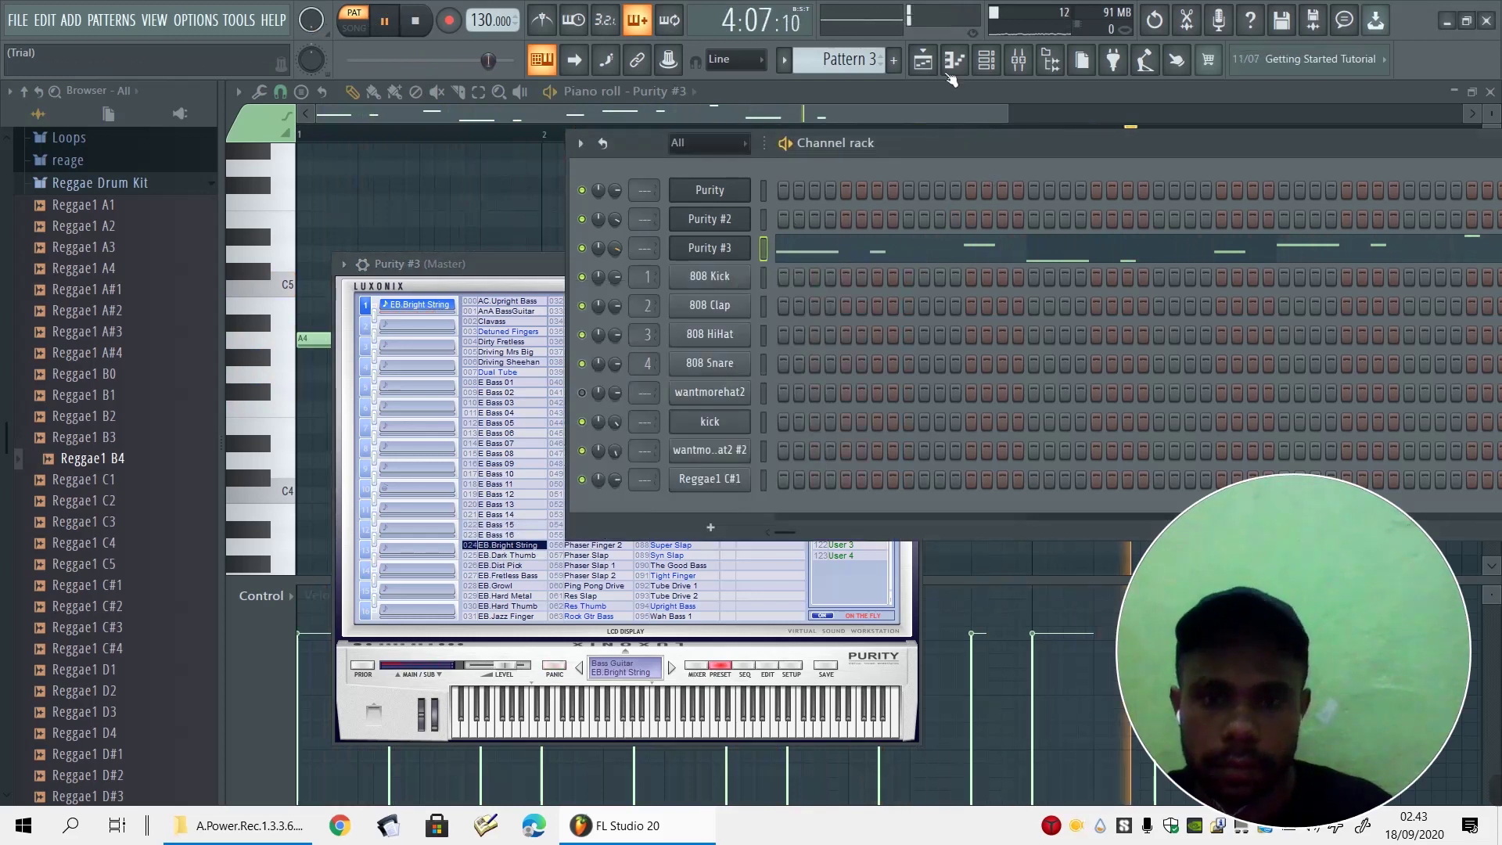
Place a second Pattern 3 clip on playlist track 3 starting at bar 5, and play the song
key(F5)
click(696, 297)
key(space)
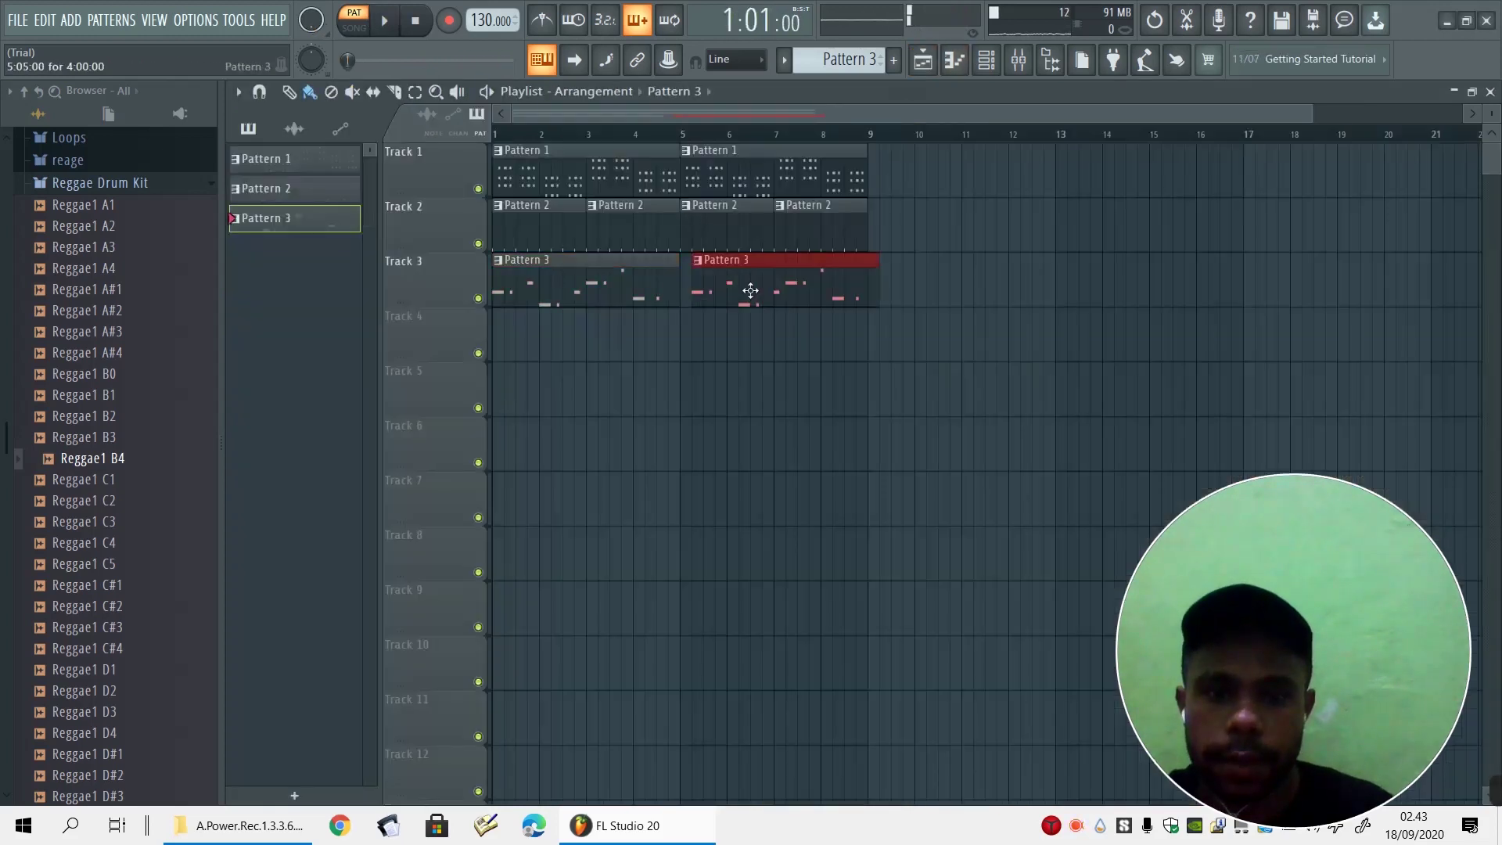
key(space)
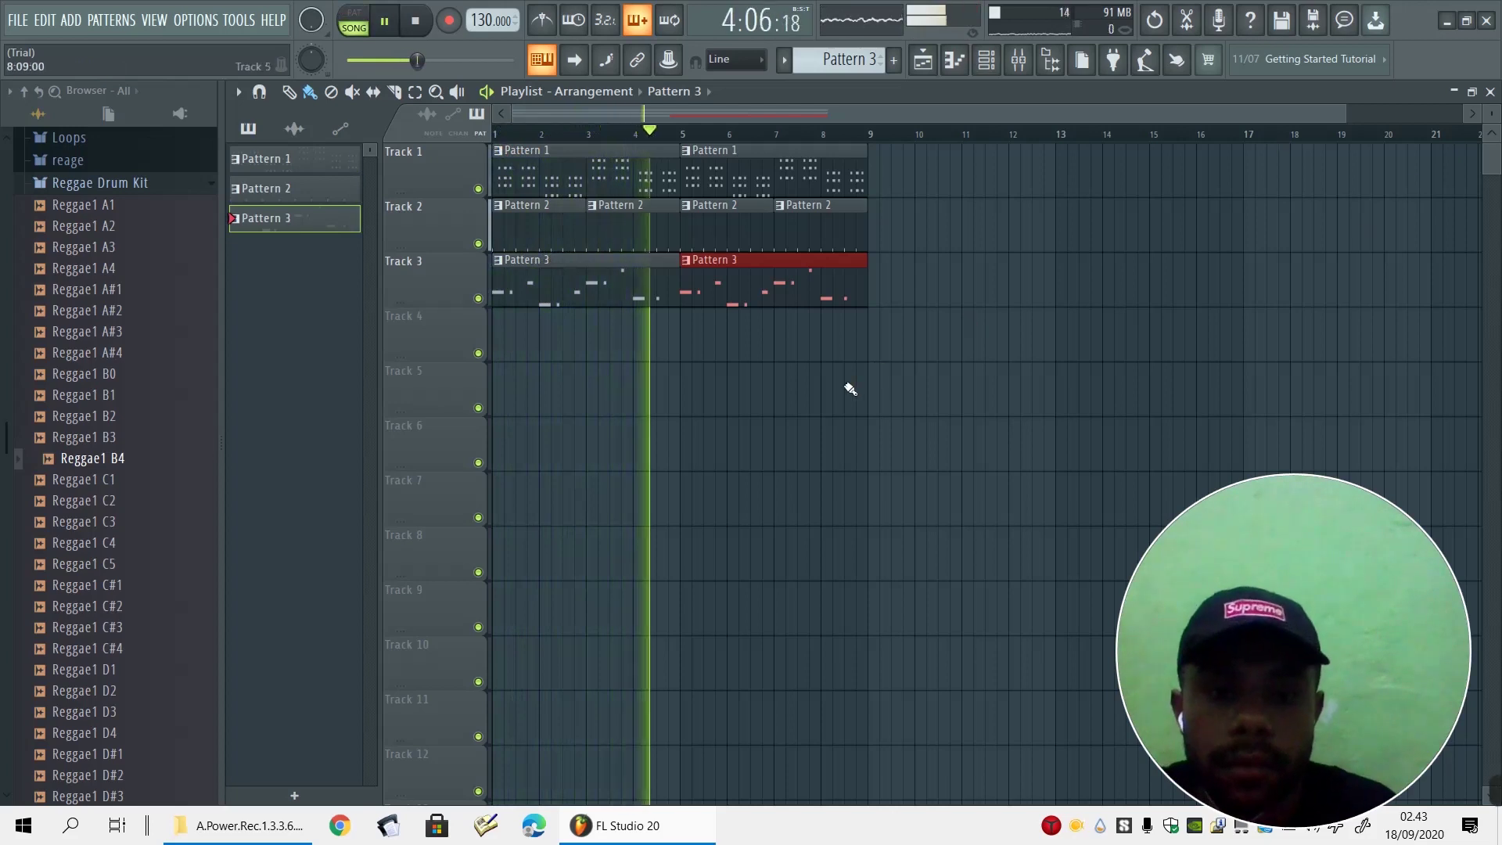
Open Pattern 3's bass notes, add a one-step G4 on step 13 of bar 4, and check it by playback
click(662, 298)
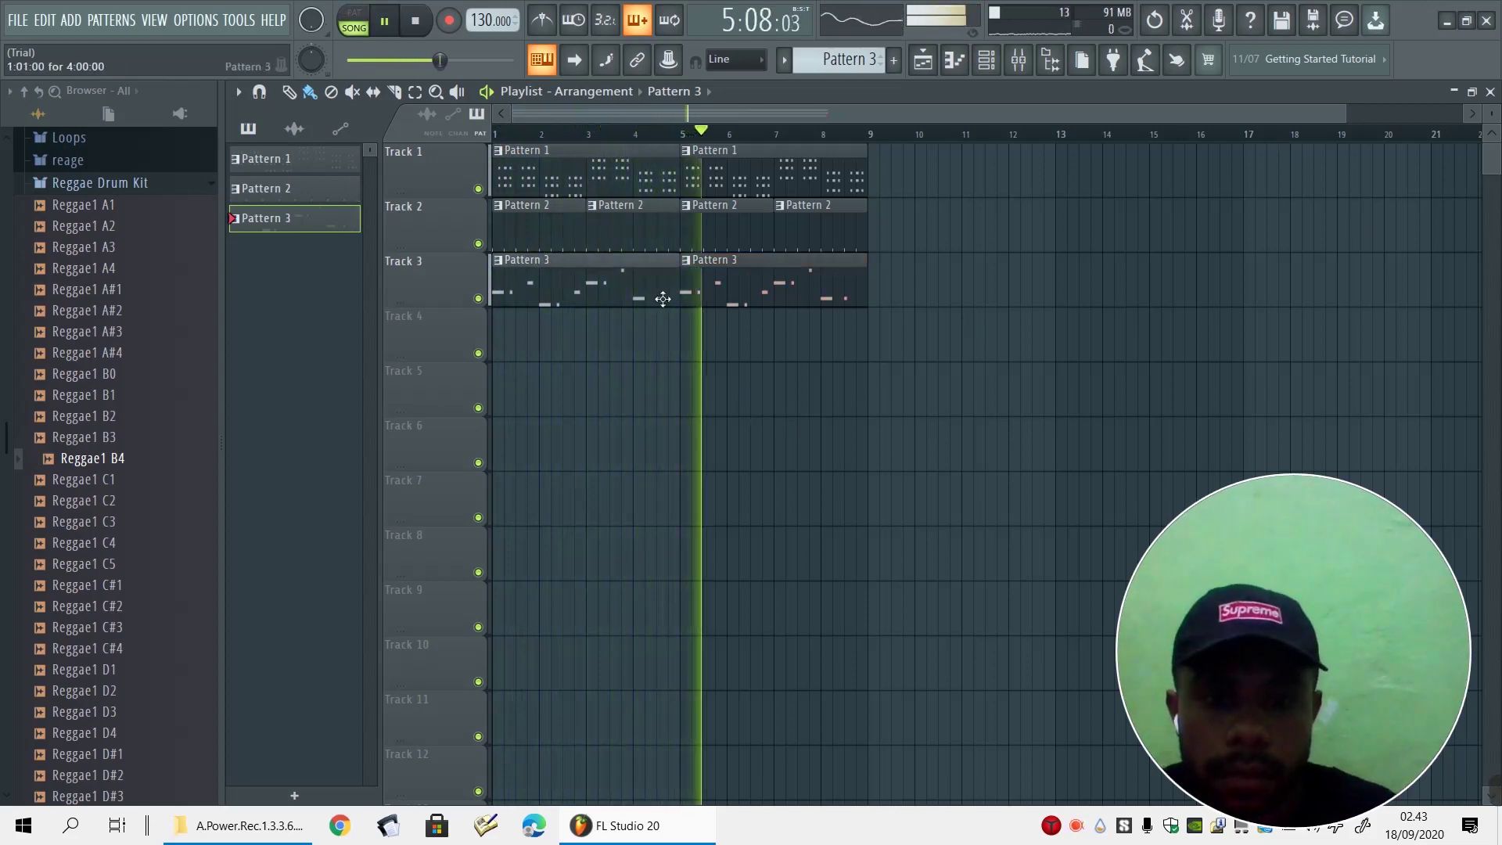
double_click(695, 295)
click(469, 375)
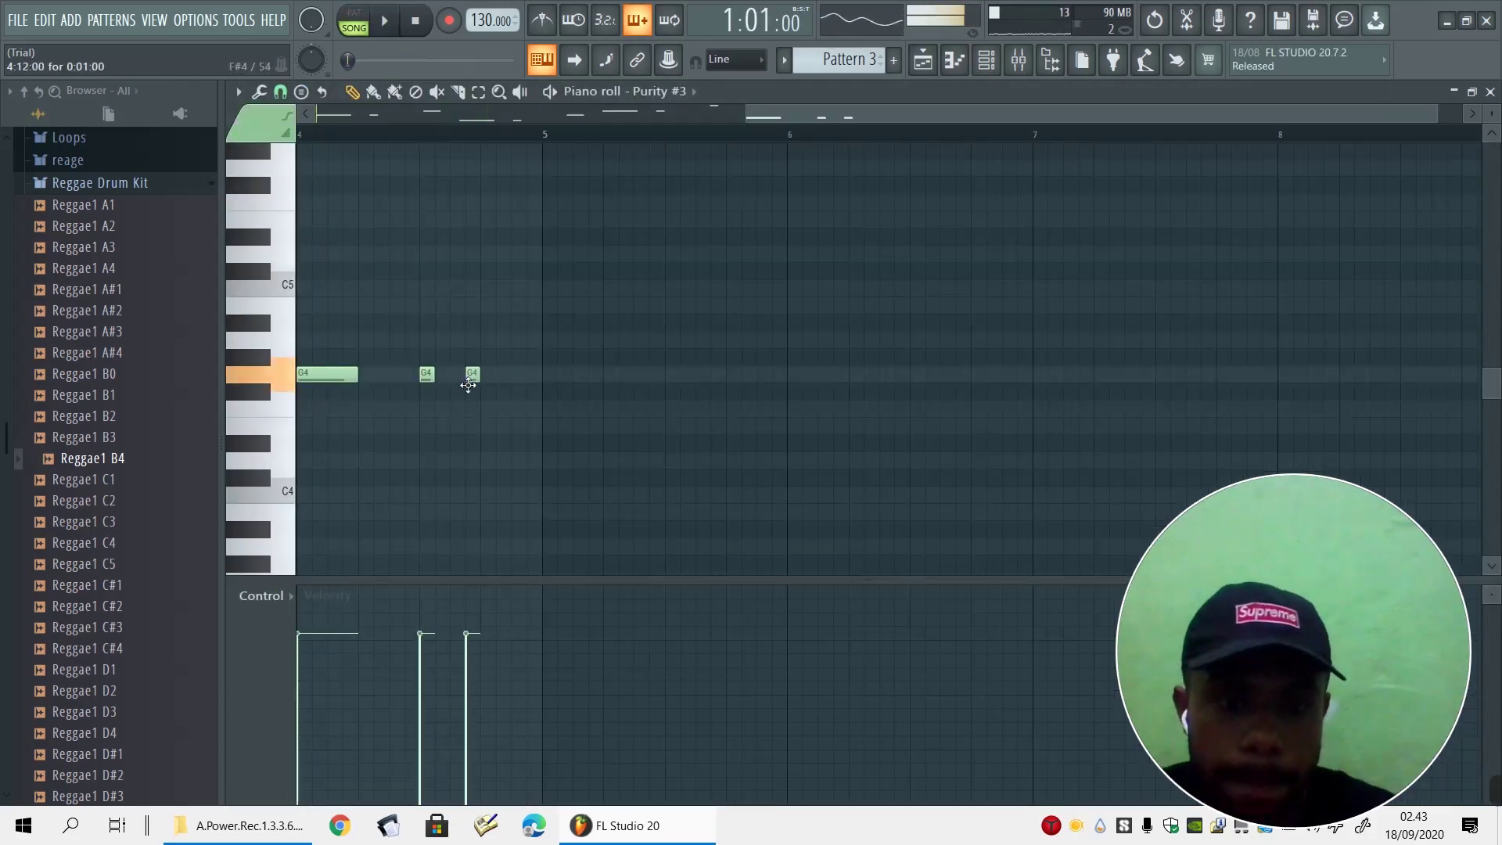
key(space)
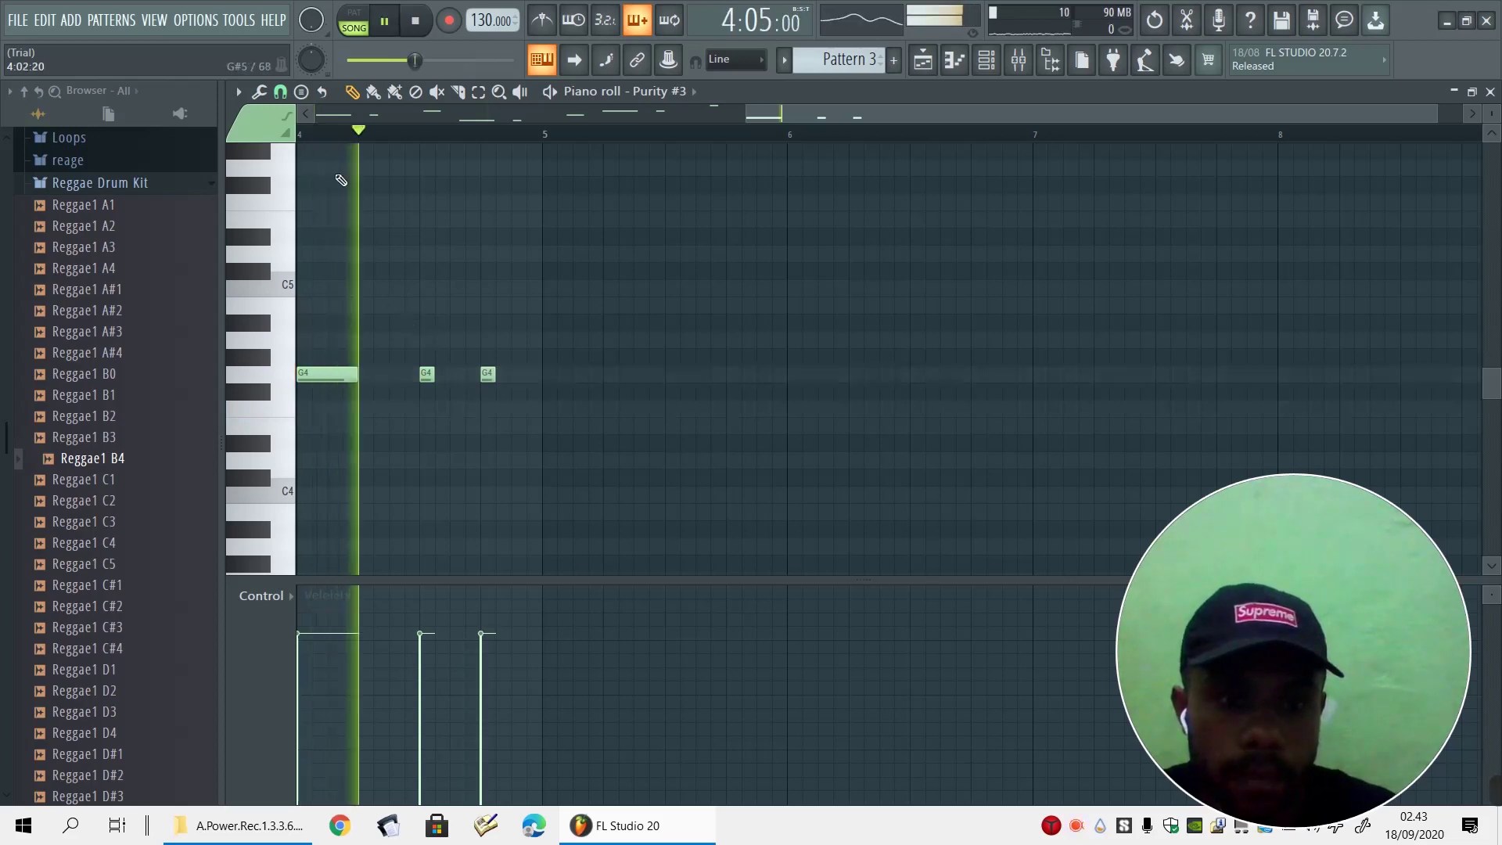
key(space)
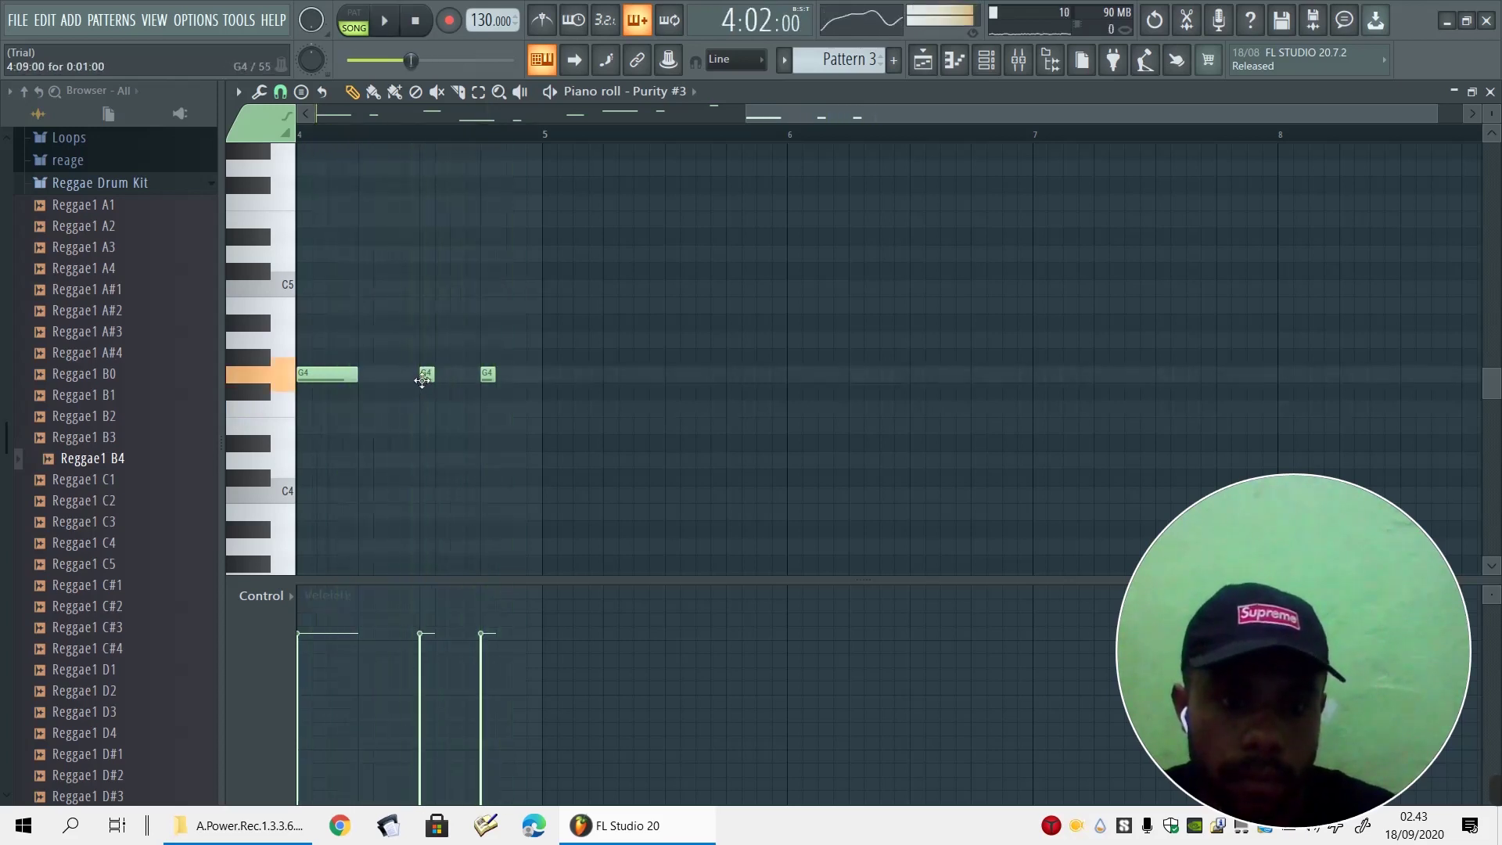
Move bar 4's one-step G4 from step 9 to step 7 and check it by playback
drag(423, 382, 392, 381)
key(space)
key(space)
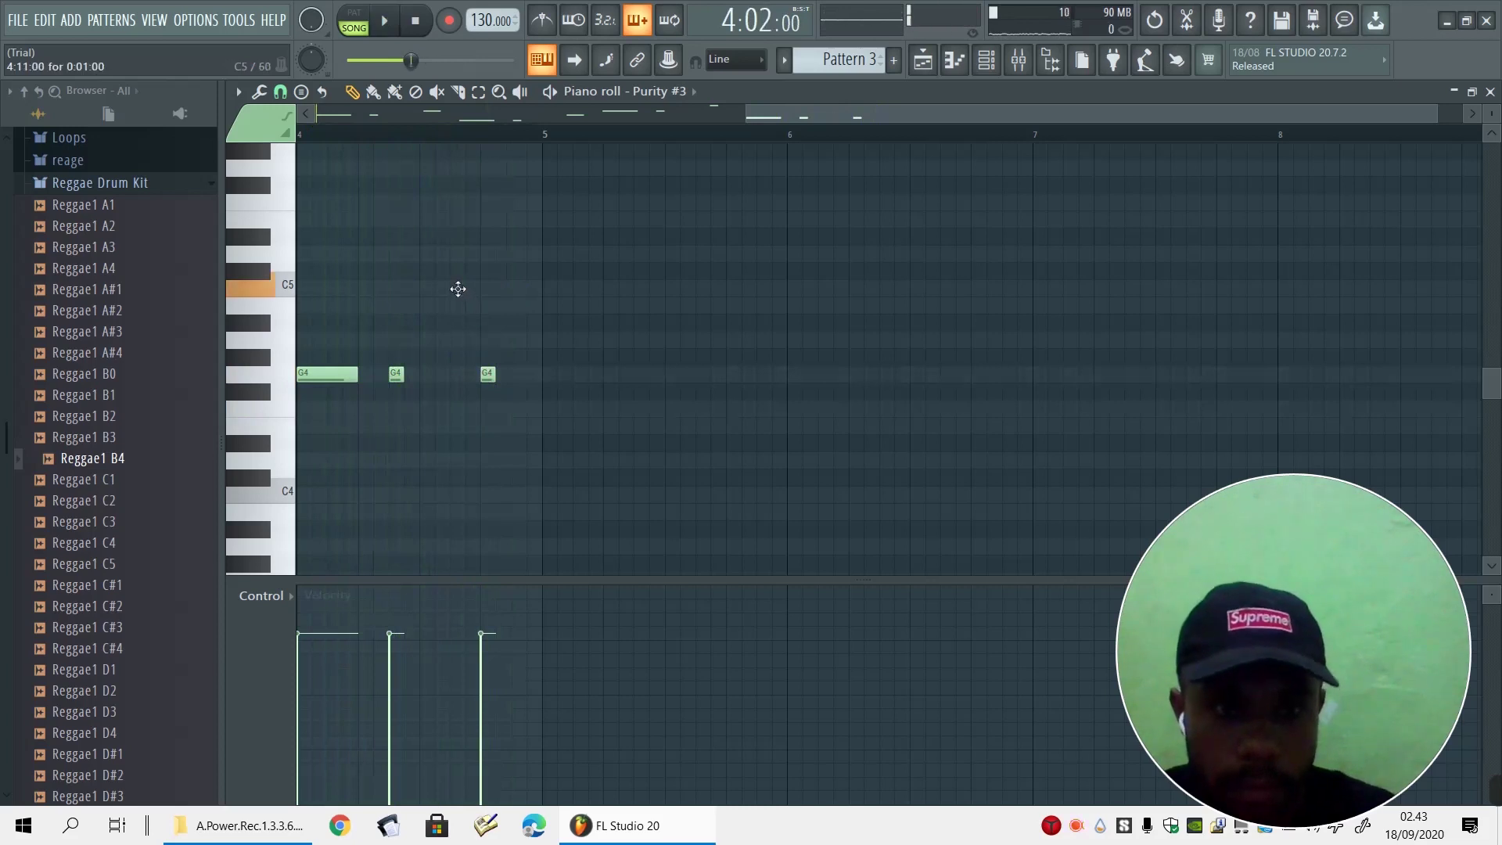
Place a two-step C5 on step 13 of bar 4, move the last G4 to step 15, and play the ending
key(space)
key(space)
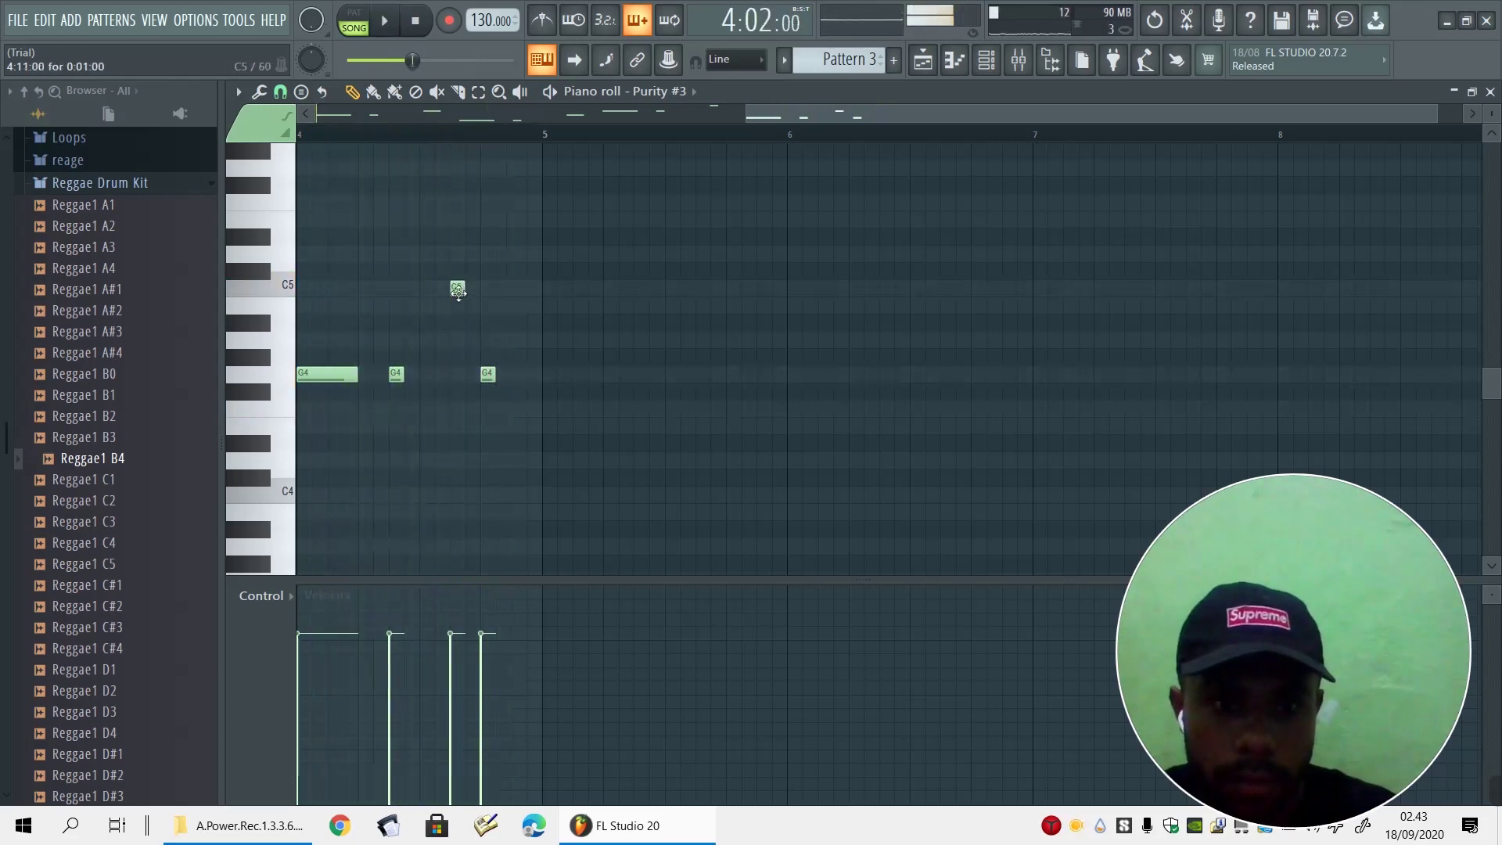
key(space)
drag(487, 375, 518, 375)
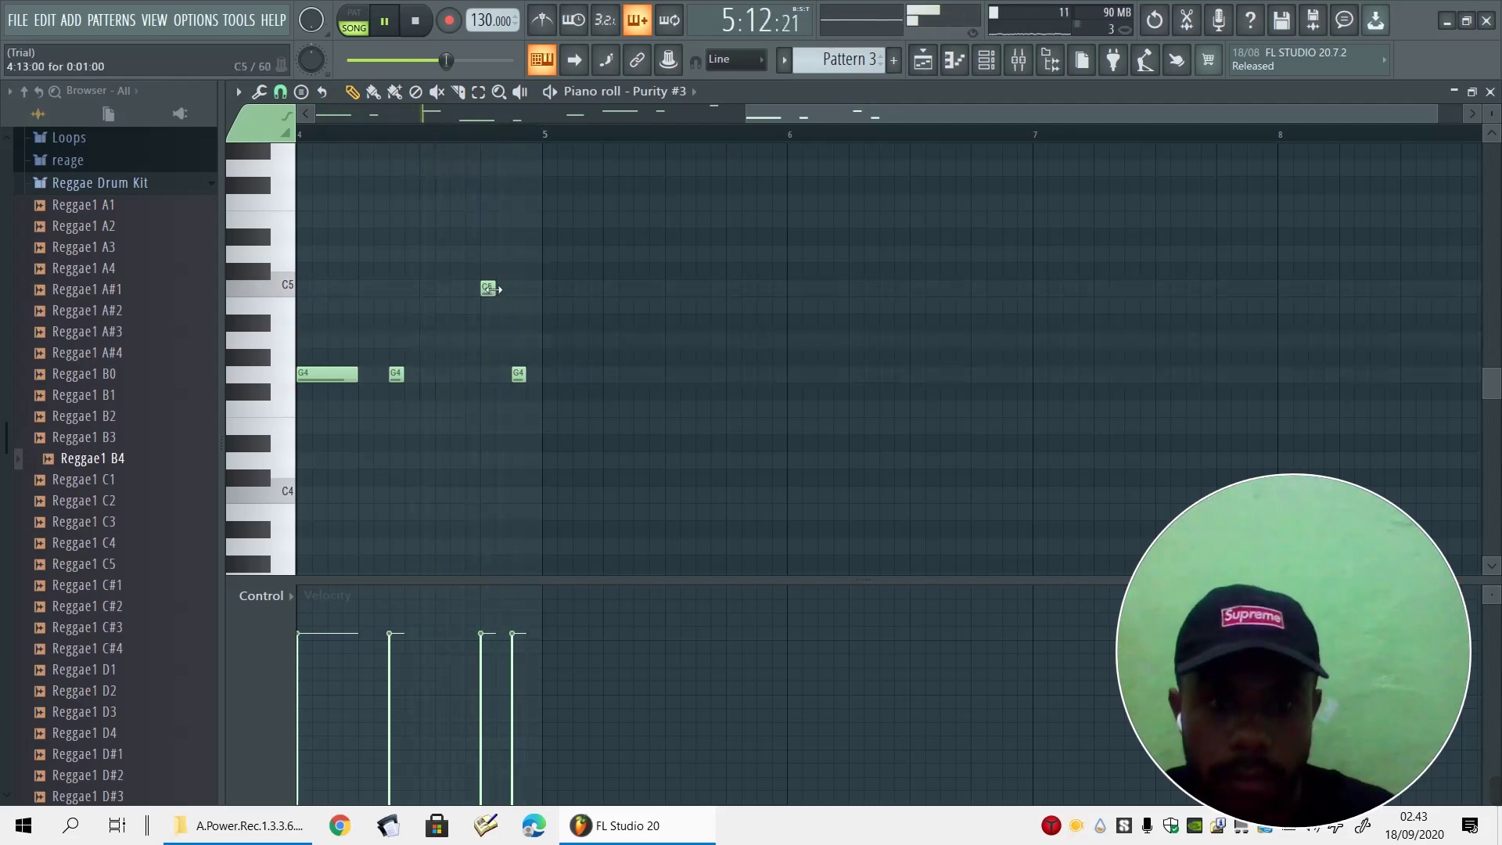
drag(495, 289, 511, 289)
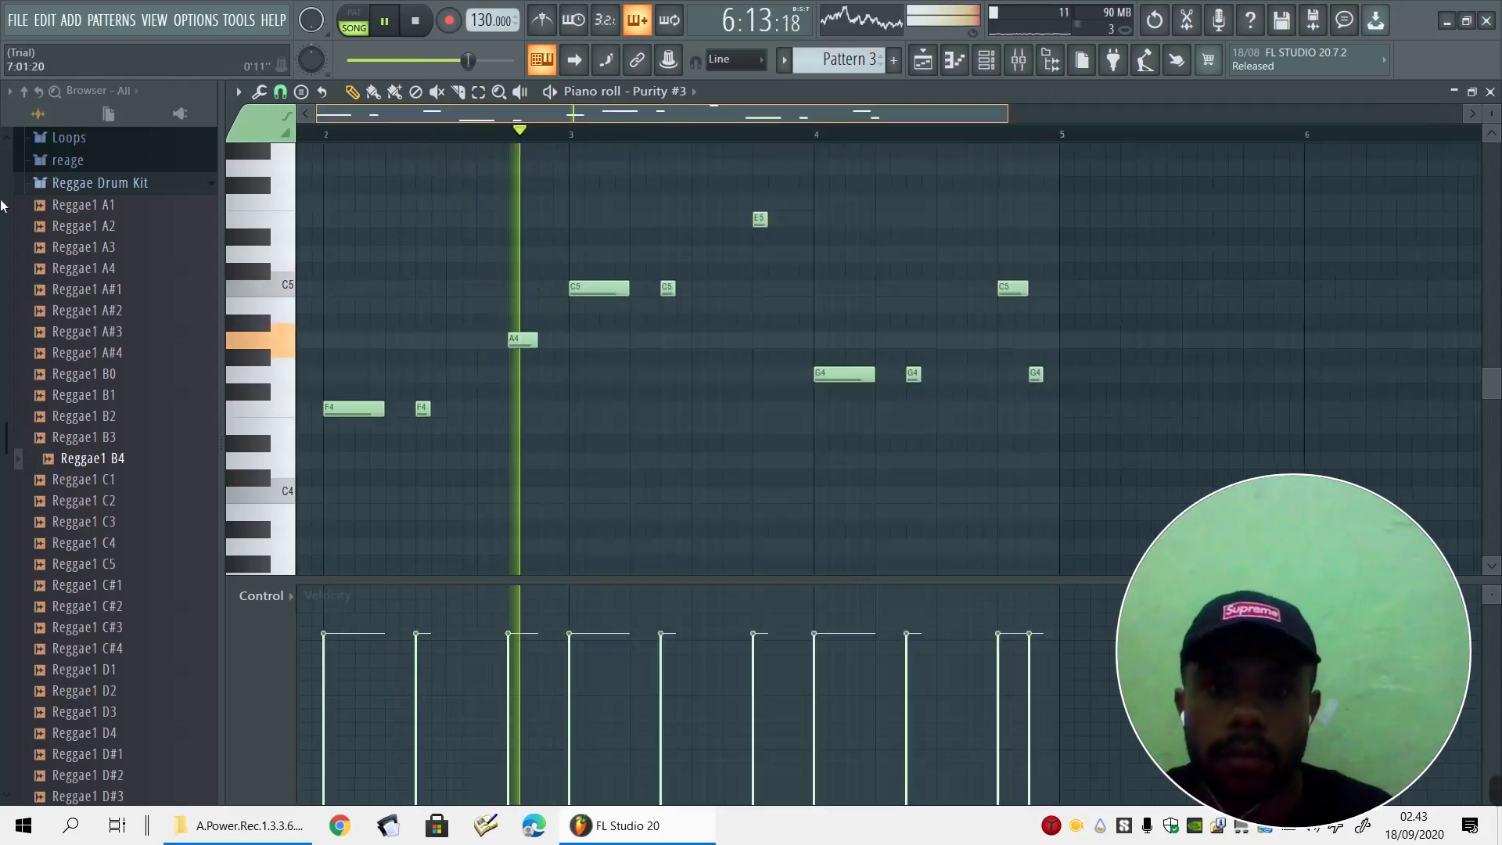
key(space)
Try all of Pattern 3's bass notes one octave lower, play them, and transpose them back up an octave
key(ctrl+a)
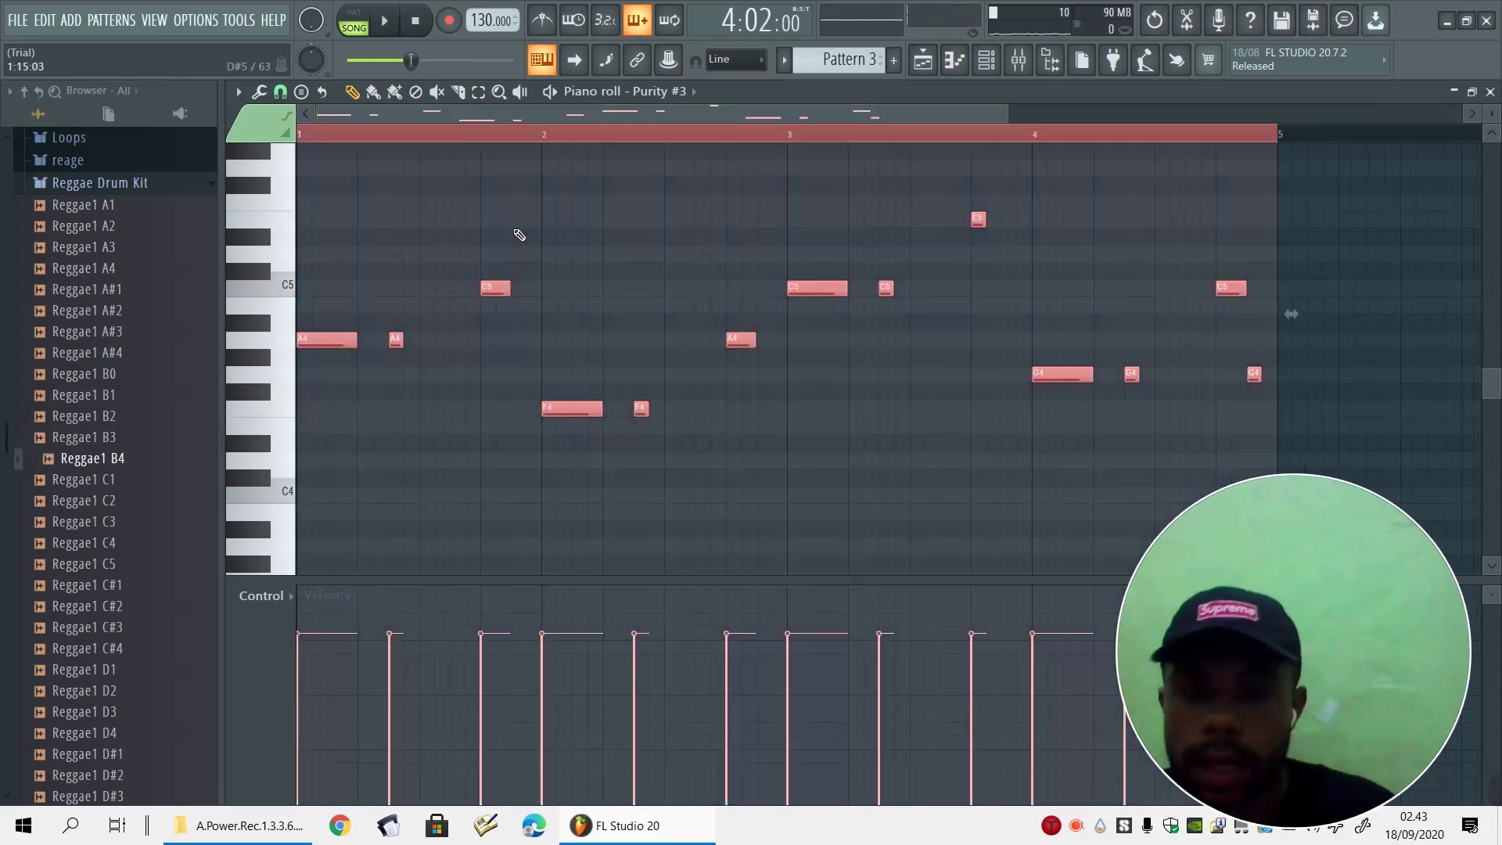
key(ctrl+Down)
scroll(534, 285, down, 5)
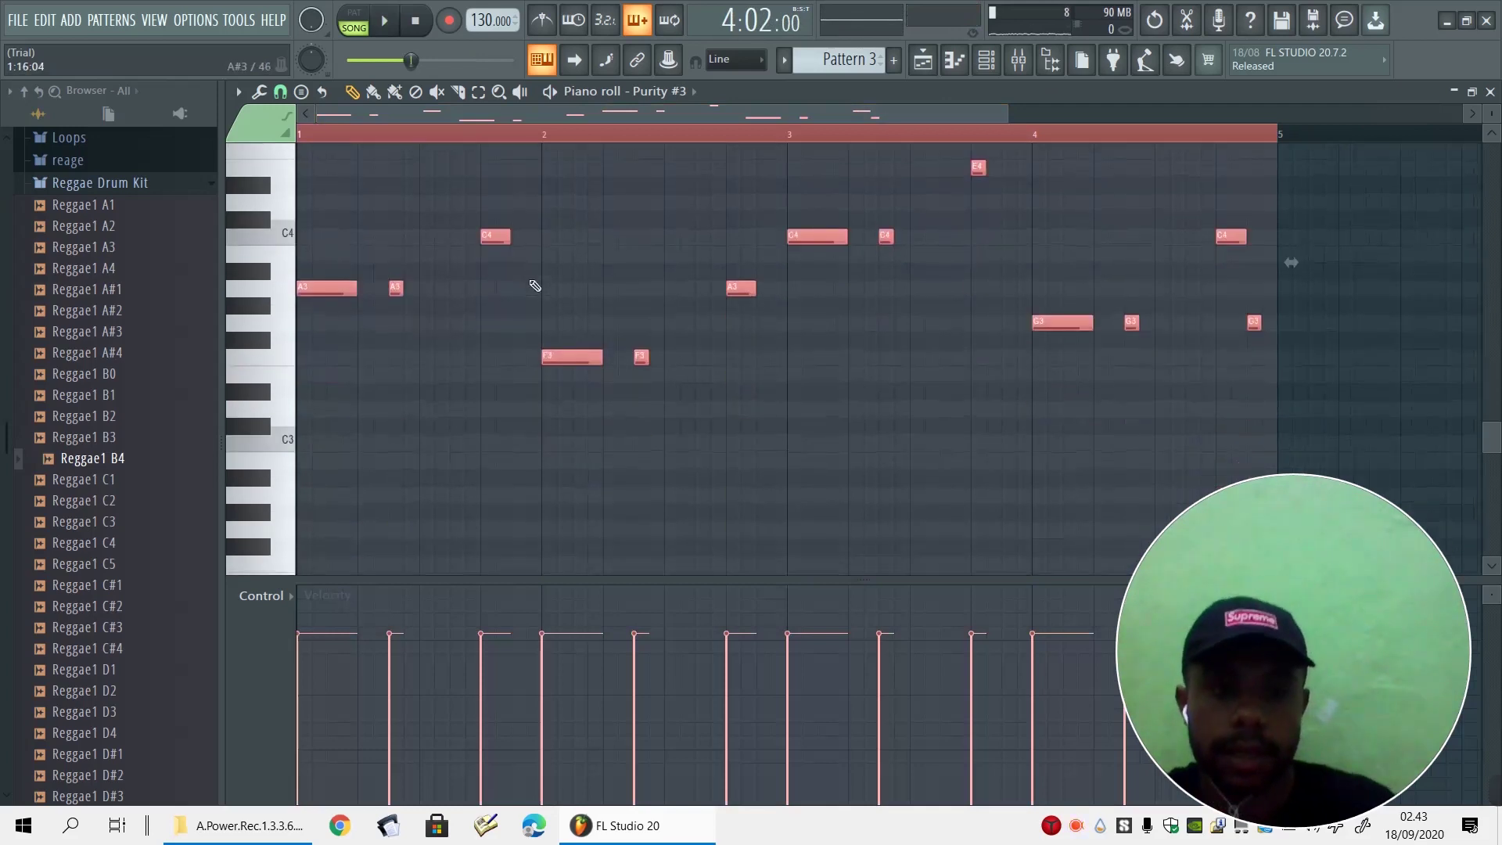
key(space)
key(space)
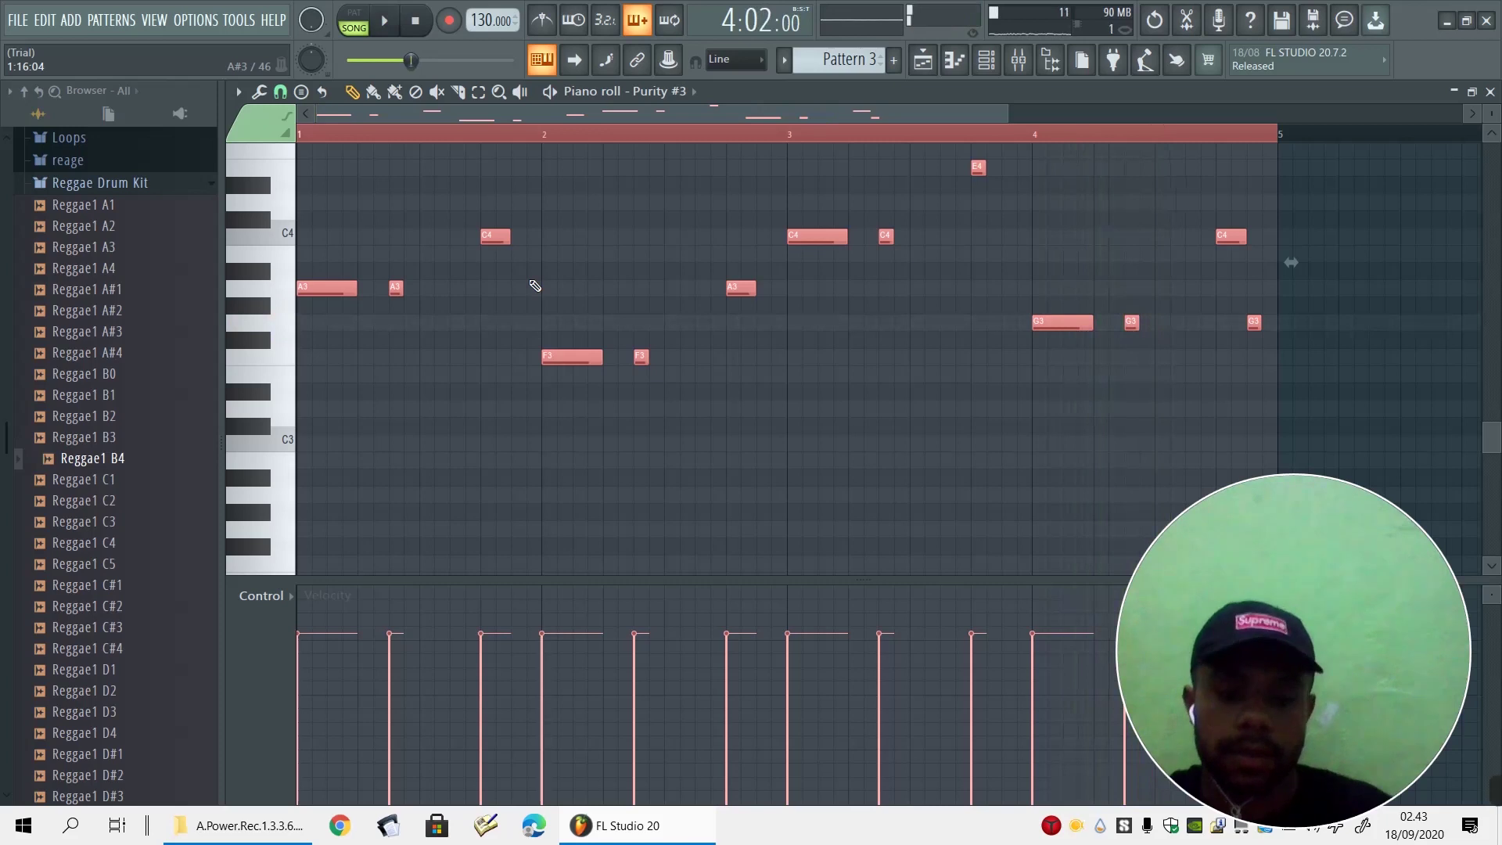
key(ctrl+Up)
scroll(512, 284, up, 6)
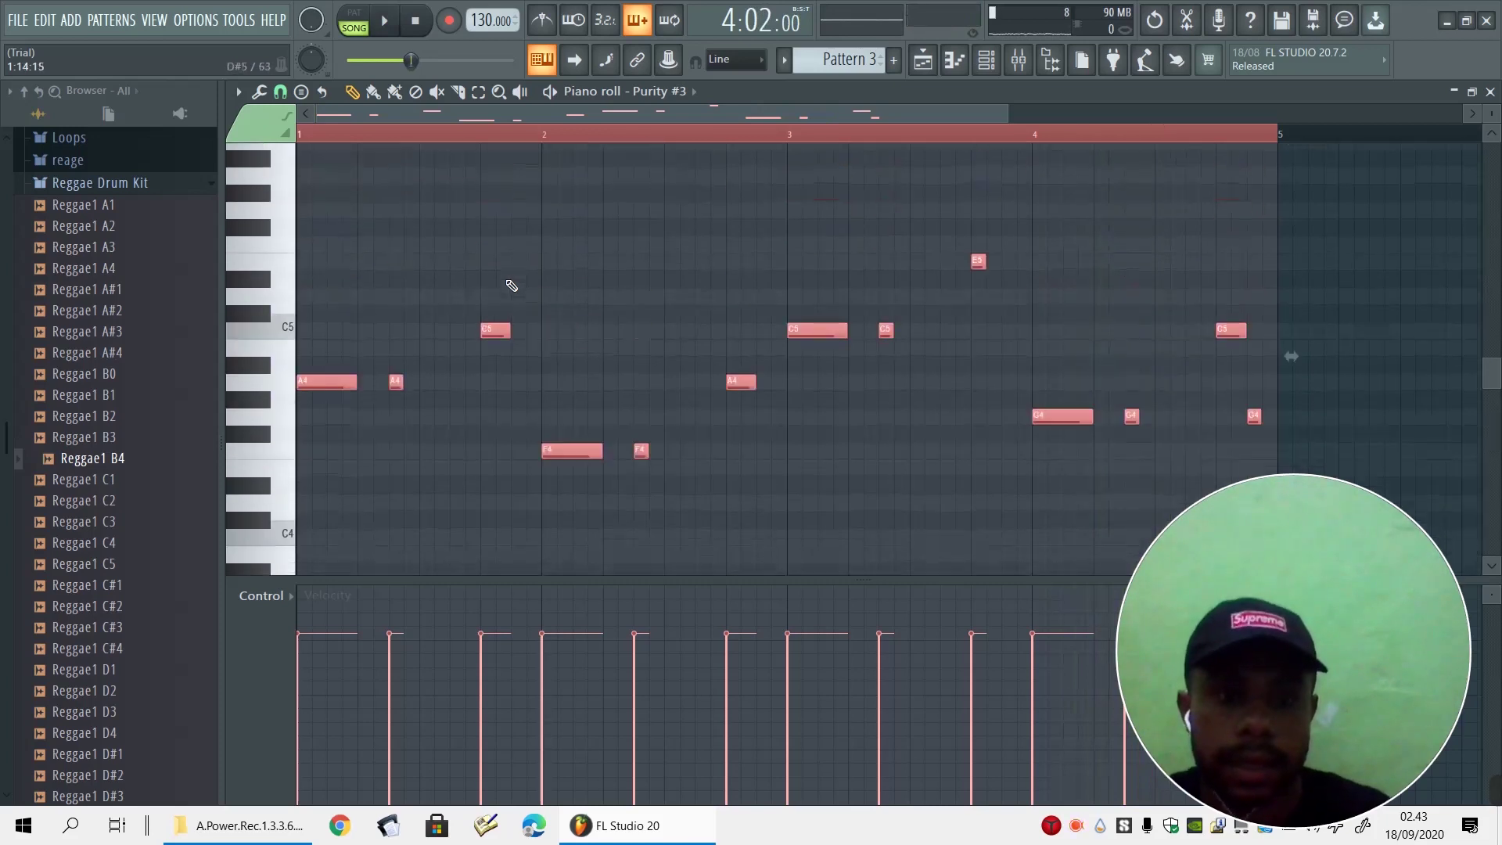
Play the song with the edited bass line, return to the playlist and rewind to the beginning
key(space)
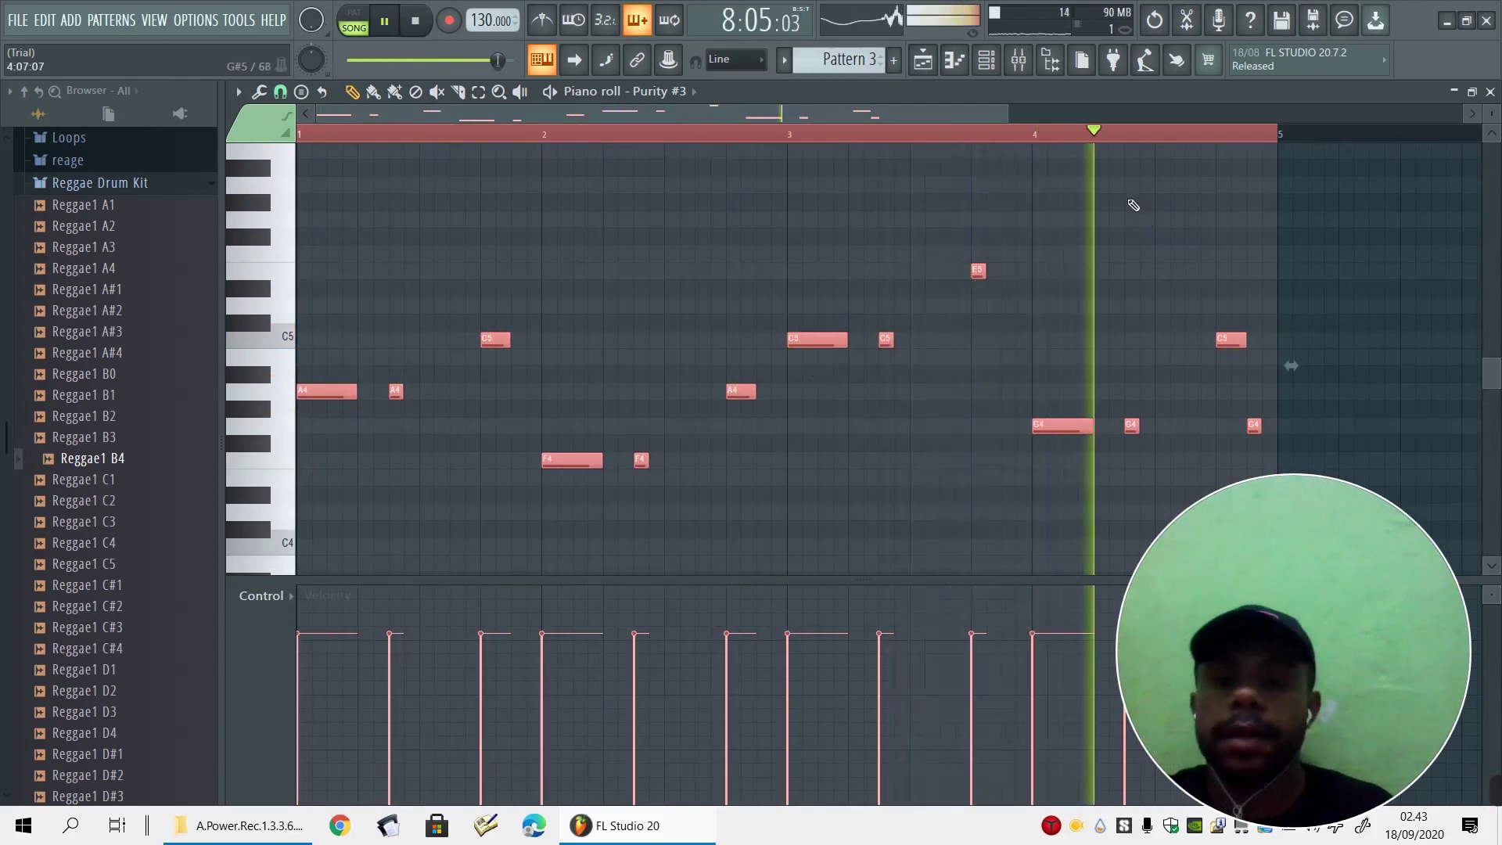
key(space)
click(924, 60)
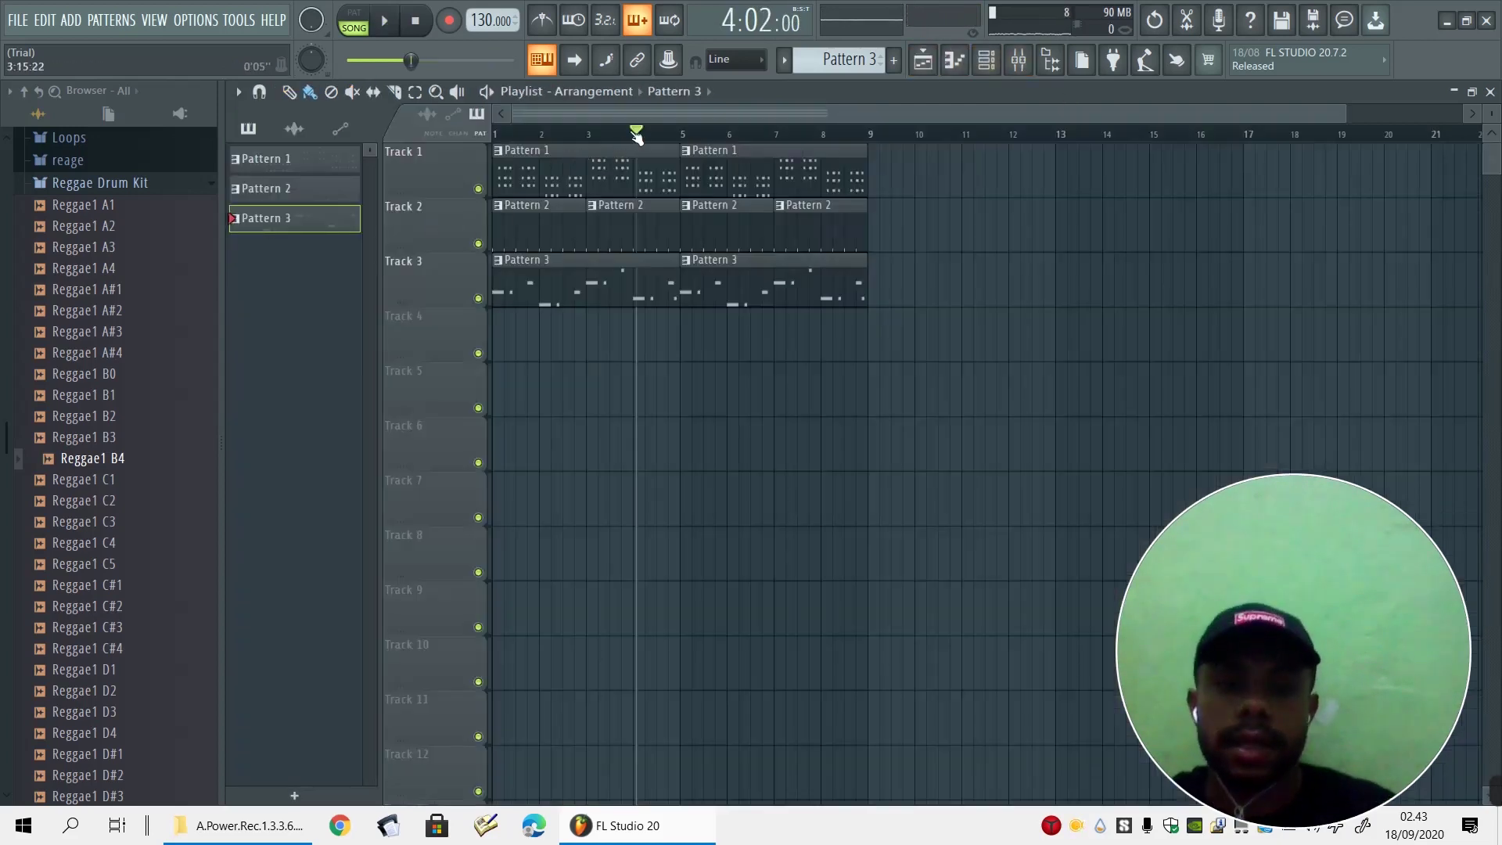
key(Home)
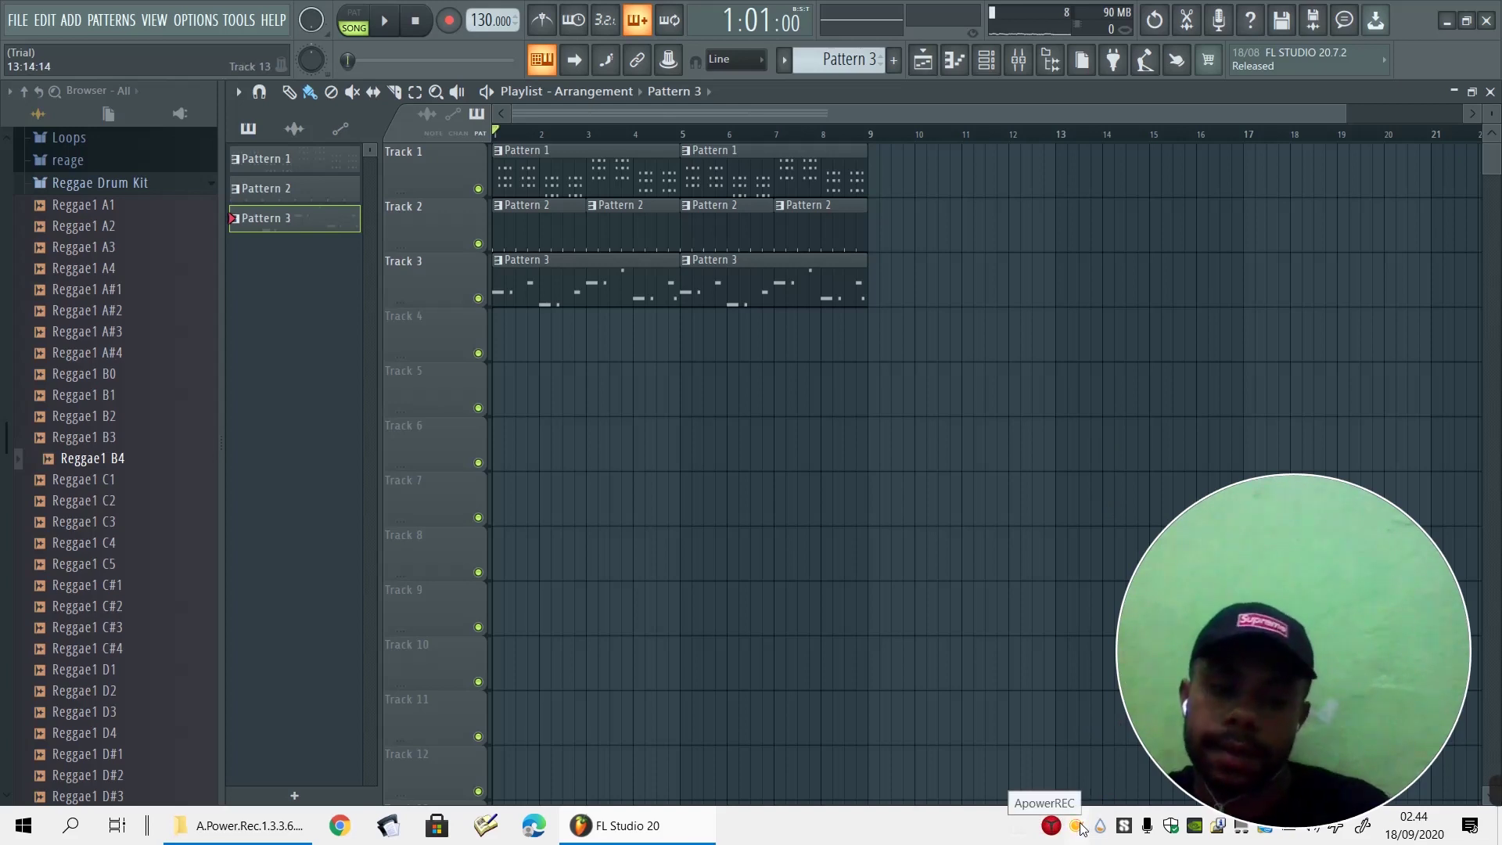
click(1078, 827)
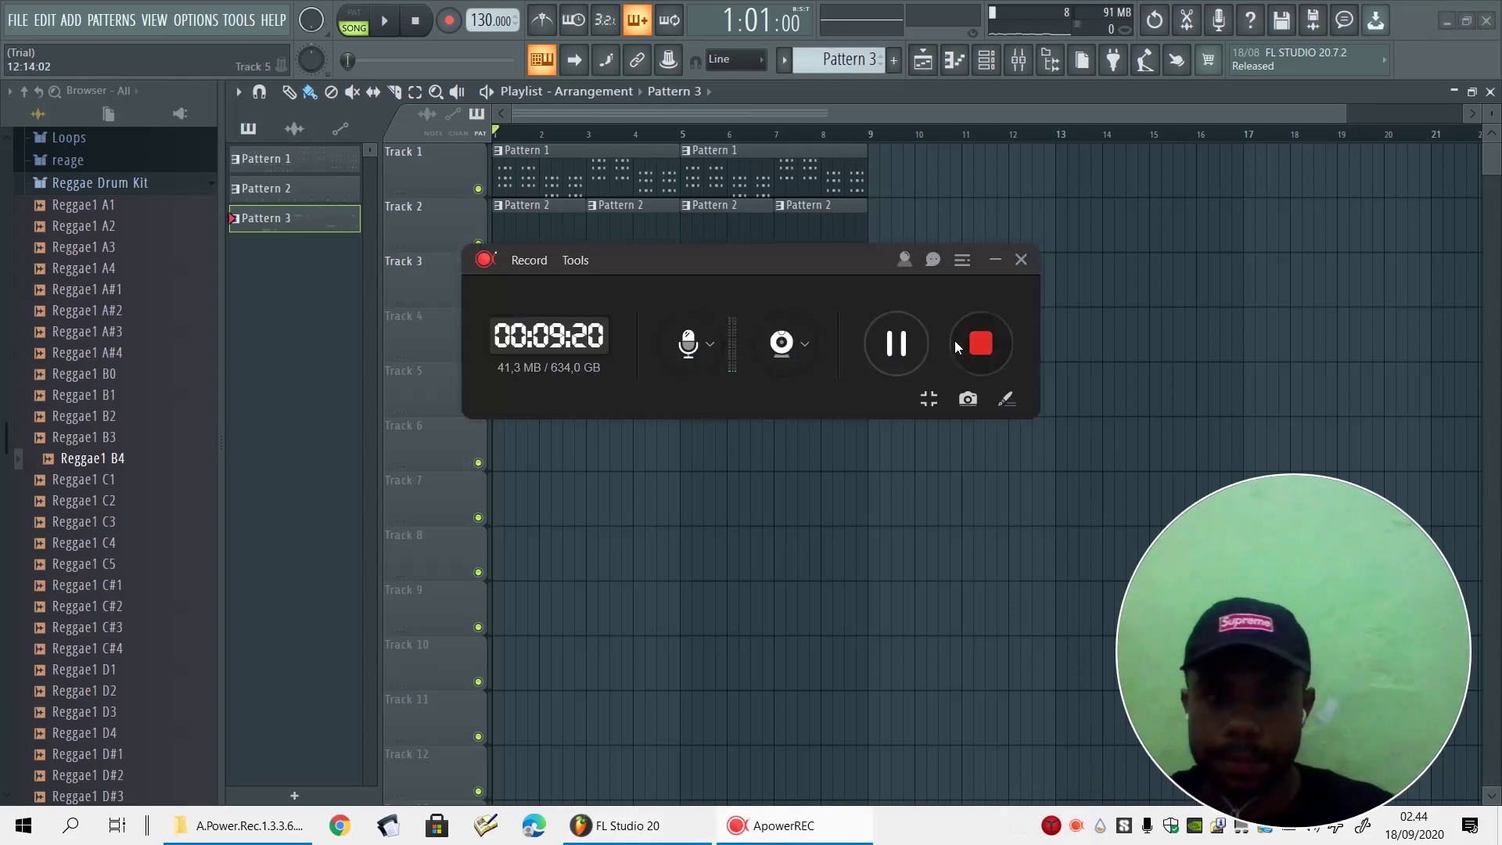